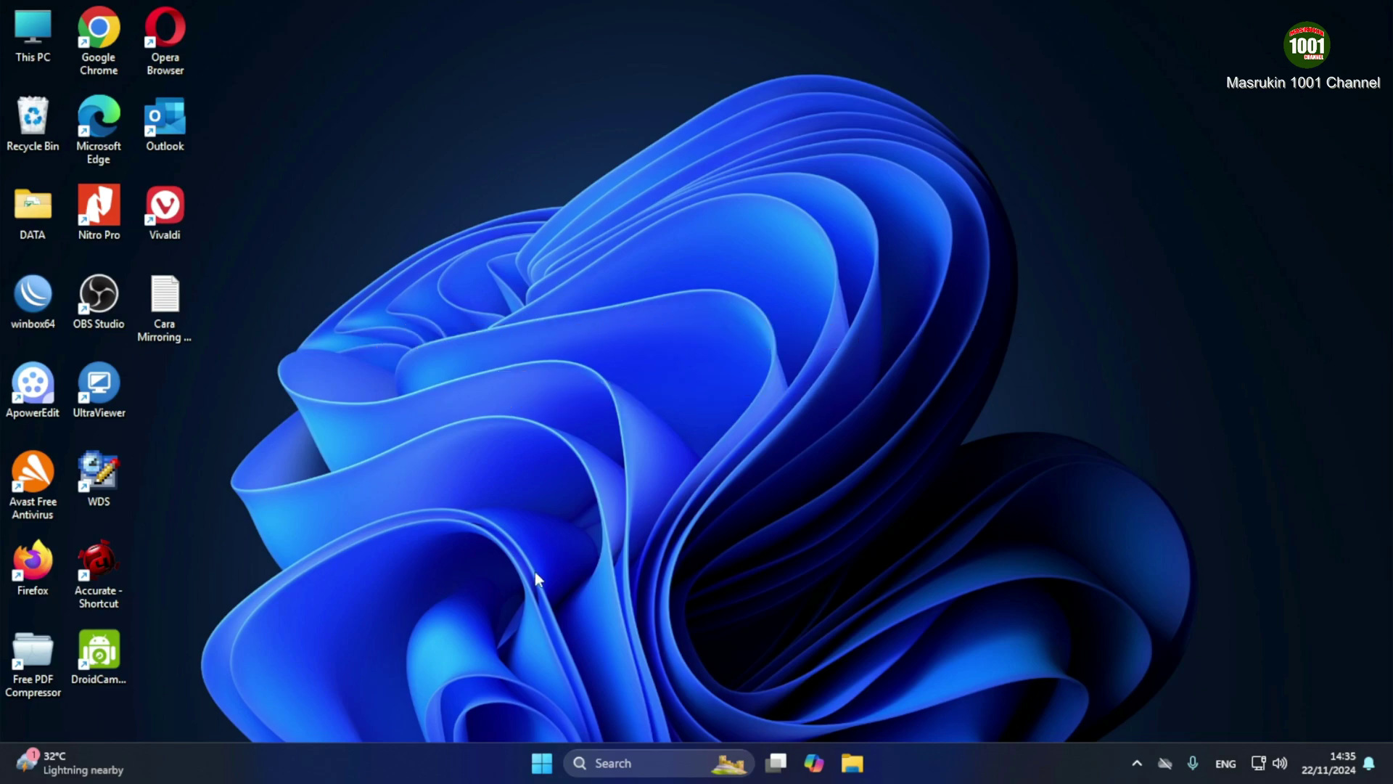
Open Manage advanced sharing settings in Windows Settings by searching 'sharing'
right_click(541, 760)
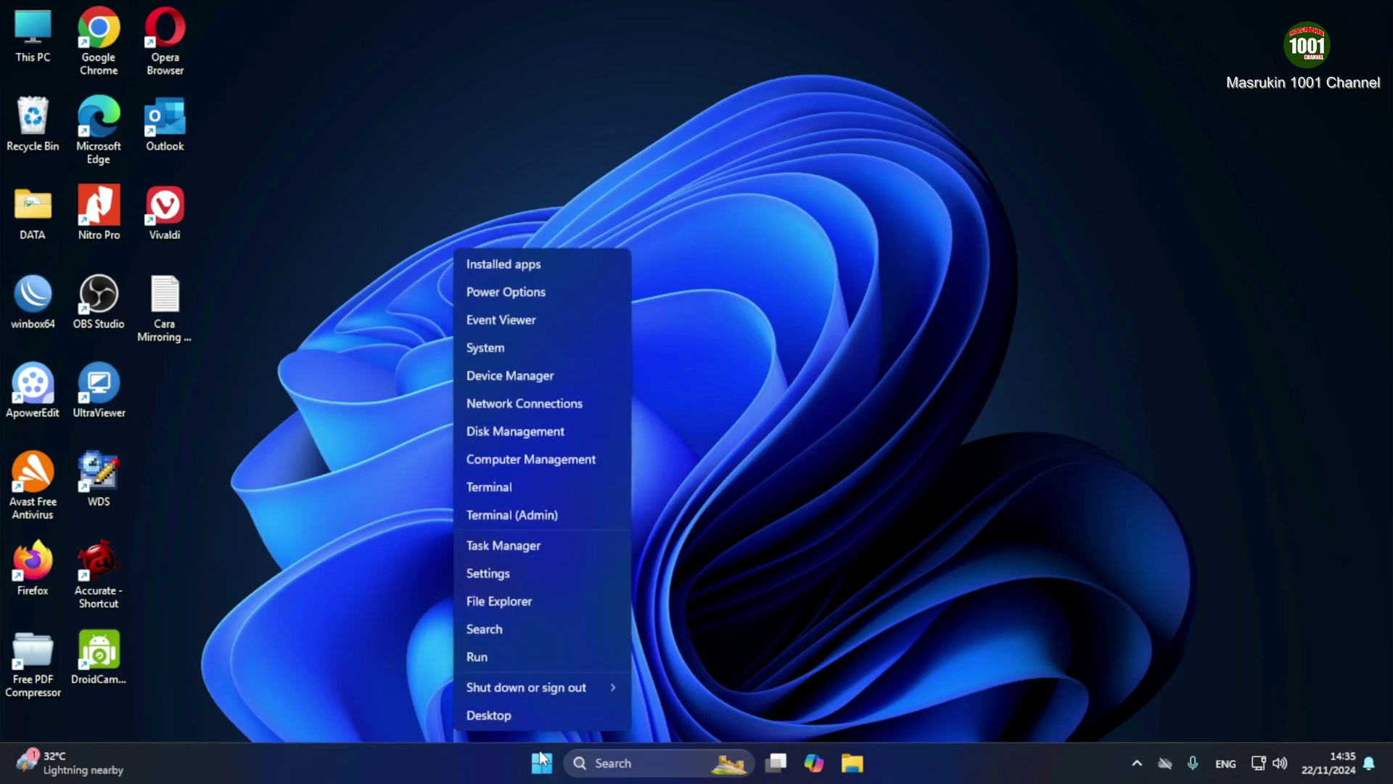
left_click(499, 575)
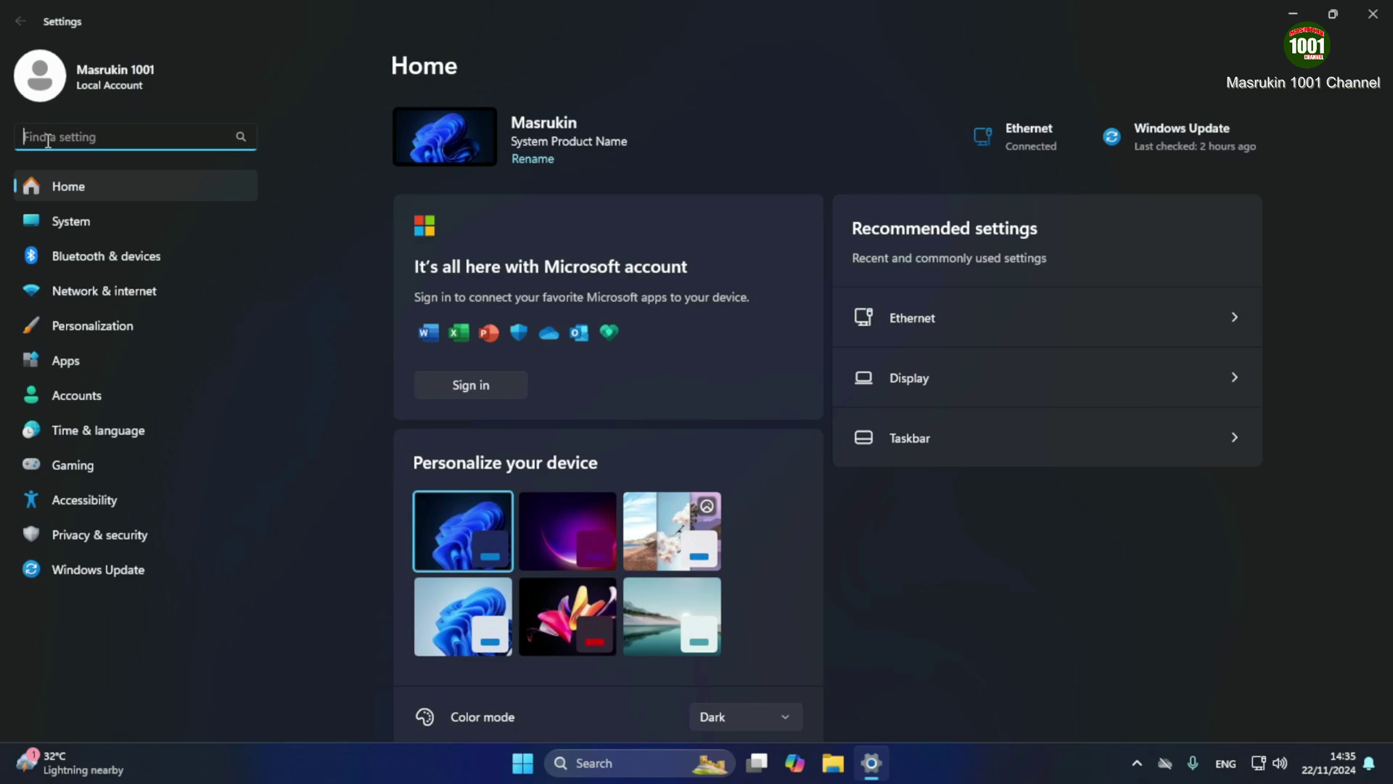
type("sharing")
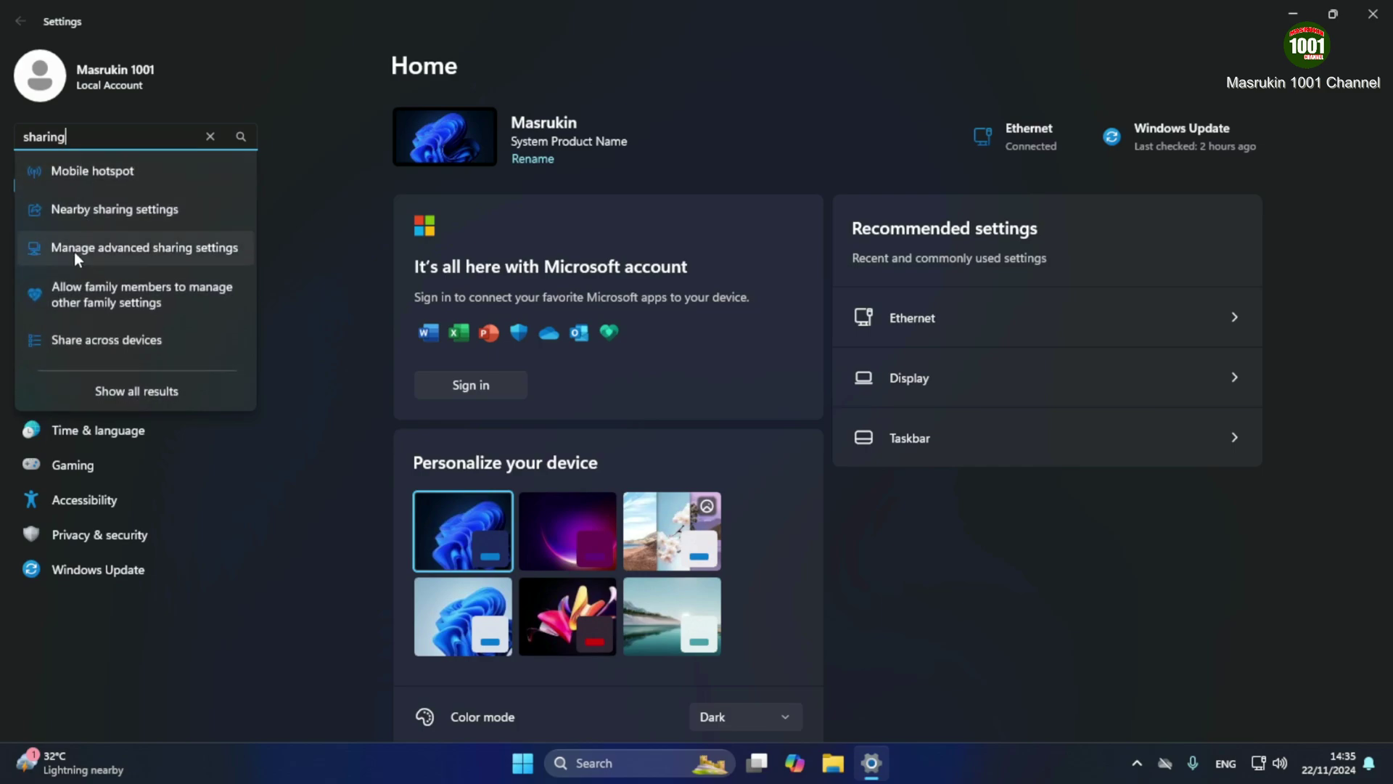
left_click(181, 249)
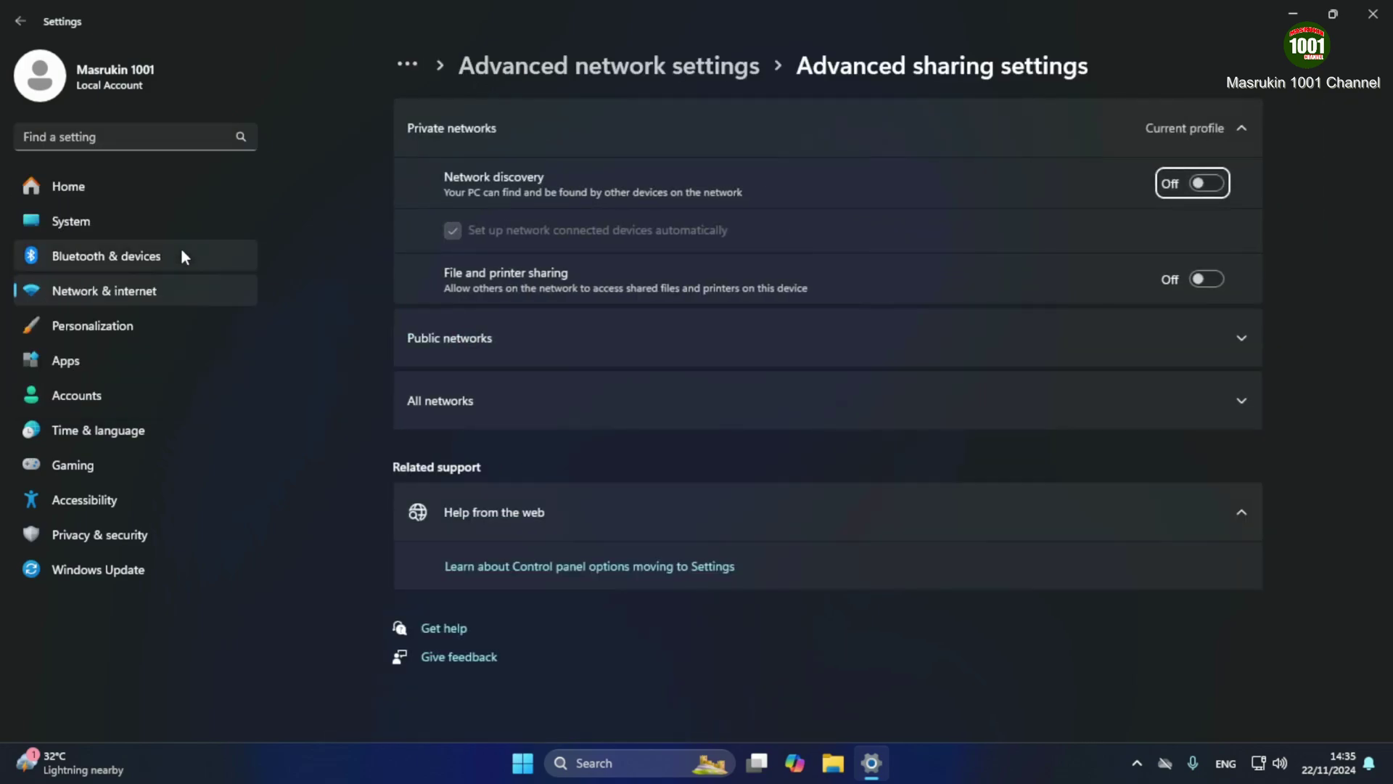
Turn on network discovery and file and printer sharing for Private and Public networks, then close Settings
left_click(1219, 178)
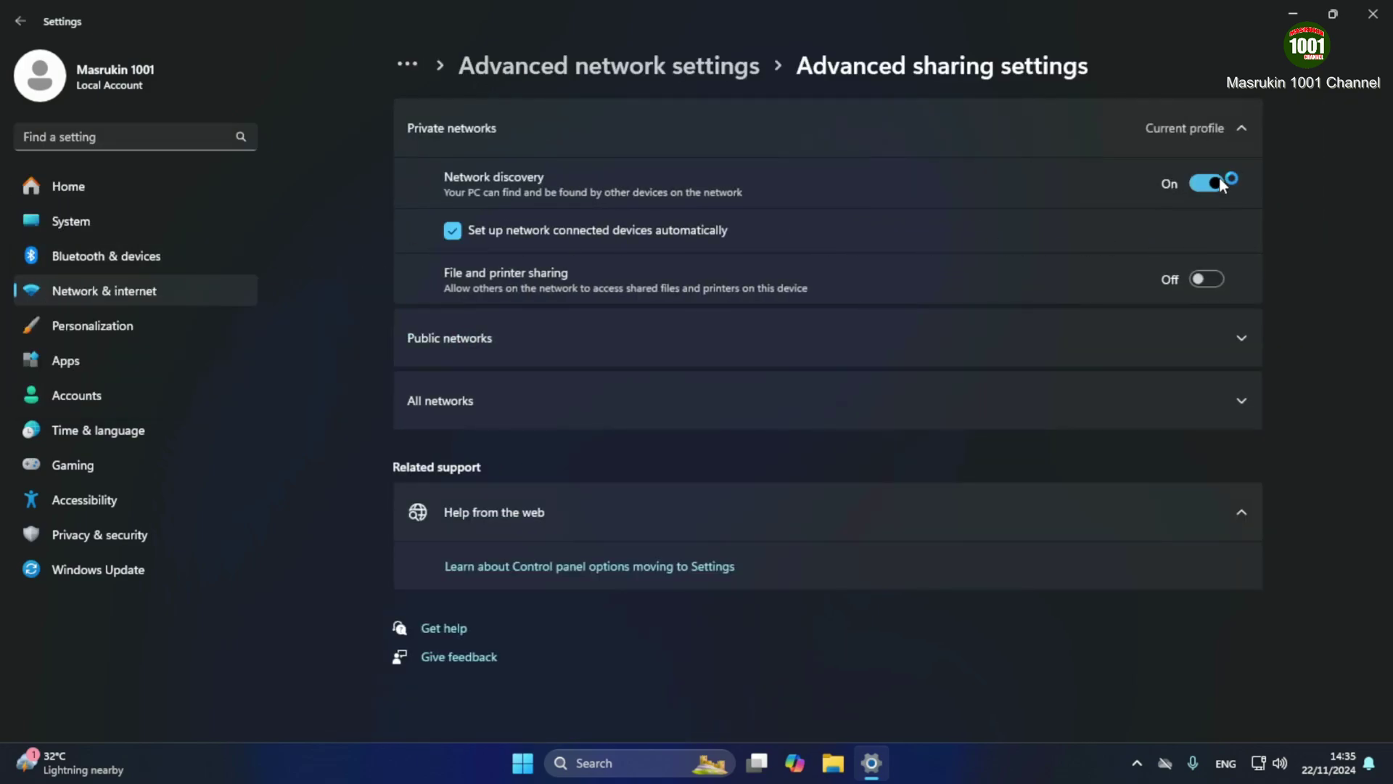
left_click(1216, 279)
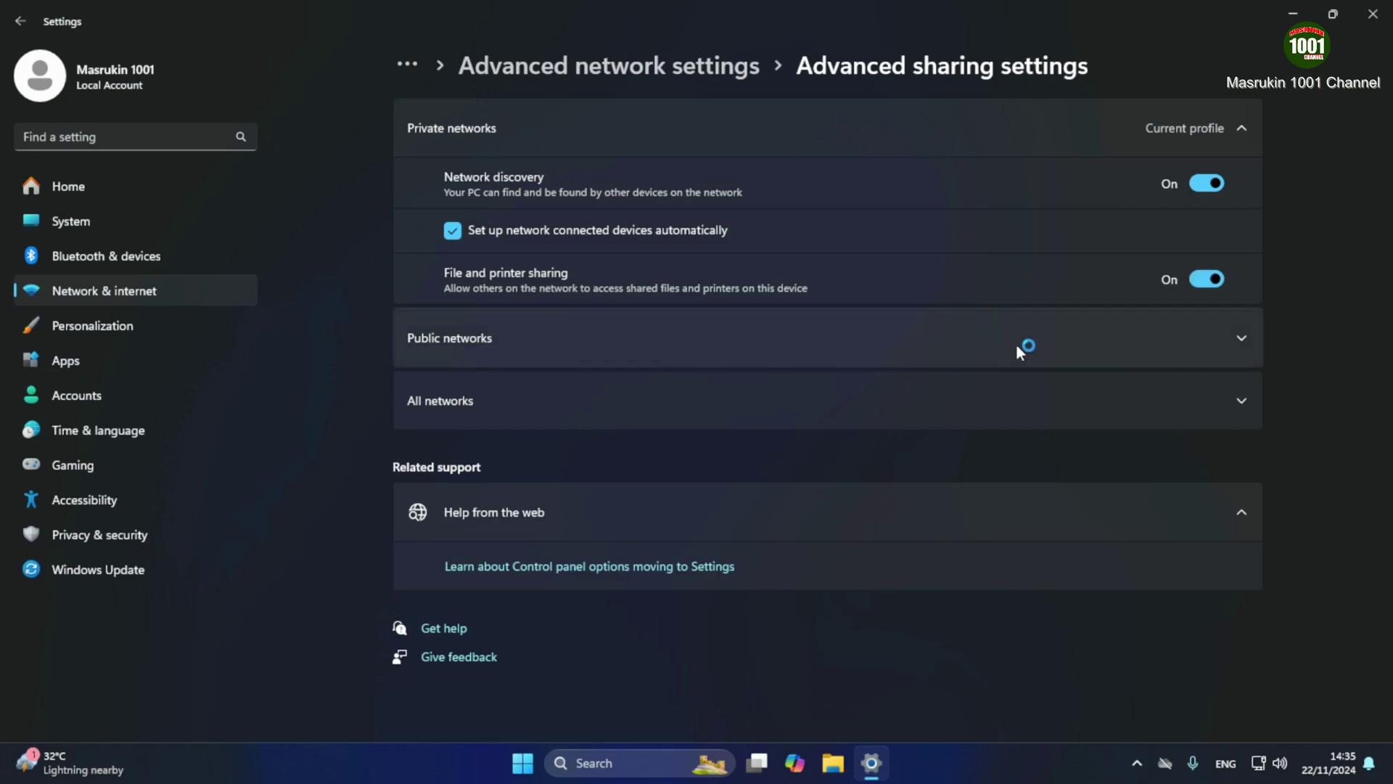
left_click(901, 350)
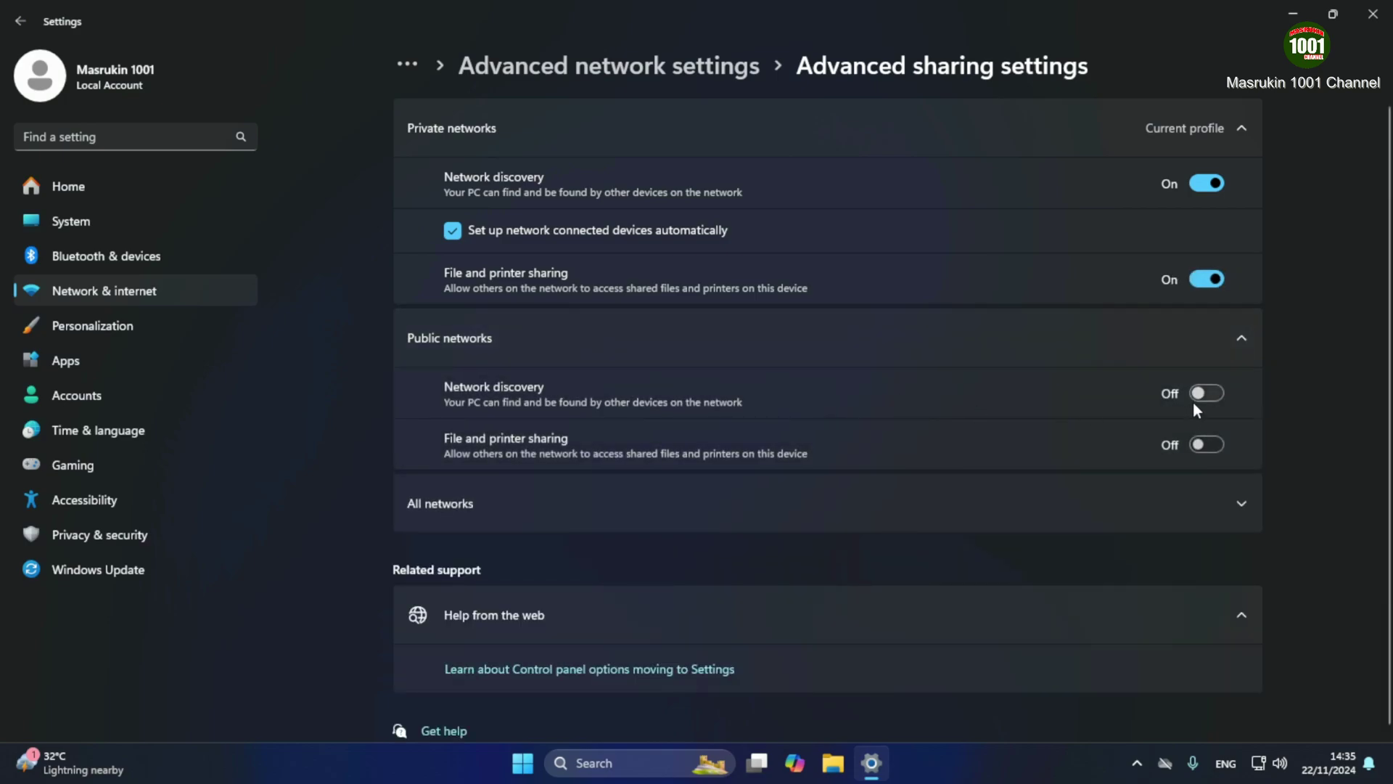
left_click(1216, 444)
left_click(746, 503)
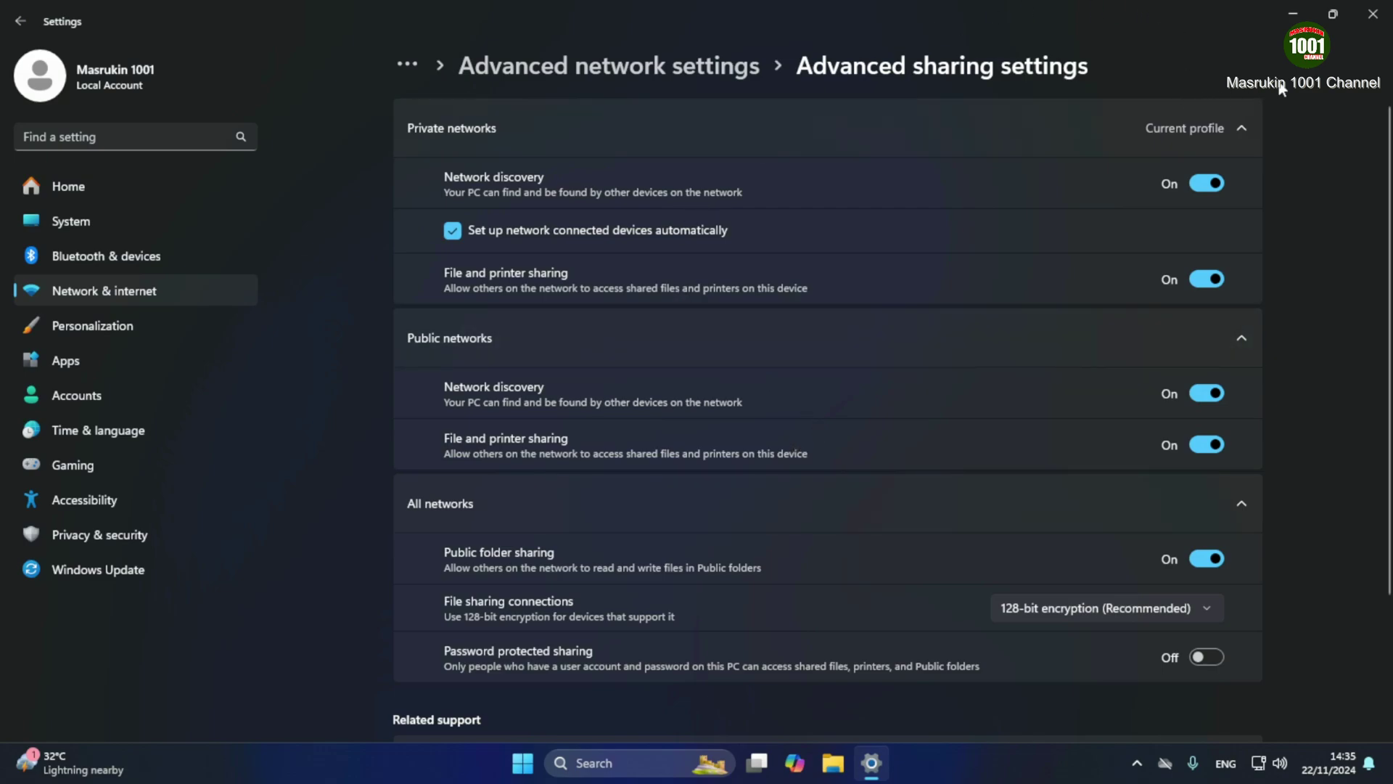
left_click(1383, 10)
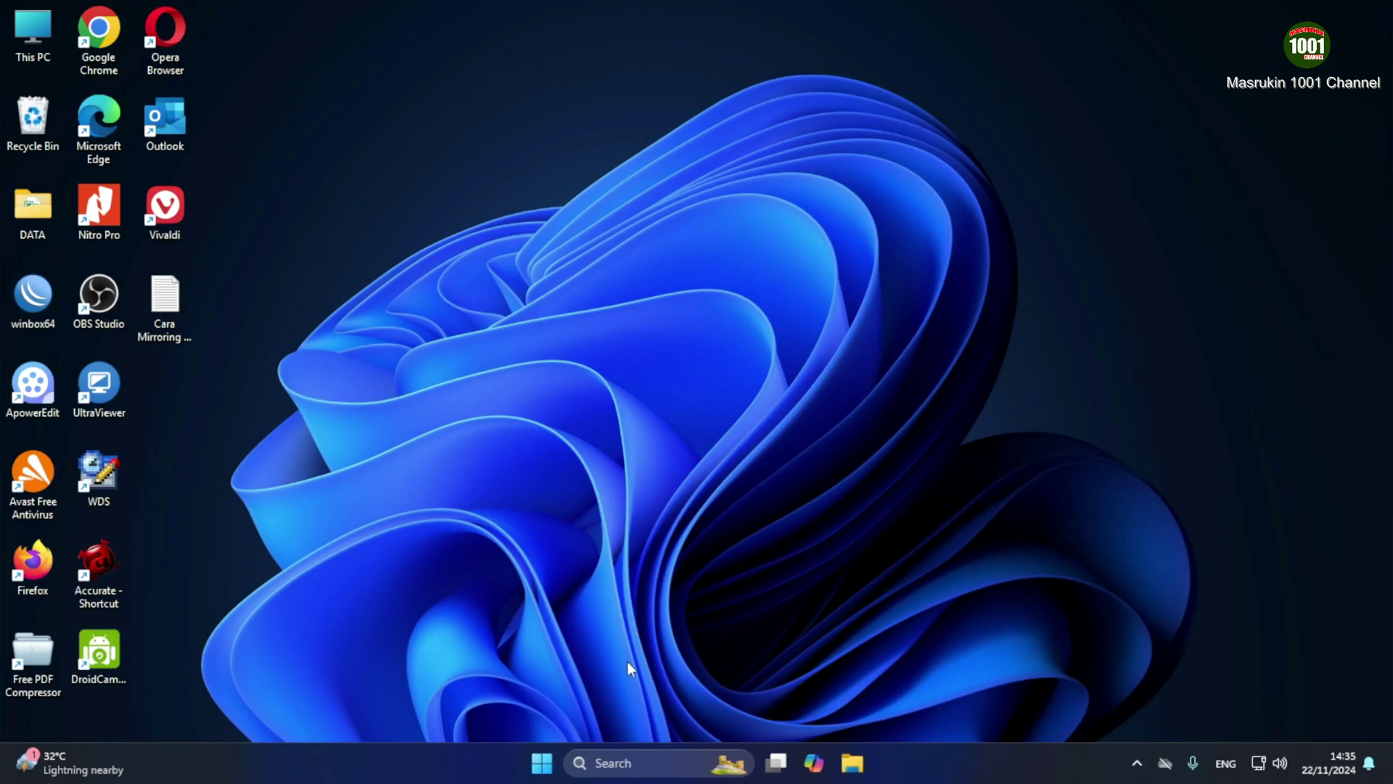
Run ipconfig in Command Prompt to show this PC's network configuration
left_click(610, 763)
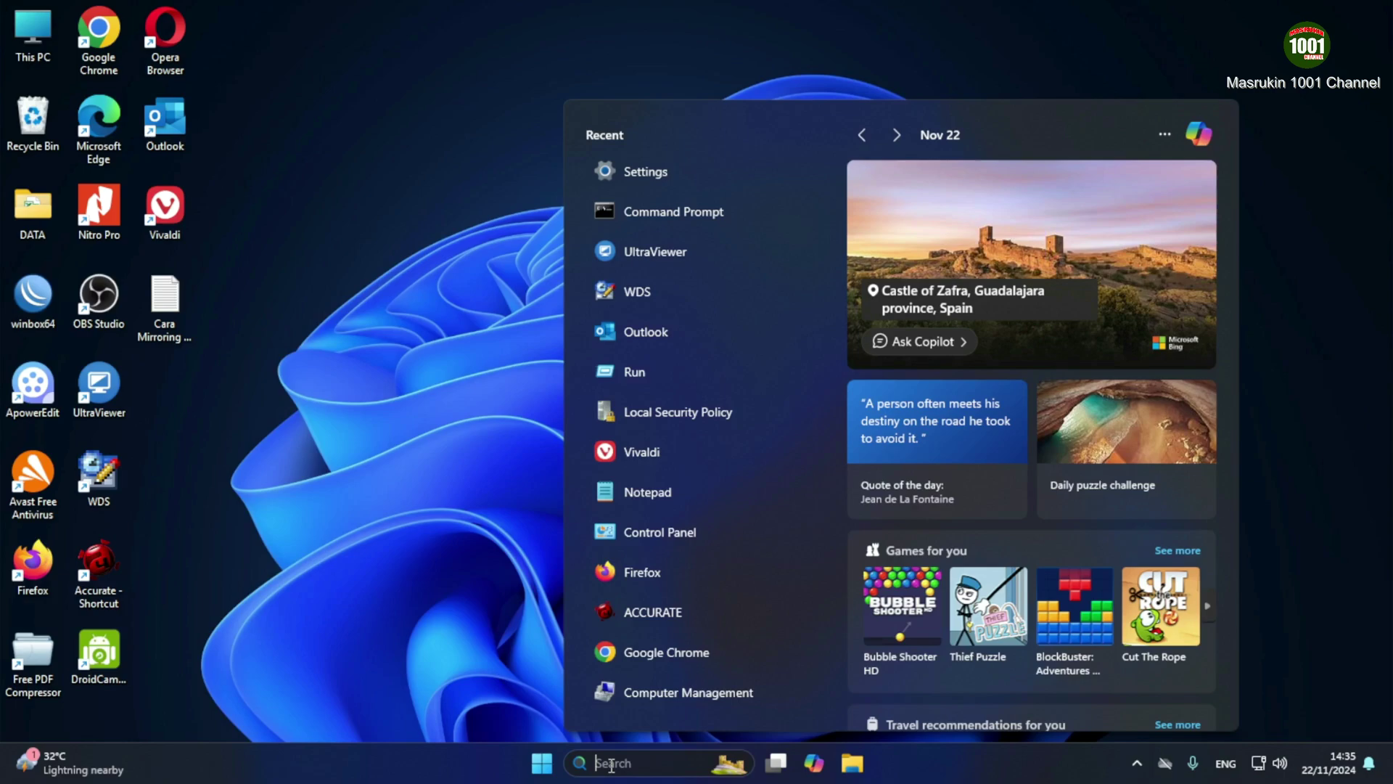
type("co")
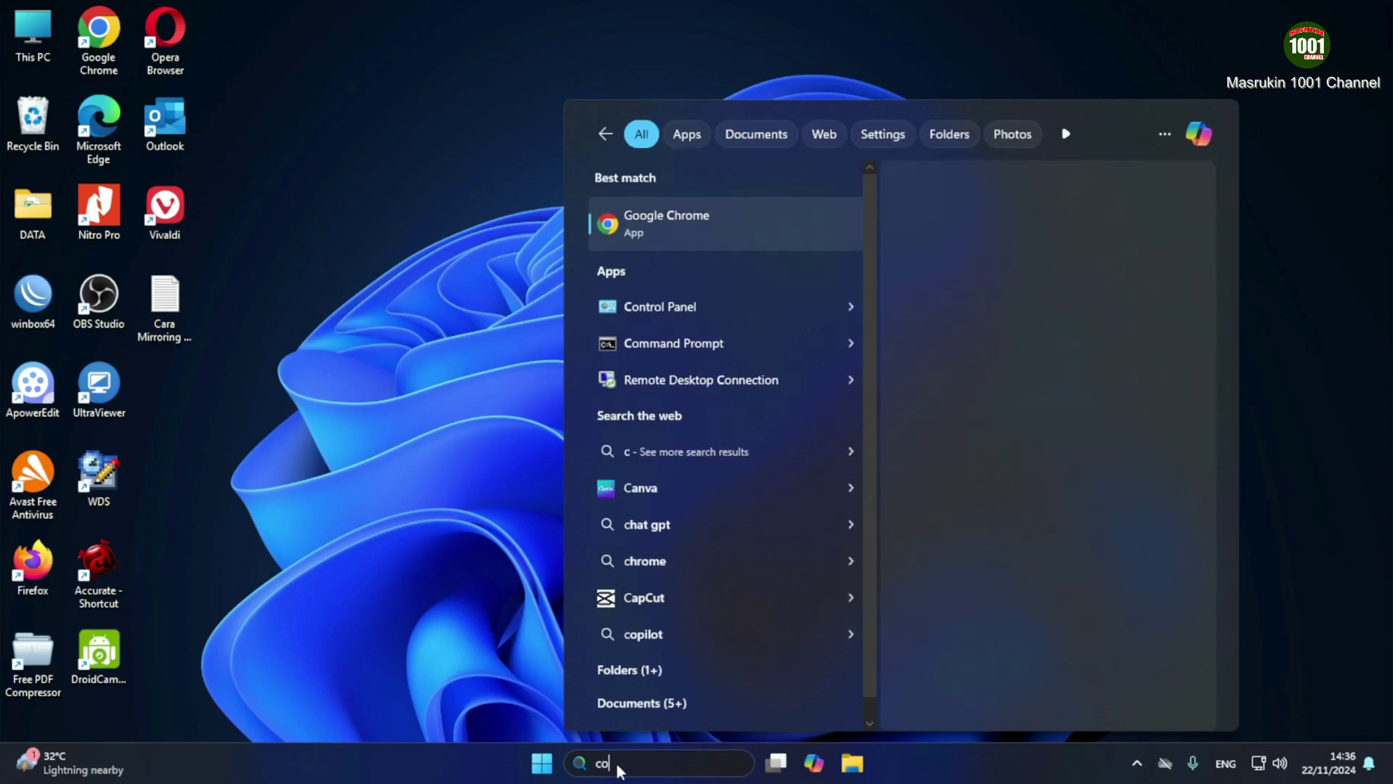
type("mm")
left_click(639, 210)
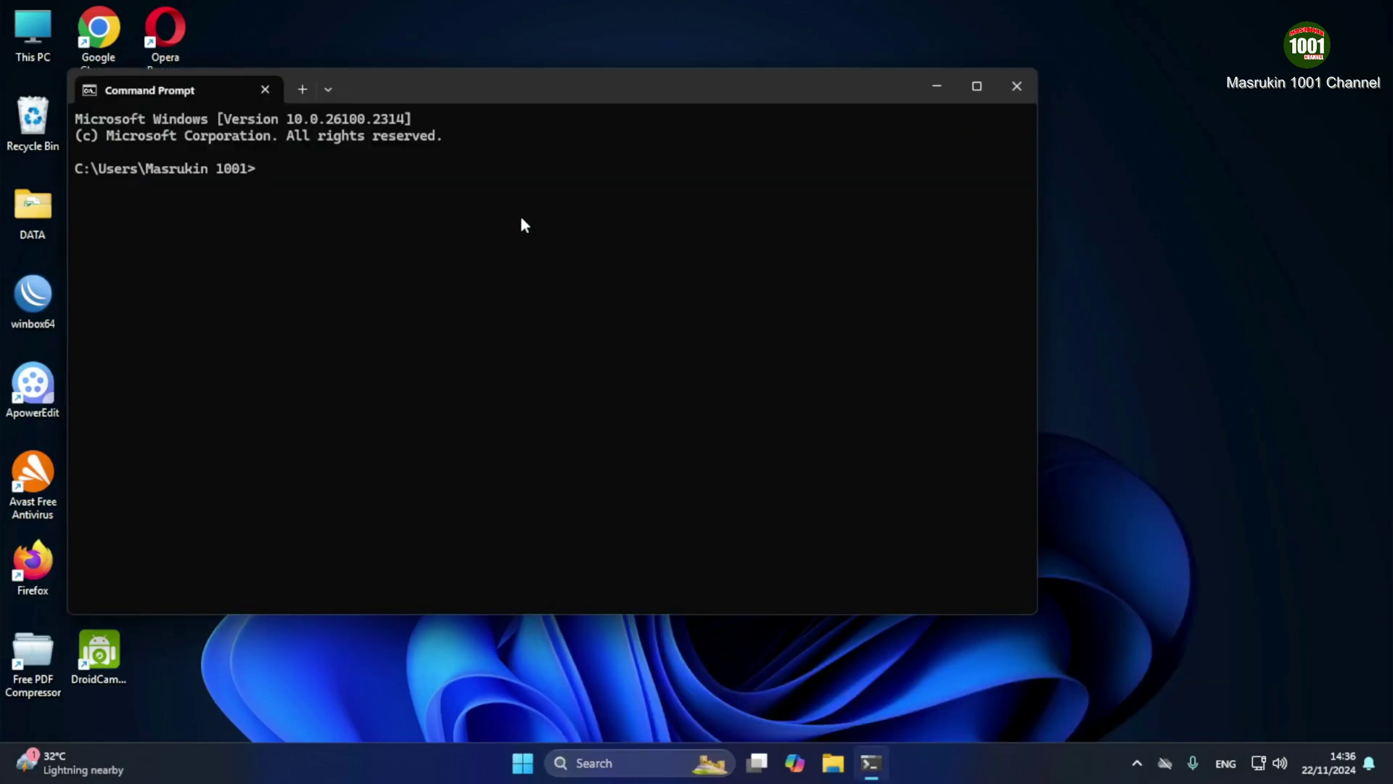
type("ipconfig")
key("Return")
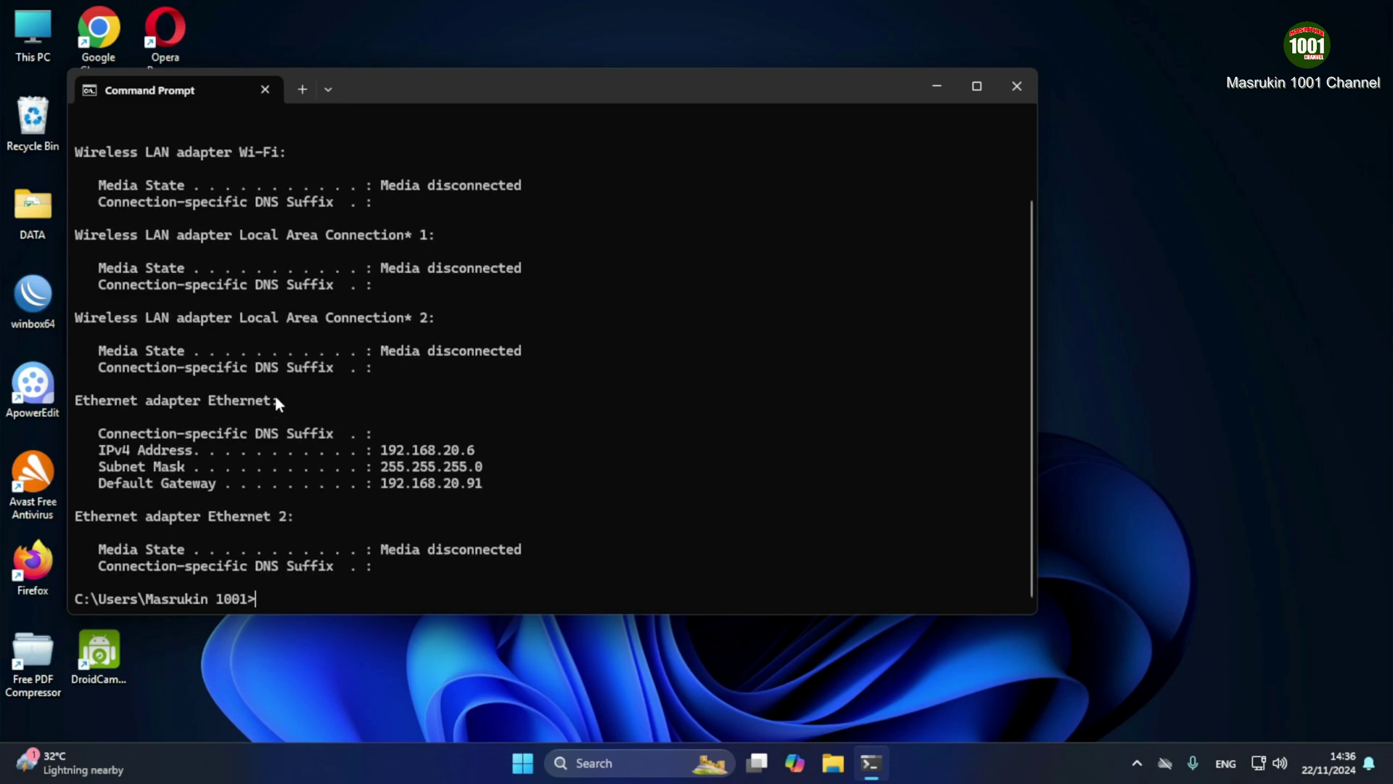
Highlight IPv4 address 192.168.20.6 and gateway 192.168.20.91, then close Command Prompt
mouse_move(381, 450)
left_mouse_down()
mouse_move(482, 466)
mouse_move(381, 468)
left_mouse_up()
left_click_drag(482, 482, 383, 485)
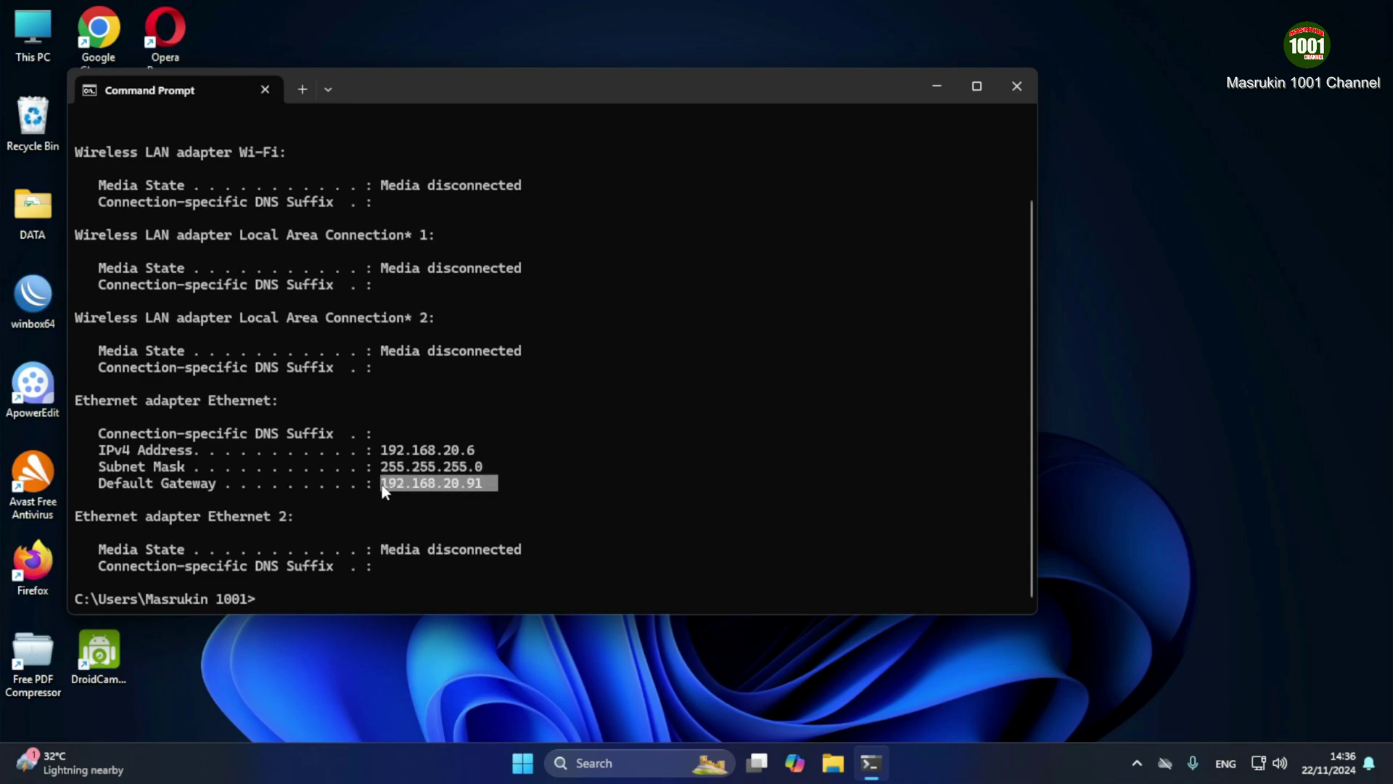
right_click(402, 415)
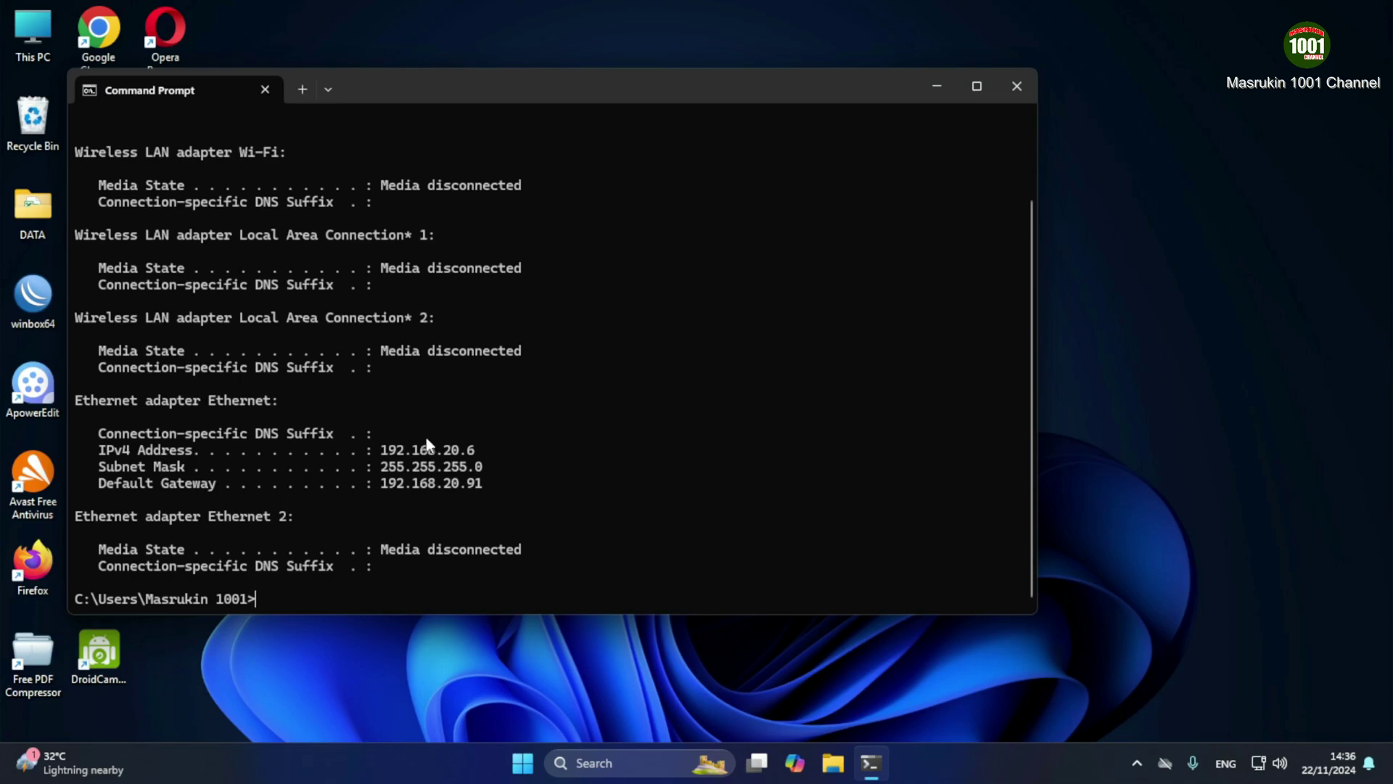
left_click_drag(479, 454, 369, 450)
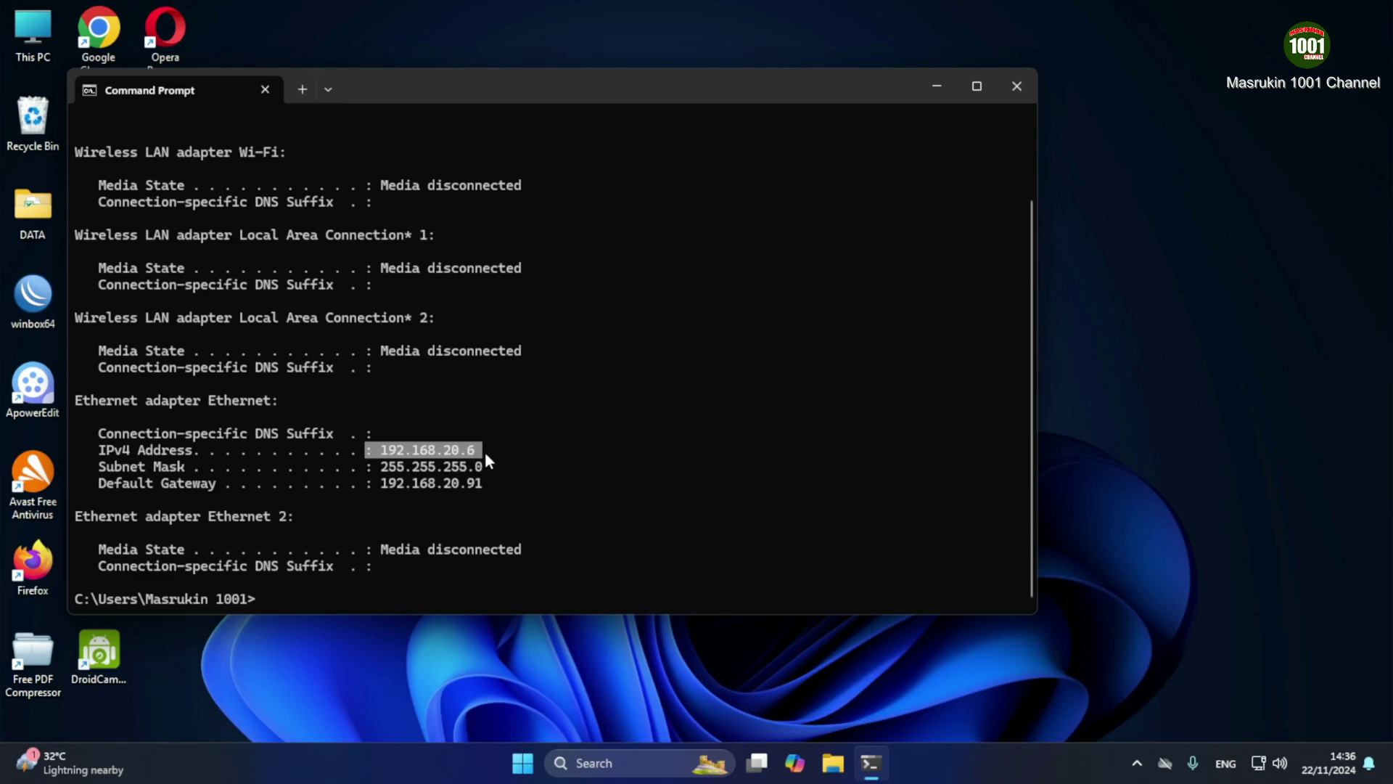
left_click_drag(484, 451, 387, 455)
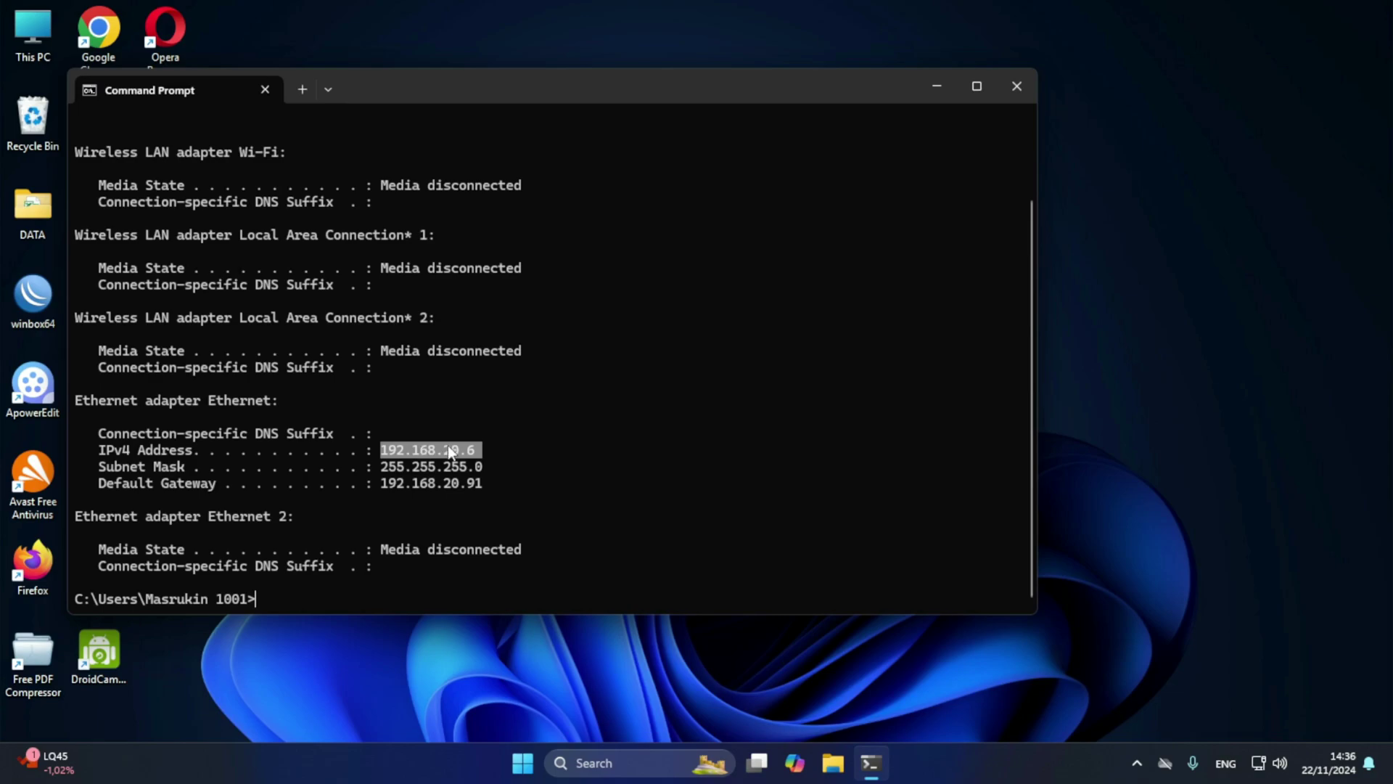
left_click(1013, 90)
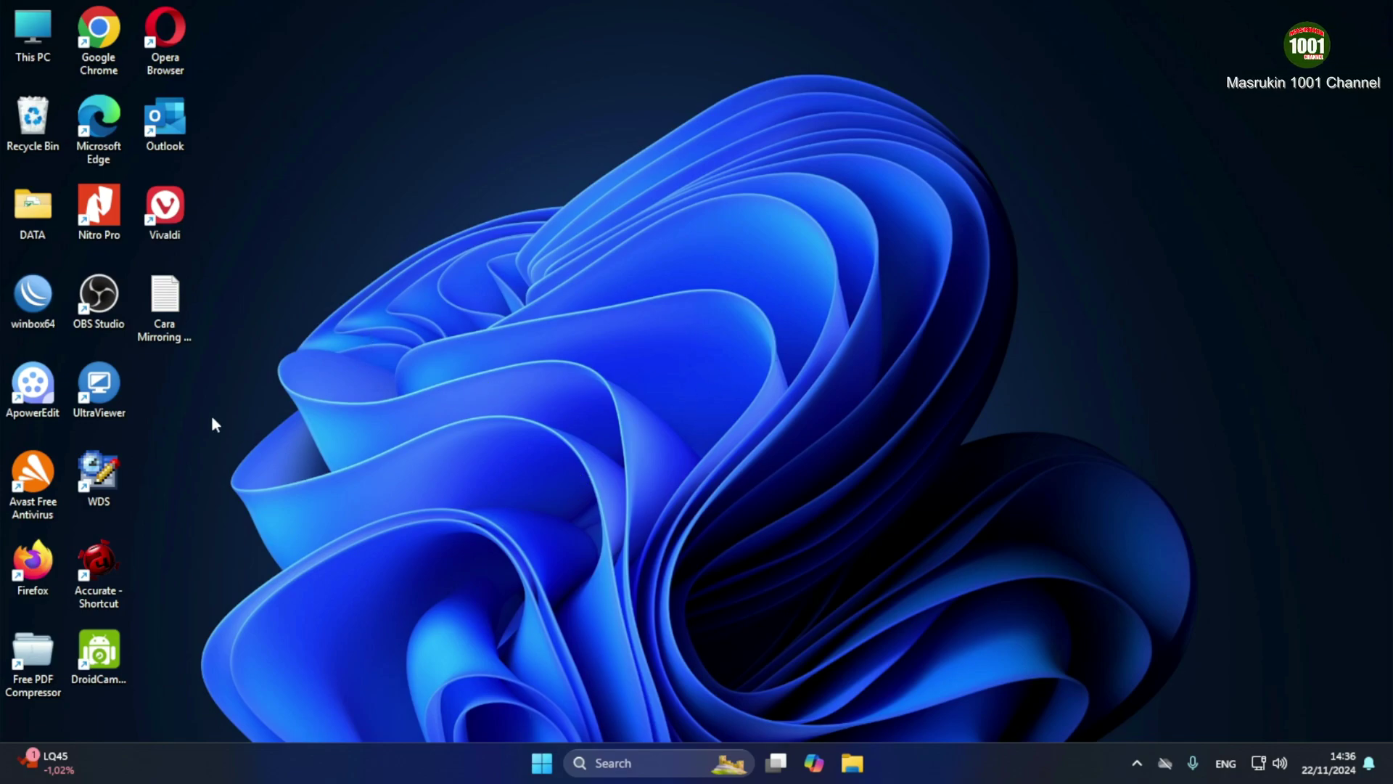
Launch UltraViewer and enter the partner computer's password
left_click(112, 378)
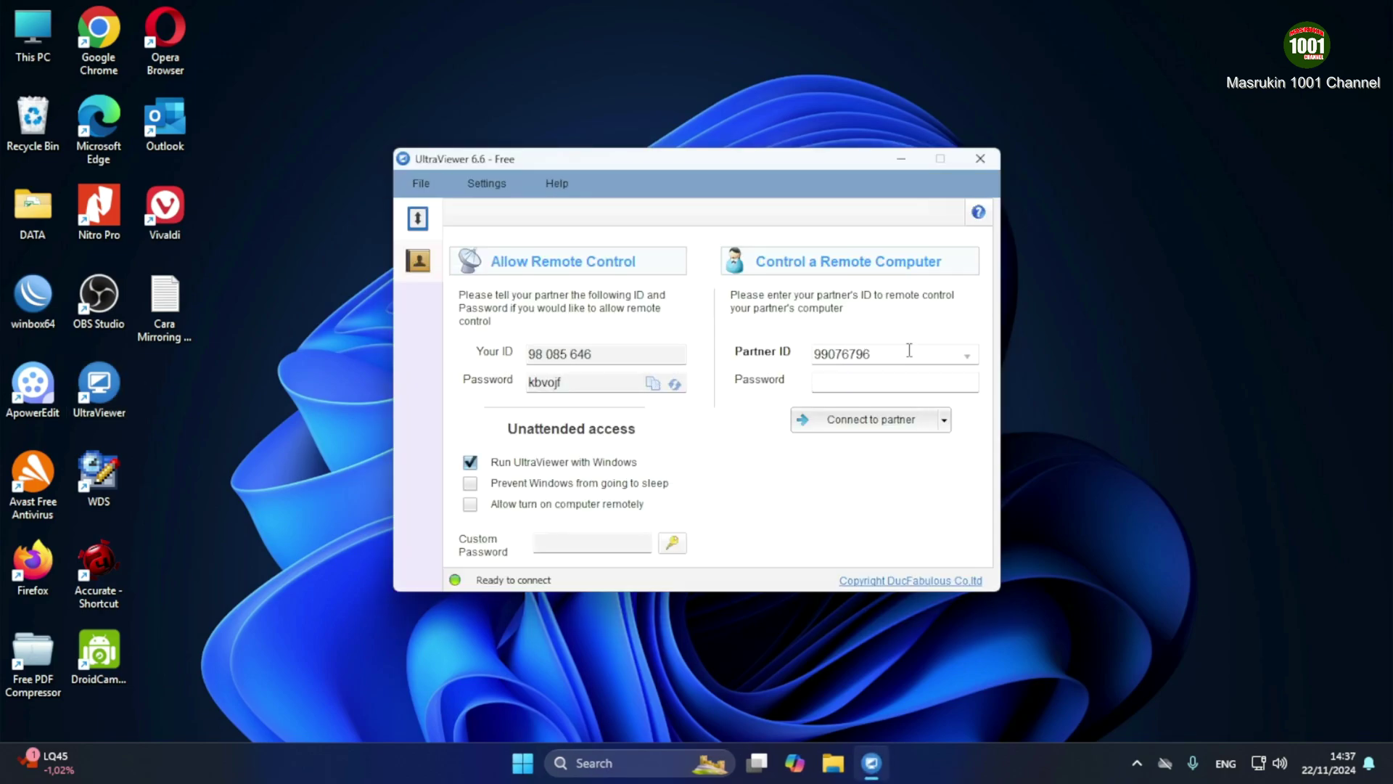
left_click(839, 382)
type("abc")
key("BackSpace")
key("BackSpace")
key("BackSpace")
type("**********")
Connect to the partner computer, then minimize the session and UltraViewer main windows
left_click(842, 421)
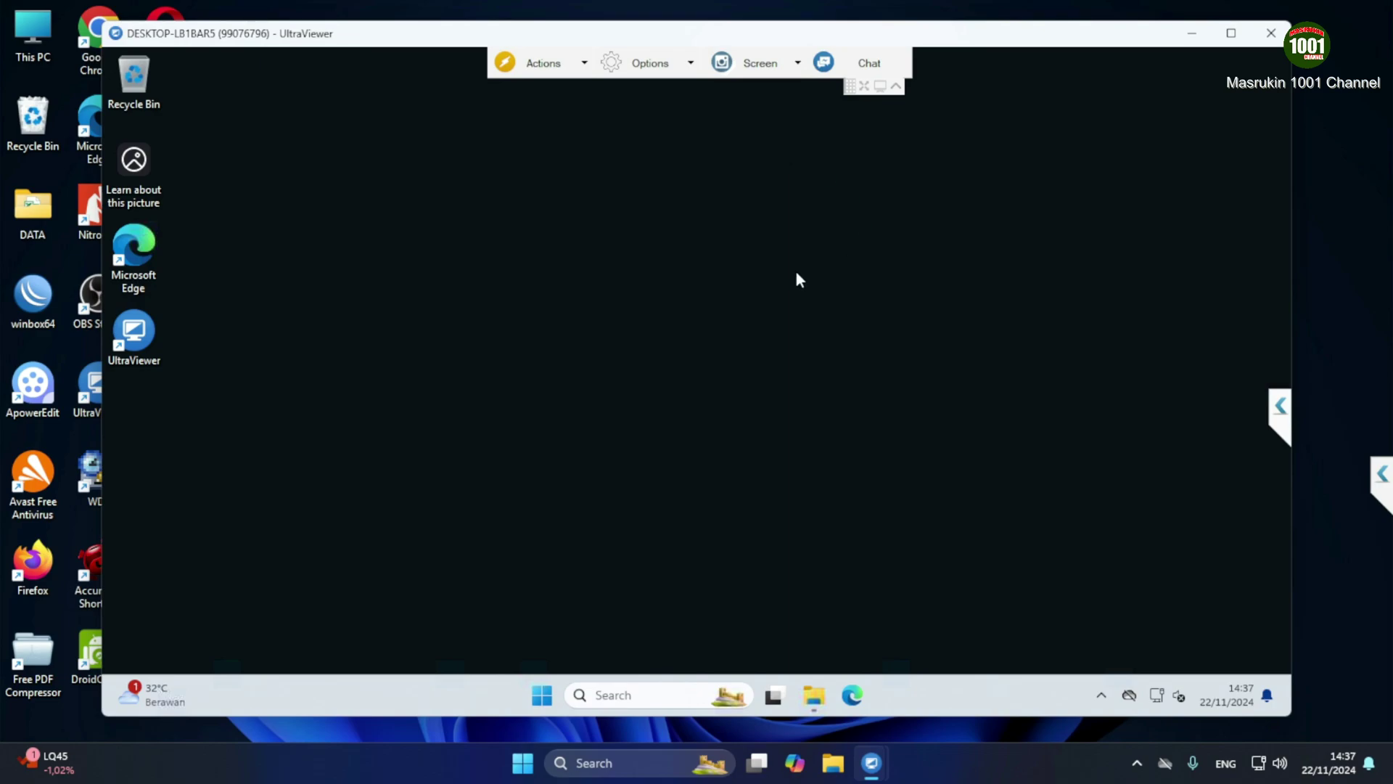
left_click(1193, 34)
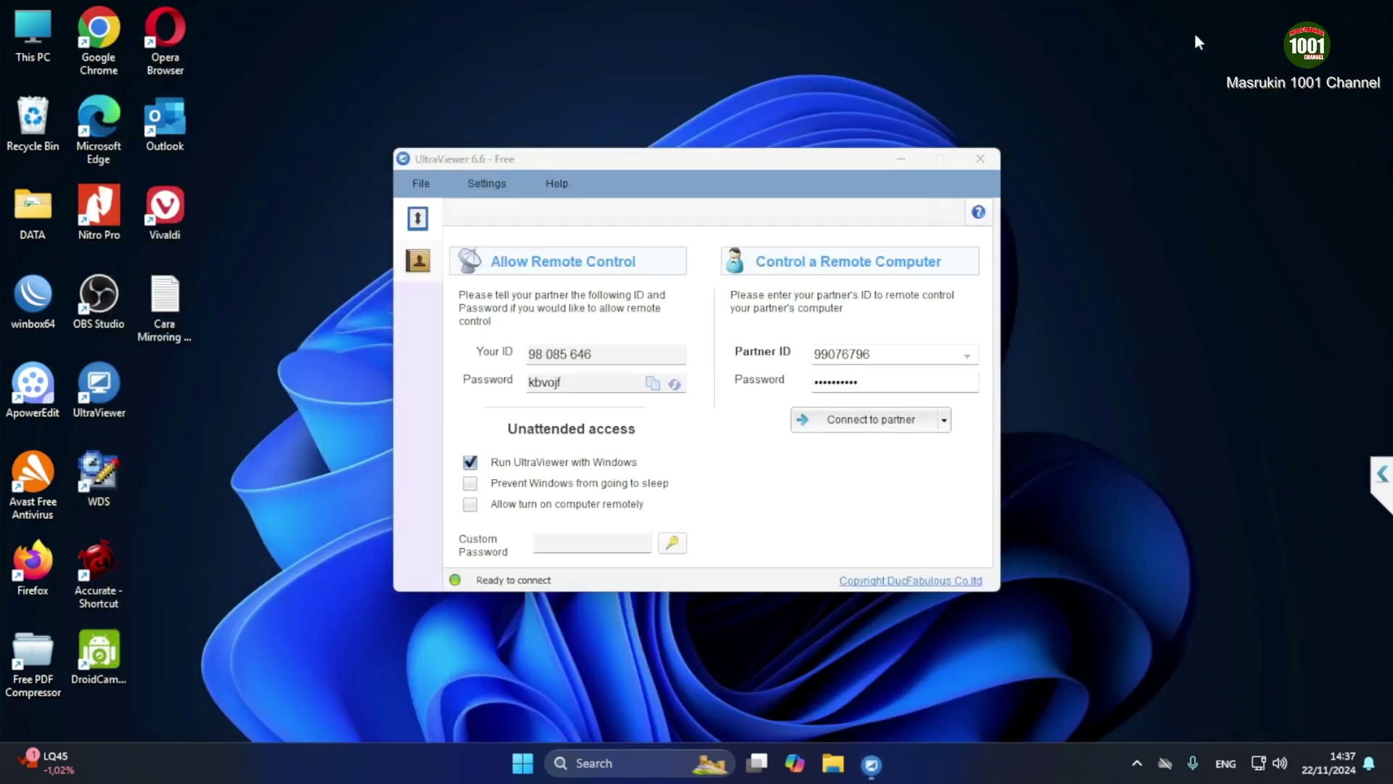
left_click(902, 157)
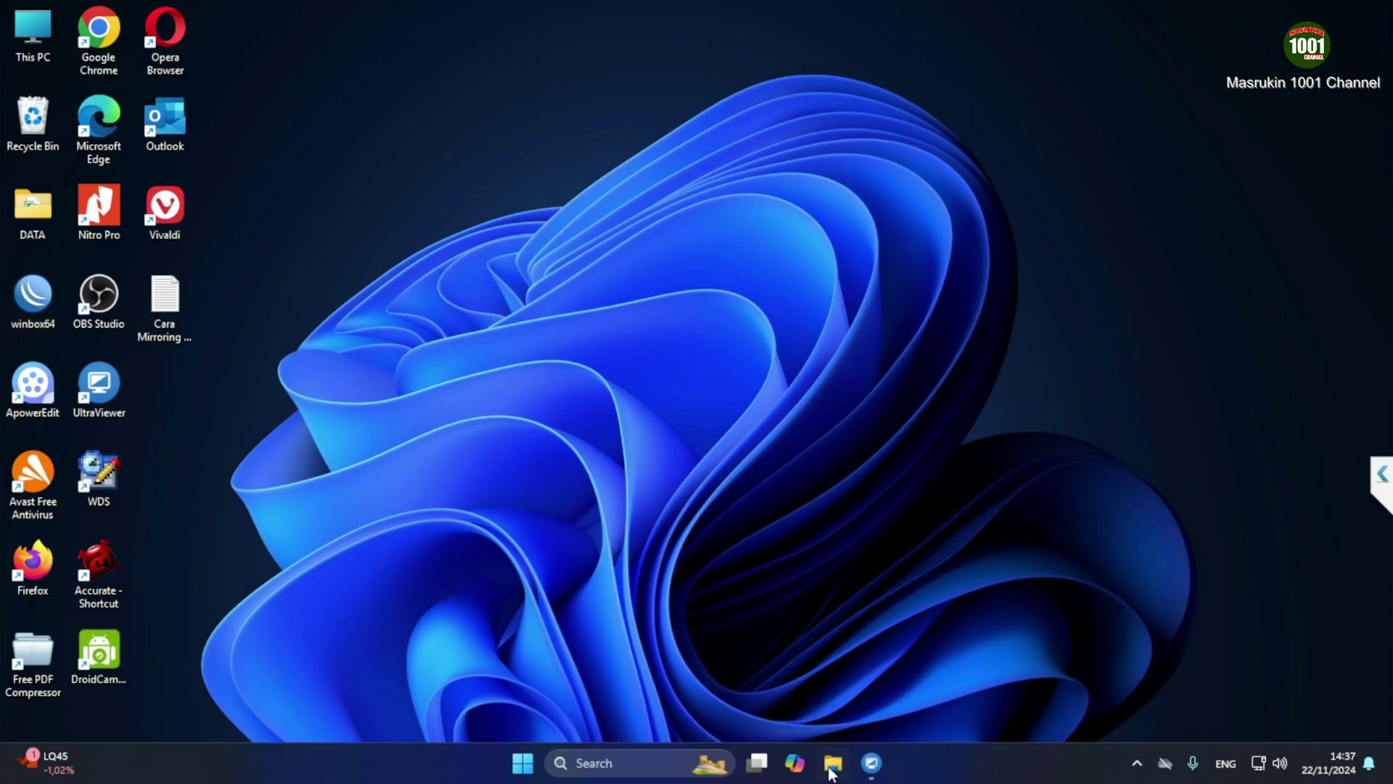
Open the Share people list for the SOFTWARE folder on New Volume (D:) via its Properties
key("super+e")
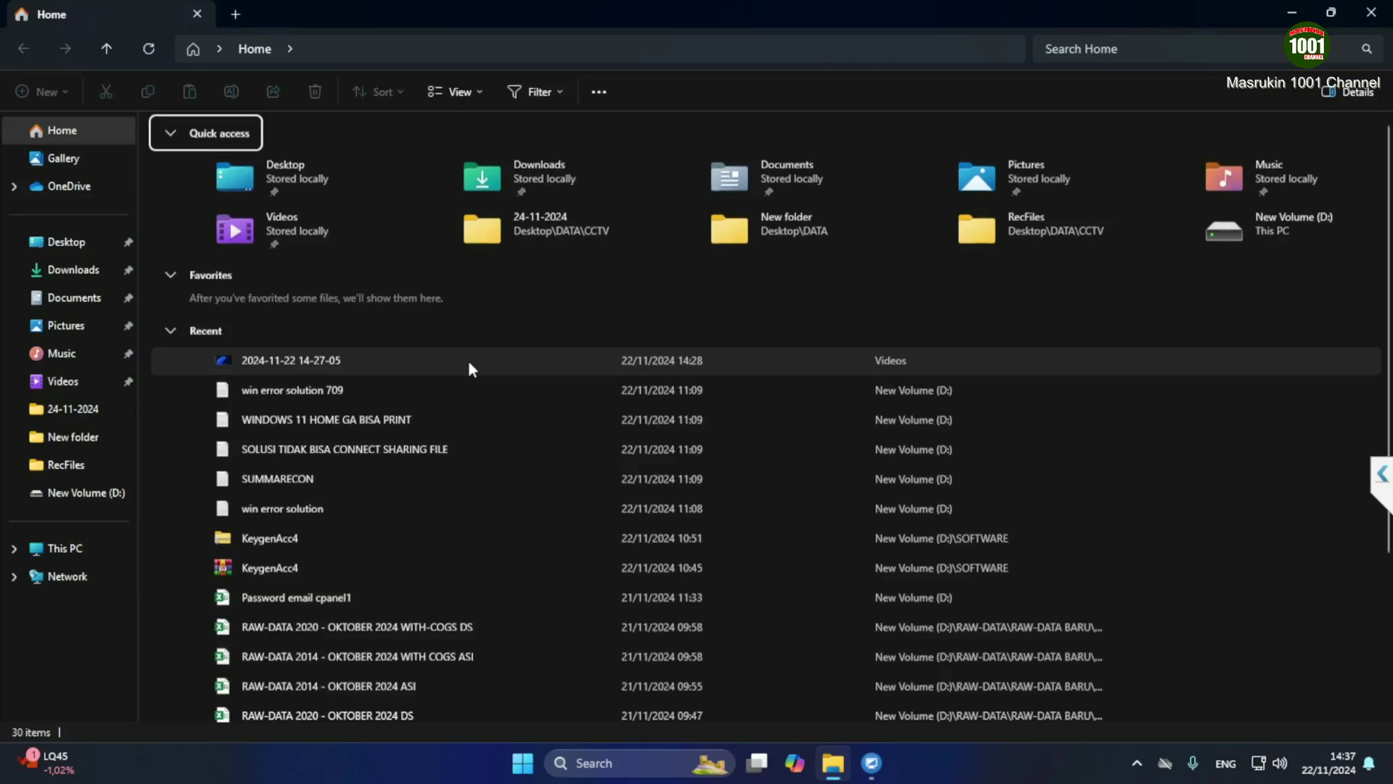
left_click(72, 493)
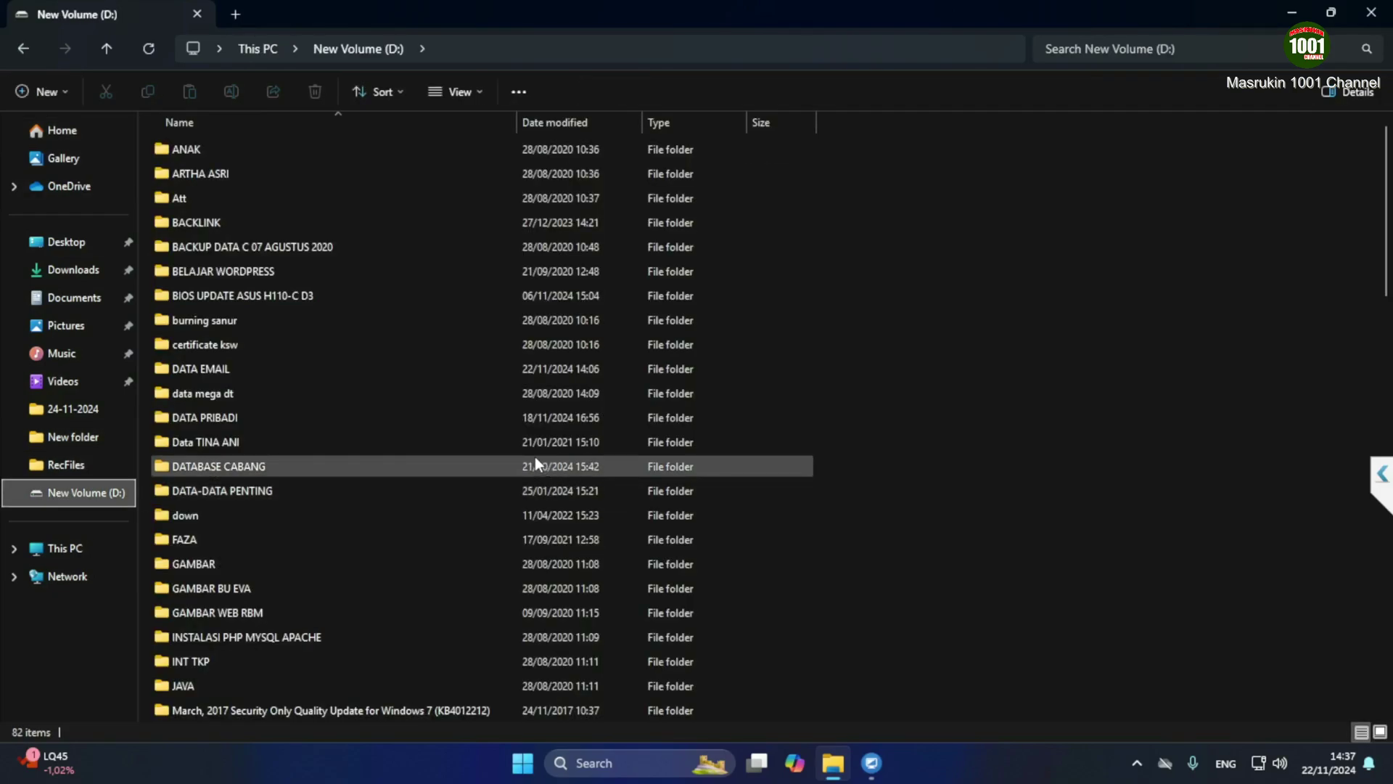
scroll(421, 464, "down", 2)
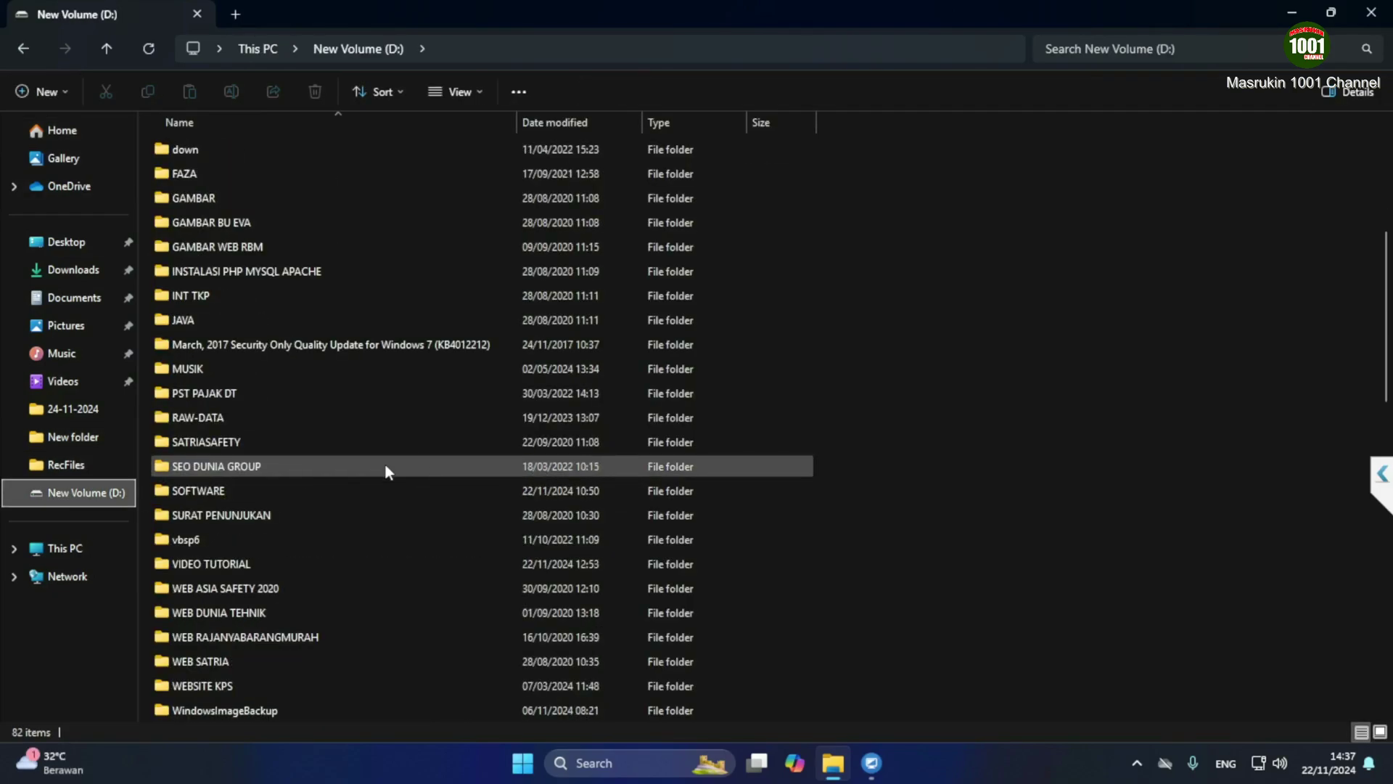
left_click(206, 494)
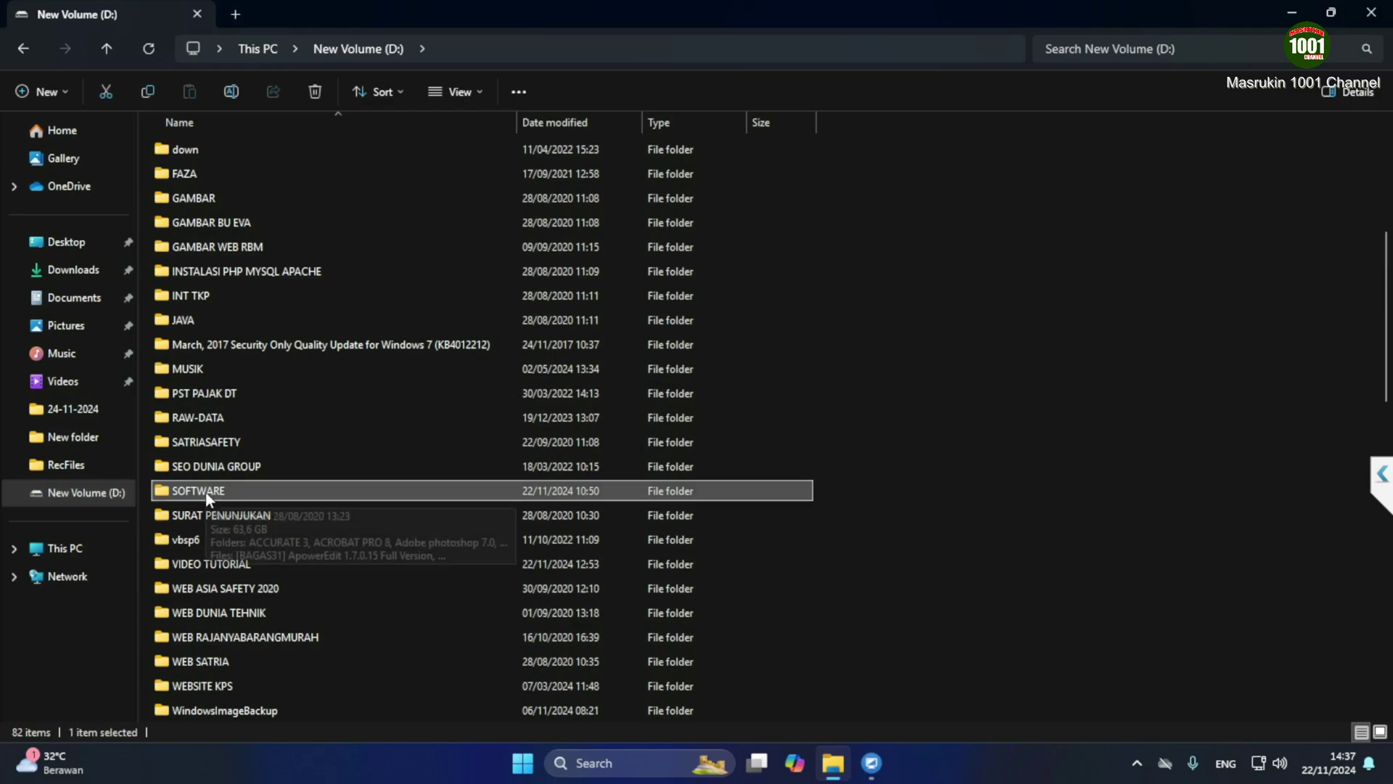
right_click(206, 492)
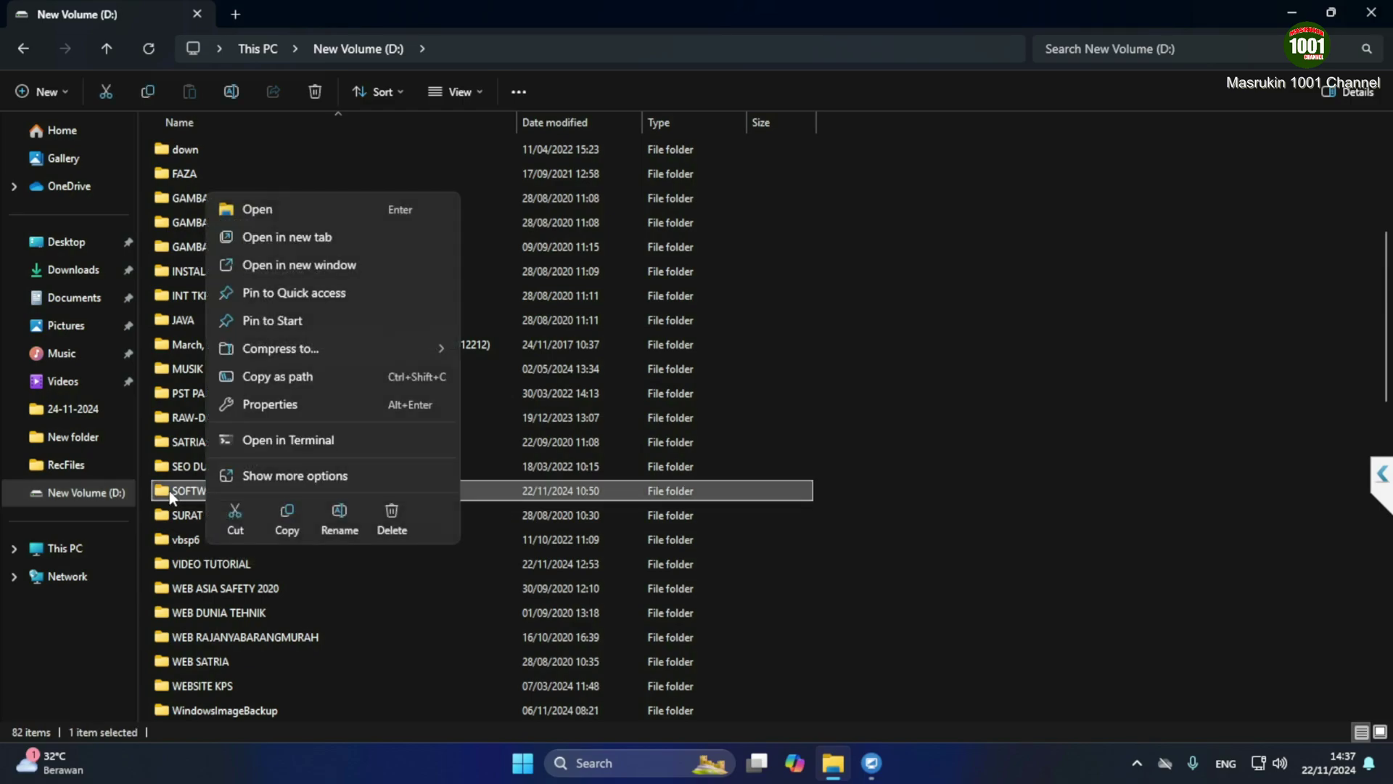
left_click(273, 476)
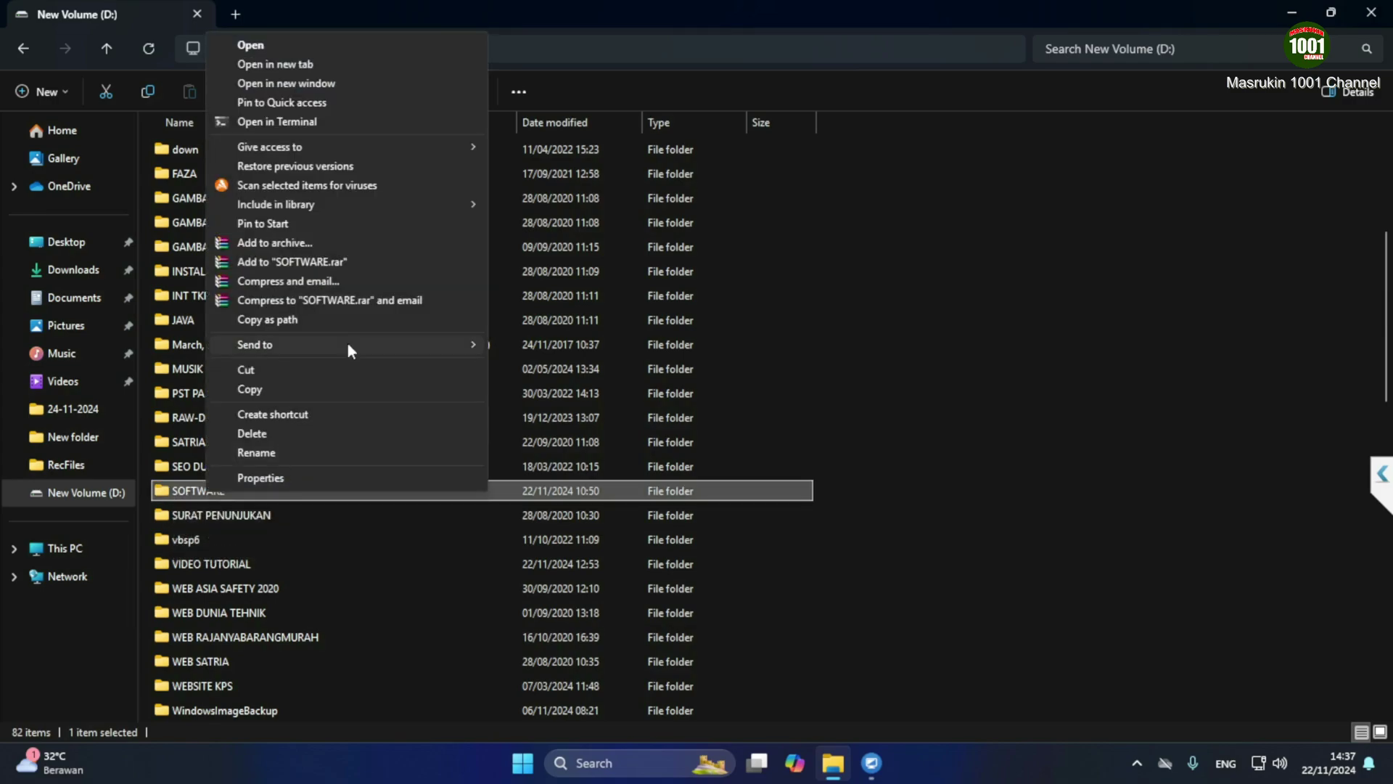
left_click(285, 477)
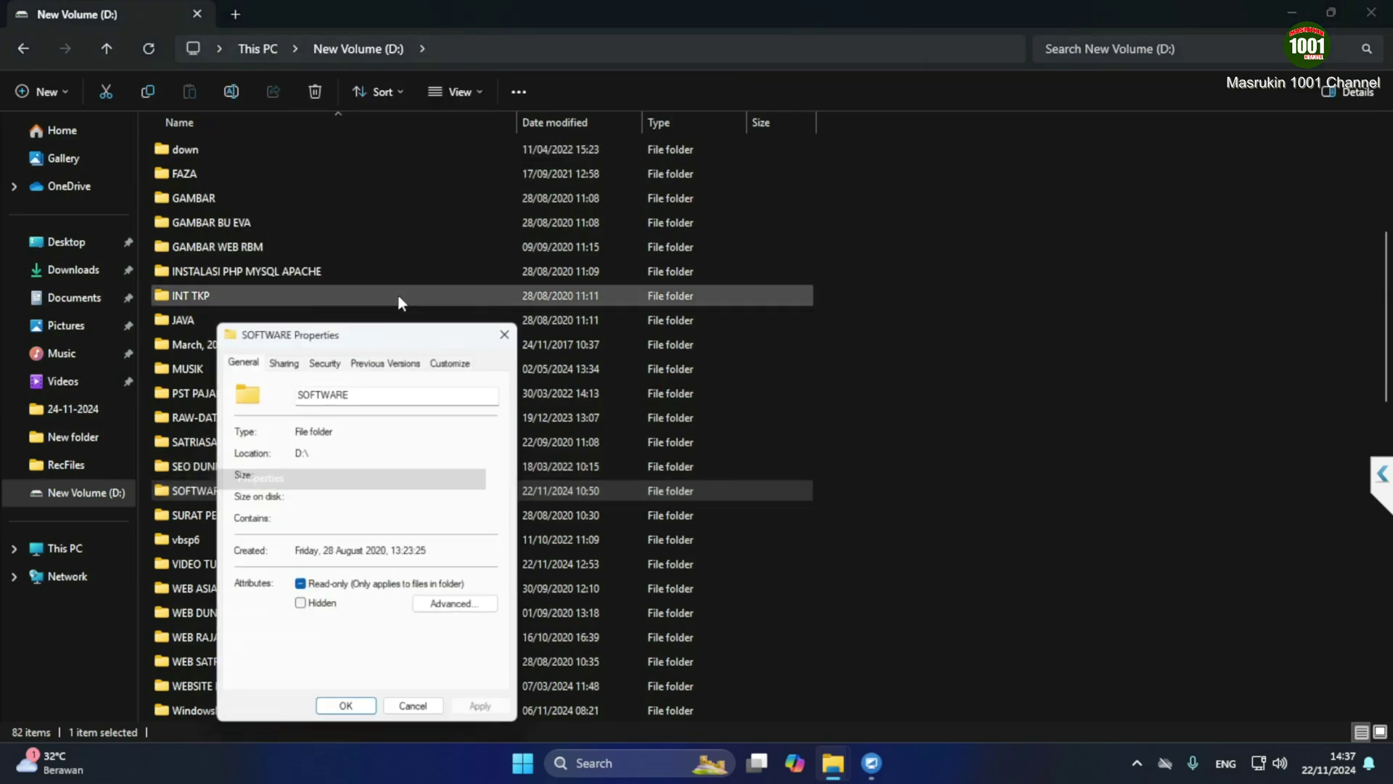
left_click(284, 358)
left_click(270, 474)
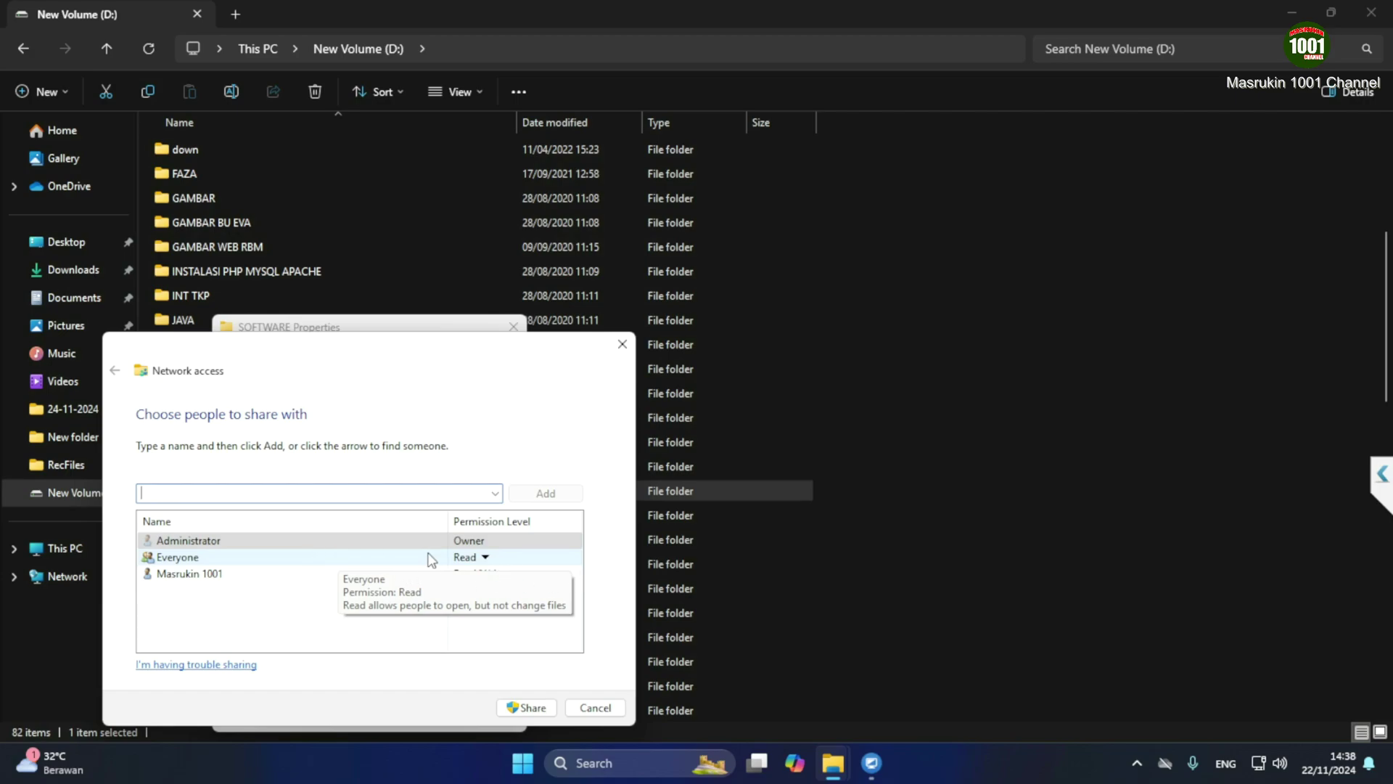
Share the SOFTWARE folder with Everyone at Read permission level
left_click(485, 559)
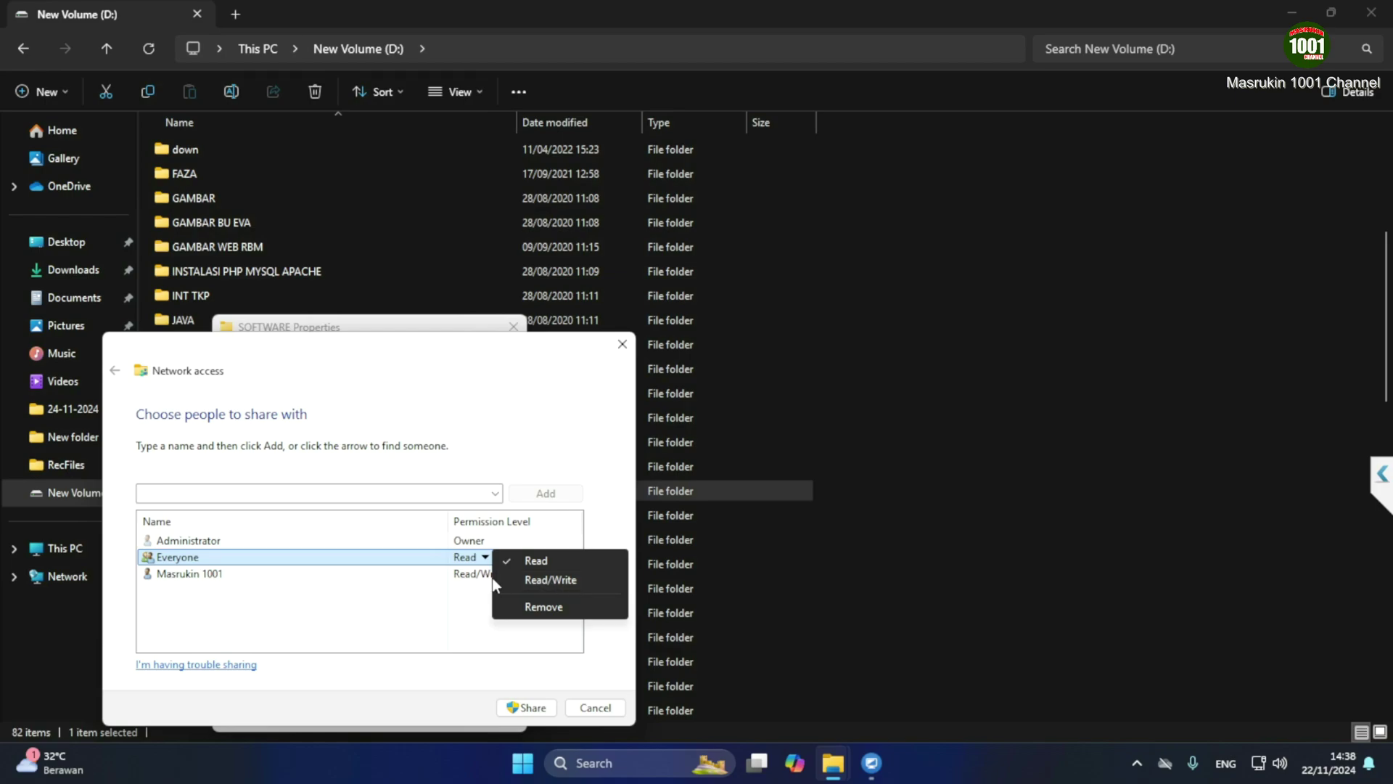
left_click(511, 578)
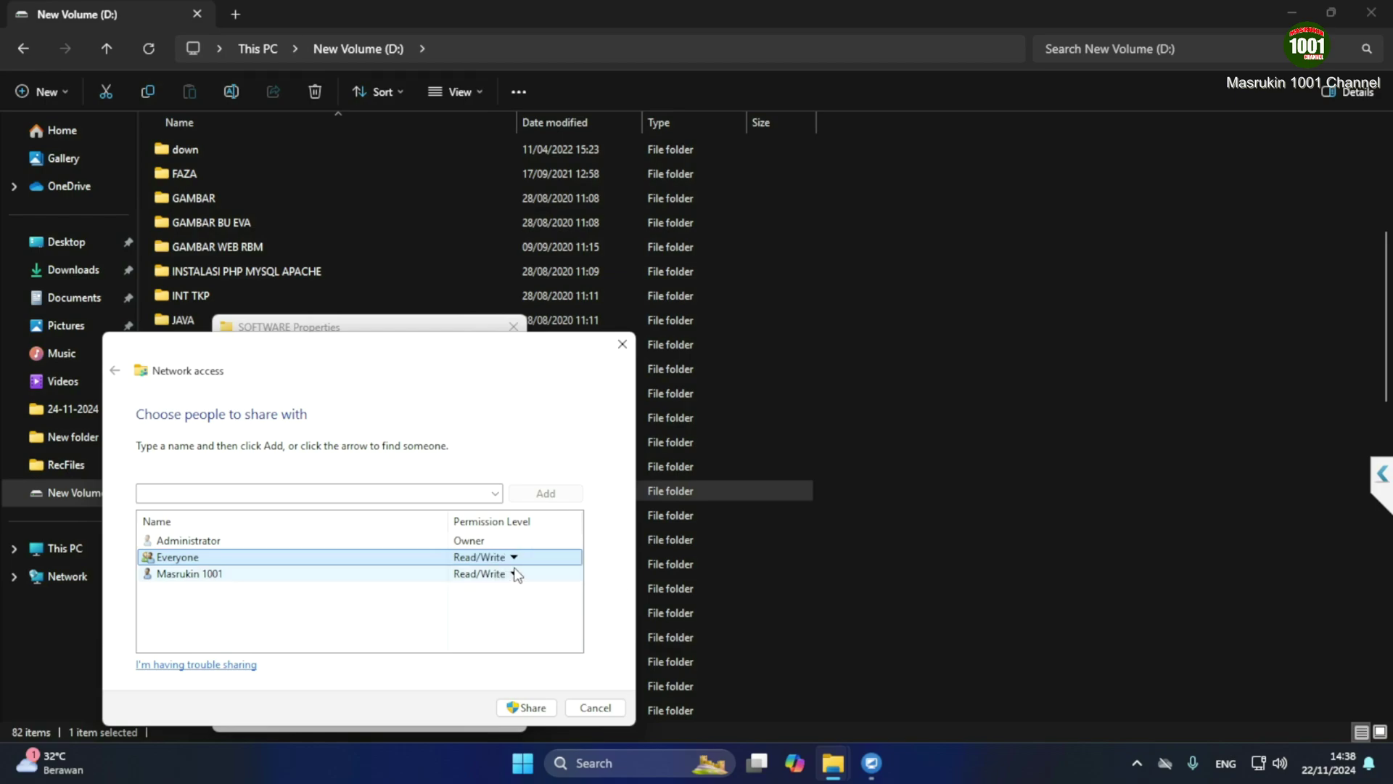
left_click(514, 557)
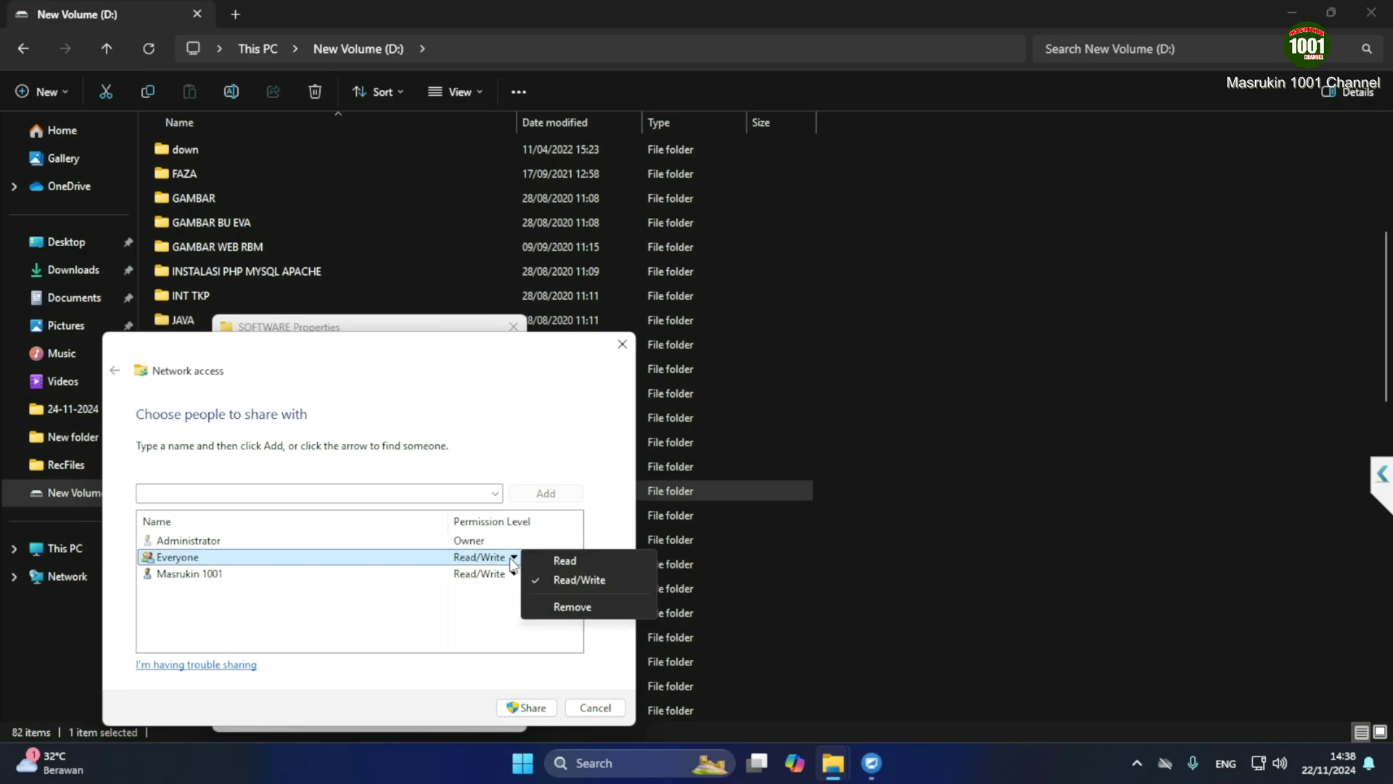
left_click(552, 561)
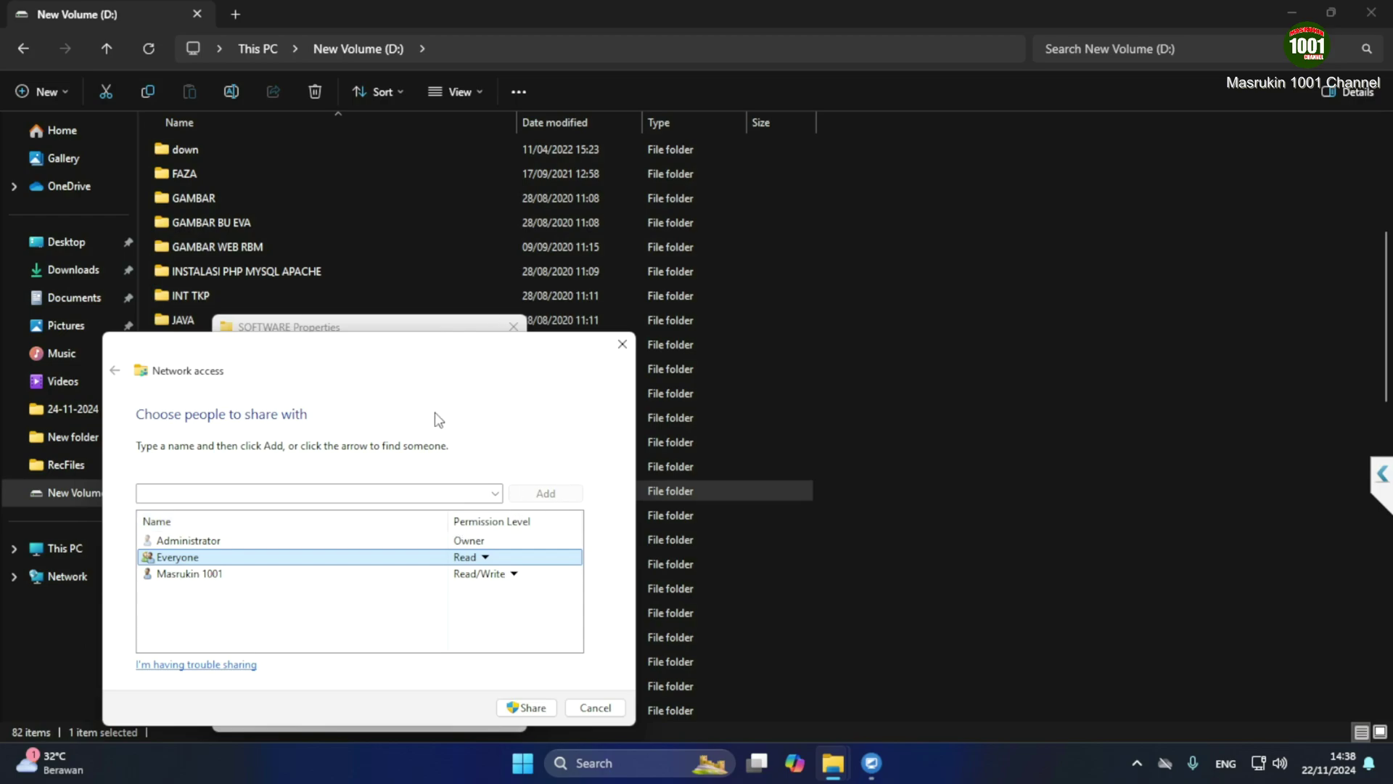
left_click(521, 707)
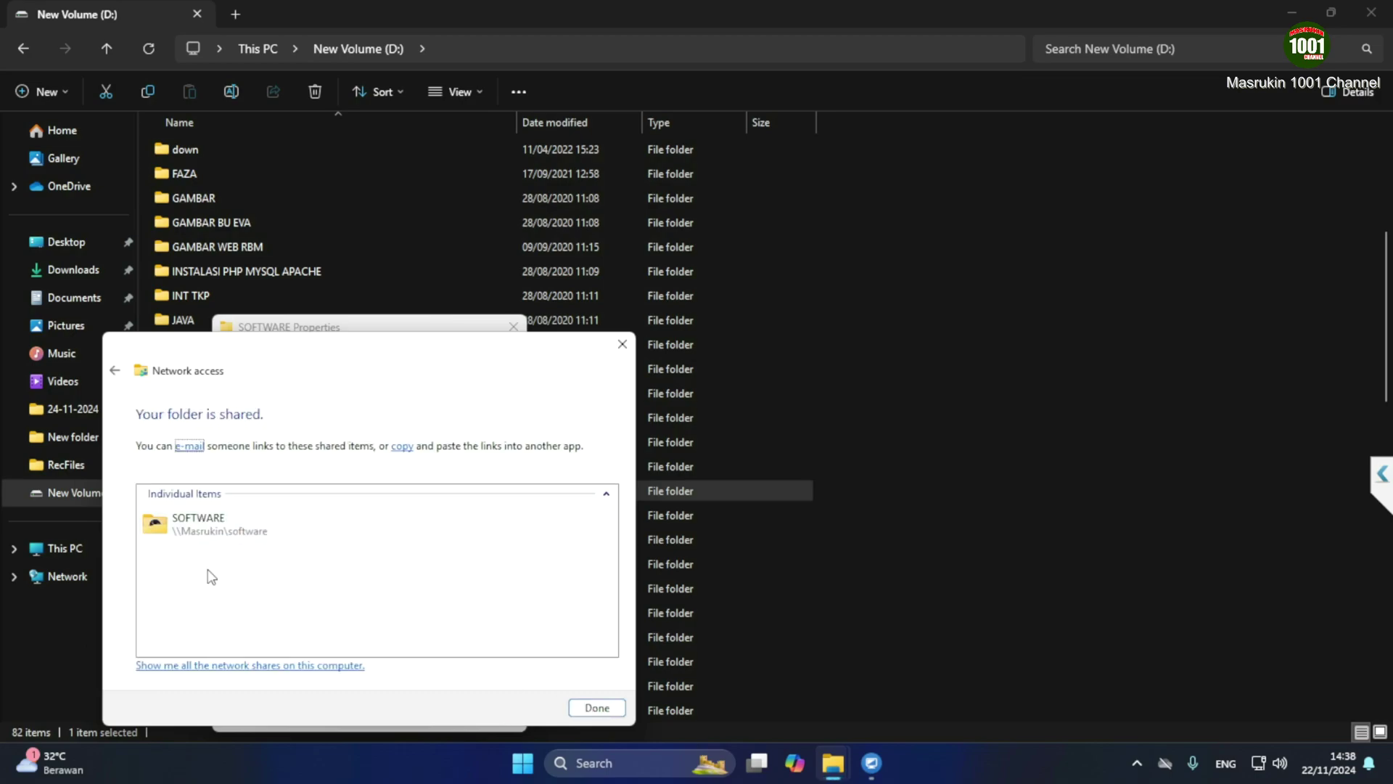
left_click(602, 714)
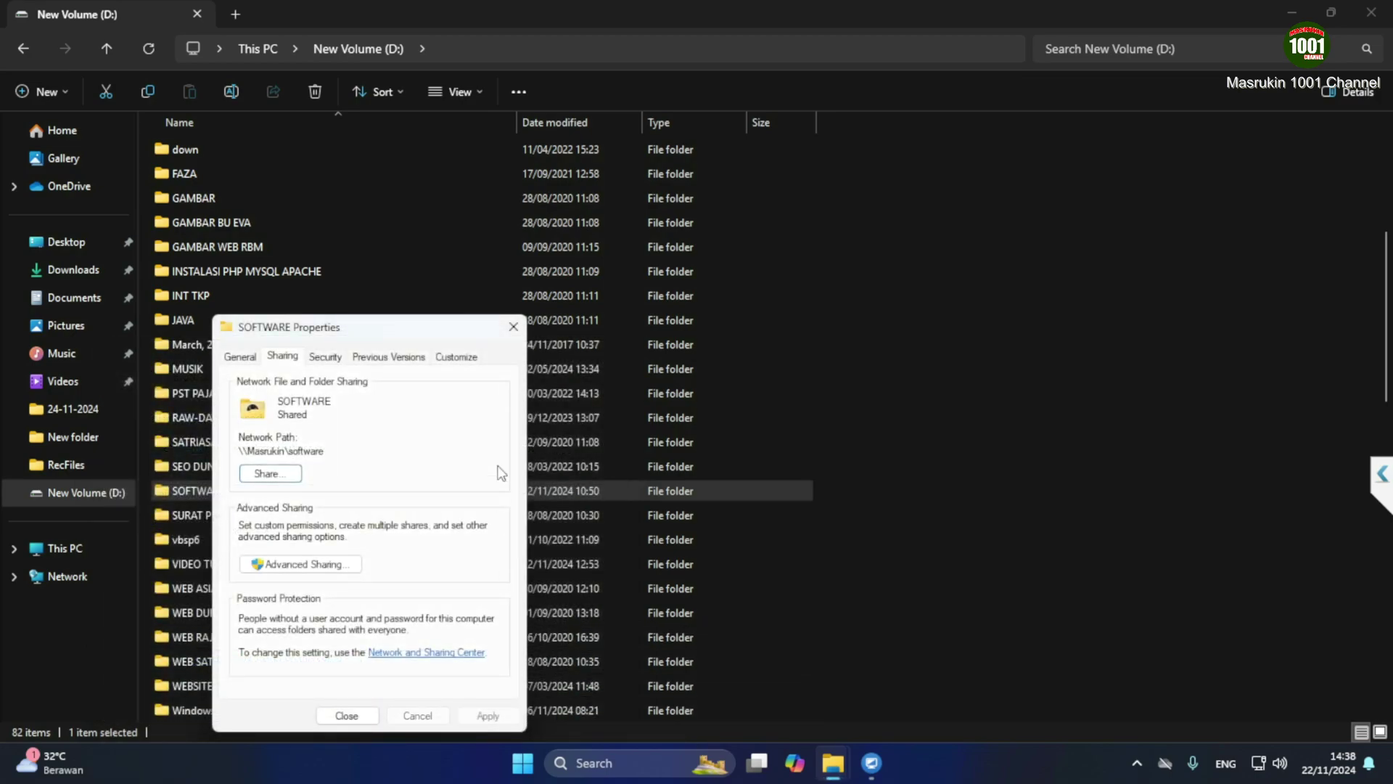
Review Everyone's share permissions in Advanced Sharing, then close the properties and File Explorer
left_click(279, 564)
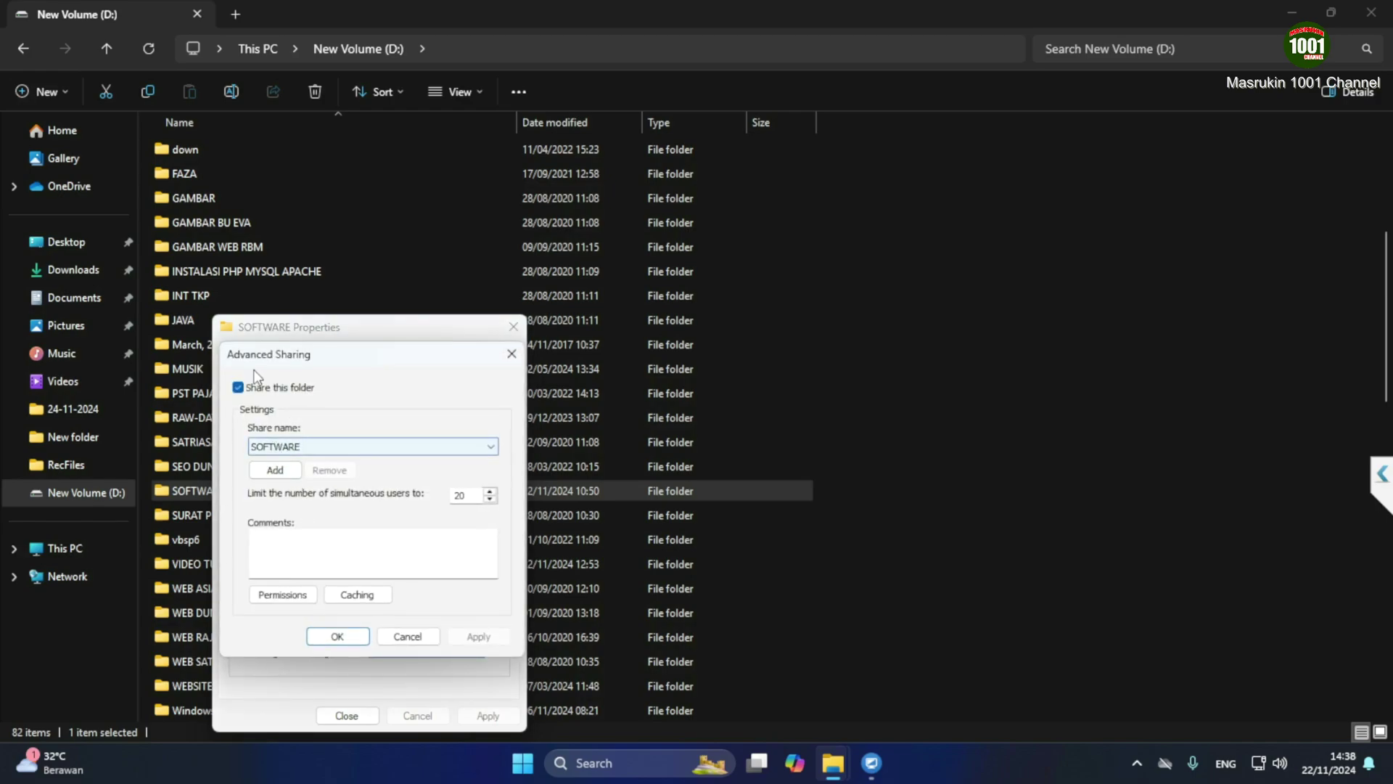
left_click(293, 599)
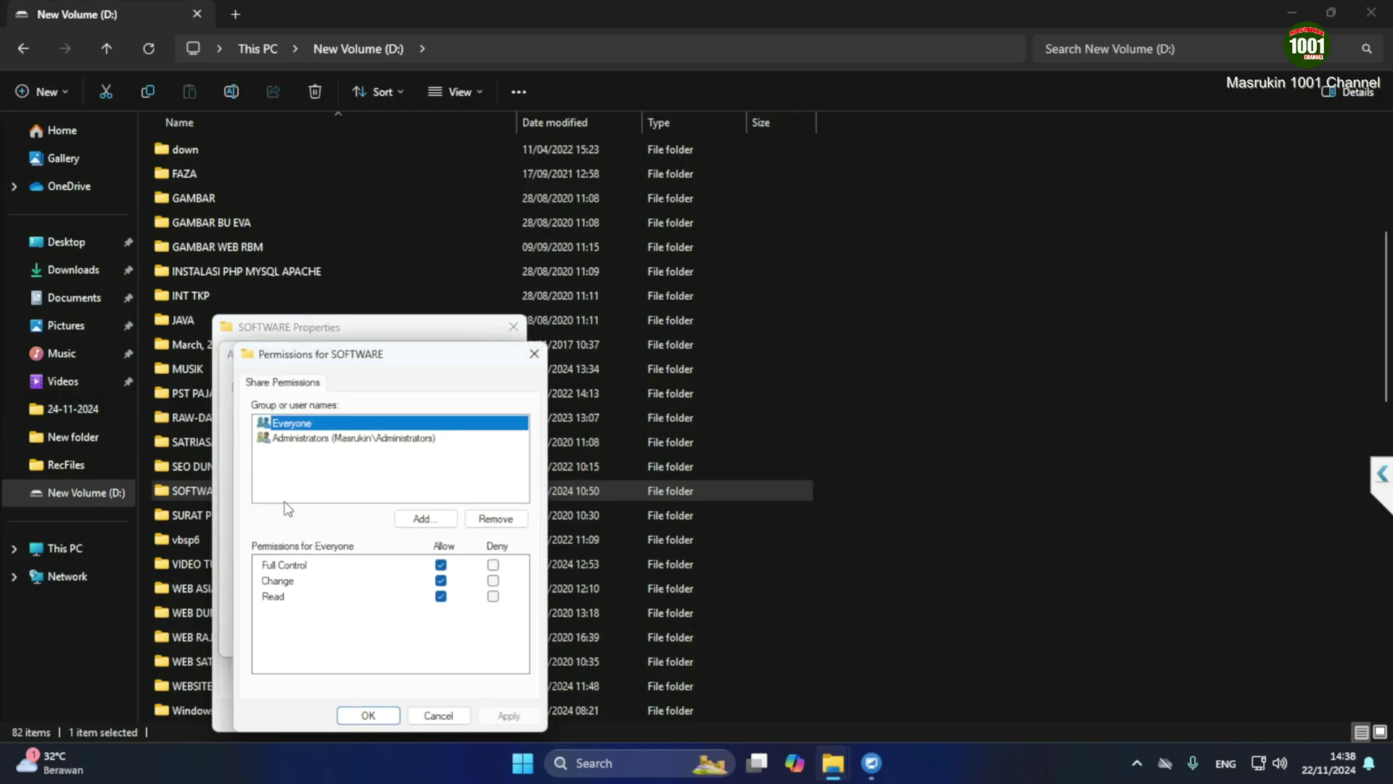
left_click(440, 565)
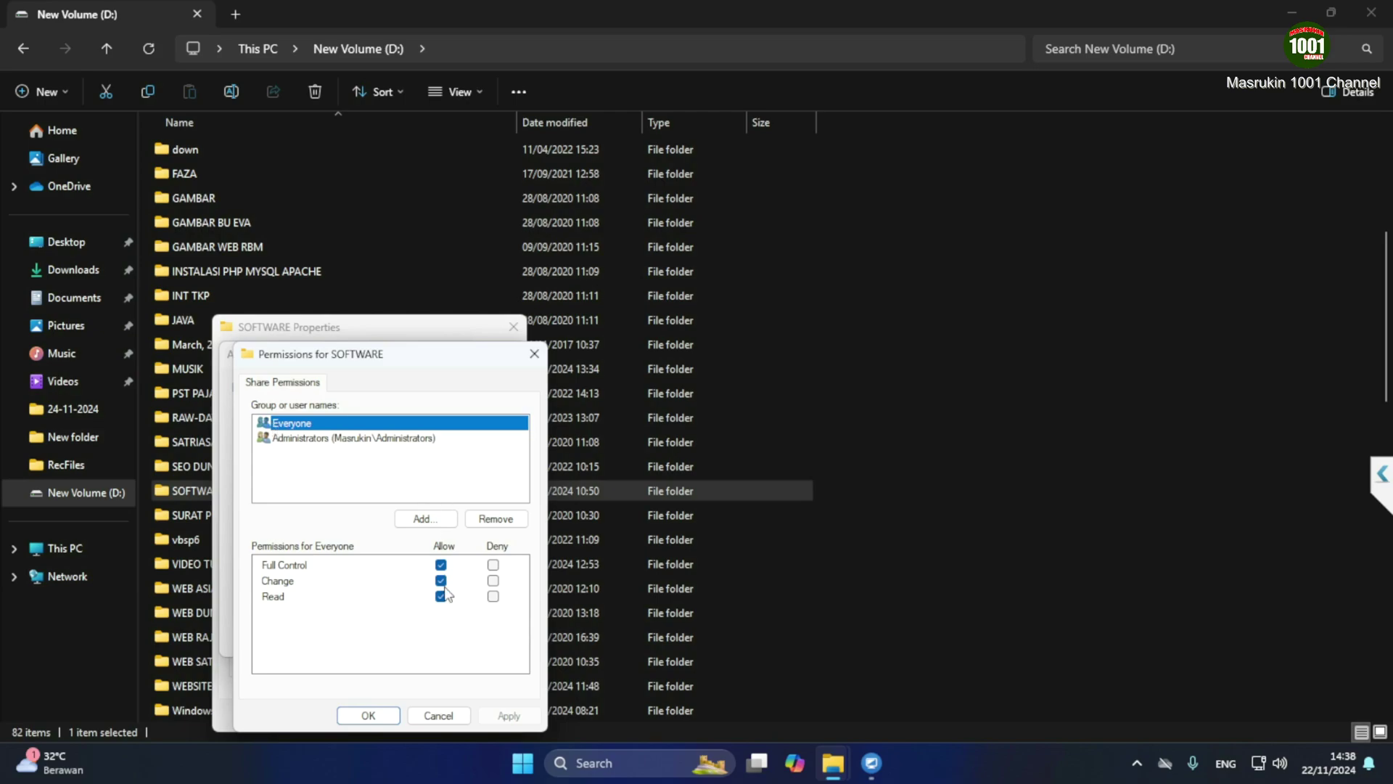
left_click(368, 714)
left_click(336, 636)
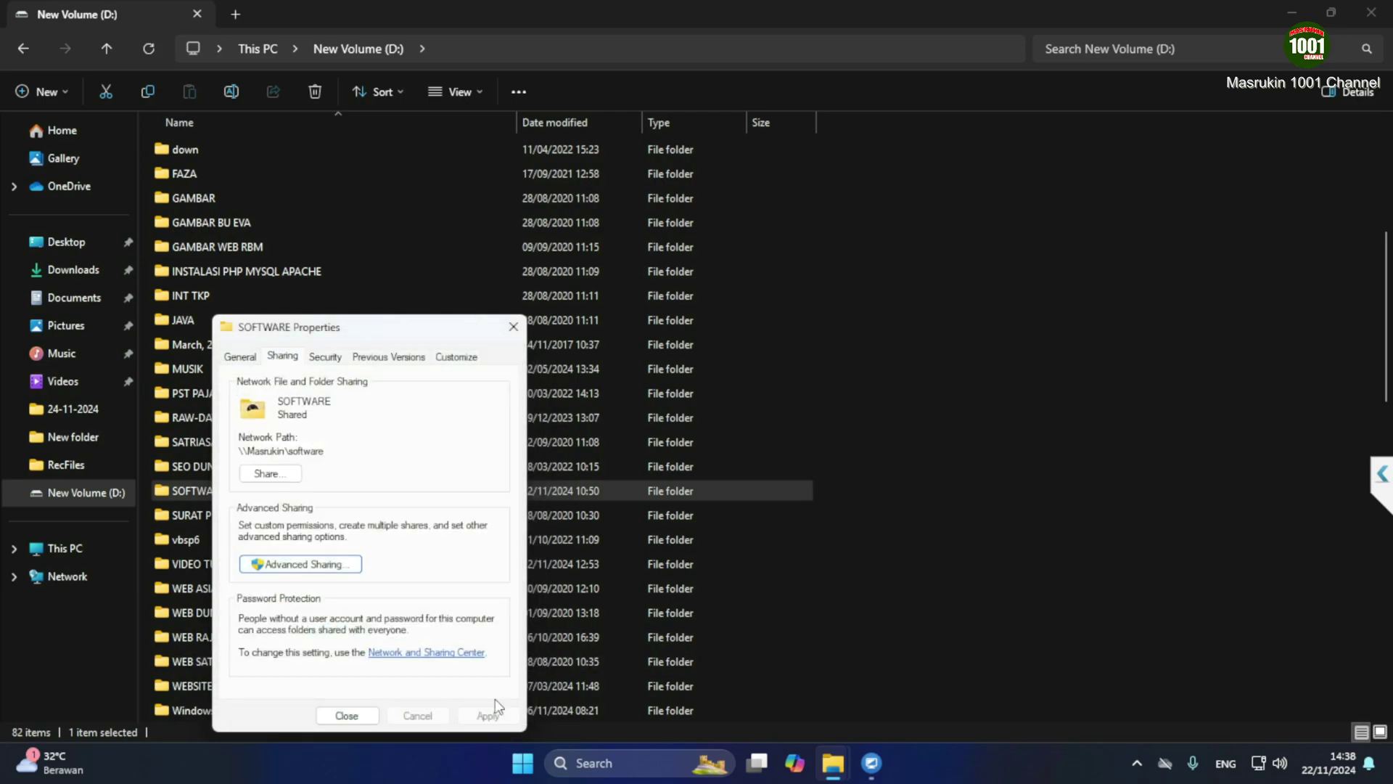
left_click(346, 716)
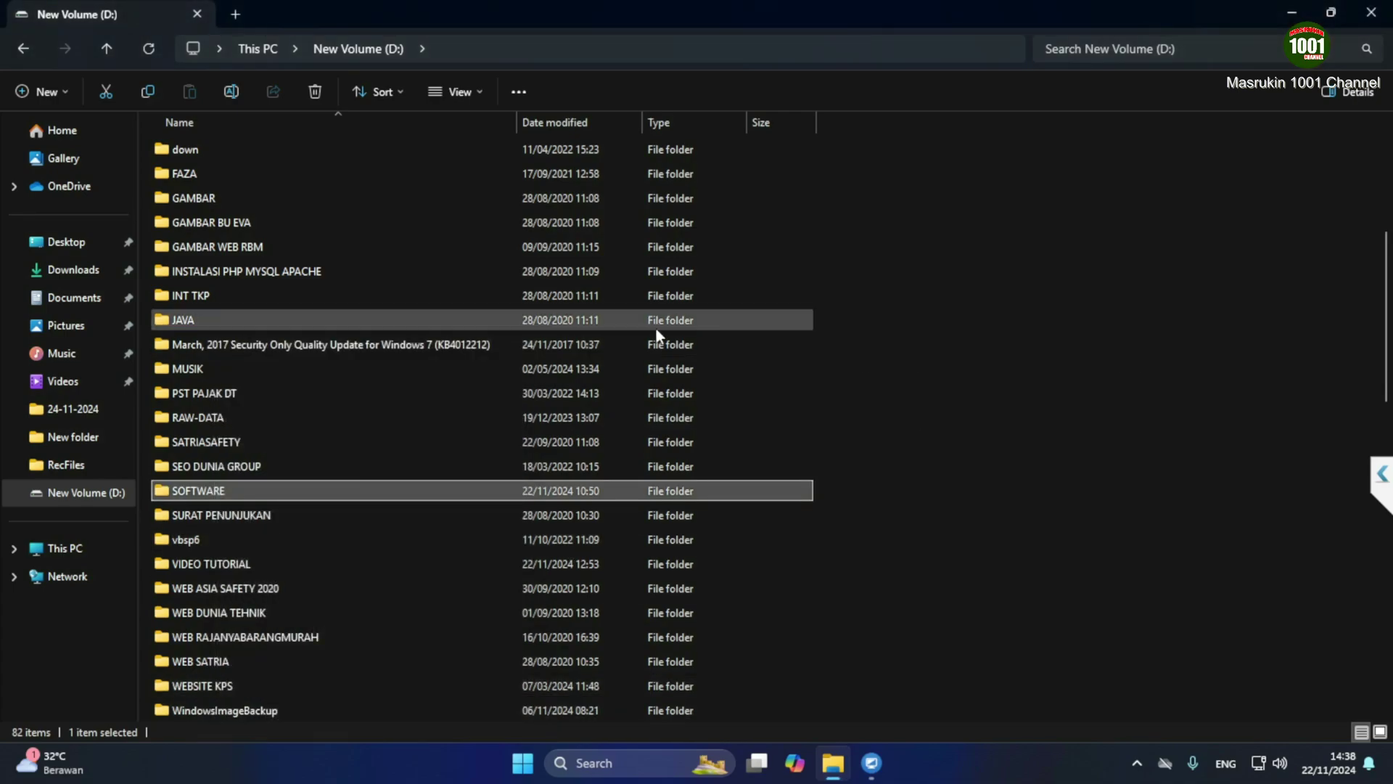
left_click(1378, 16)
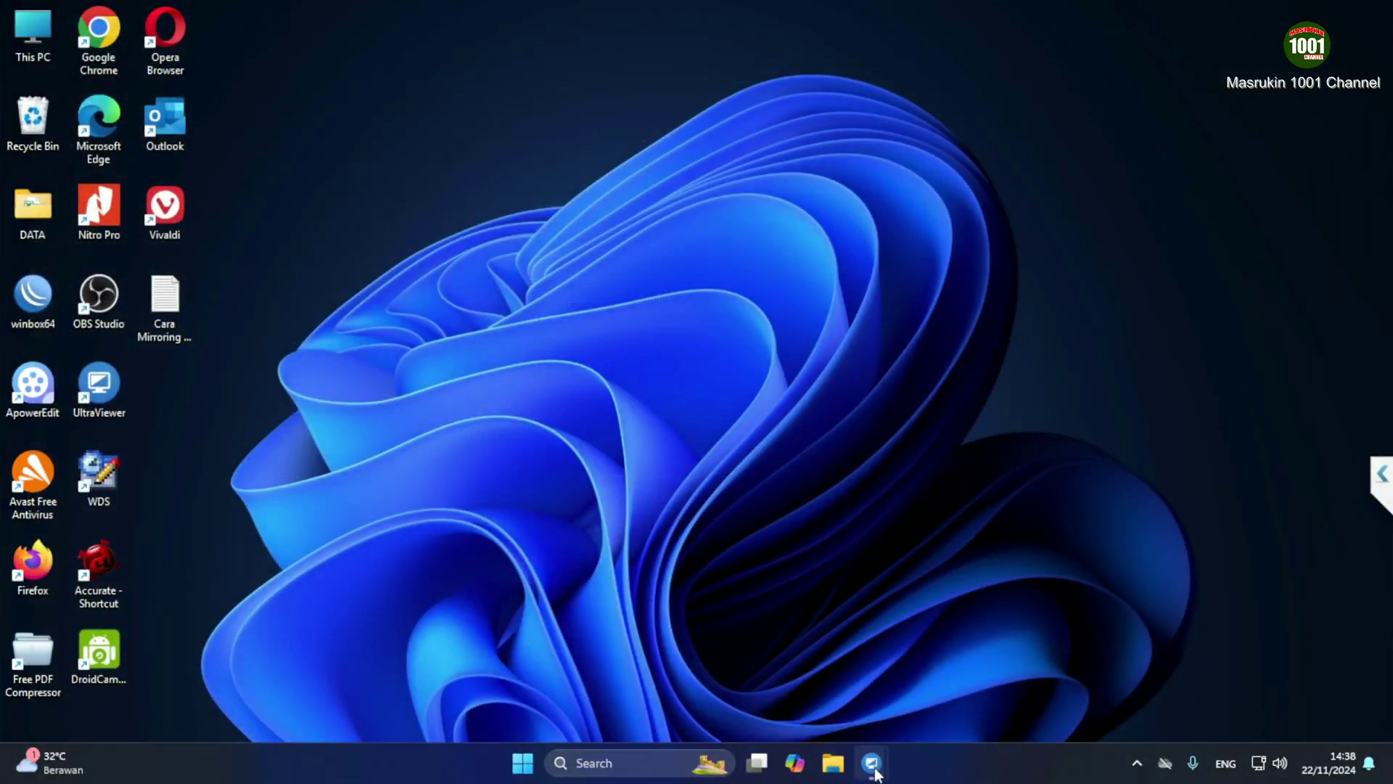
Maximize the UltraViewer remote session and open Run on the remote PC with \\192.168.20.6
mouse_move(875, 770)
left_click(919, 677)
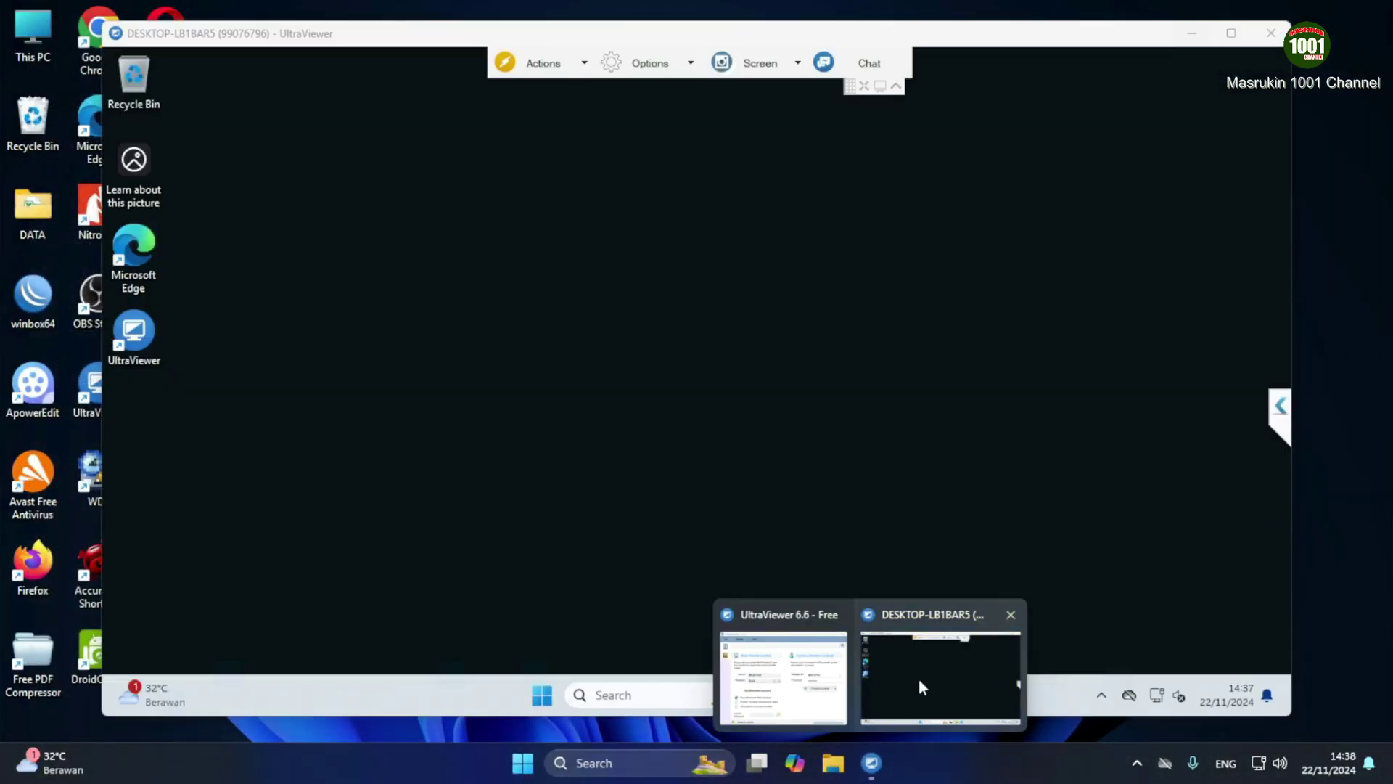
left_click(1231, 32)
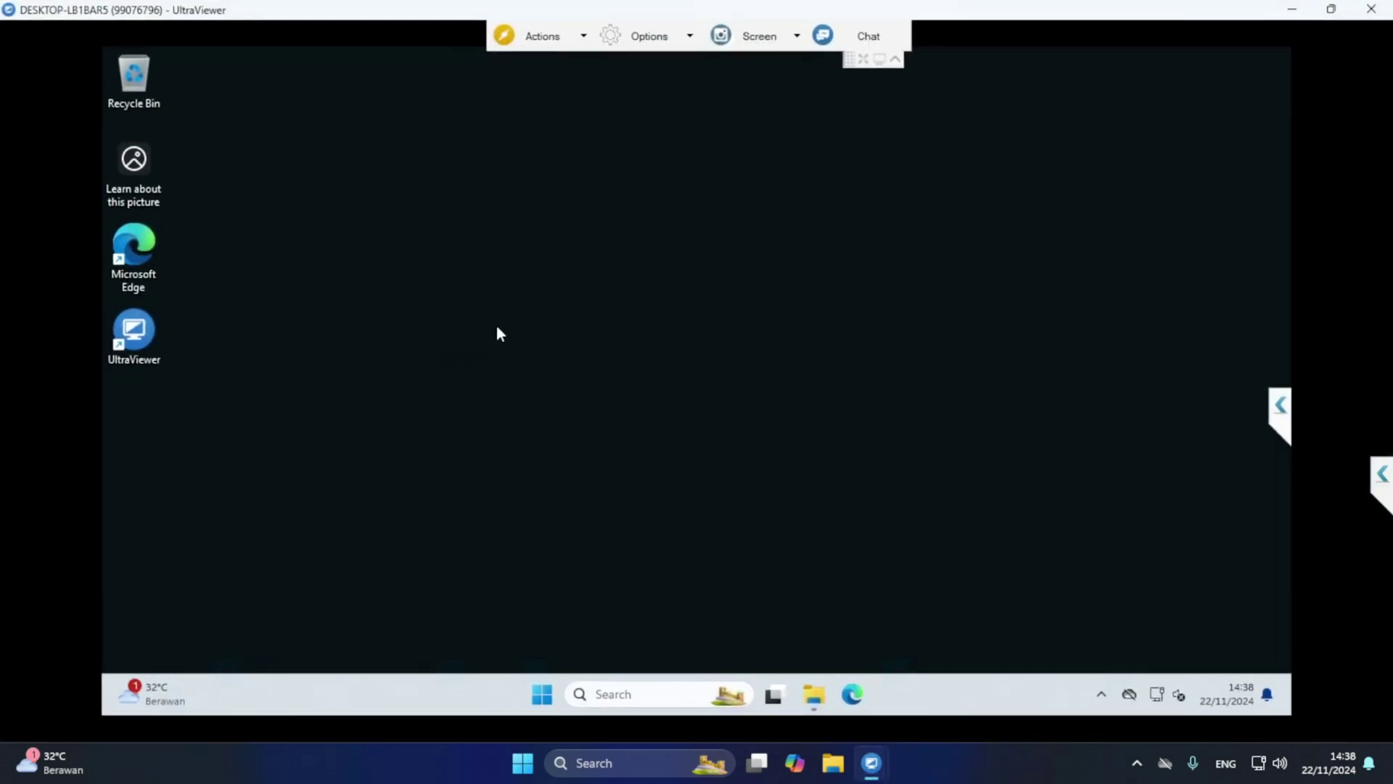
left_click(613, 696)
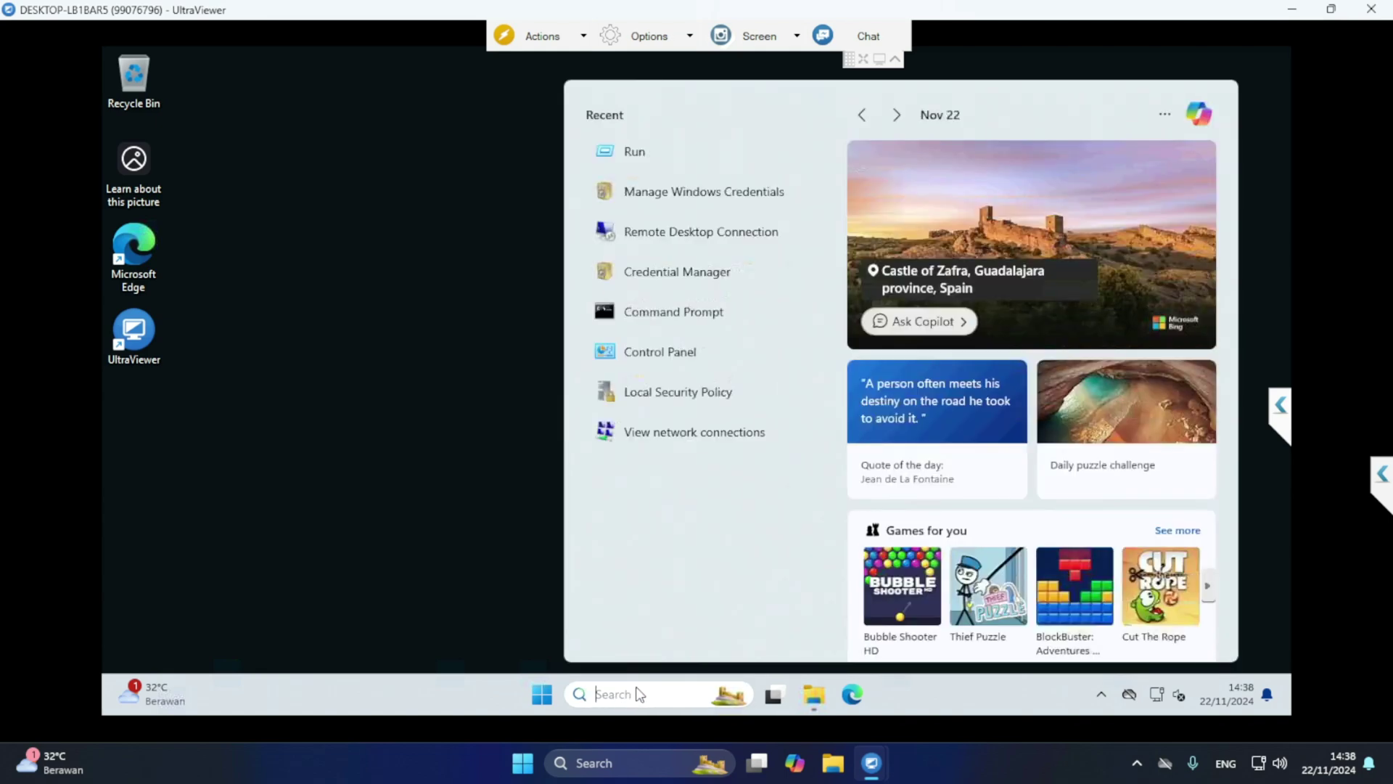
type("run")
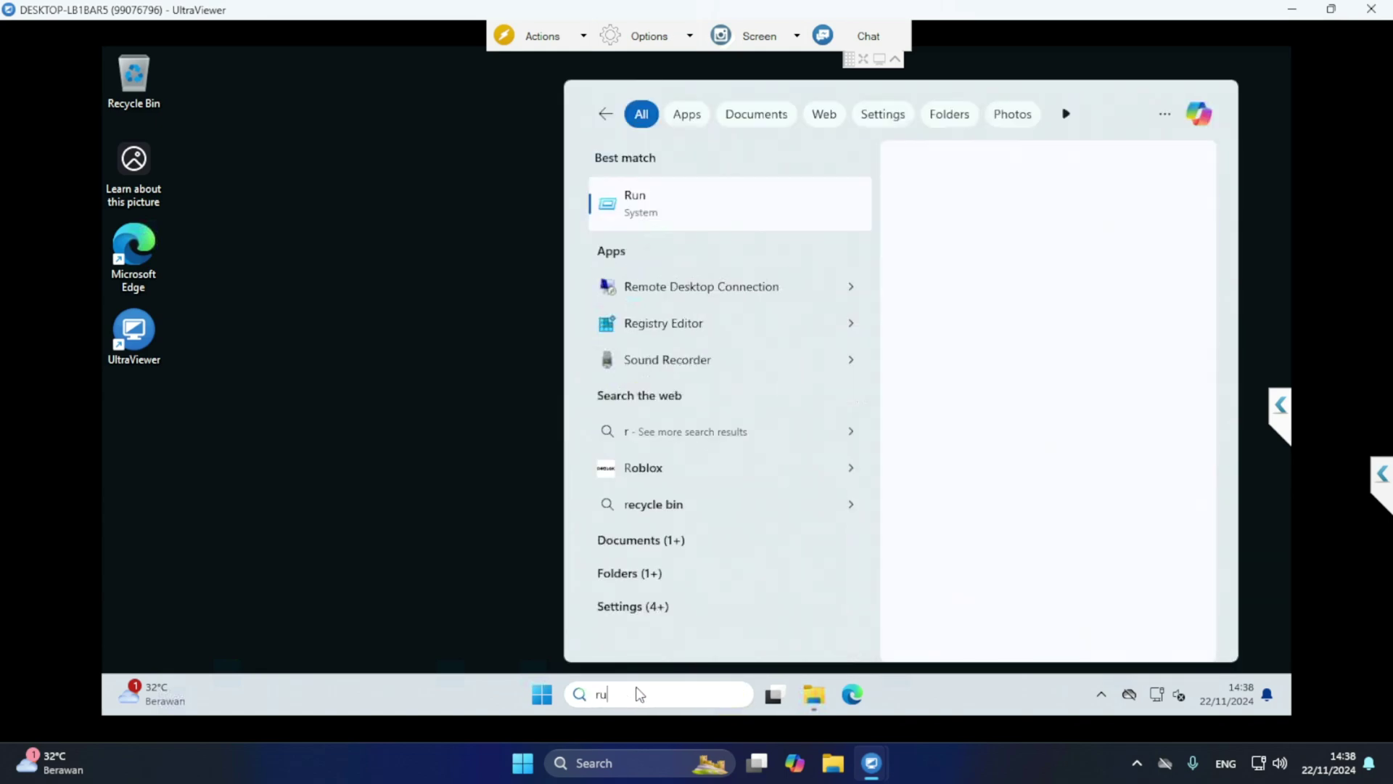
left_click(693, 205)
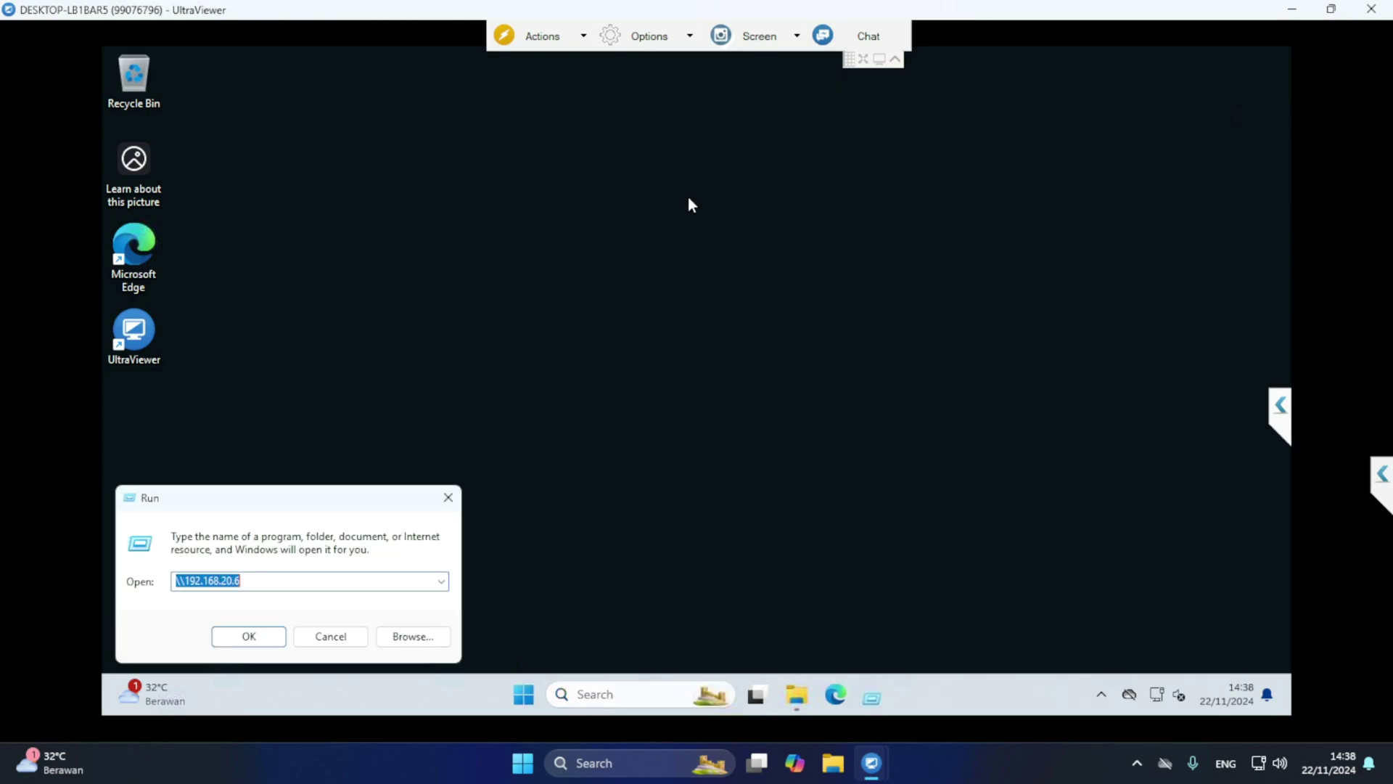
left_click(246, 581)
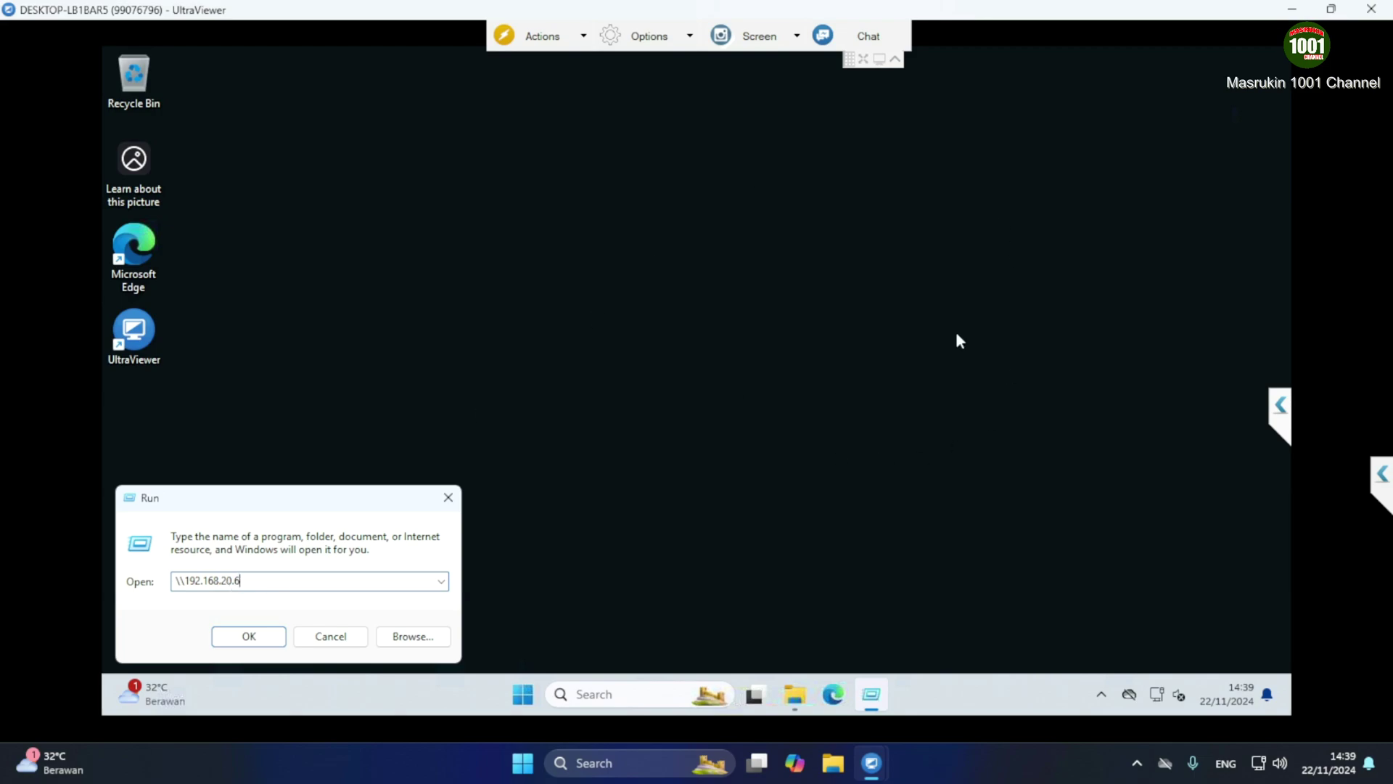
Cancel Run and run ipconfig in the remote PC's Command Prompt, showing 192.168.20.113
left_click(331, 635)
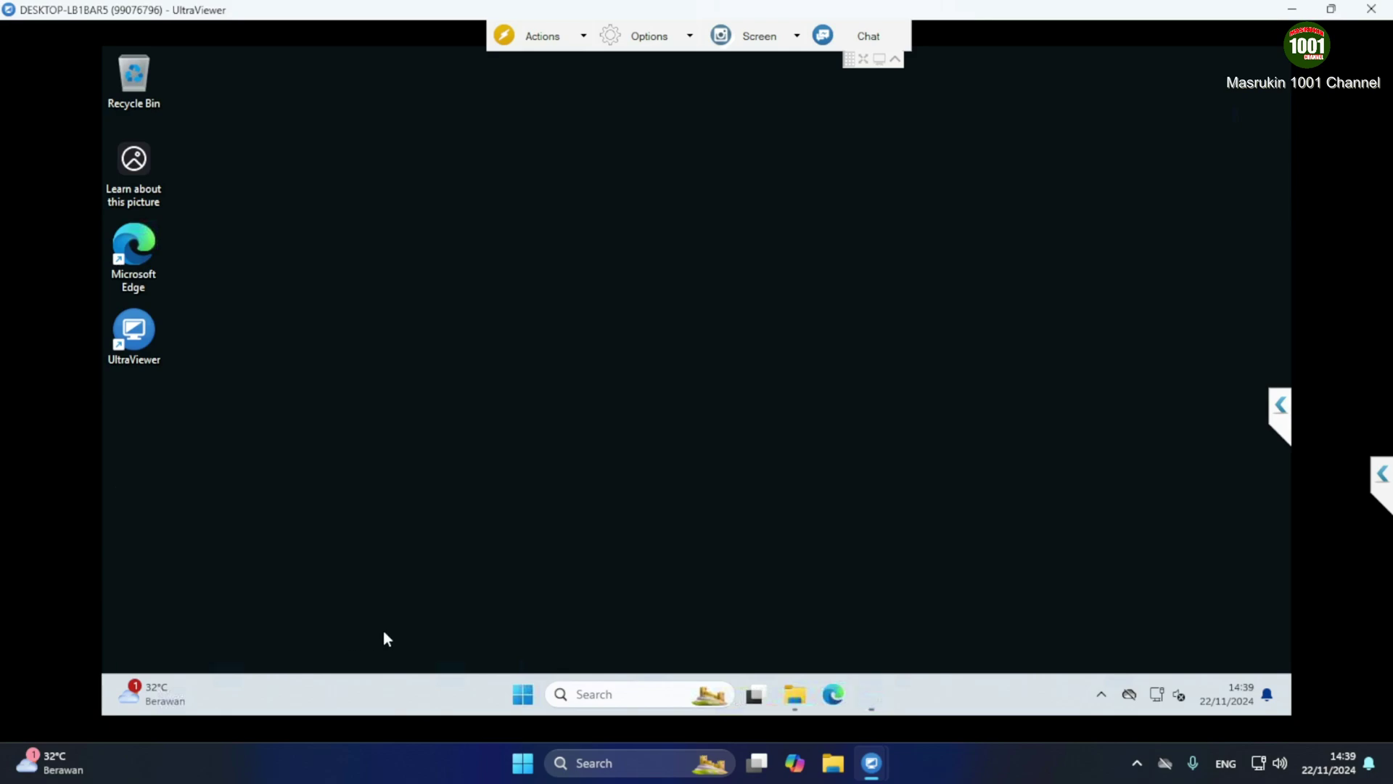
left_click(627, 695)
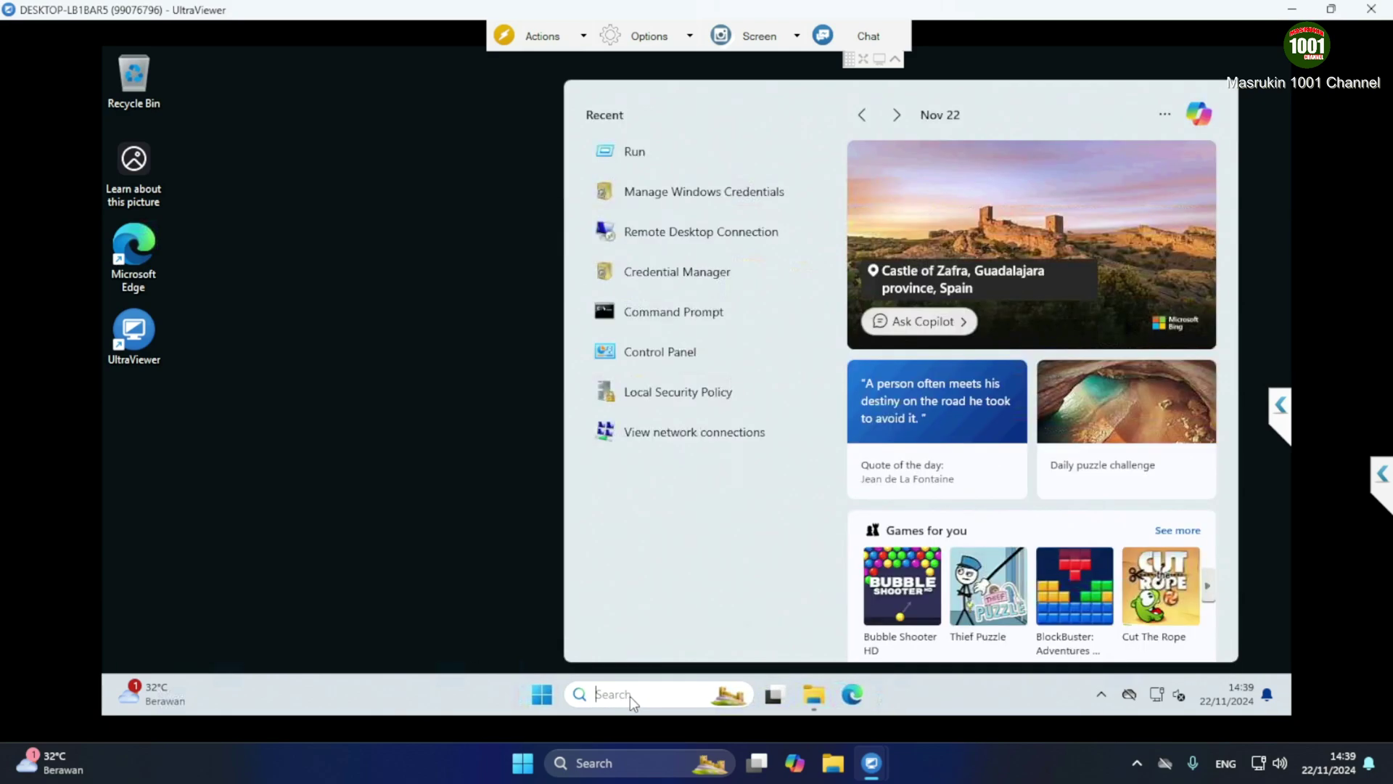
type("com")
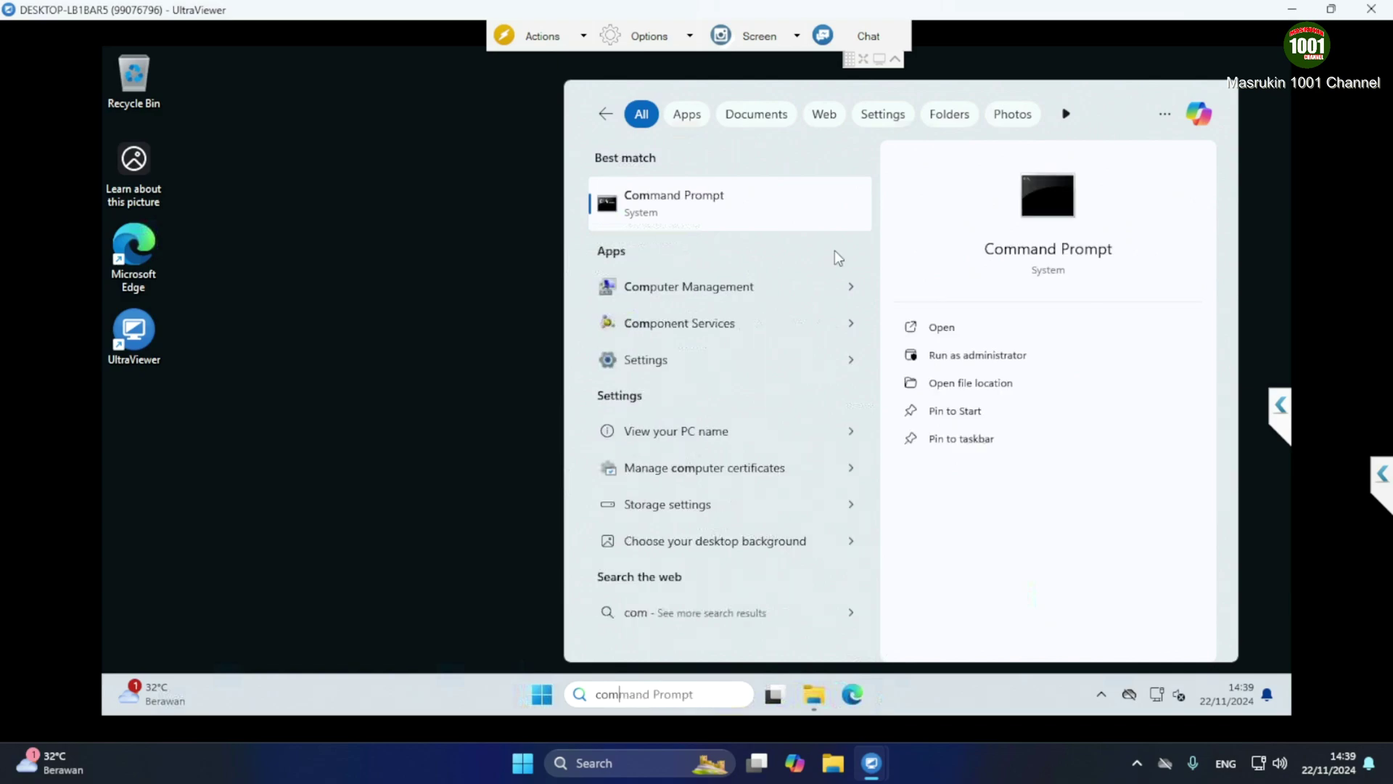
left_click(727, 210)
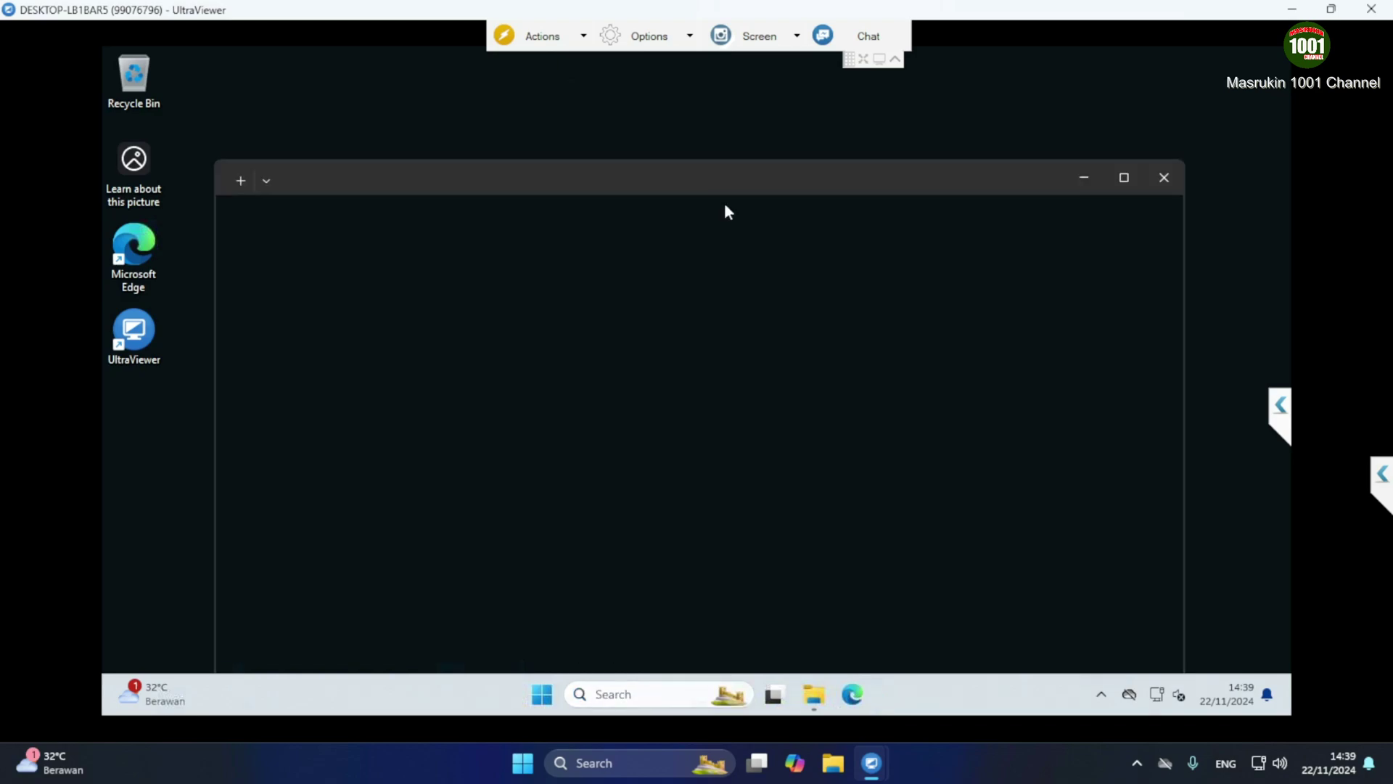
type("ip")
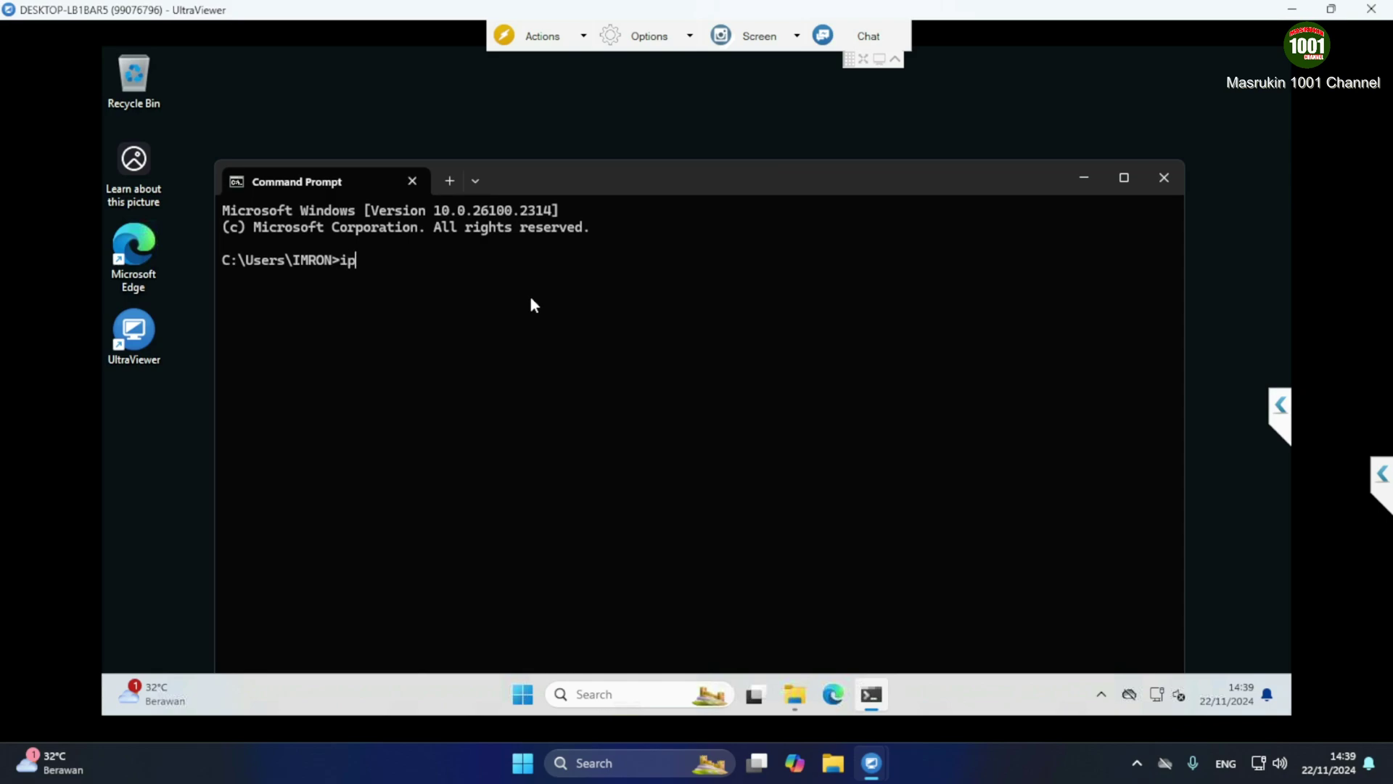
type("config")
key("Return")
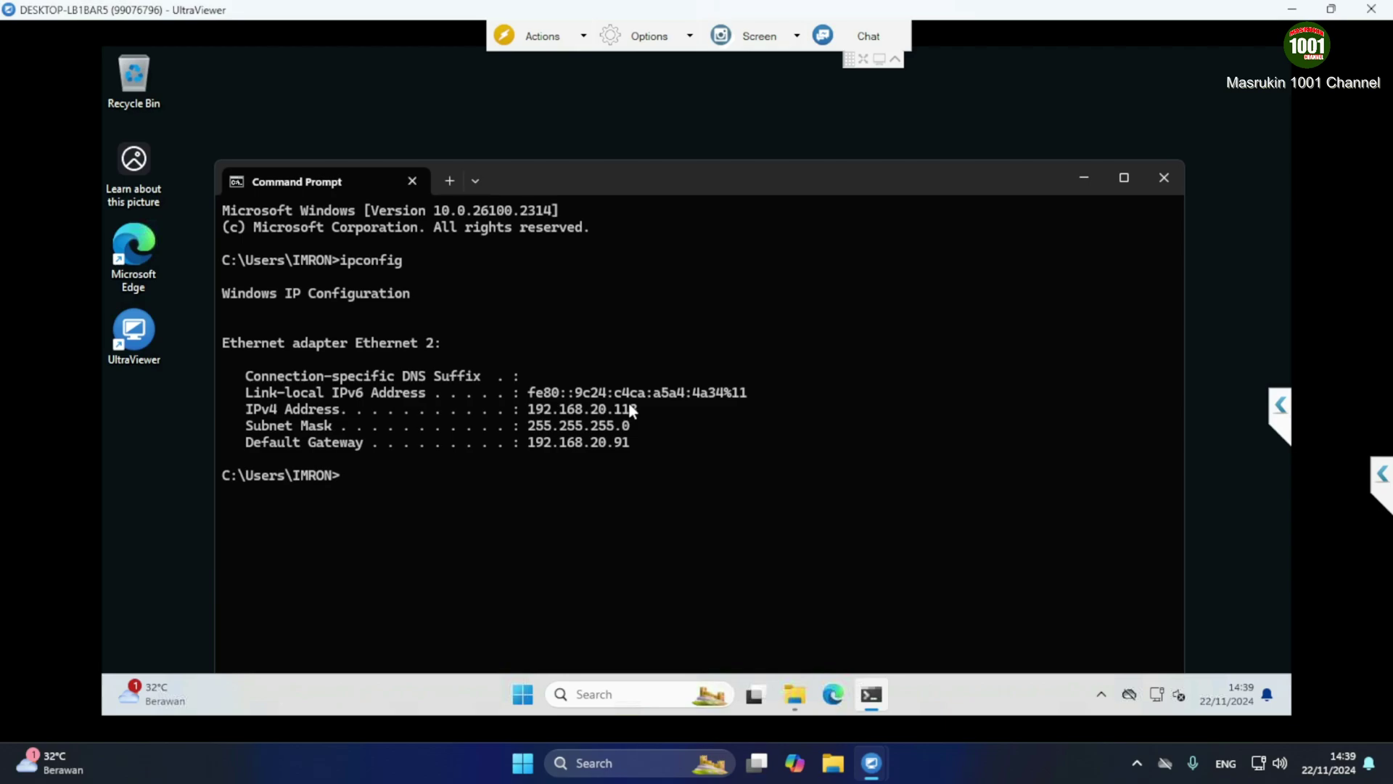
Close Command Prompt and browse \\192.168.20.6 from the remote PC's Run dialog
left_click(1164, 177)
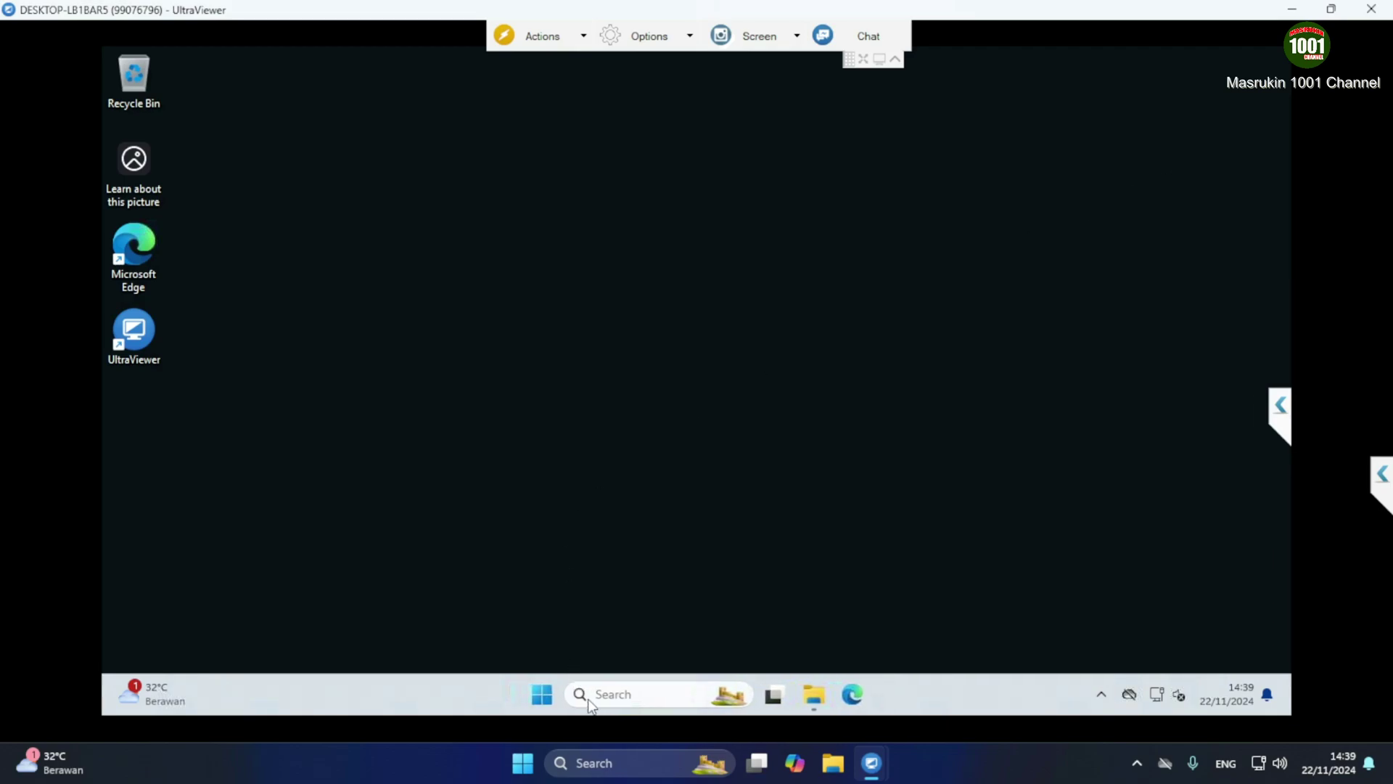
left_click(612, 695)
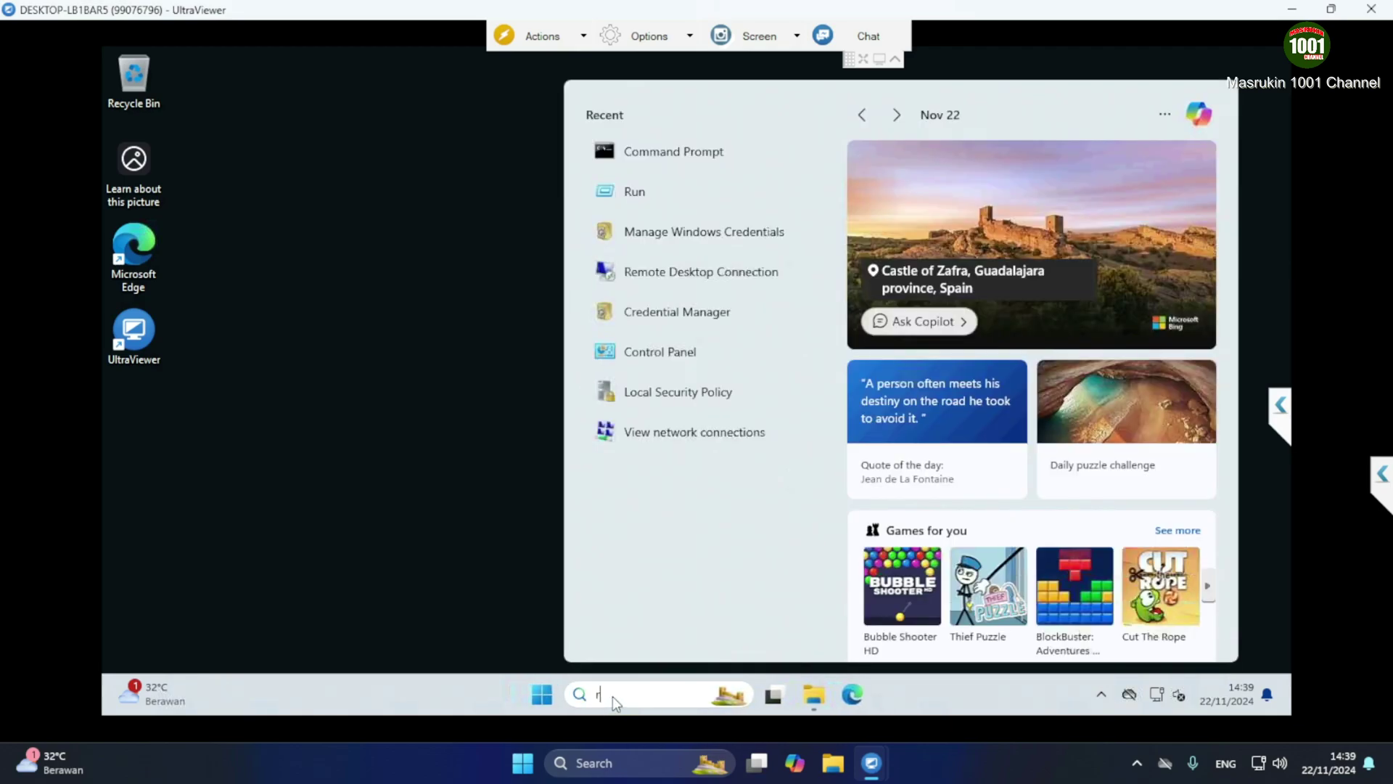
type("run")
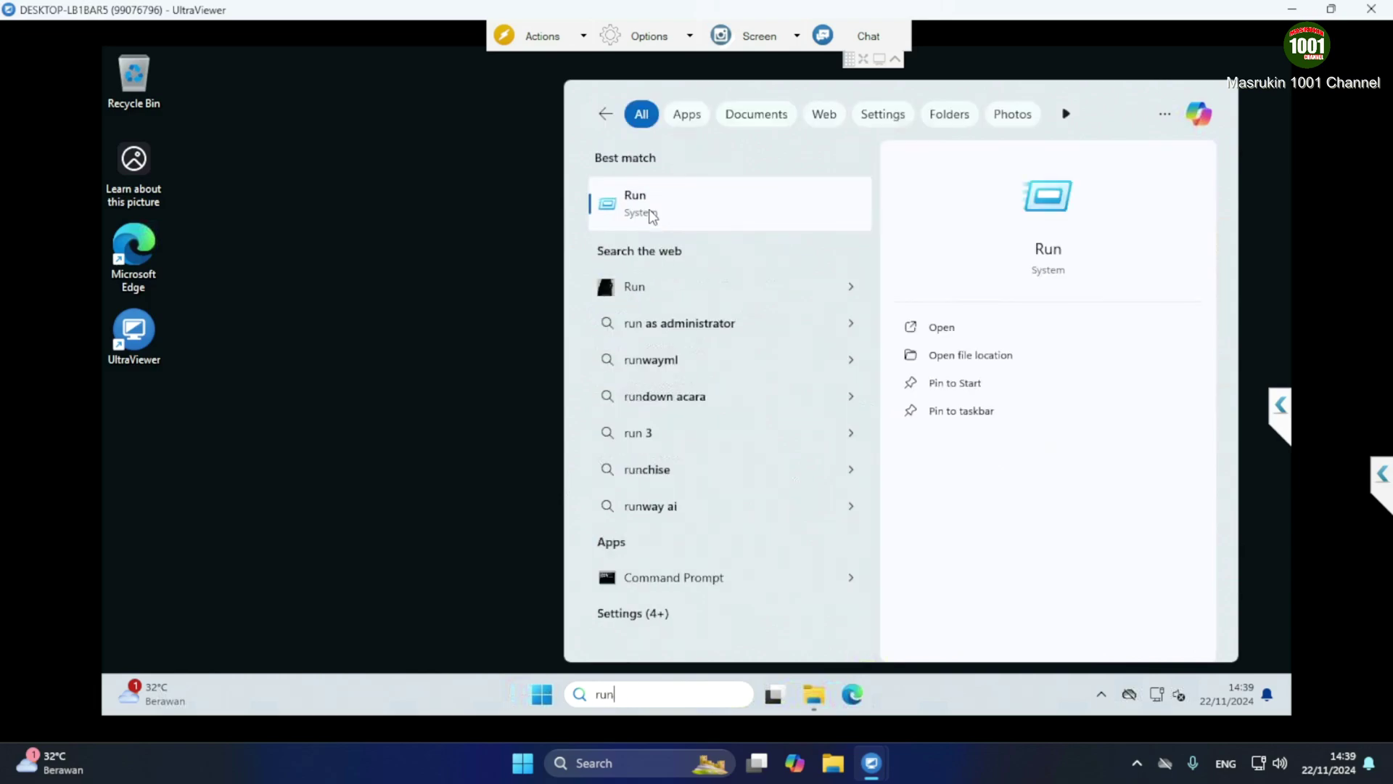
left_click(648, 209)
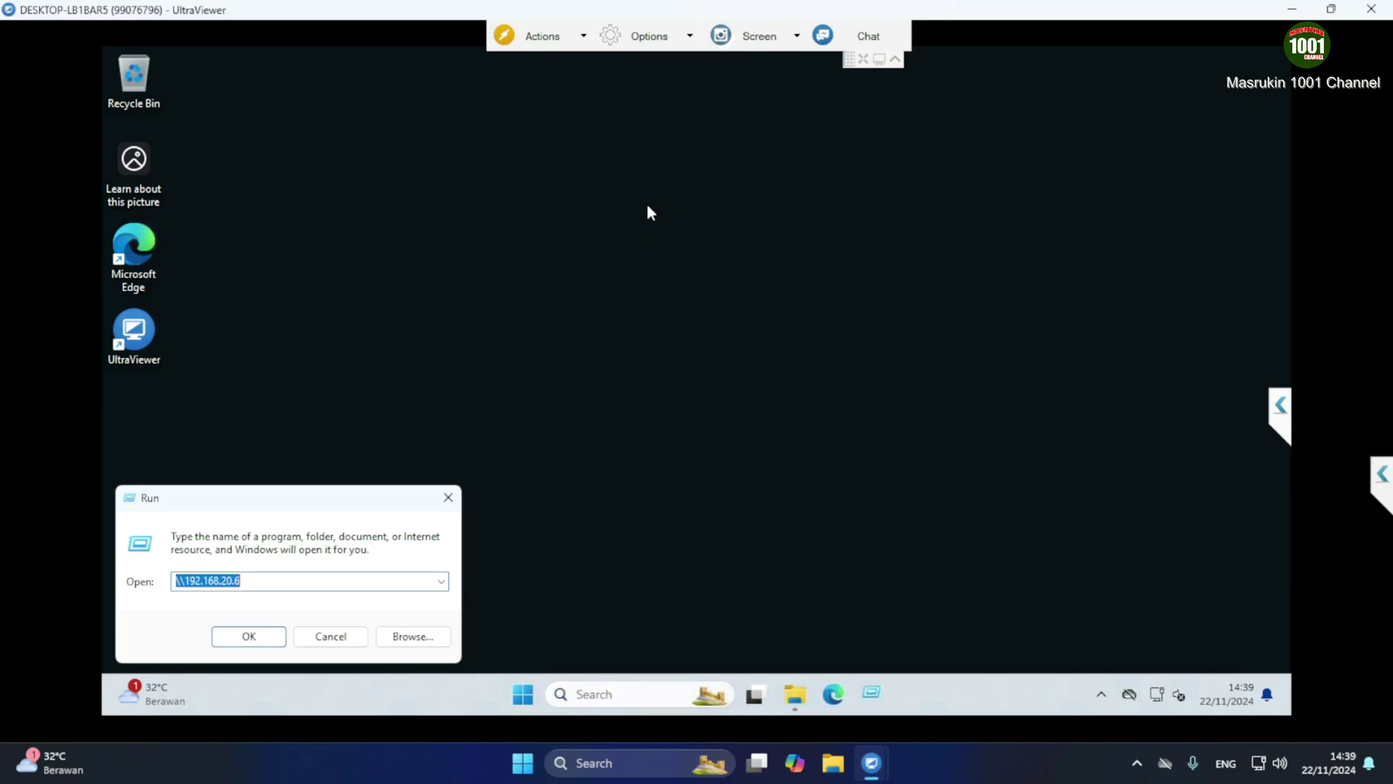
left_click(247, 584)
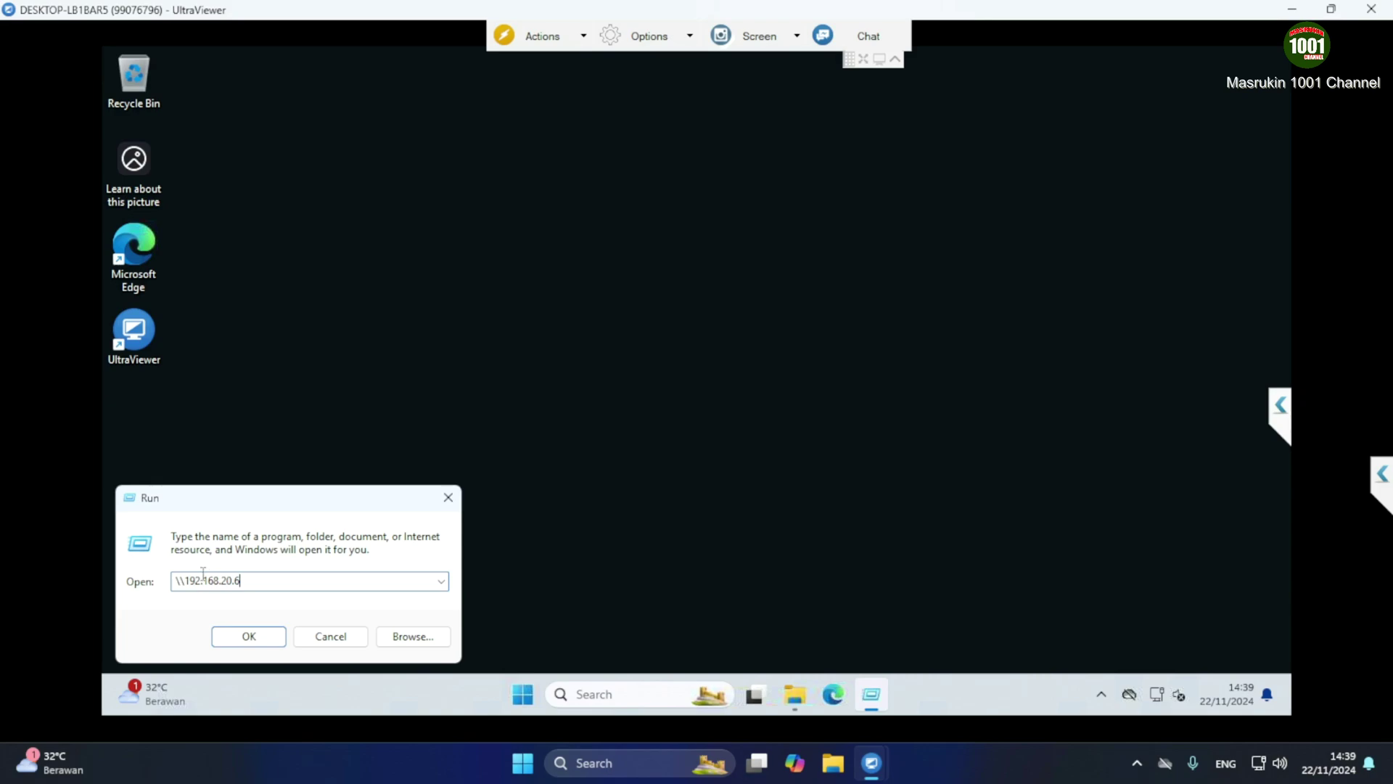
left_click(259, 636)
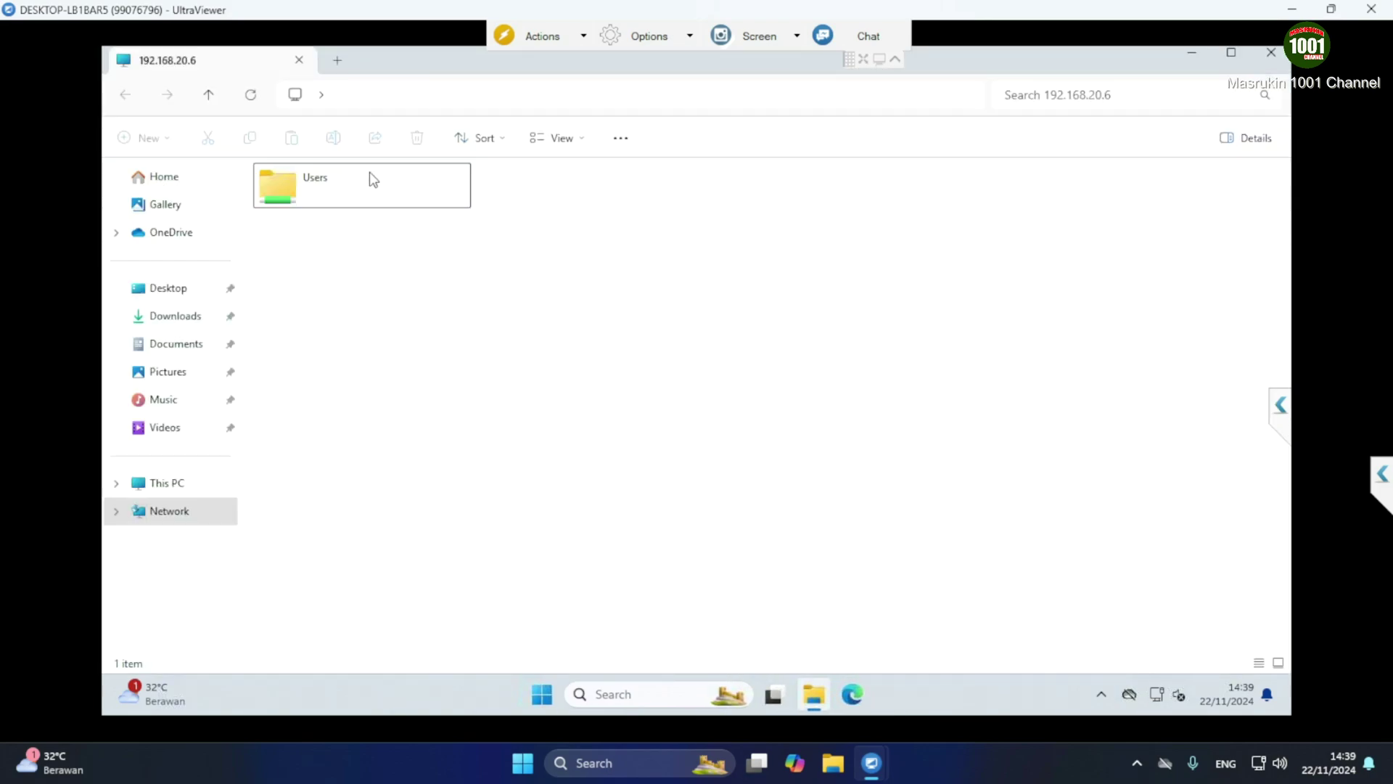
Refresh the share list so software appears beside Users, and open the software share
right_click(505, 298)
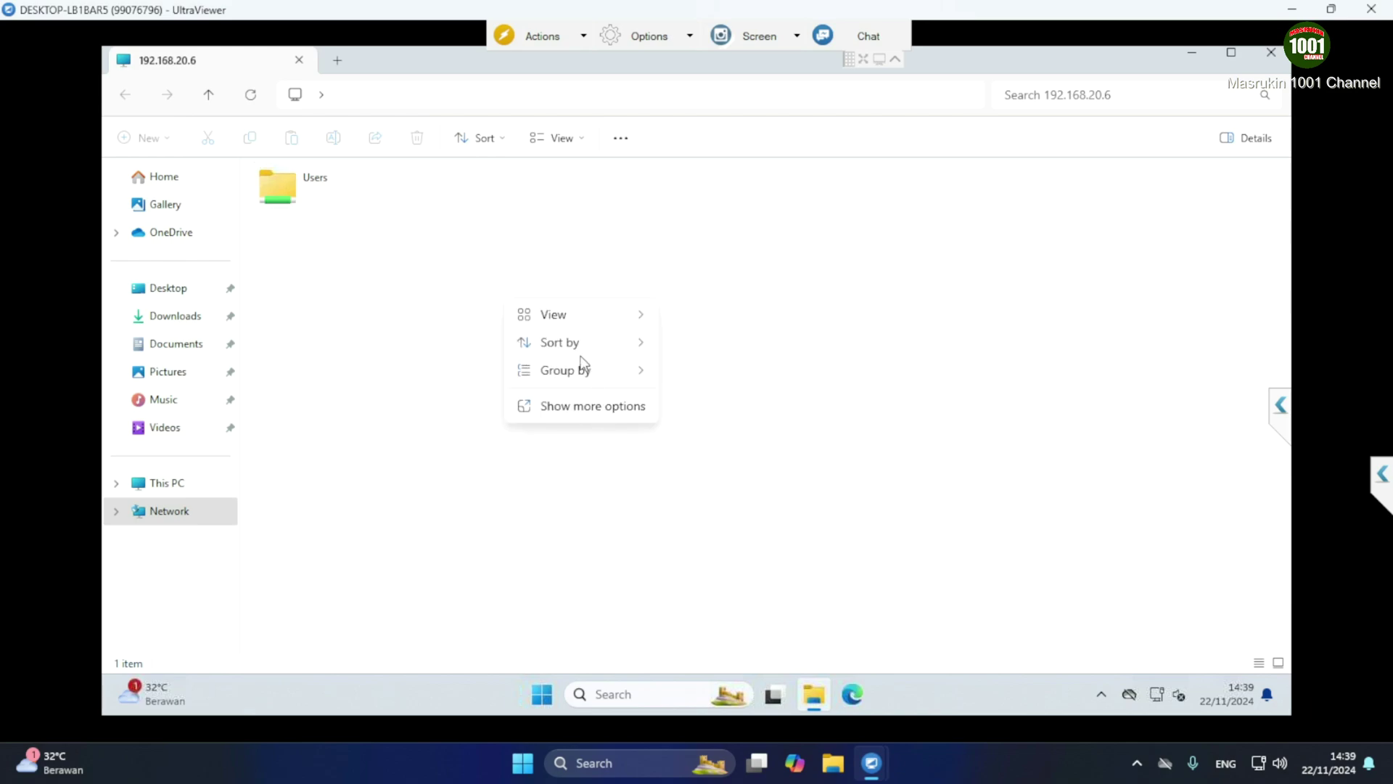
left_click(886, 230)
right_click(743, 279)
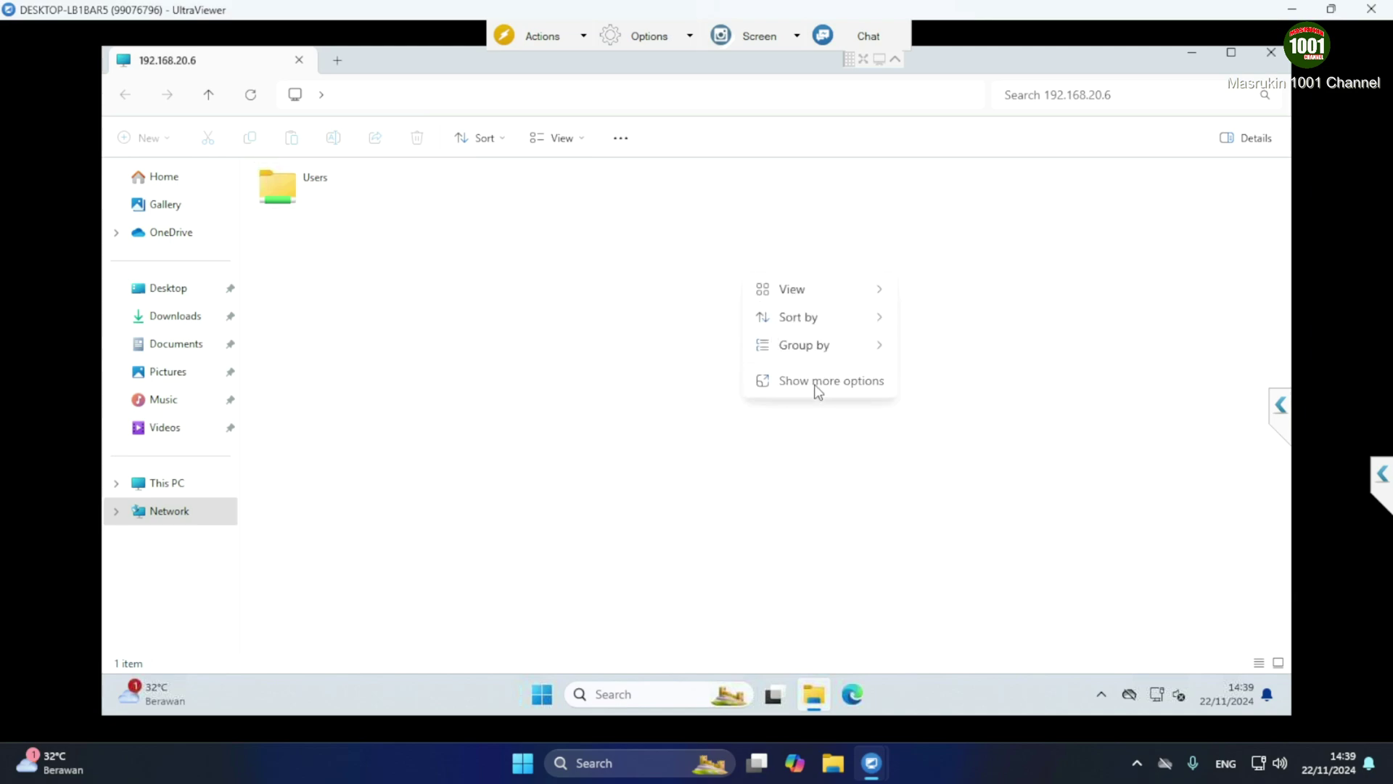
left_click(801, 344)
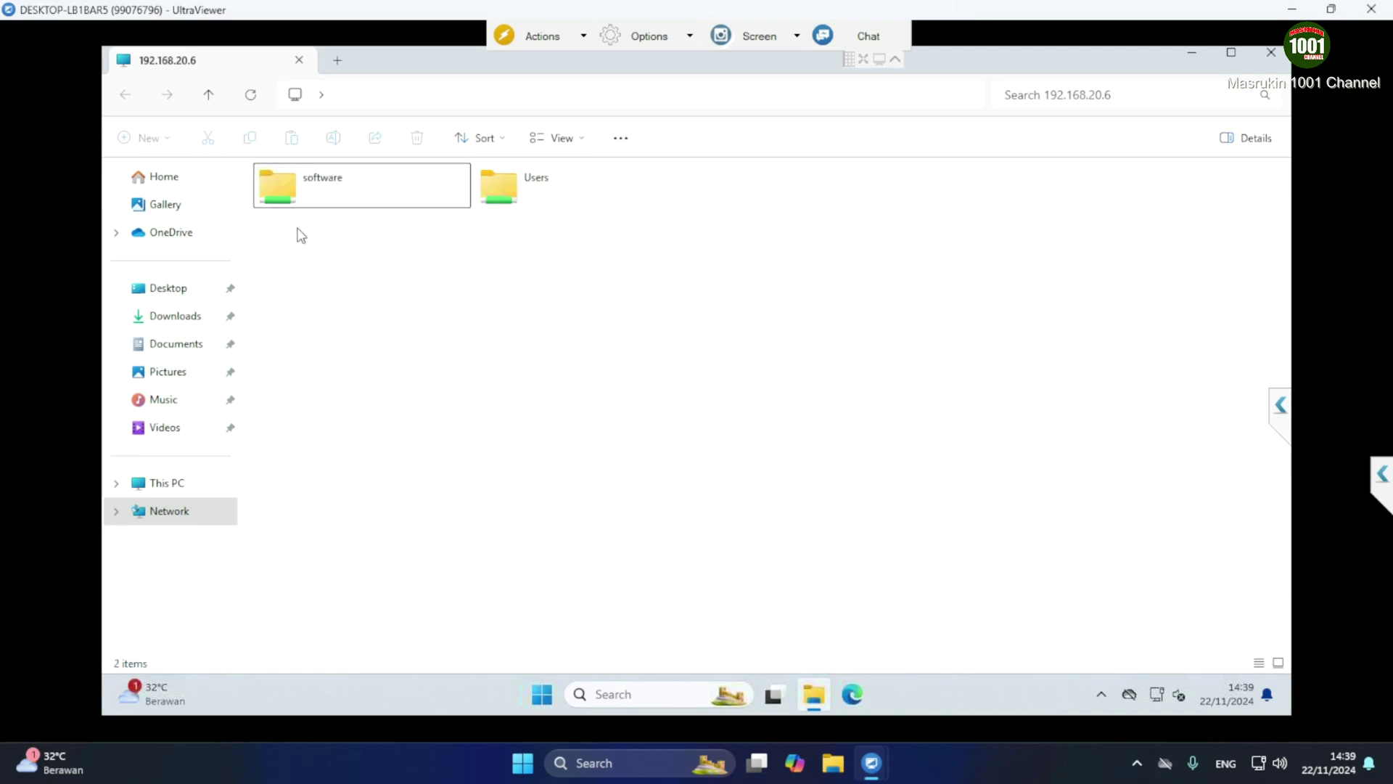
double_click(289, 198)
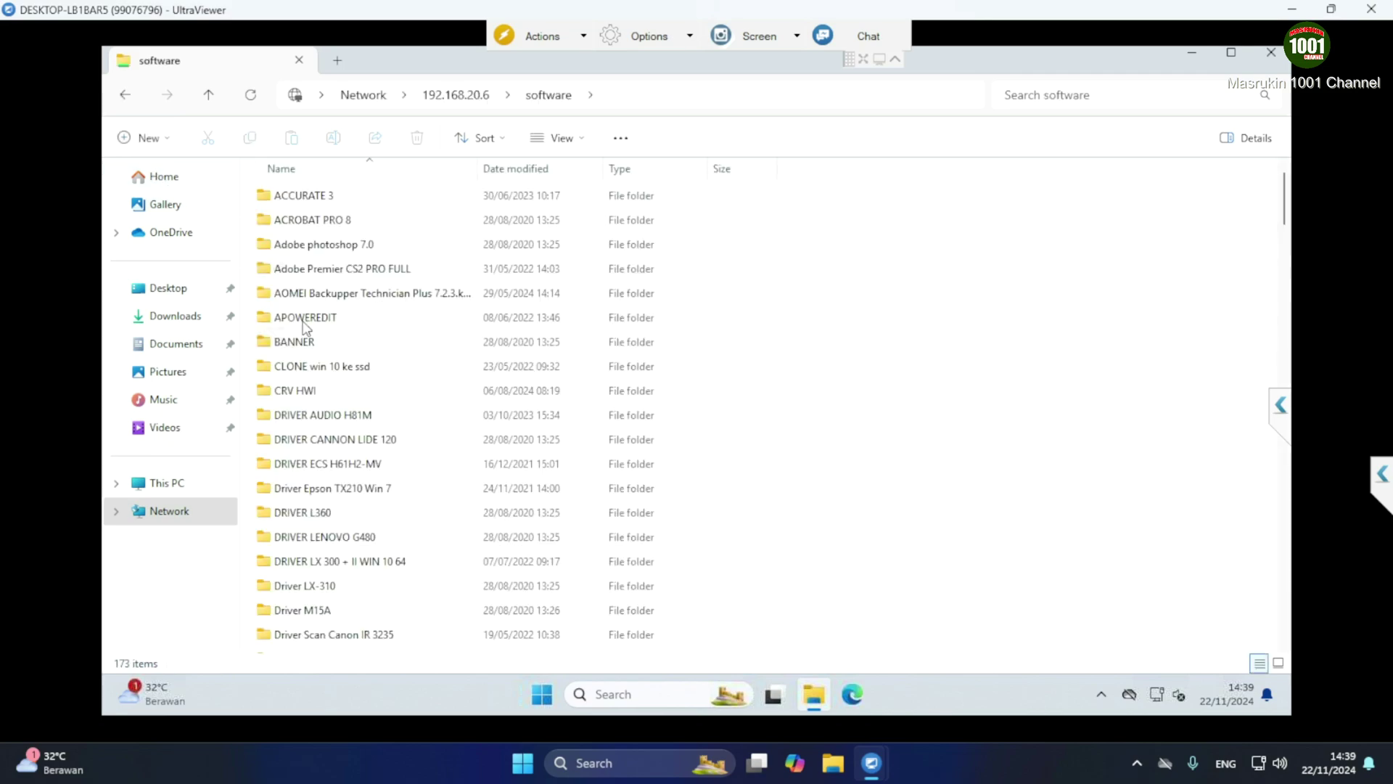
Find the AnyDesk installer in the software share and copy it
scroll(607, 426, "down", 3)
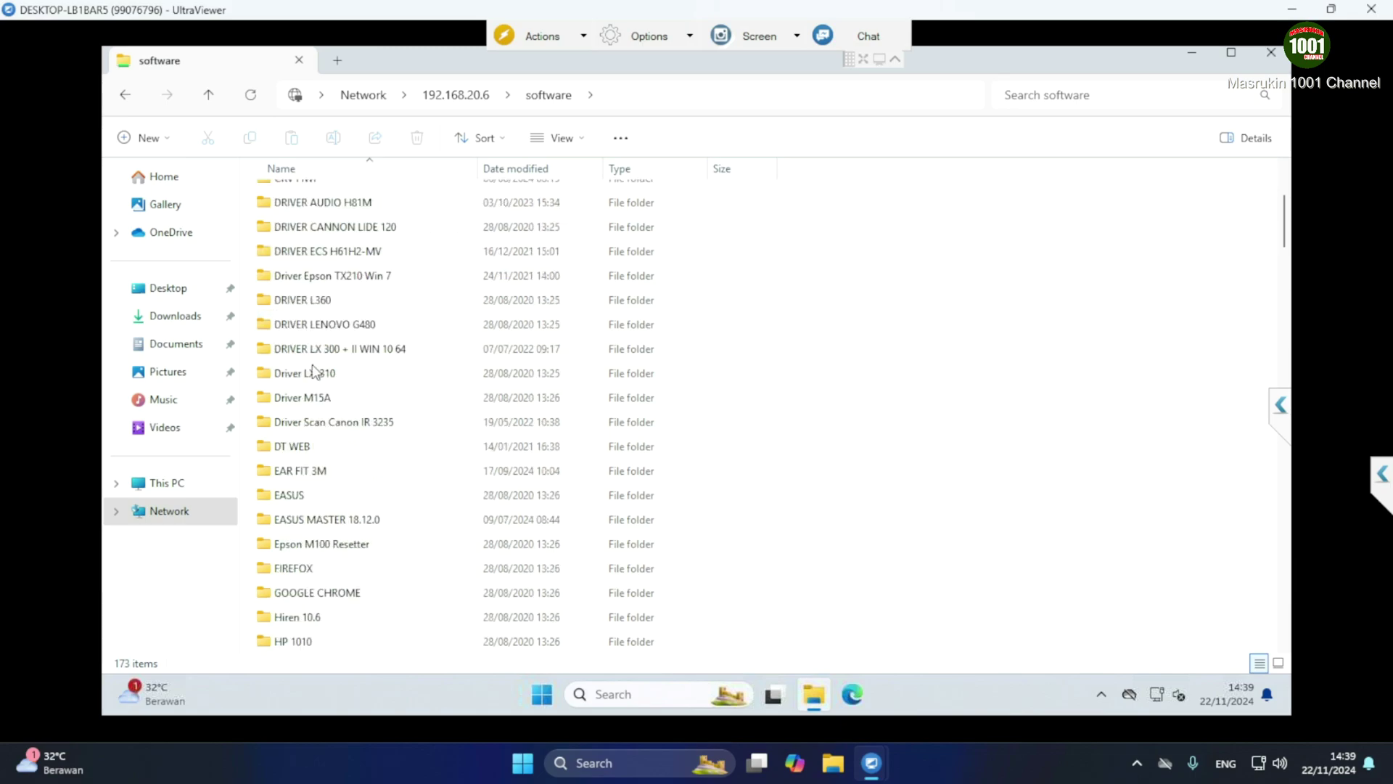
left_click(309, 373)
right_click(308, 372)
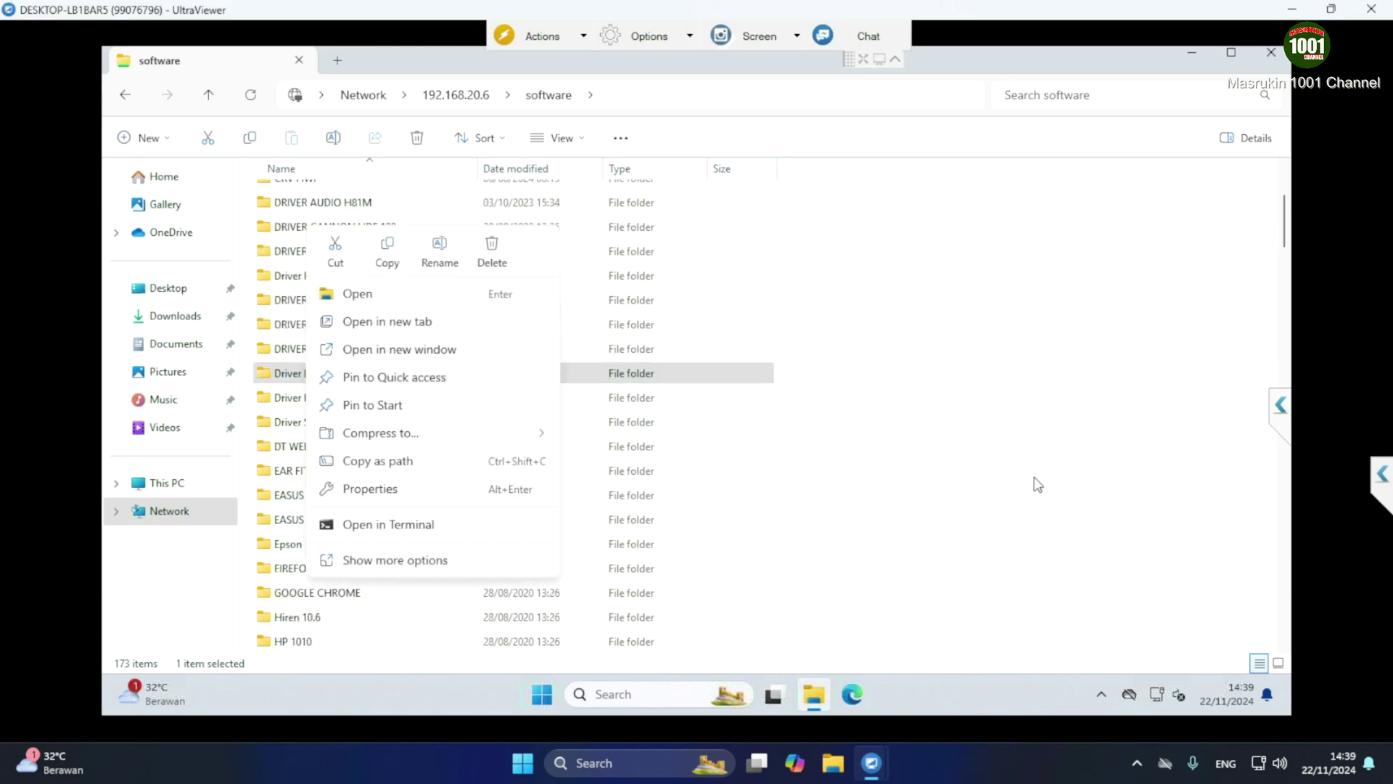
left_click(956, 483)
scroll(957, 483, "down", 18)
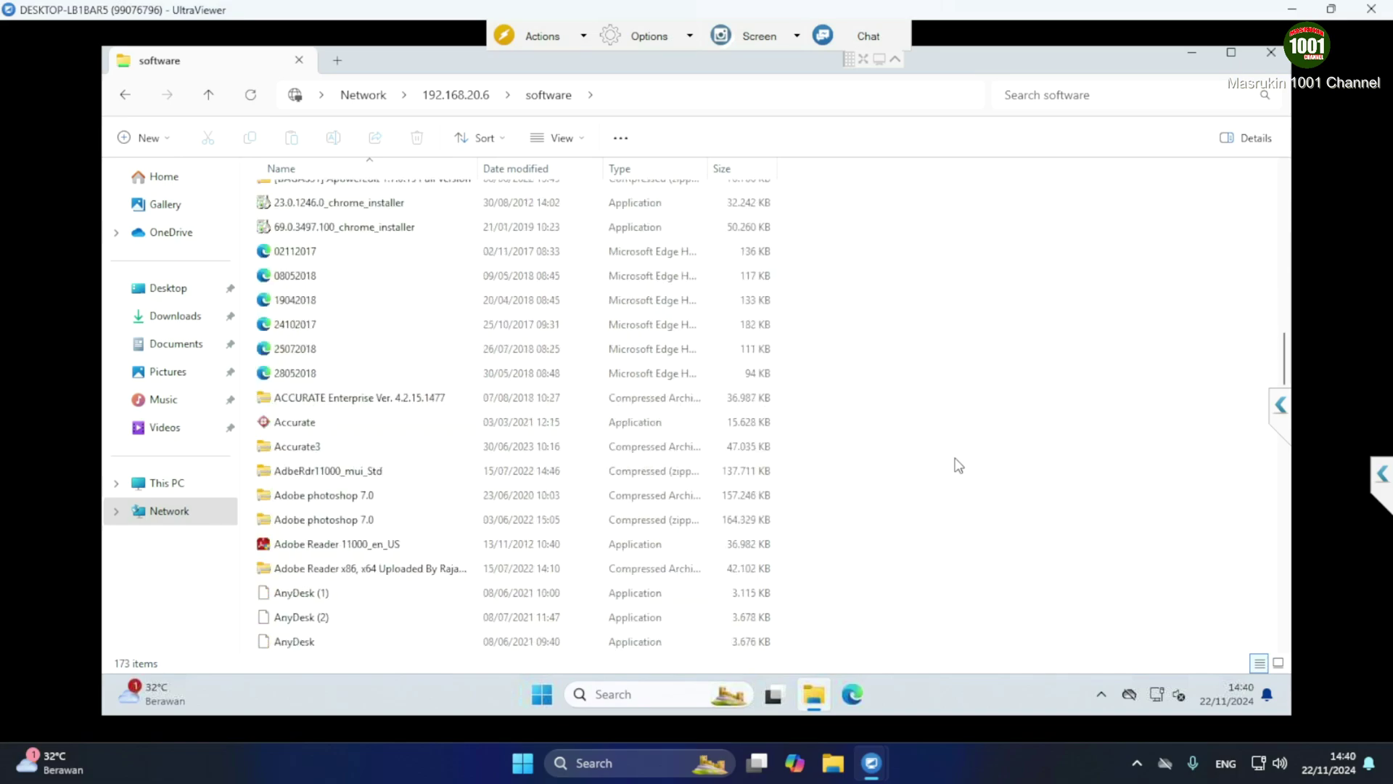
scroll(591, 578, "down", 1)
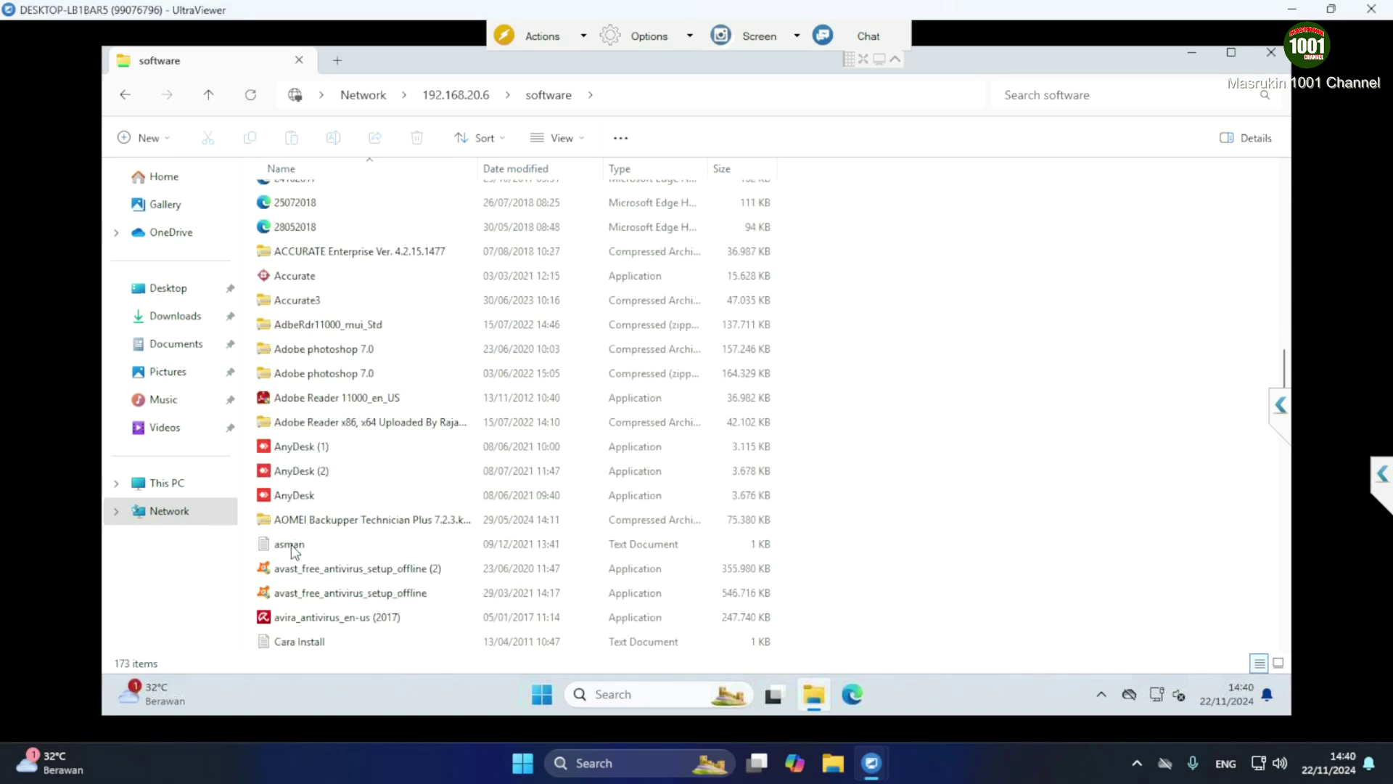
left_click(301, 500)
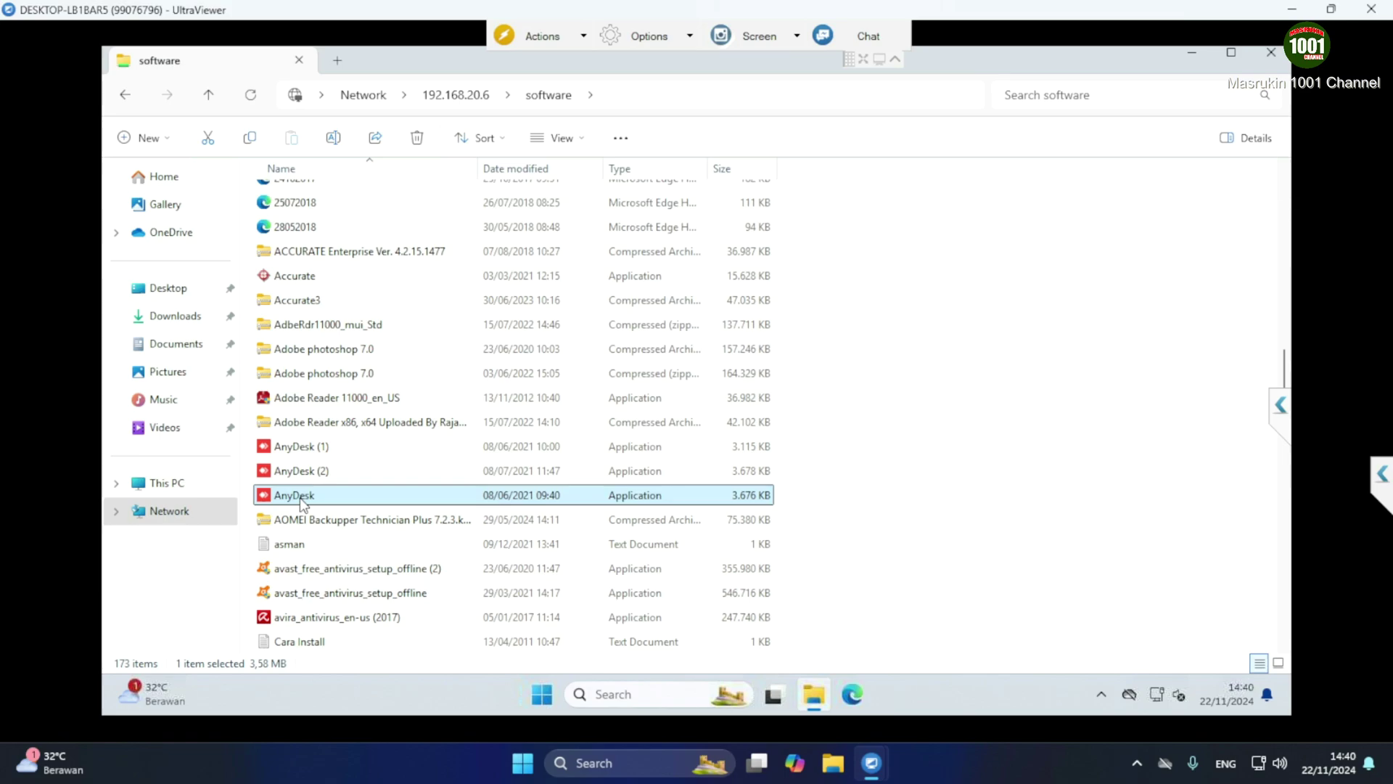
right_click(299, 498)
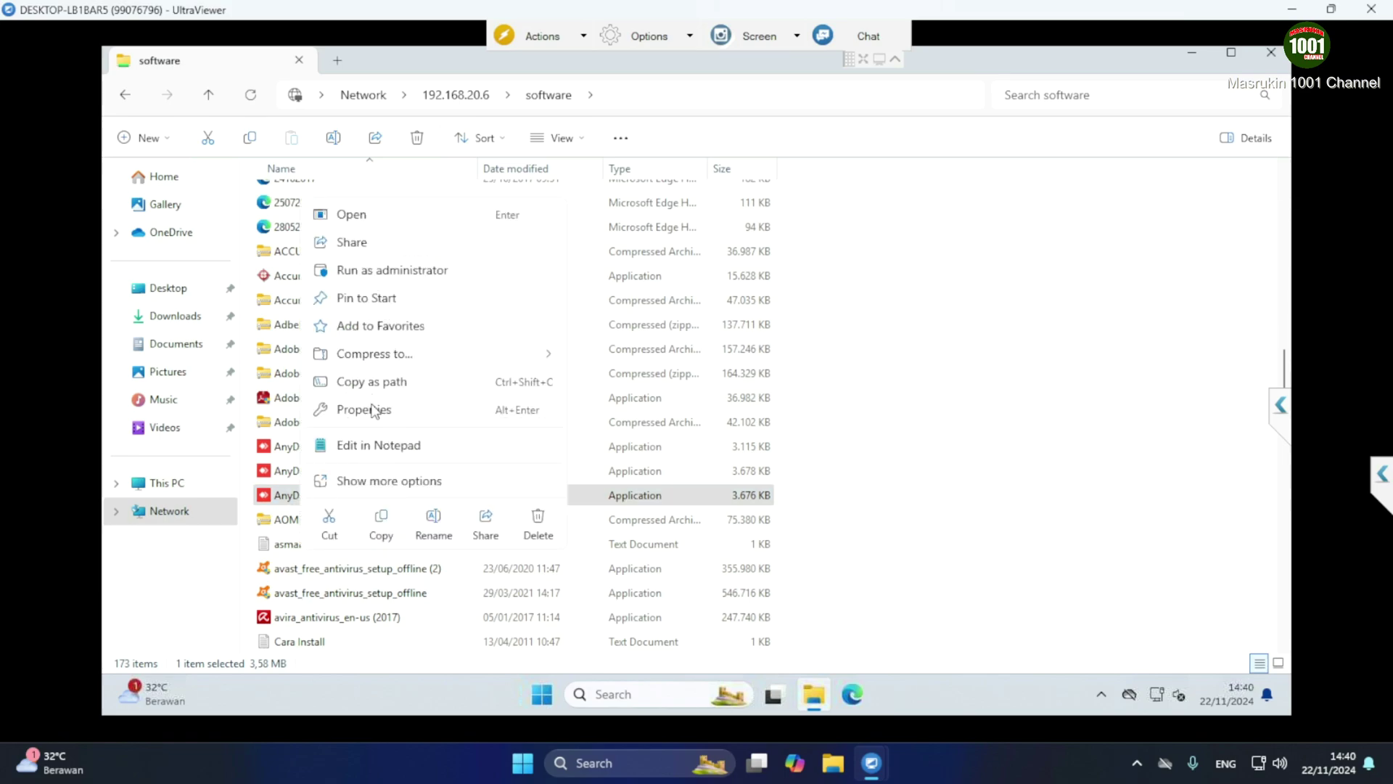
left_click(375, 481)
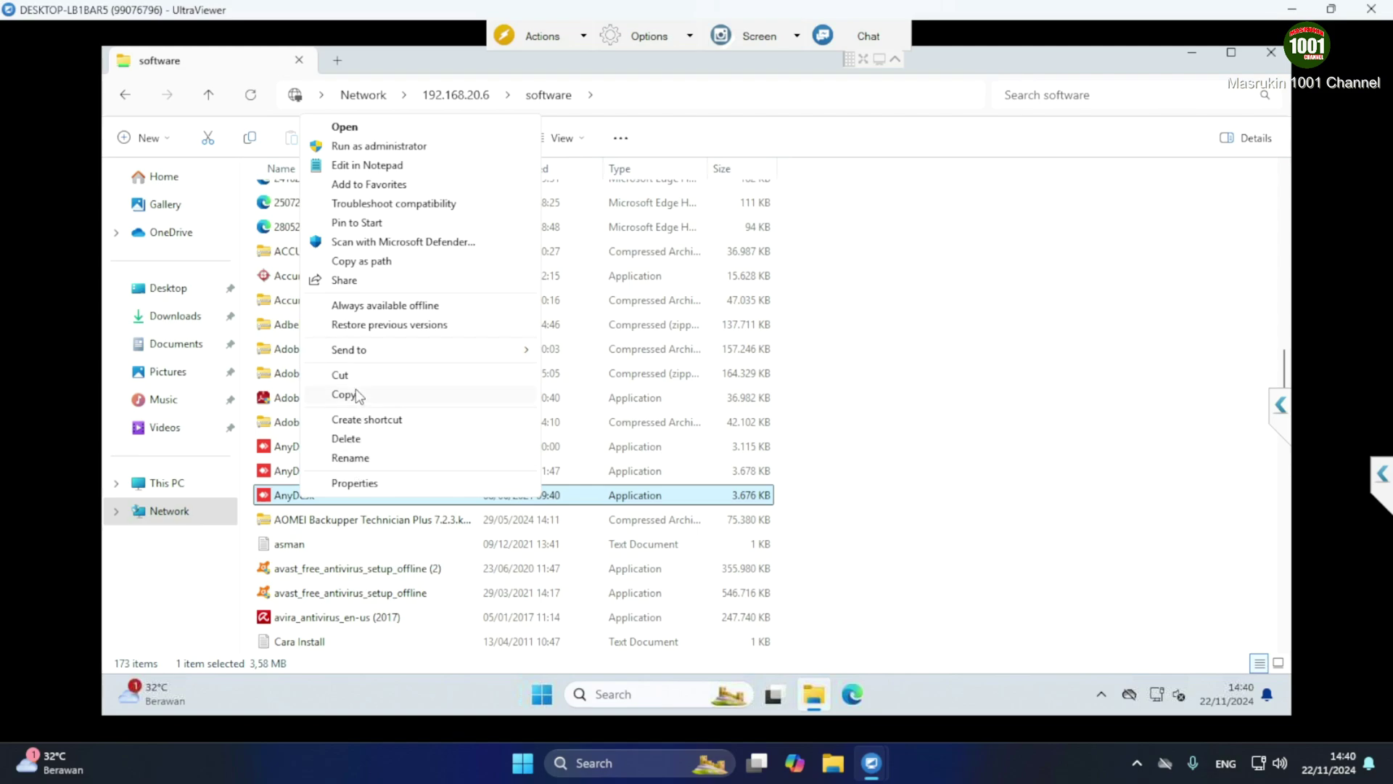
left_click(356, 395)
Paste the AnyDesk installer onto the remote PC's desktop
left_click(1191, 56)
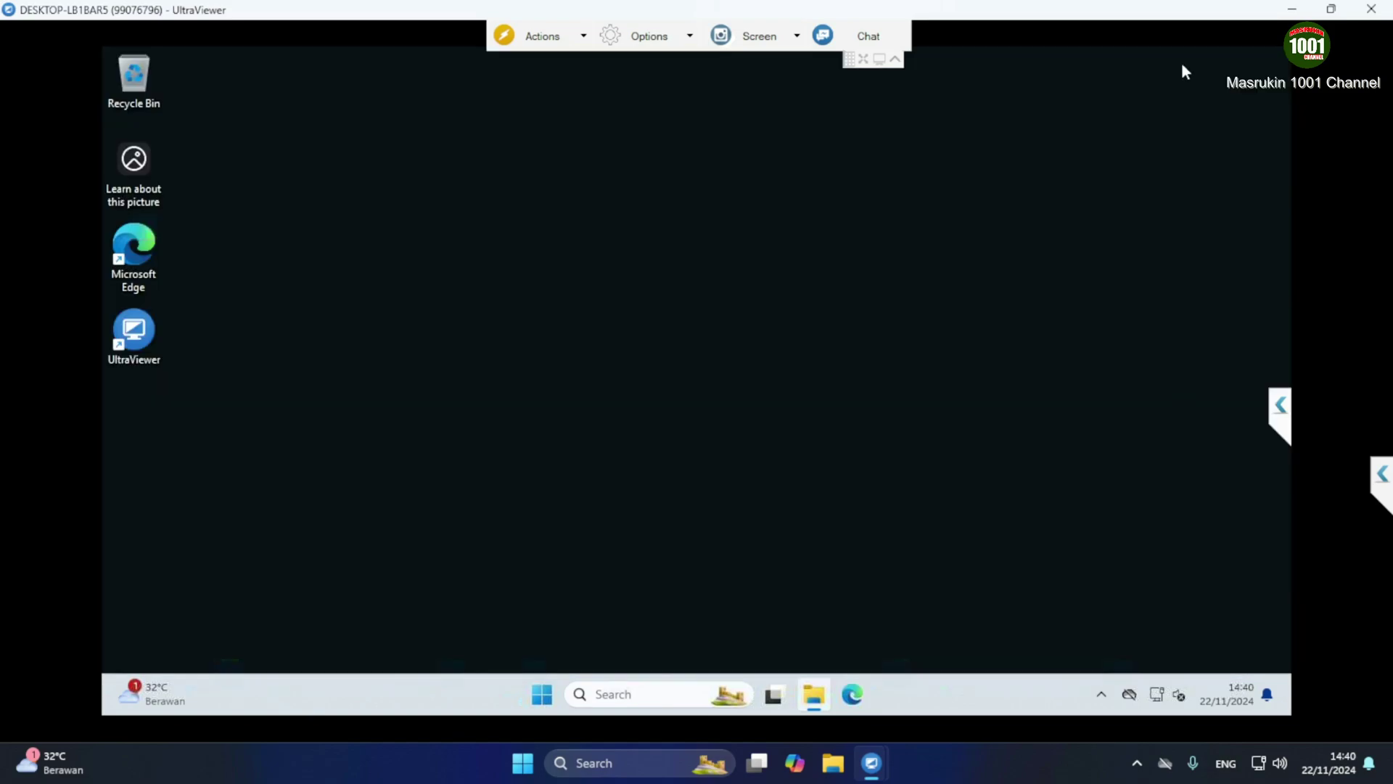
right_click(372, 263)
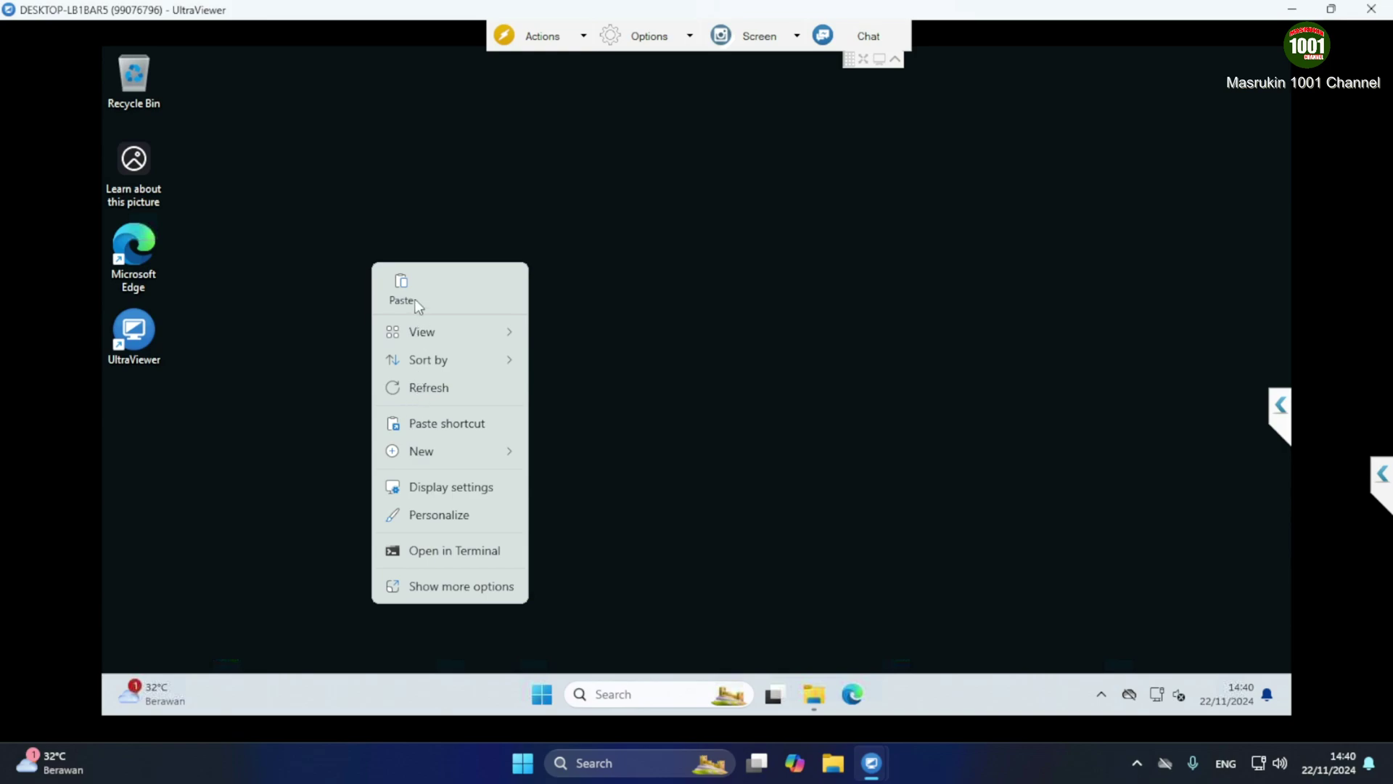
left_click(401, 285)
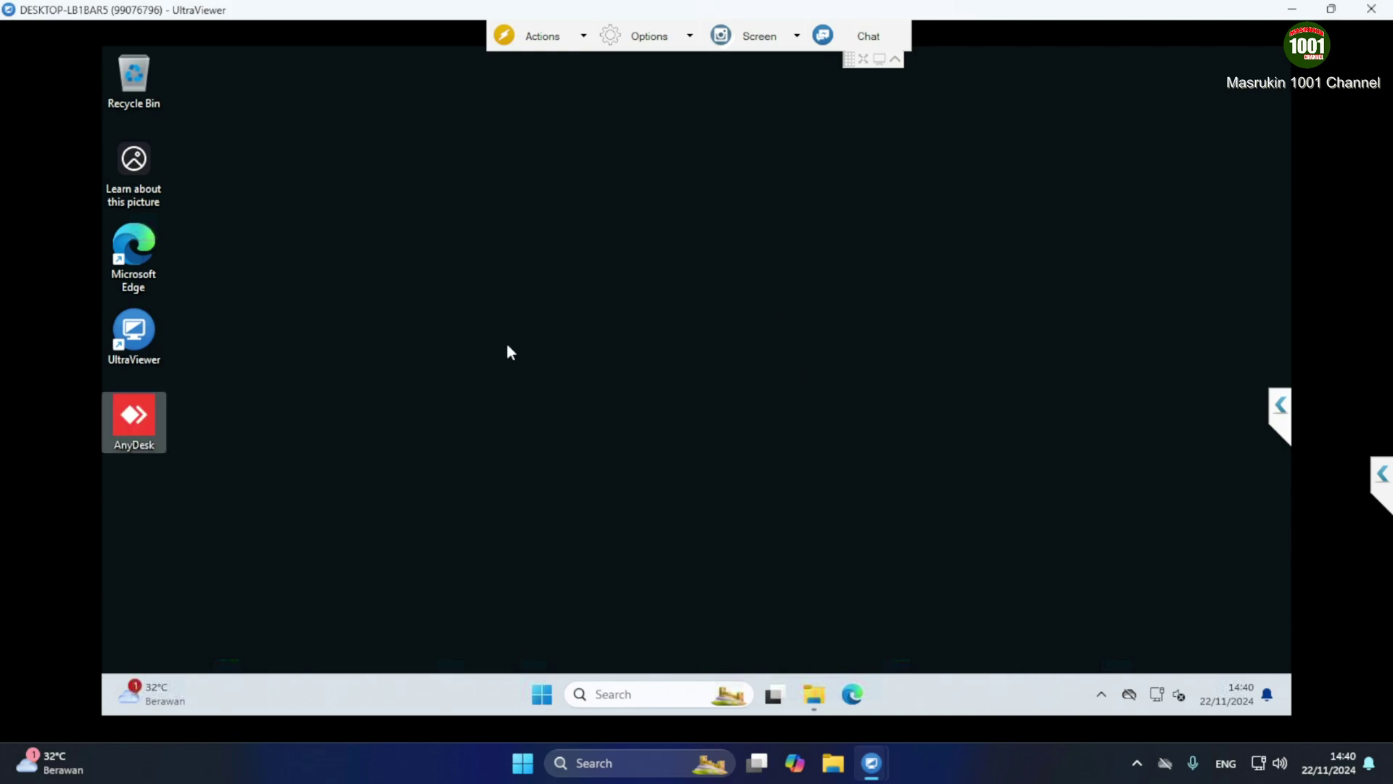
left_click(204, 428)
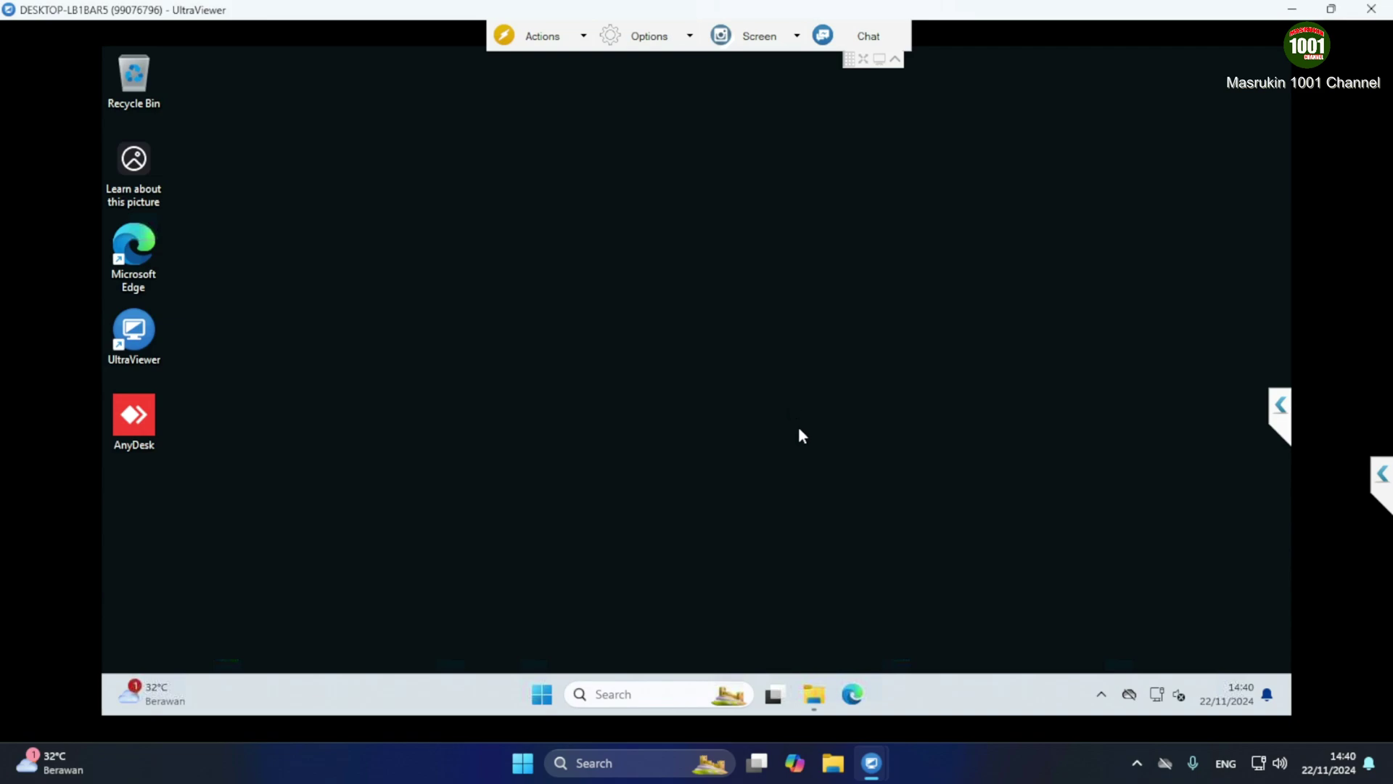
Restore the software share window and check its network path
left_click(824, 692)
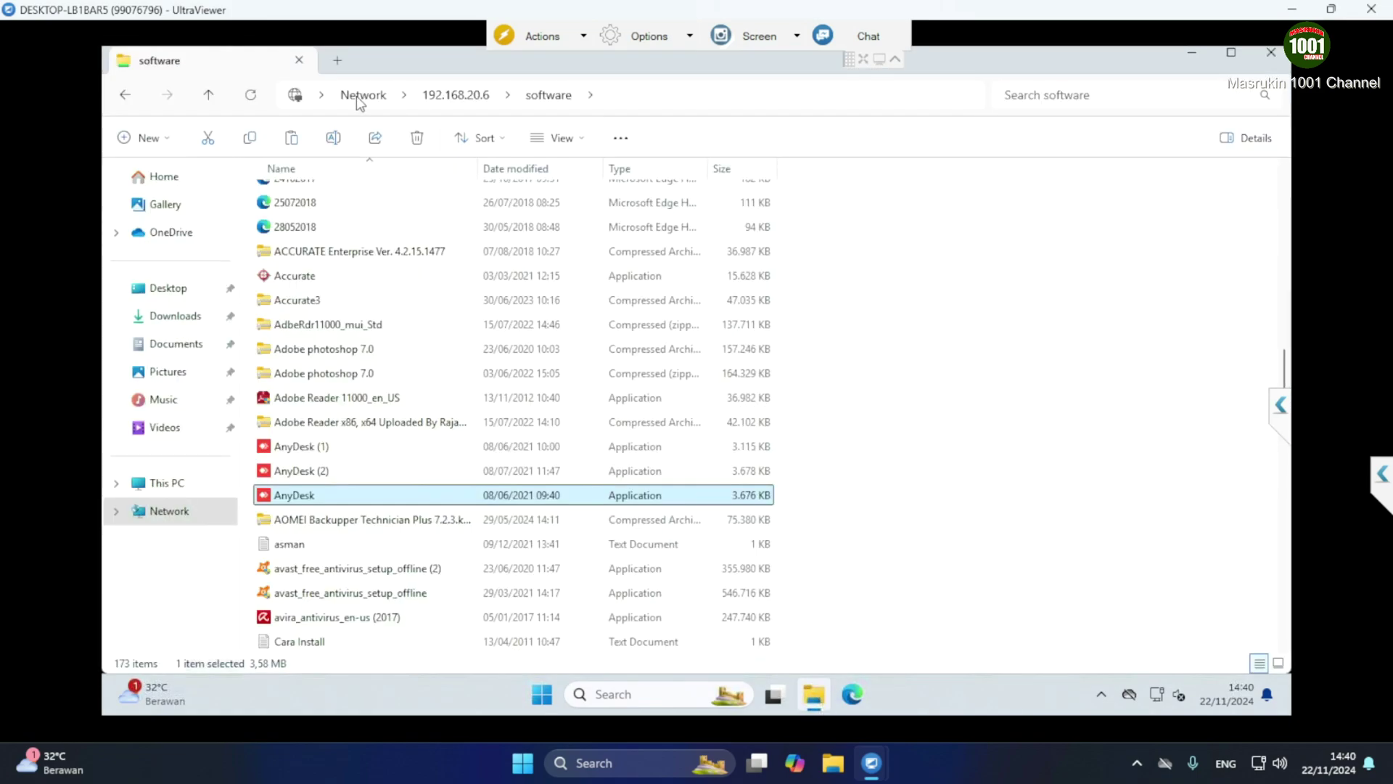
left_click(639, 98)
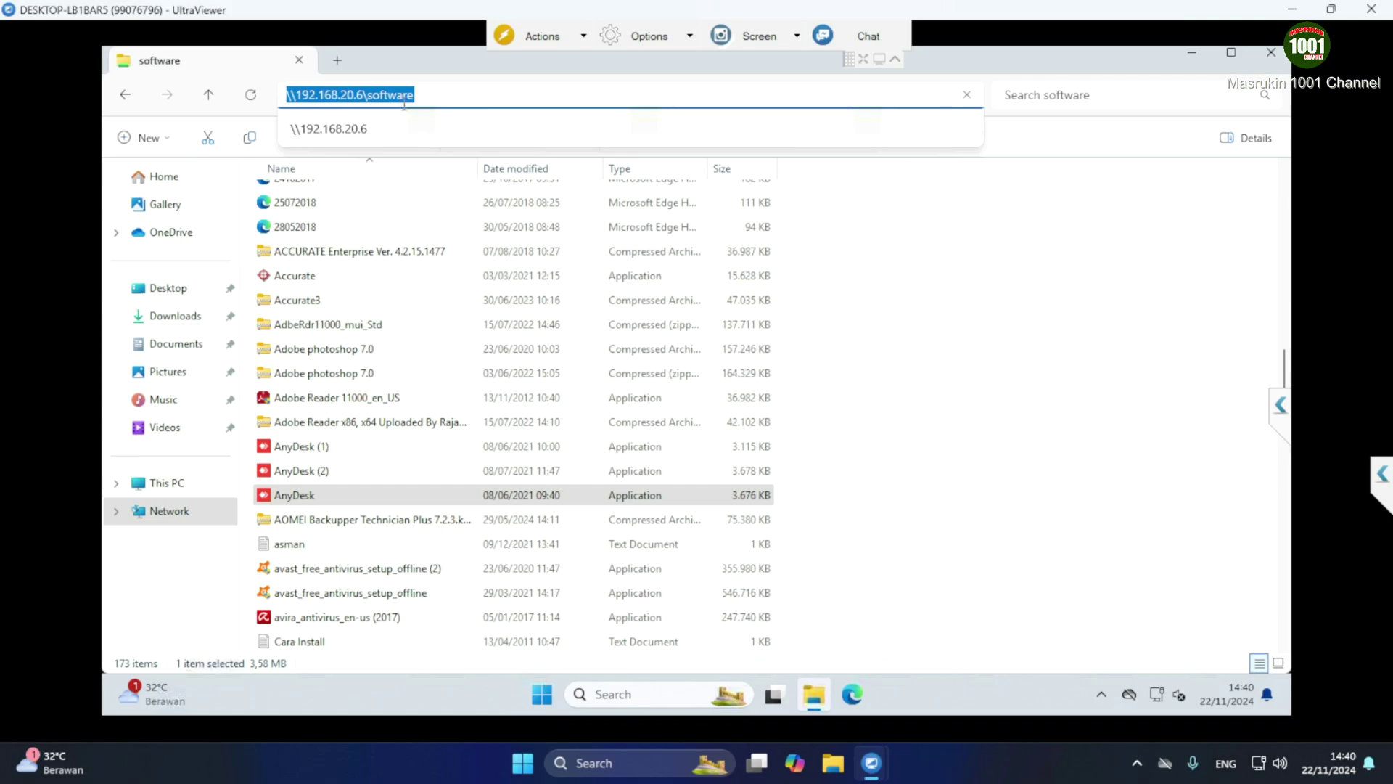
left_click(904, 435)
Try creating a new text document in the share, dismiss Access Denied, and close the window
right_click(923, 392)
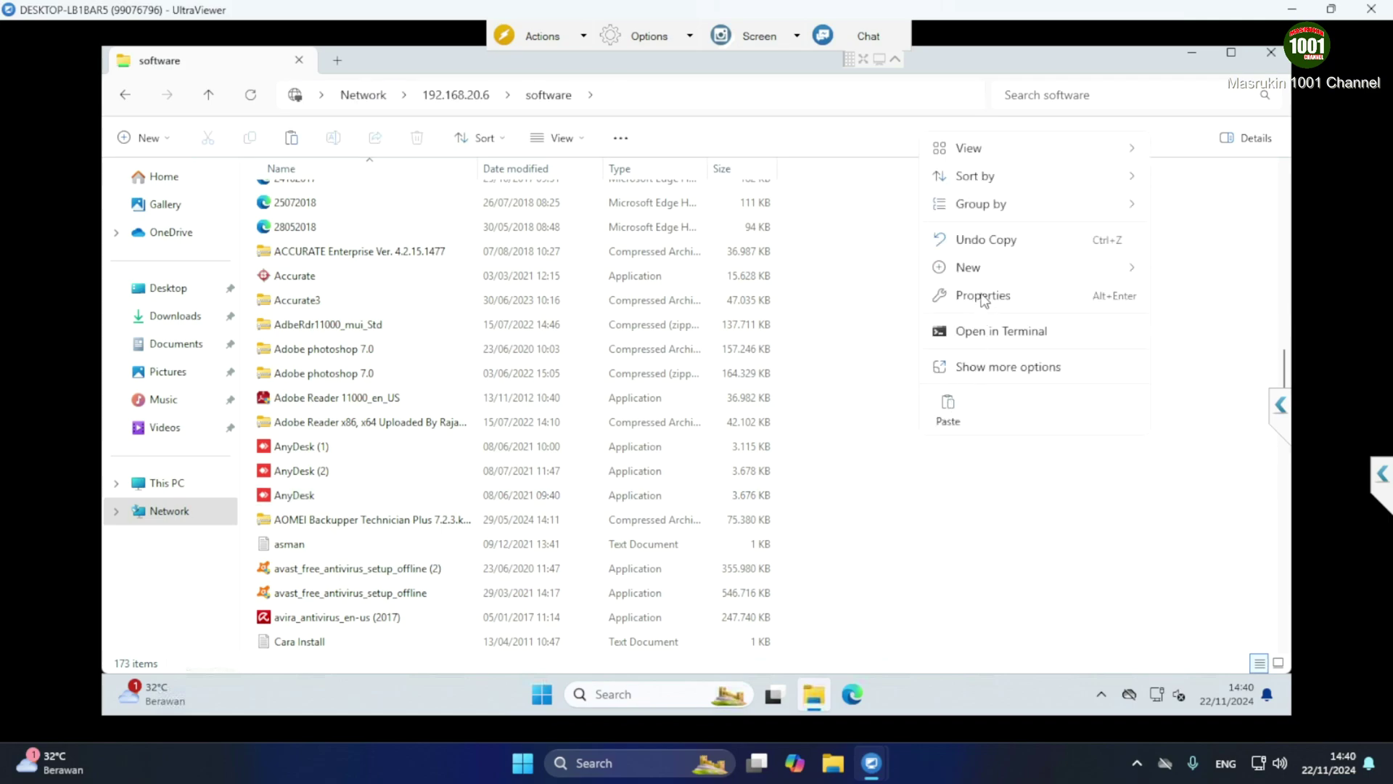
mouse_move(991, 275)
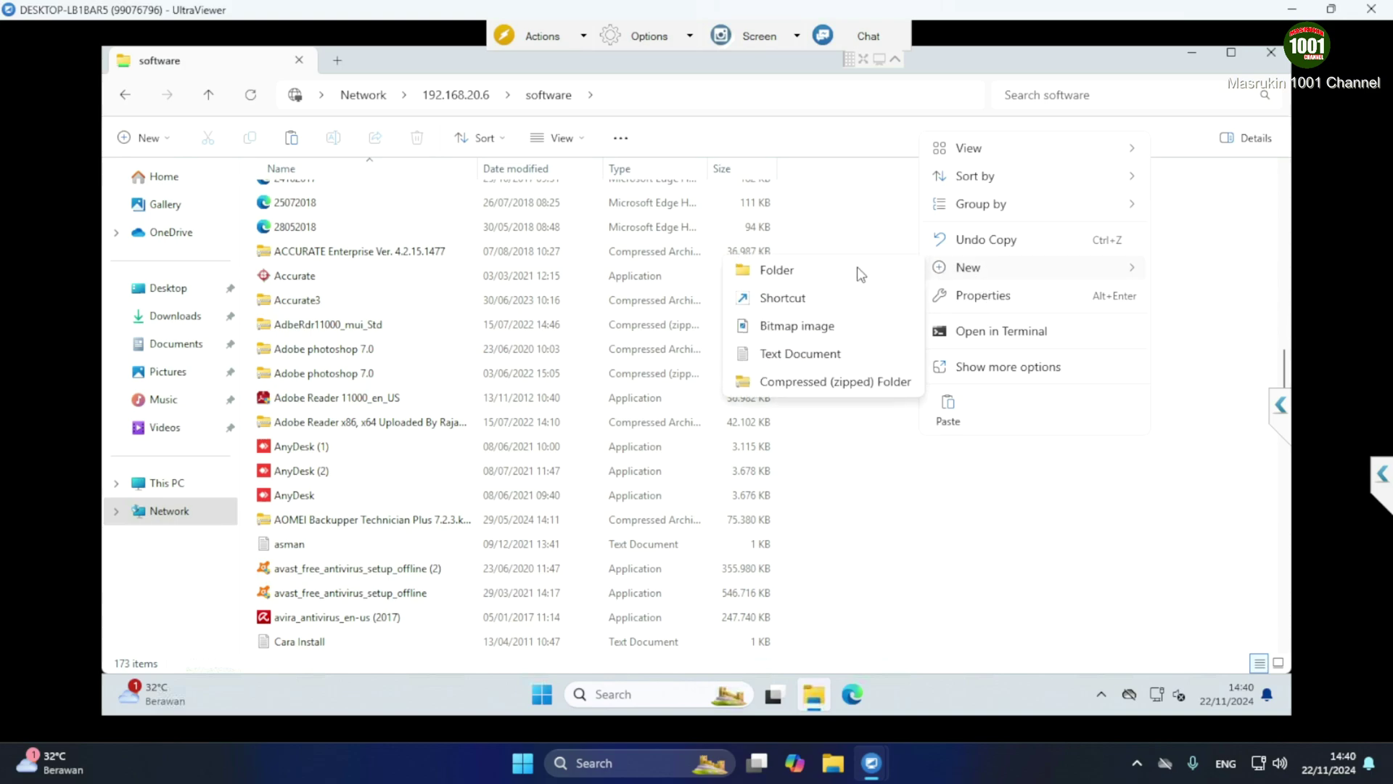
left_click(790, 355)
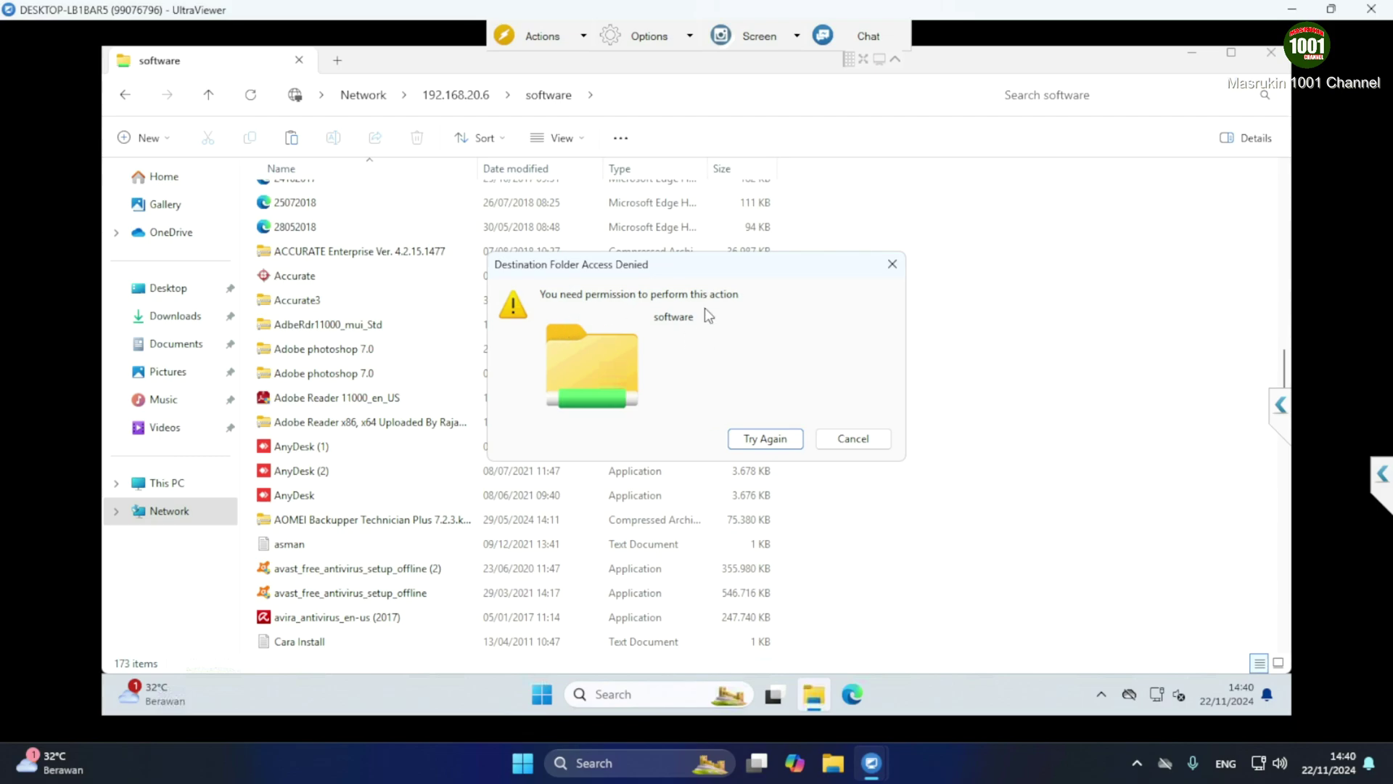
left_click(880, 439)
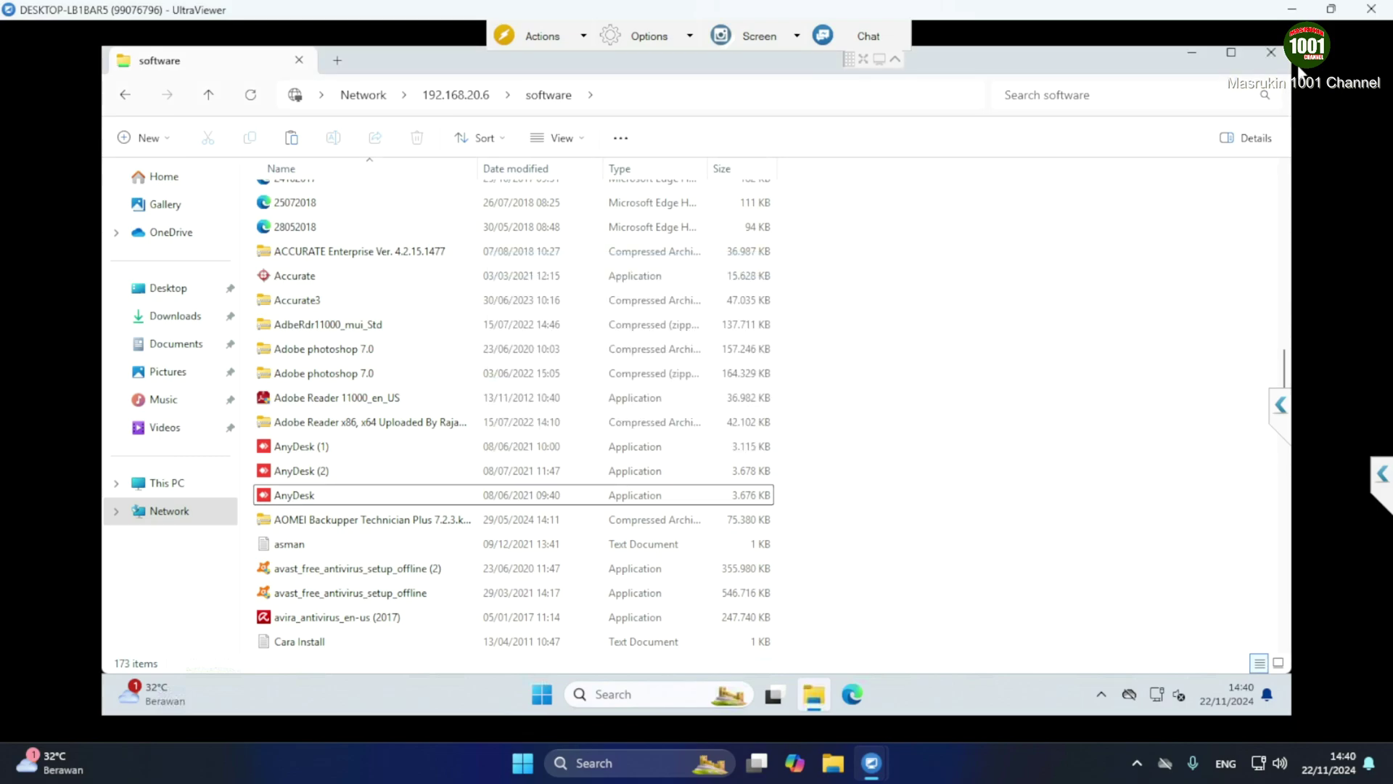
left_click(1270, 52)
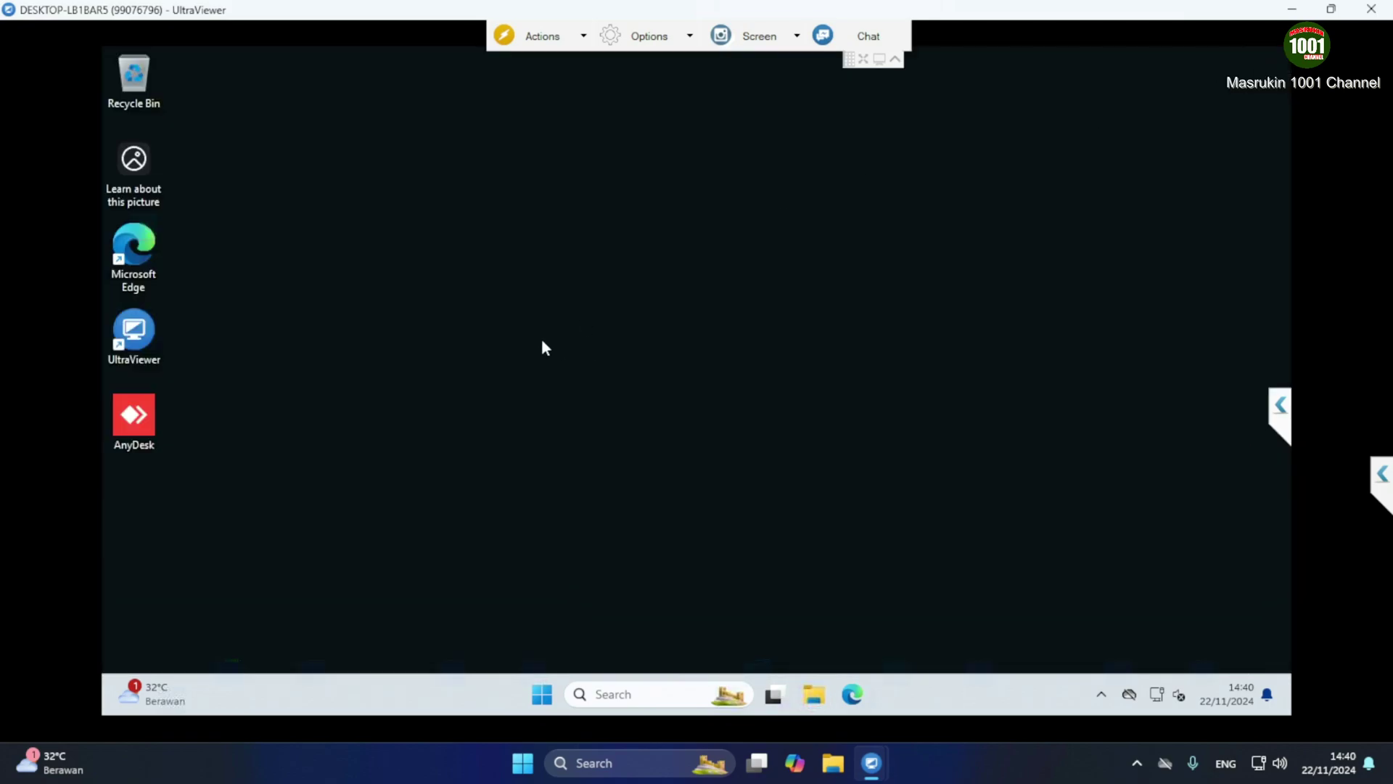
On the remote PC, launch Run from search and open the network address \\192.168.20.6
left_click(581, 694)
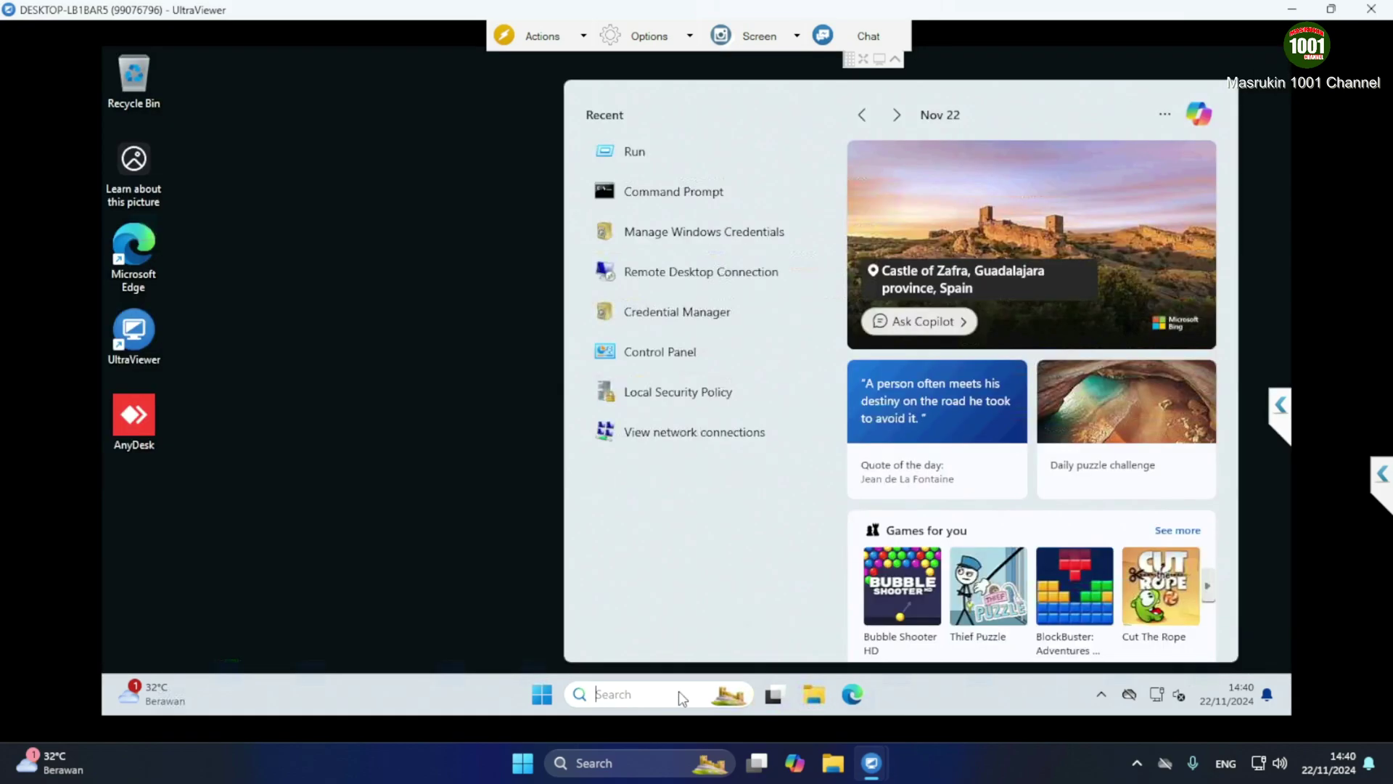
type("run")
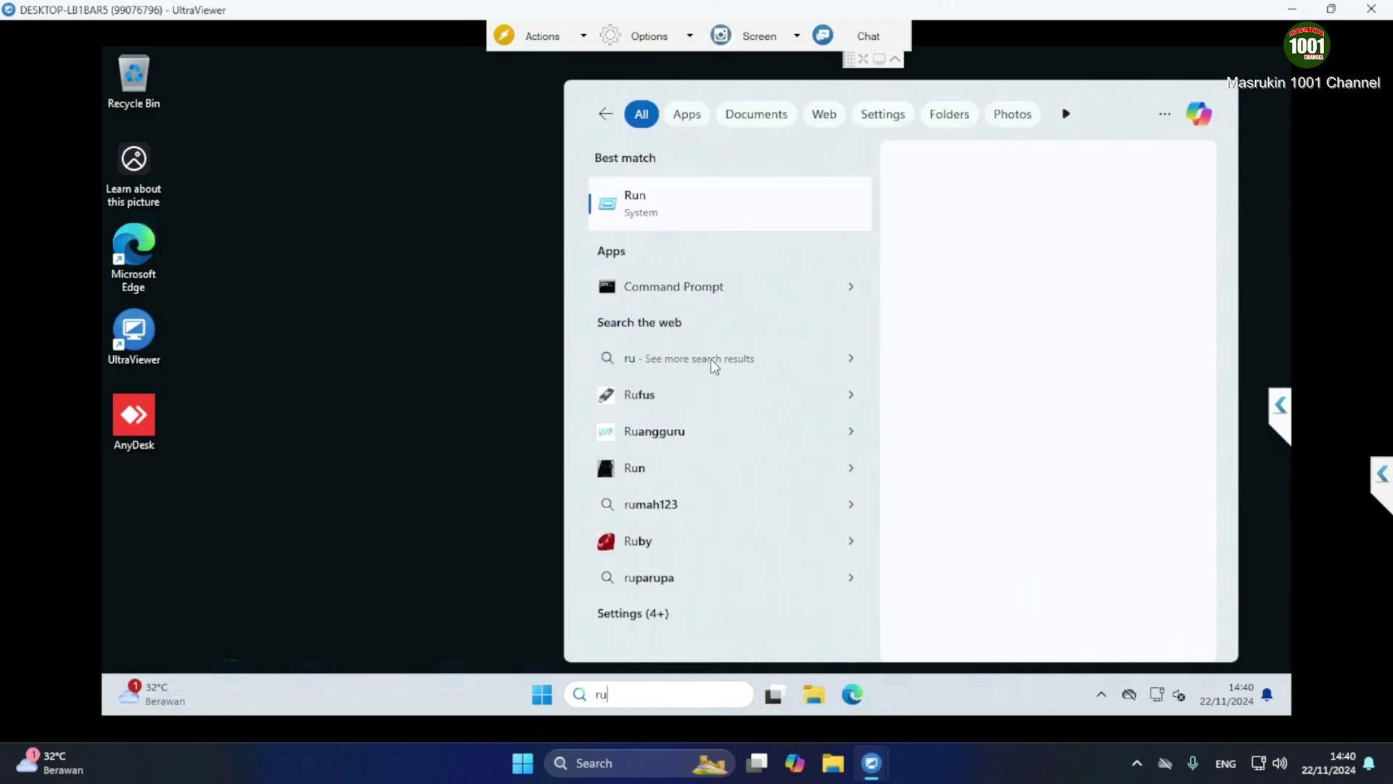
left_click(694, 214)
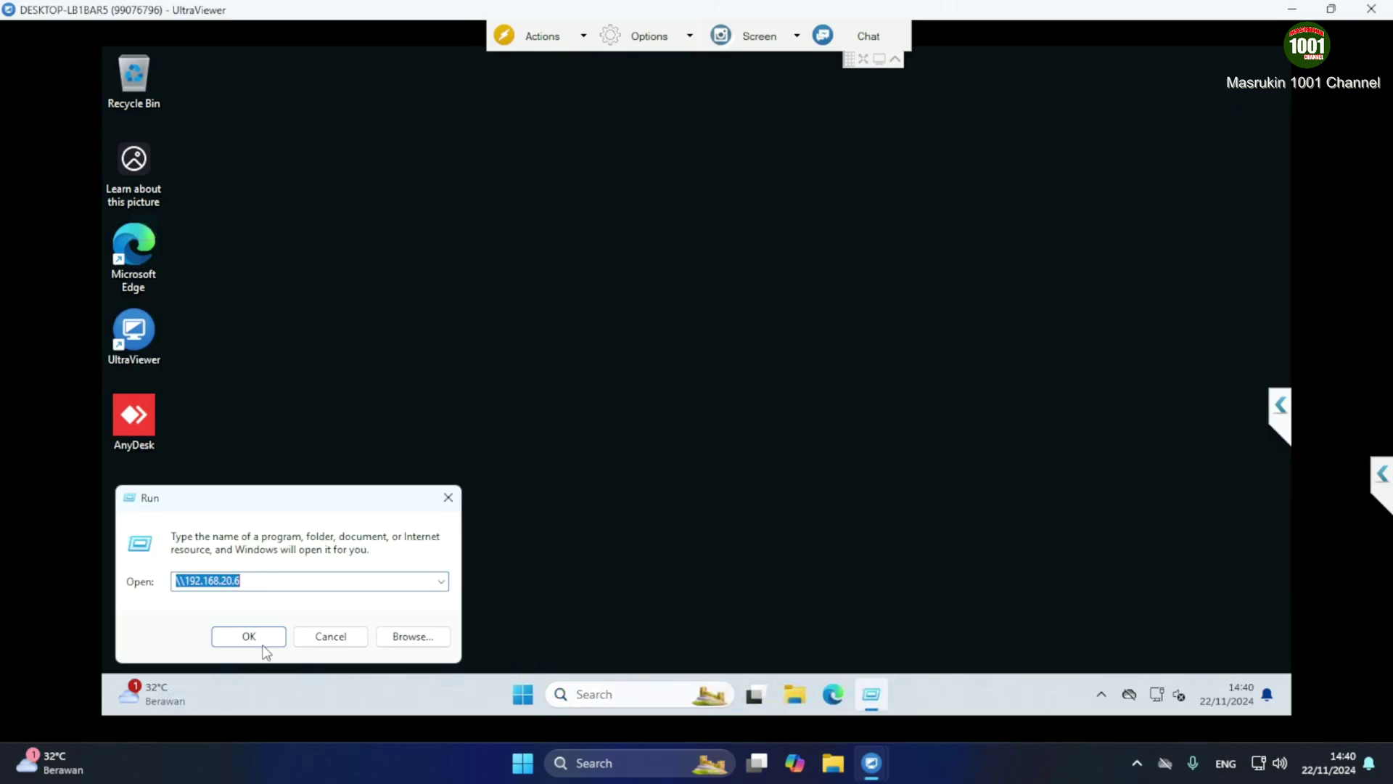
left_click(264, 642)
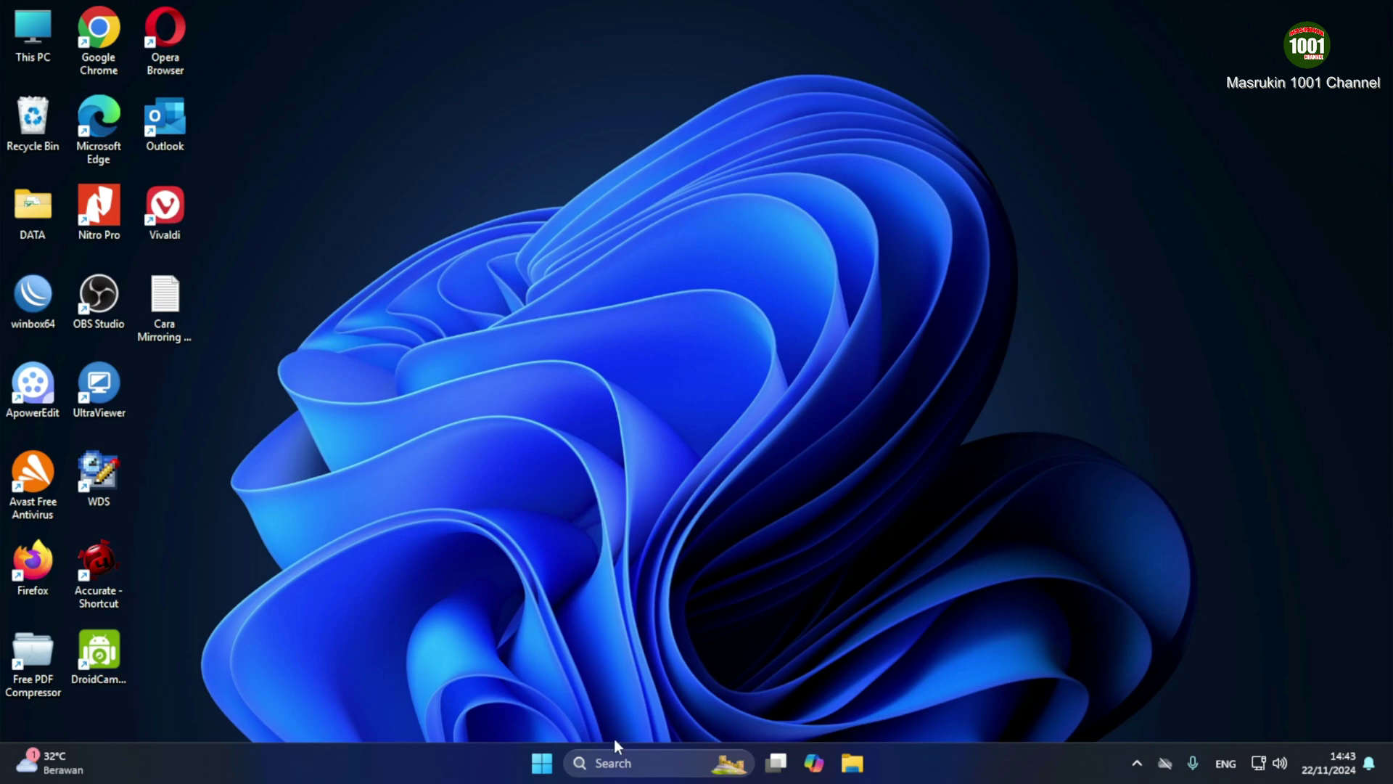
Open Settings from the Start button's right-click list and search 'sharing' for Advanced sharing settings
left_click(614, 762)
type("settings")
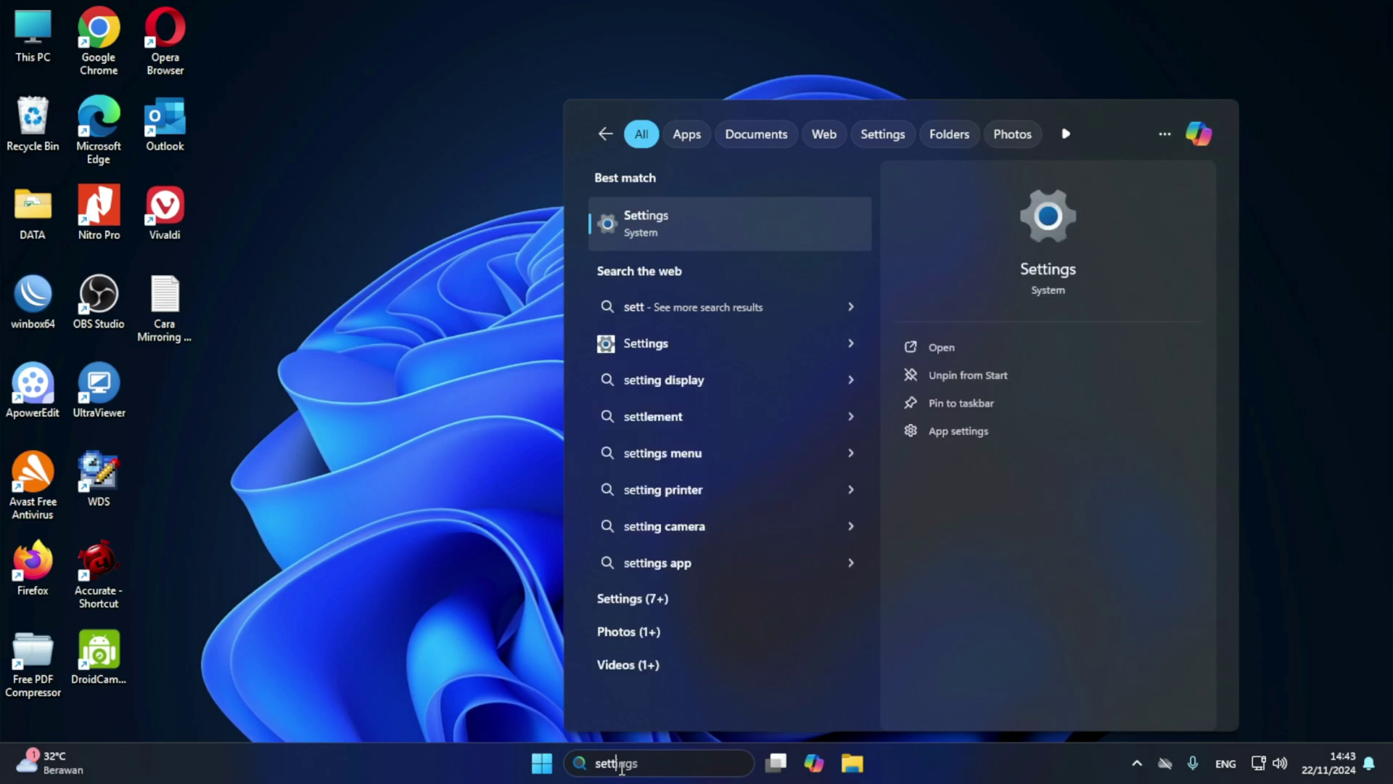
left_click(687, 221)
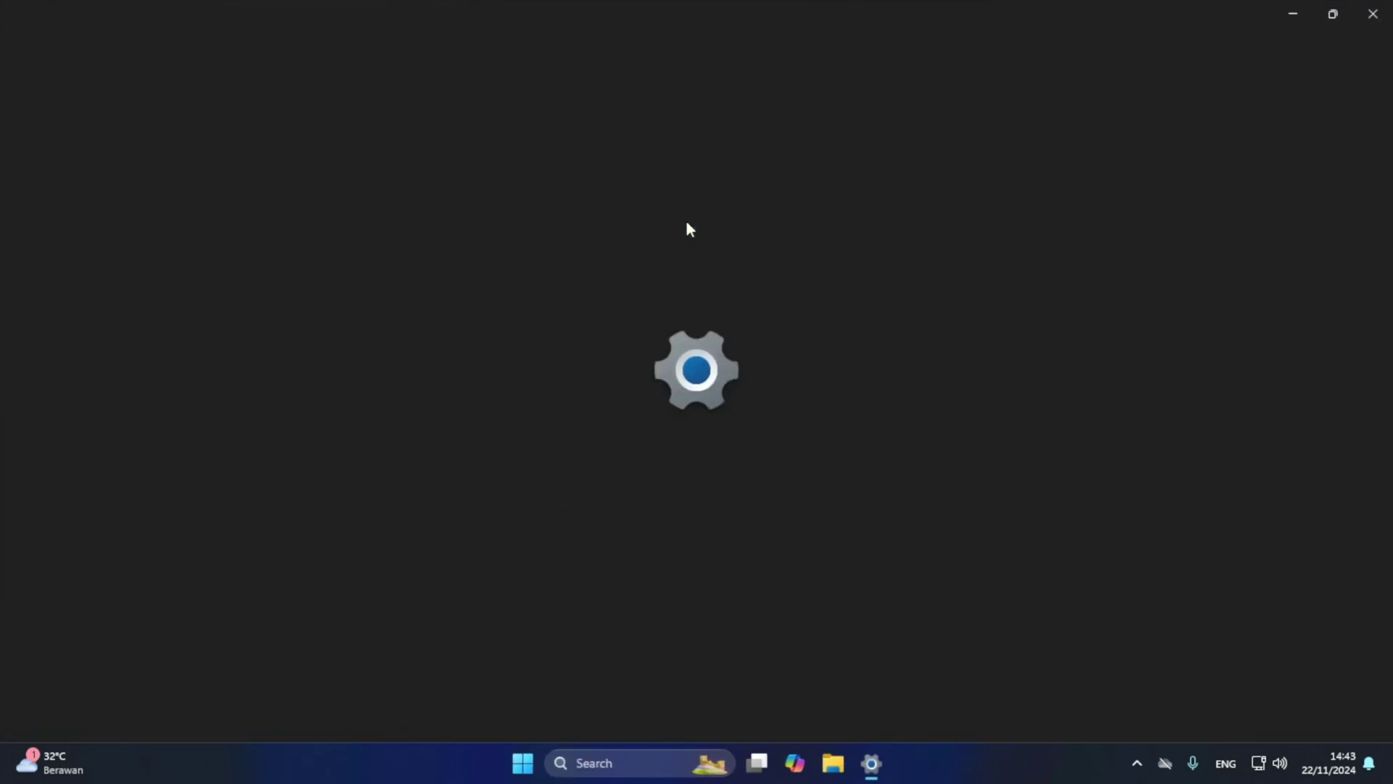
left_click(1373, 13)
right_click(536, 764)
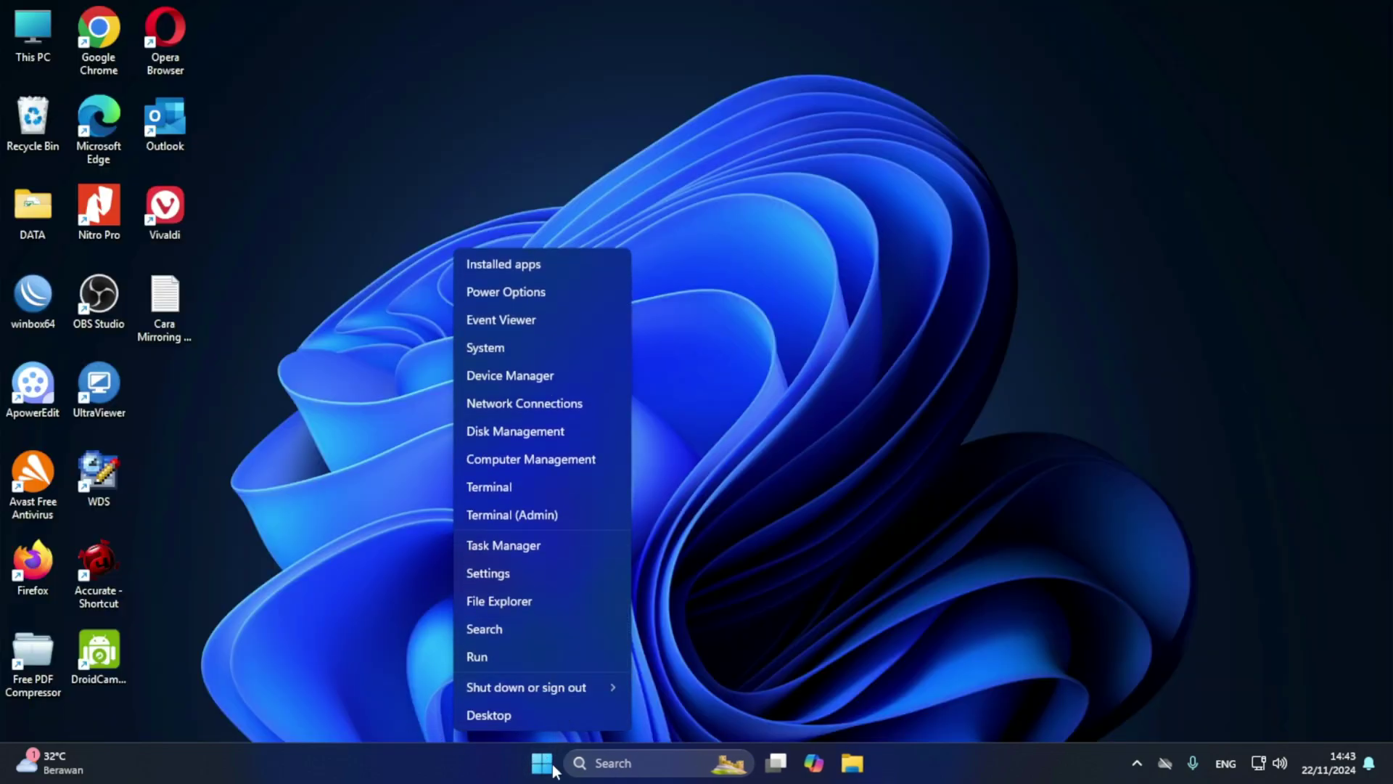
left_click(499, 573)
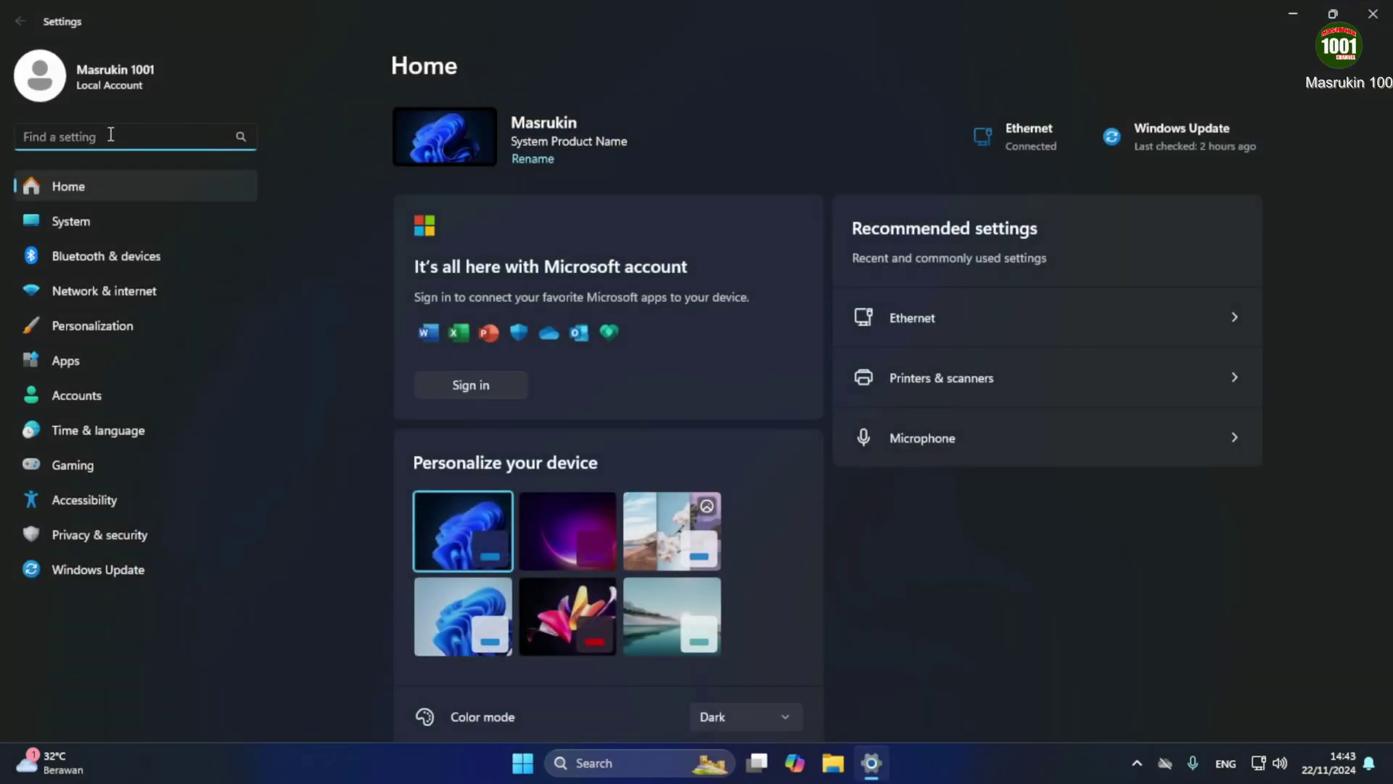
type("sharing")
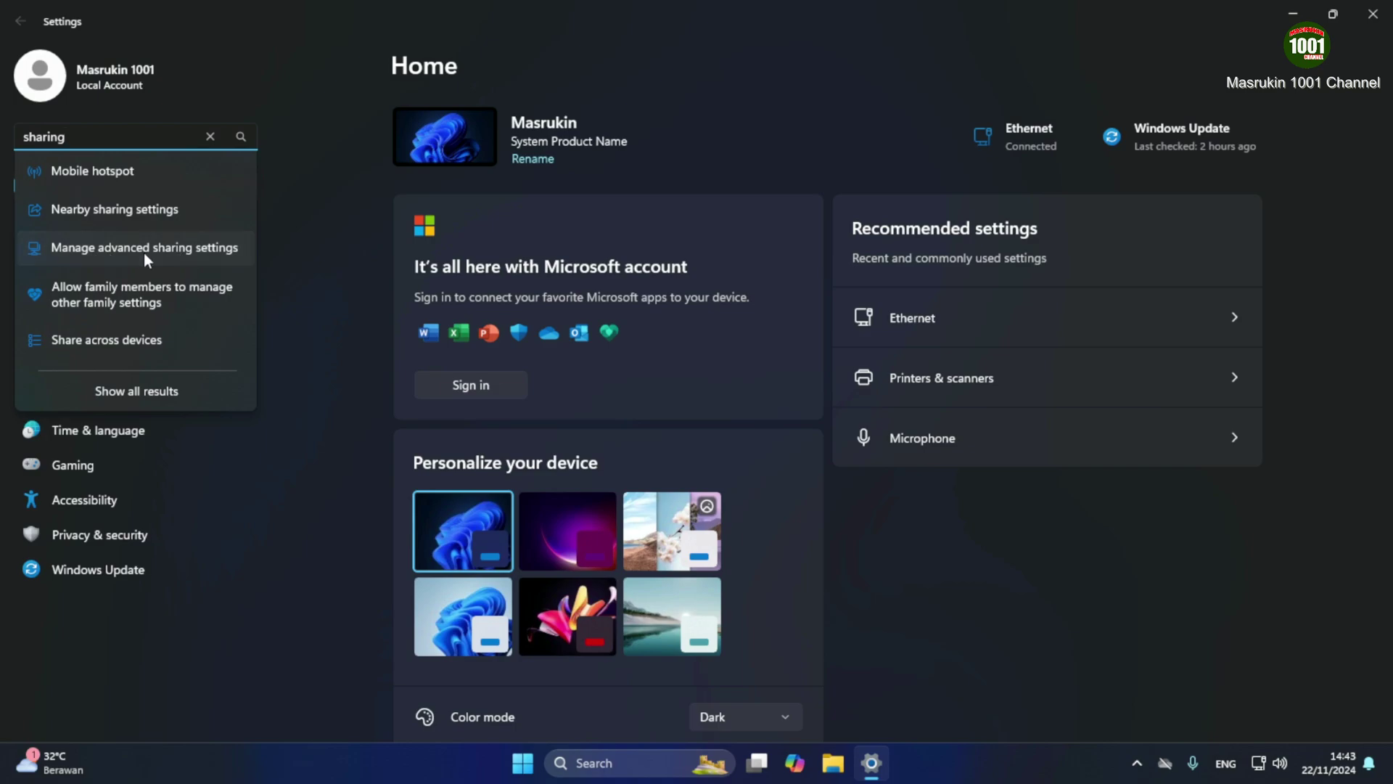
left_click(144, 252)
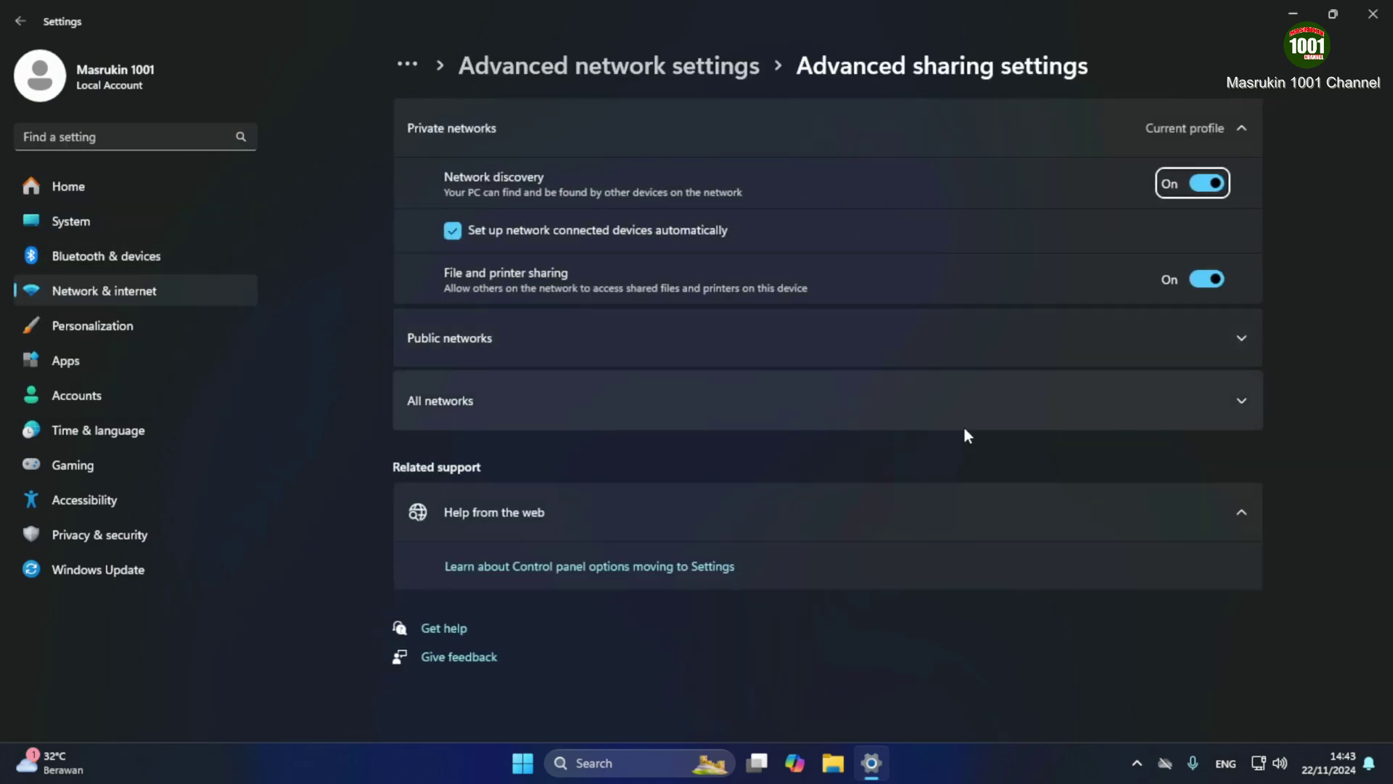
Expand Public and All networks, switch off private network discovery, and close Settings
left_click(1247, 338)
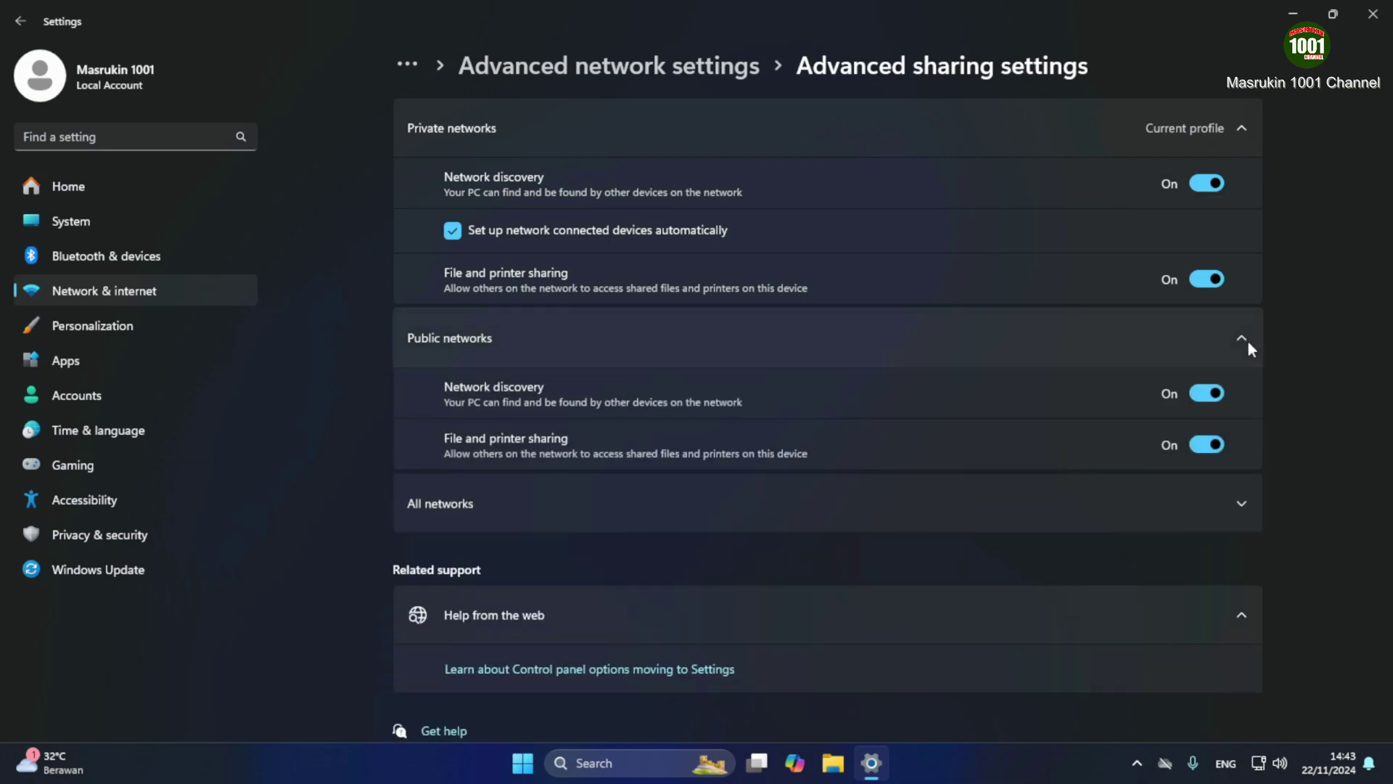
left_click(1243, 506)
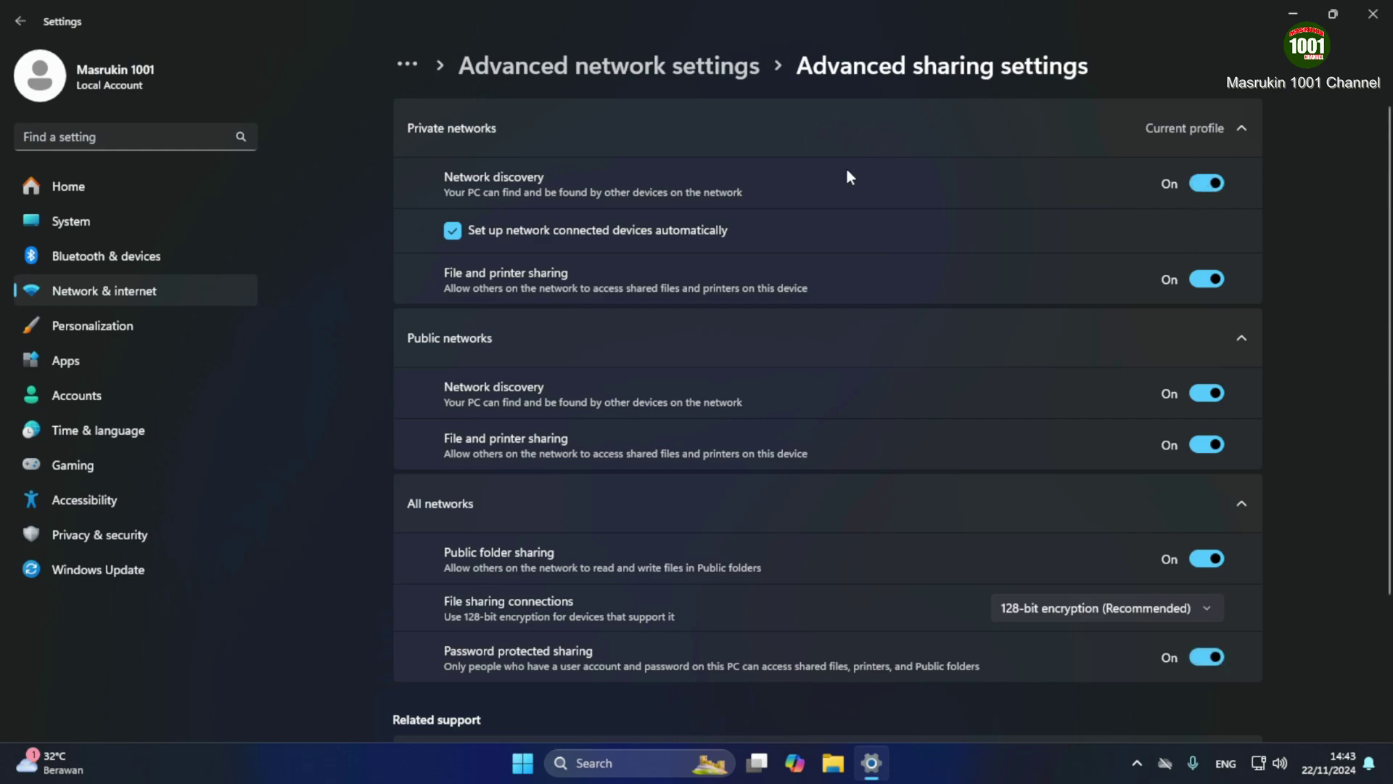
left_click(1197, 184)
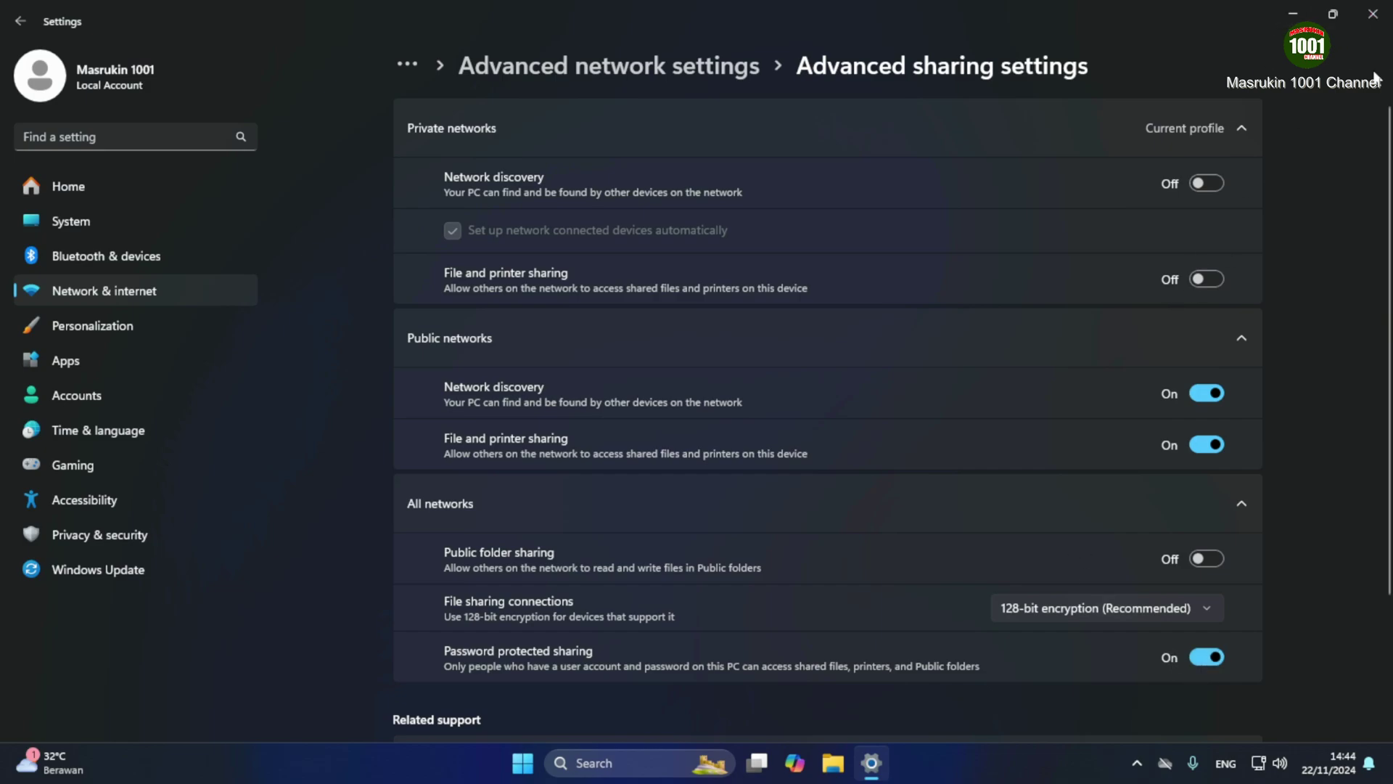
left_click(1371, 19)
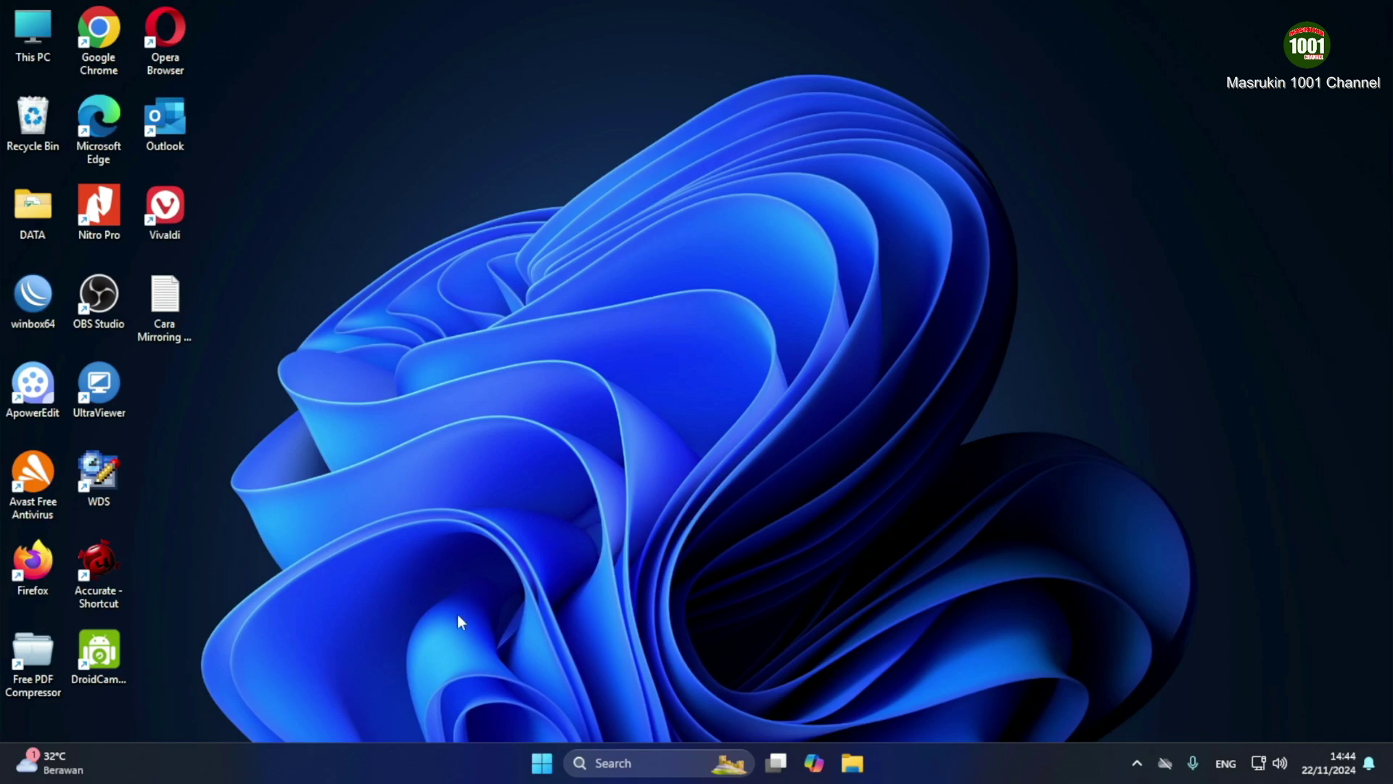
Open Computer Management through This PC's Manage entry in File Explorer's navigation pane
left_click(852, 763)
left_click(852, 763)
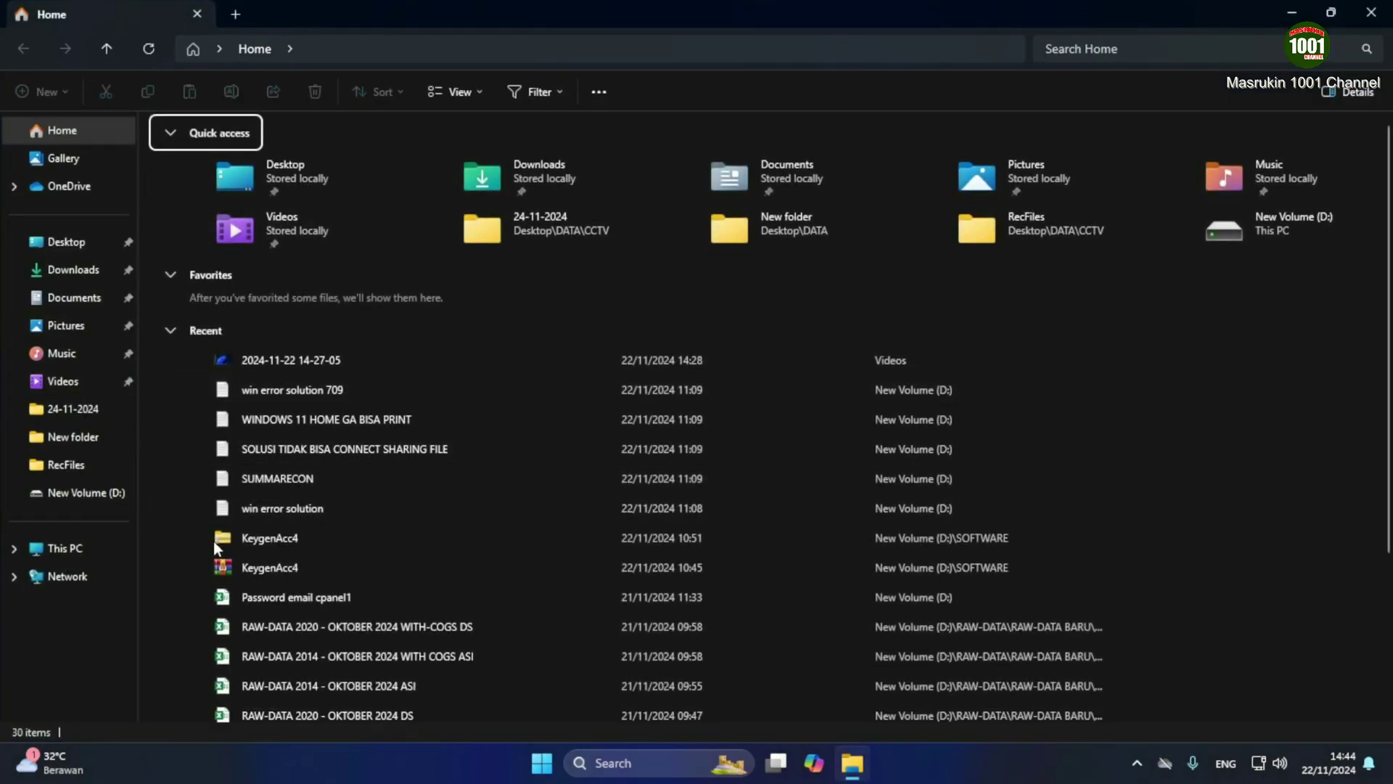
right_click(58, 553)
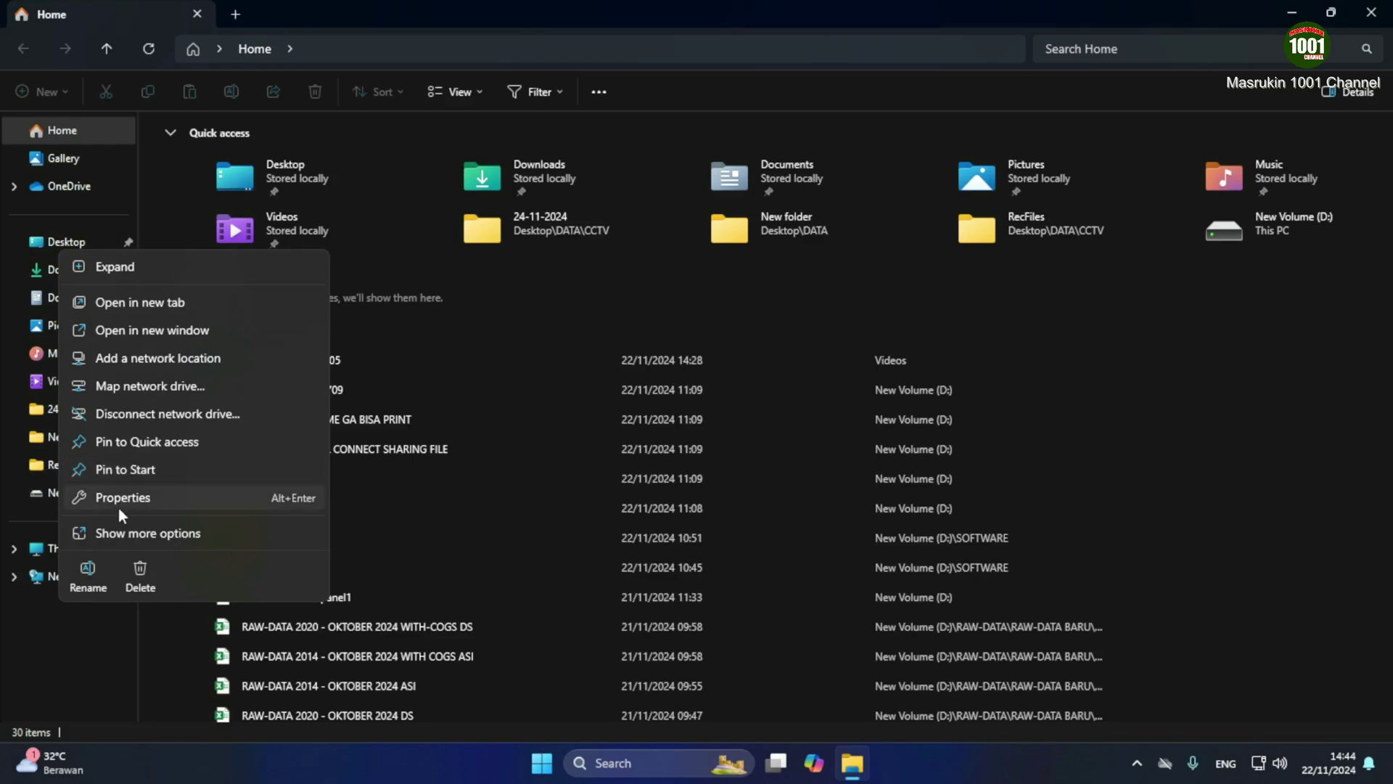
left_click(118, 537)
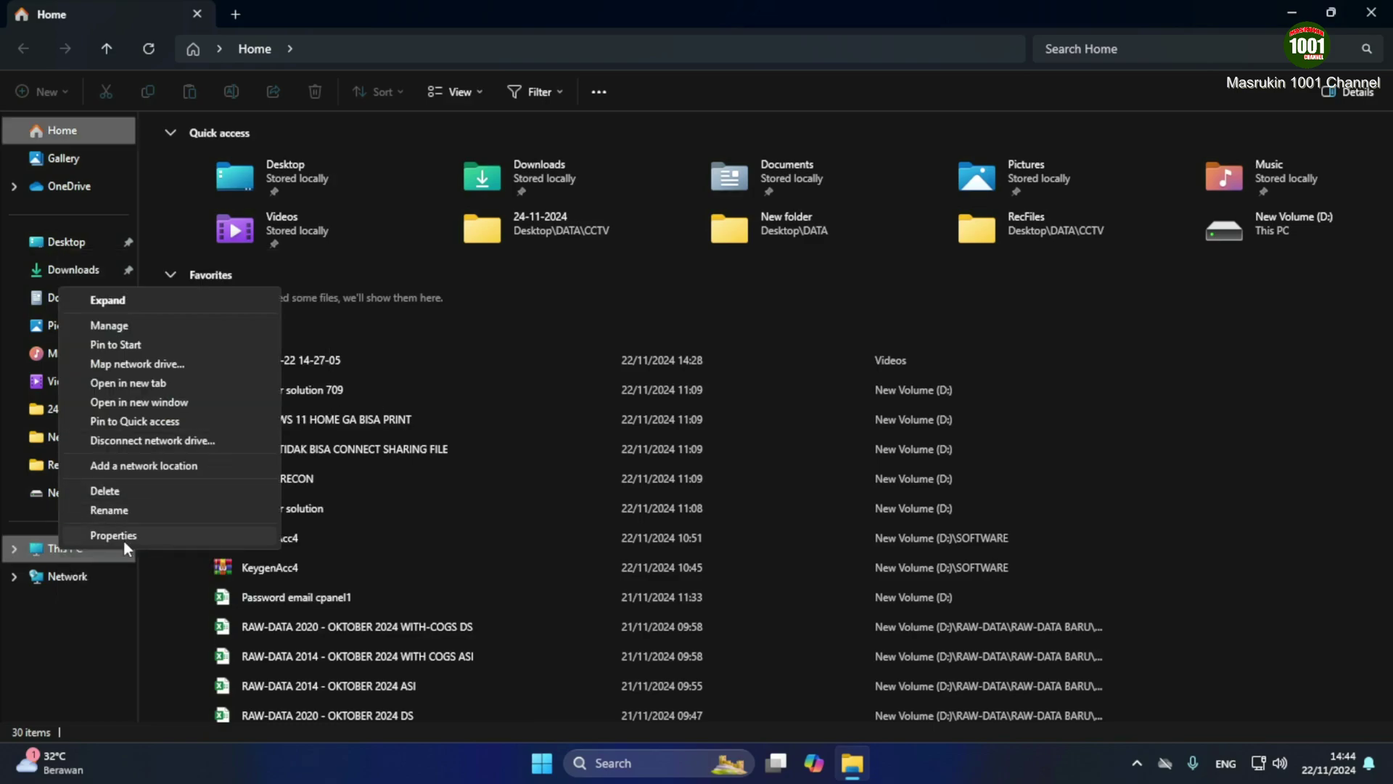
left_click(109, 325)
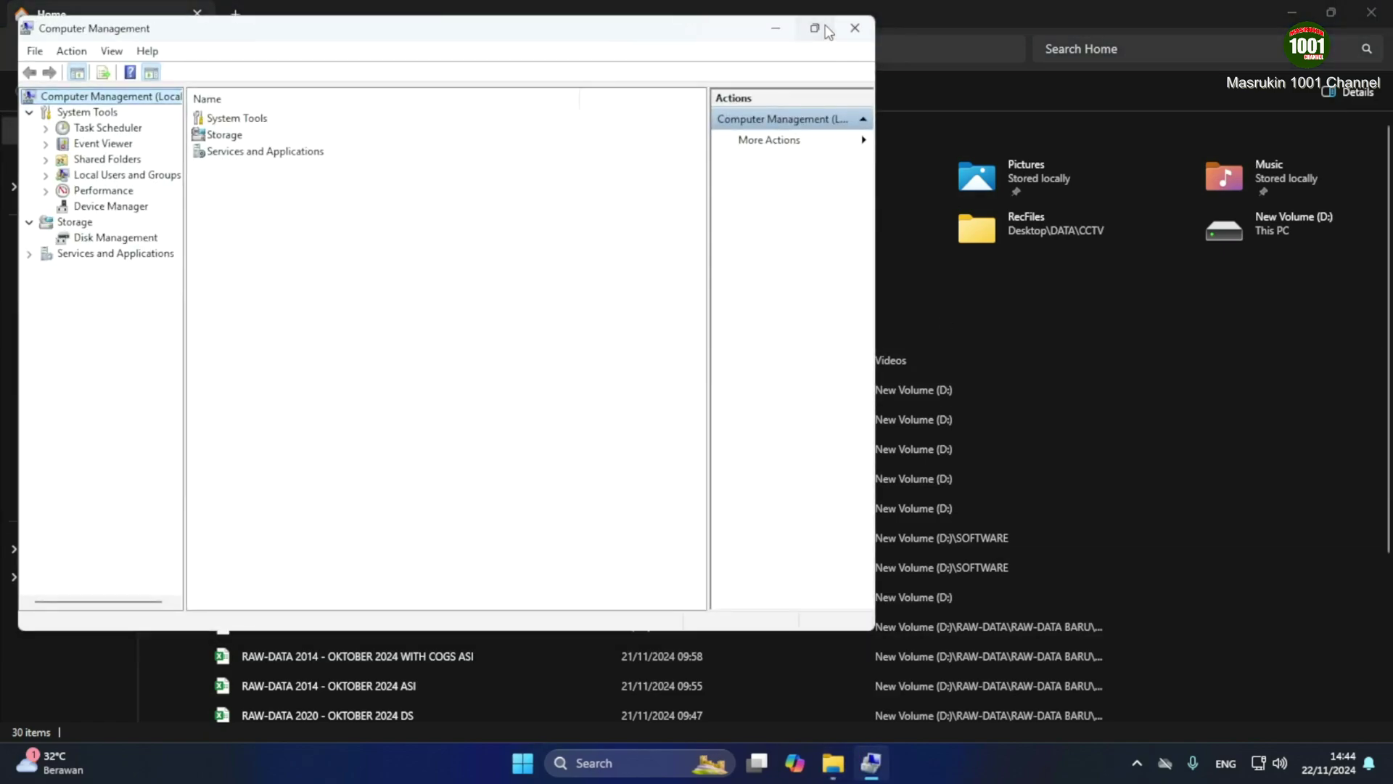
Maximize Computer Management and start a New User under Local Users and Groups > Users
left_click(816, 31)
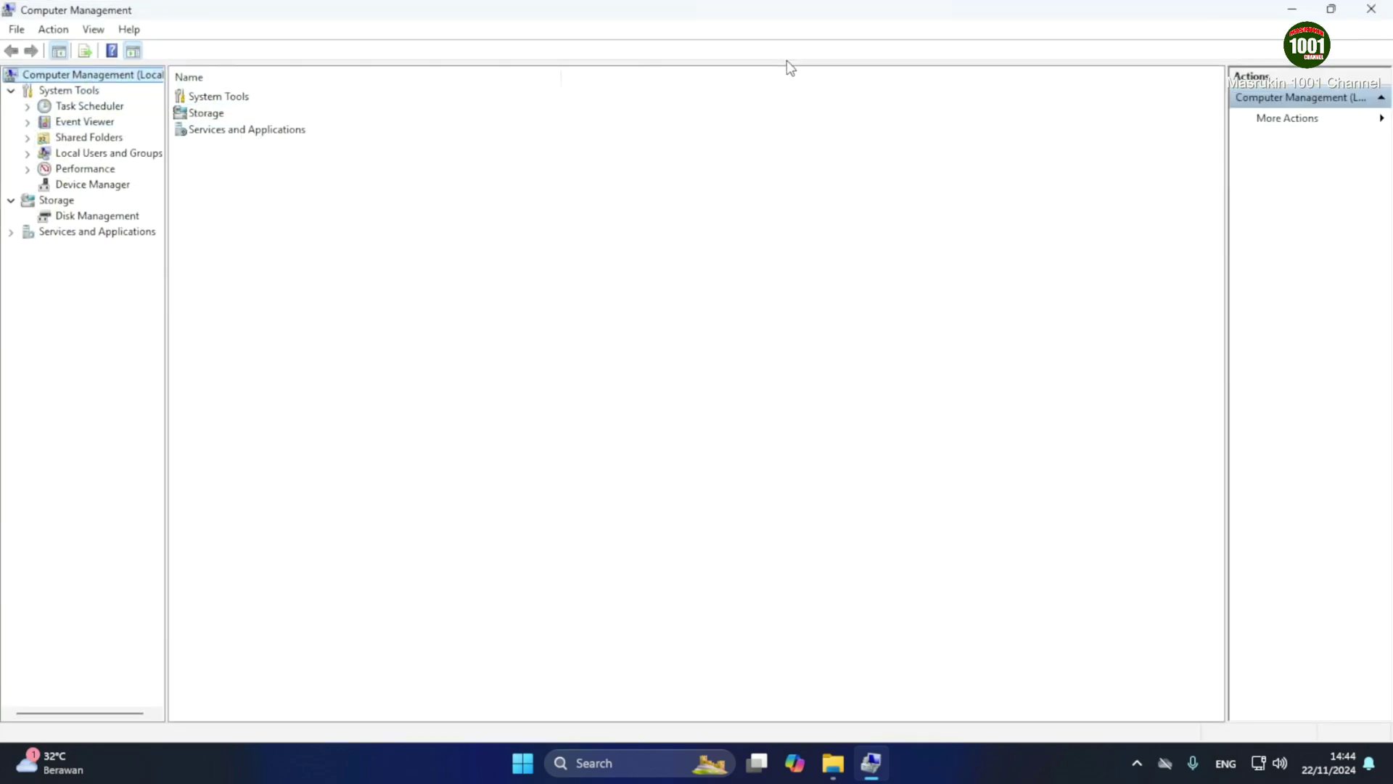
left_click(27, 153)
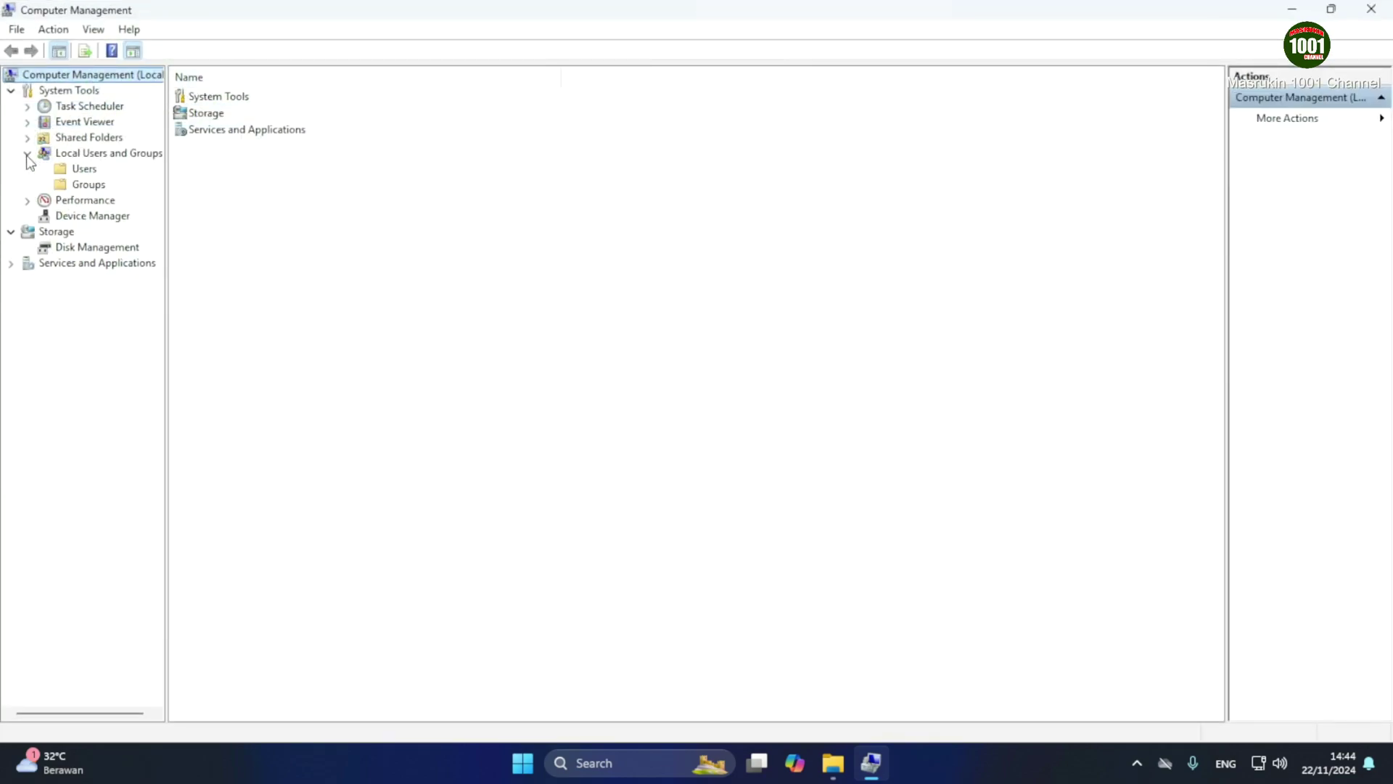
left_click(80, 170)
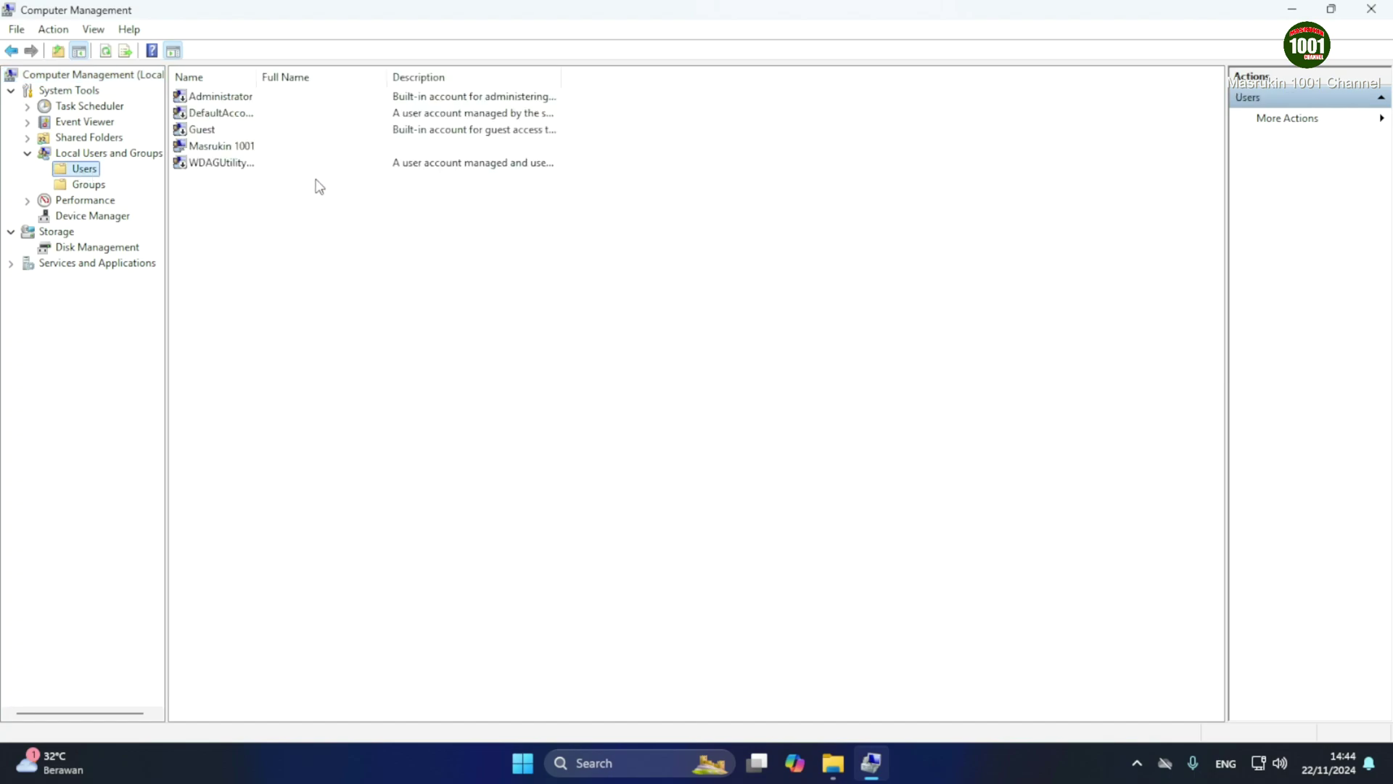
right_click(273, 207)
left_click(323, 216)
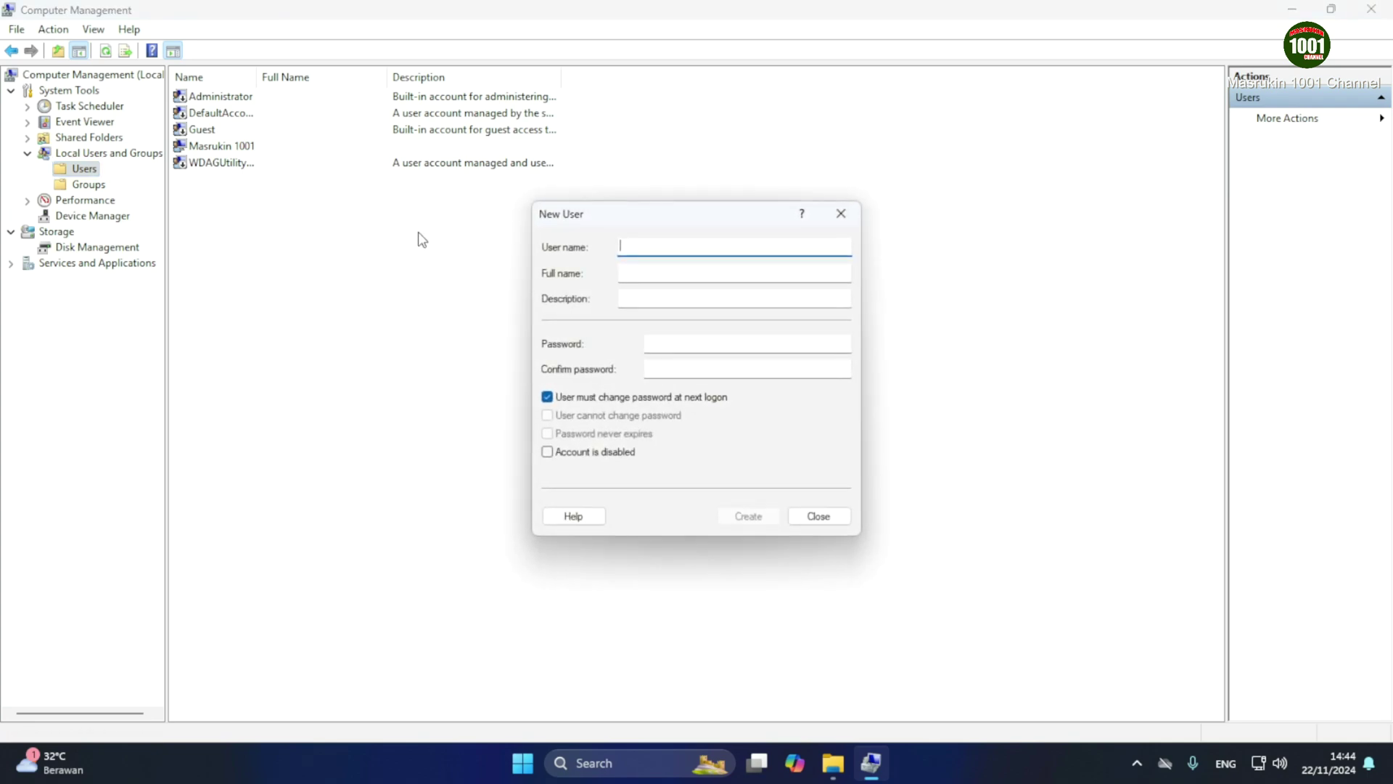
Create the user with a password, no forced change at logon, and Password never expires
type("Joko")
key("BackSpace")
key("BackSpace")
key("BackSpace")
key("BackSpace")
type("jo")
left_click(662, 347)
type("1")
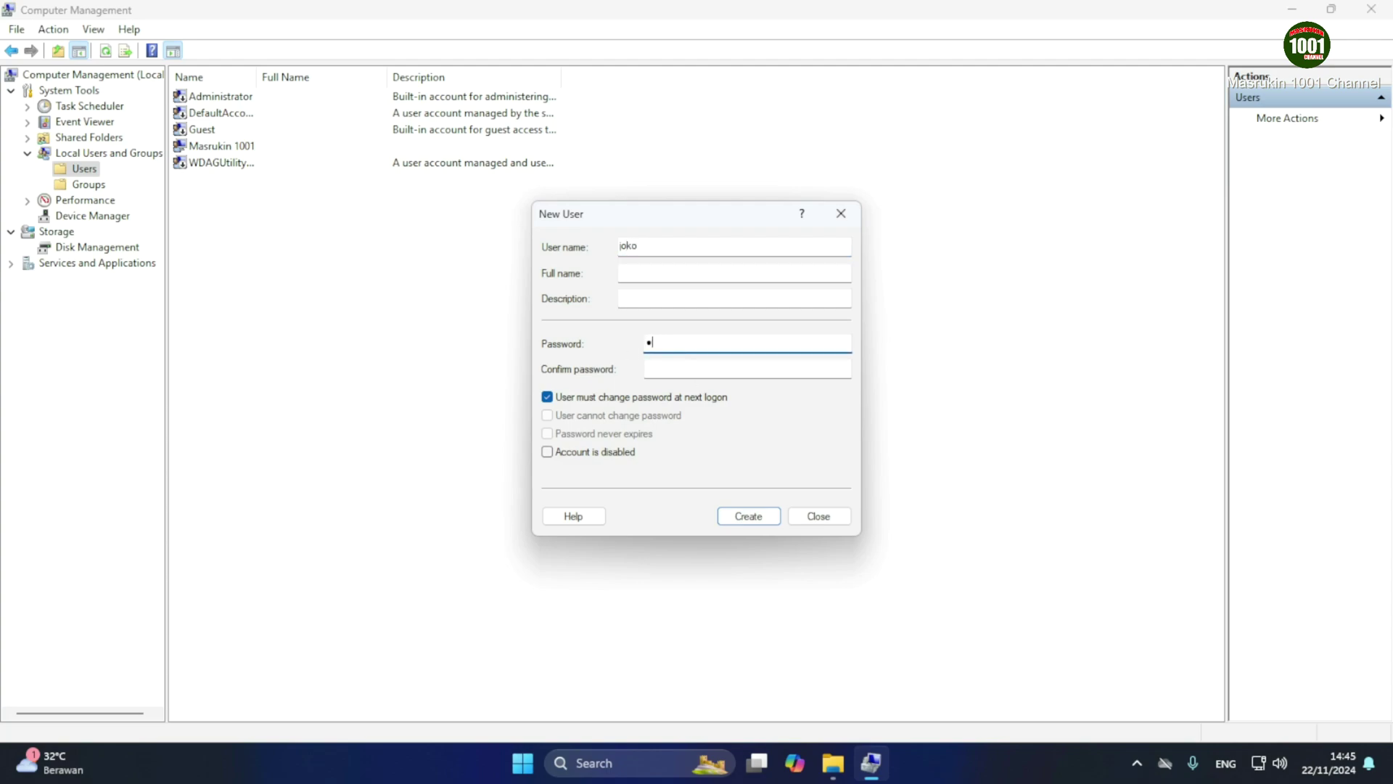
left_click(664, 369)
type("12")
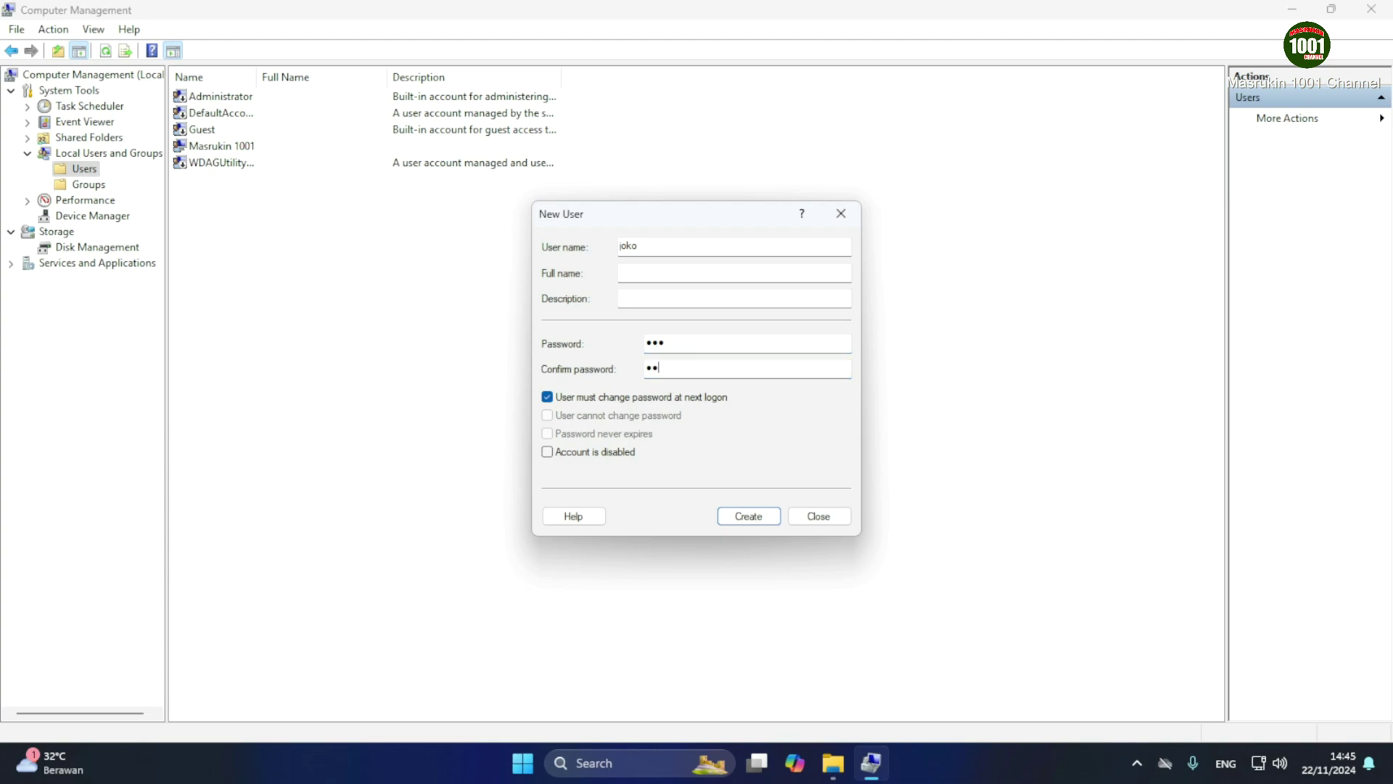
type("3")
left_click(564, 399)
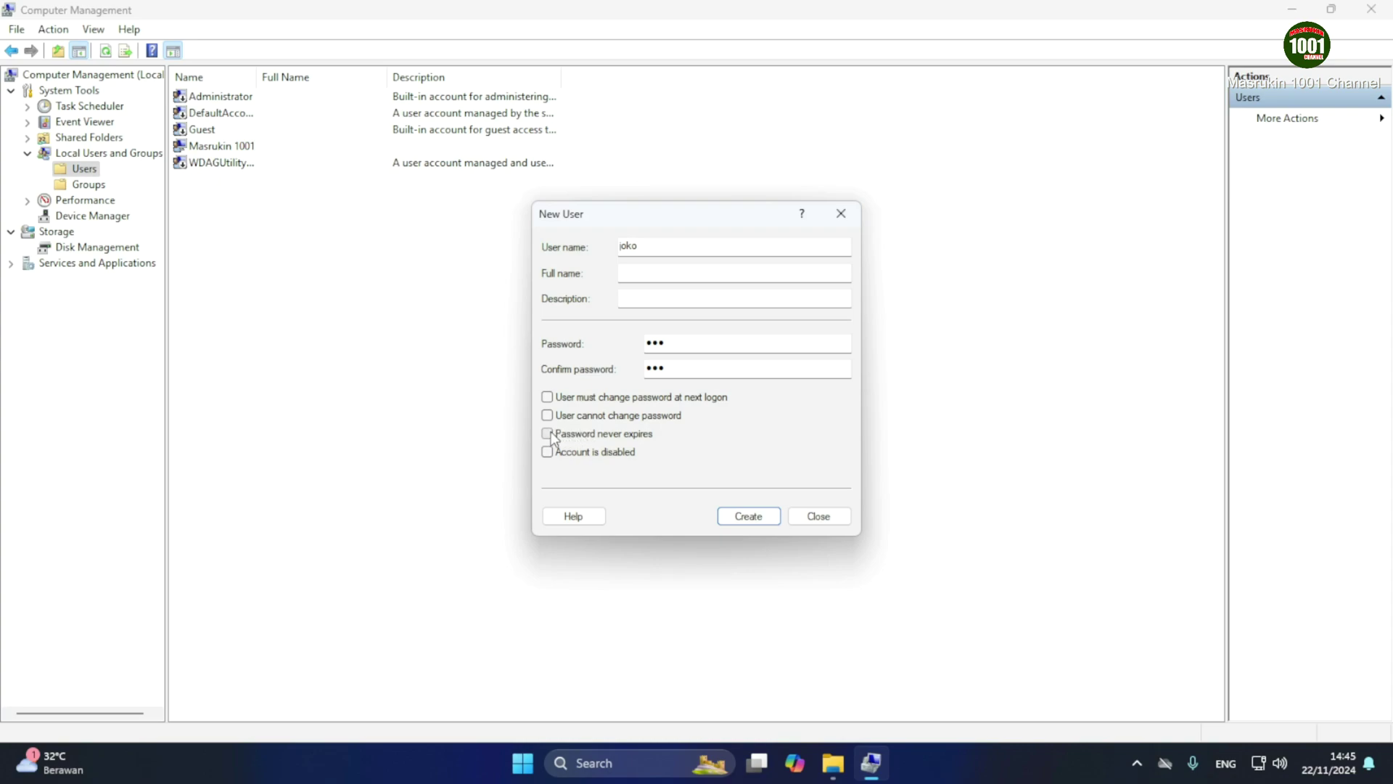
left_click(548, 435)
left_click(752, 517)
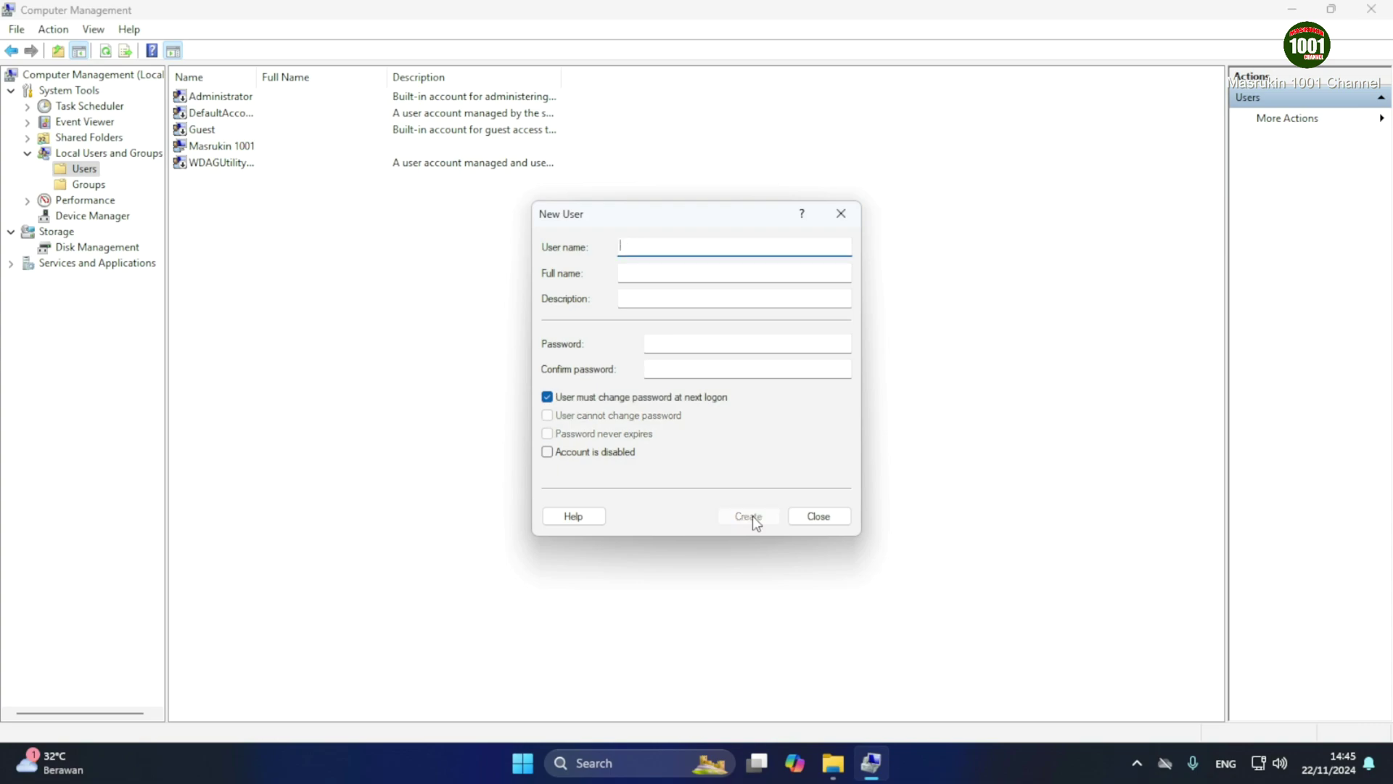
left_click(820, 517)
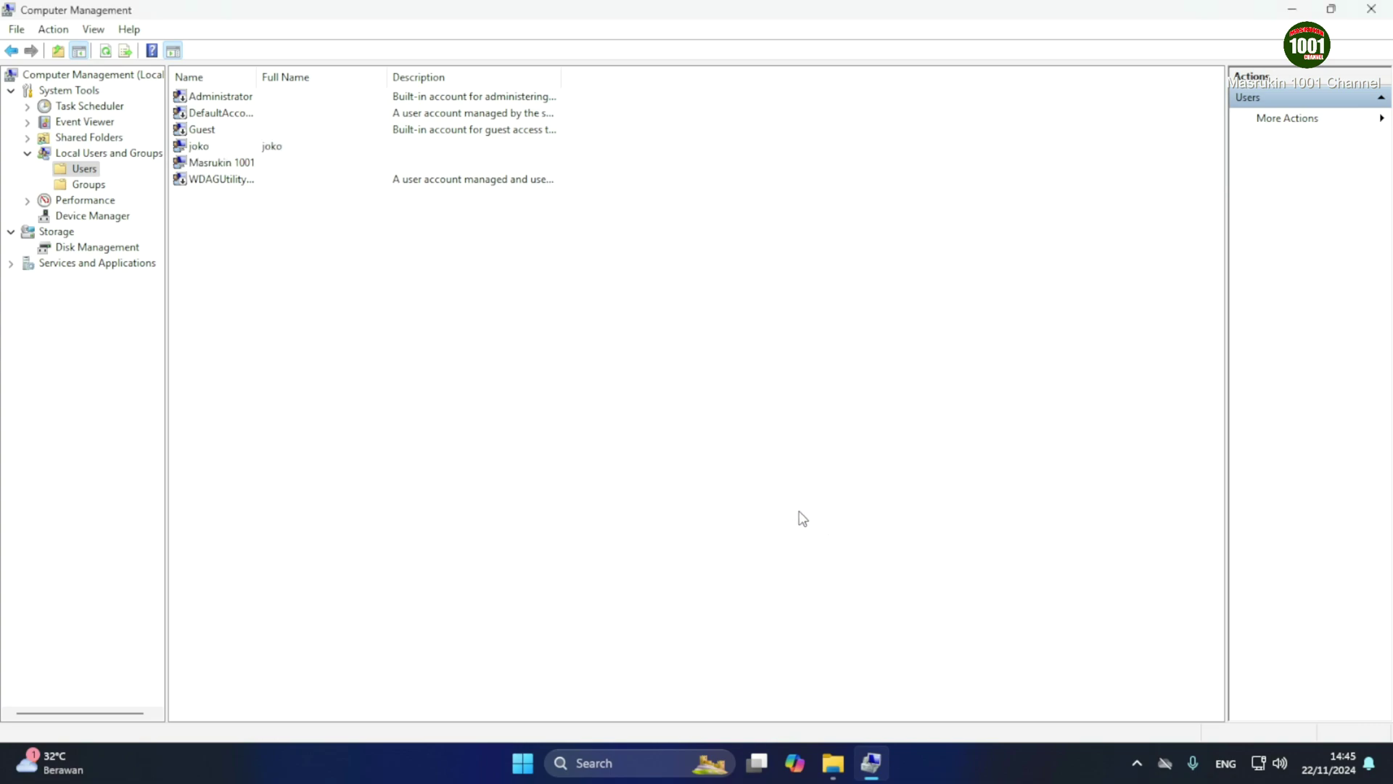
Start a new user from the Users list and enter the second account's user name
right_click(331, 275)
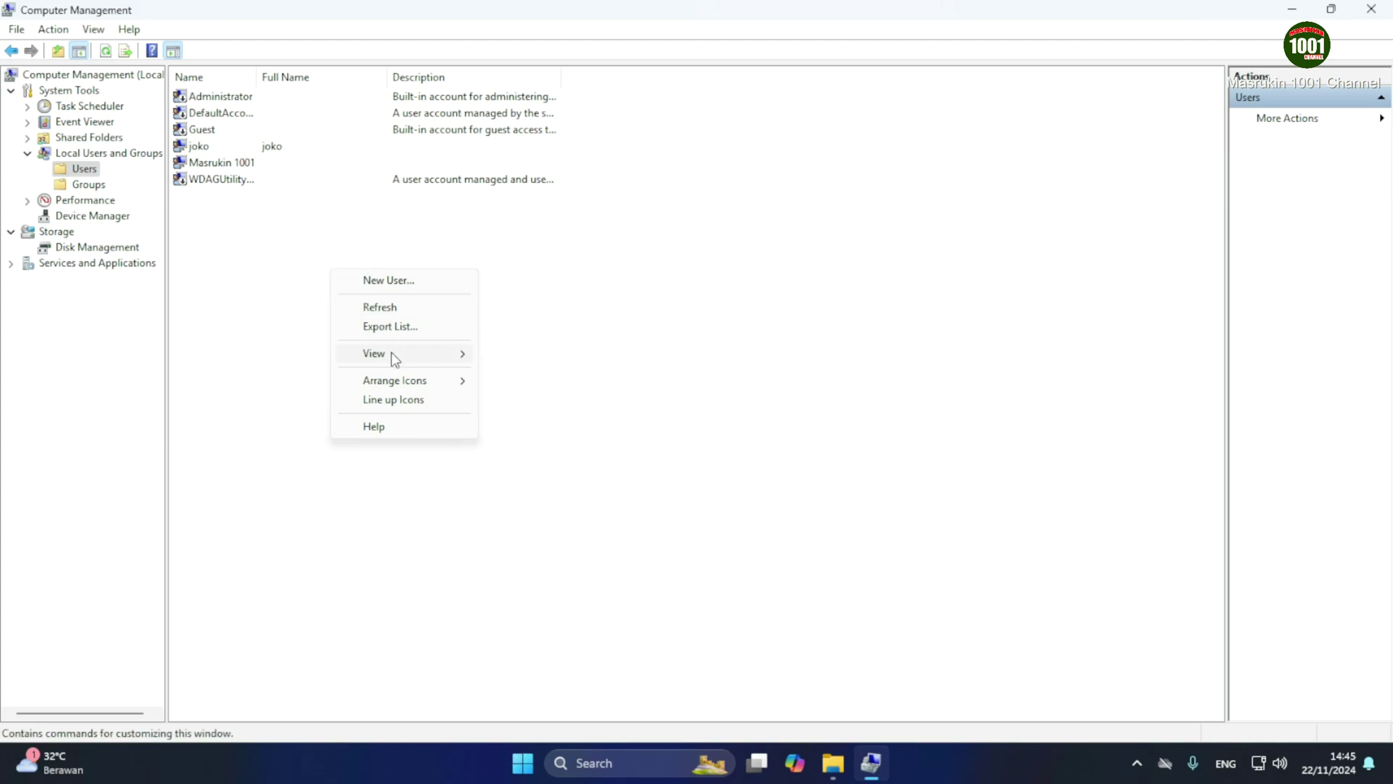
mouse_move(391, 351)
left_click(392, 280)
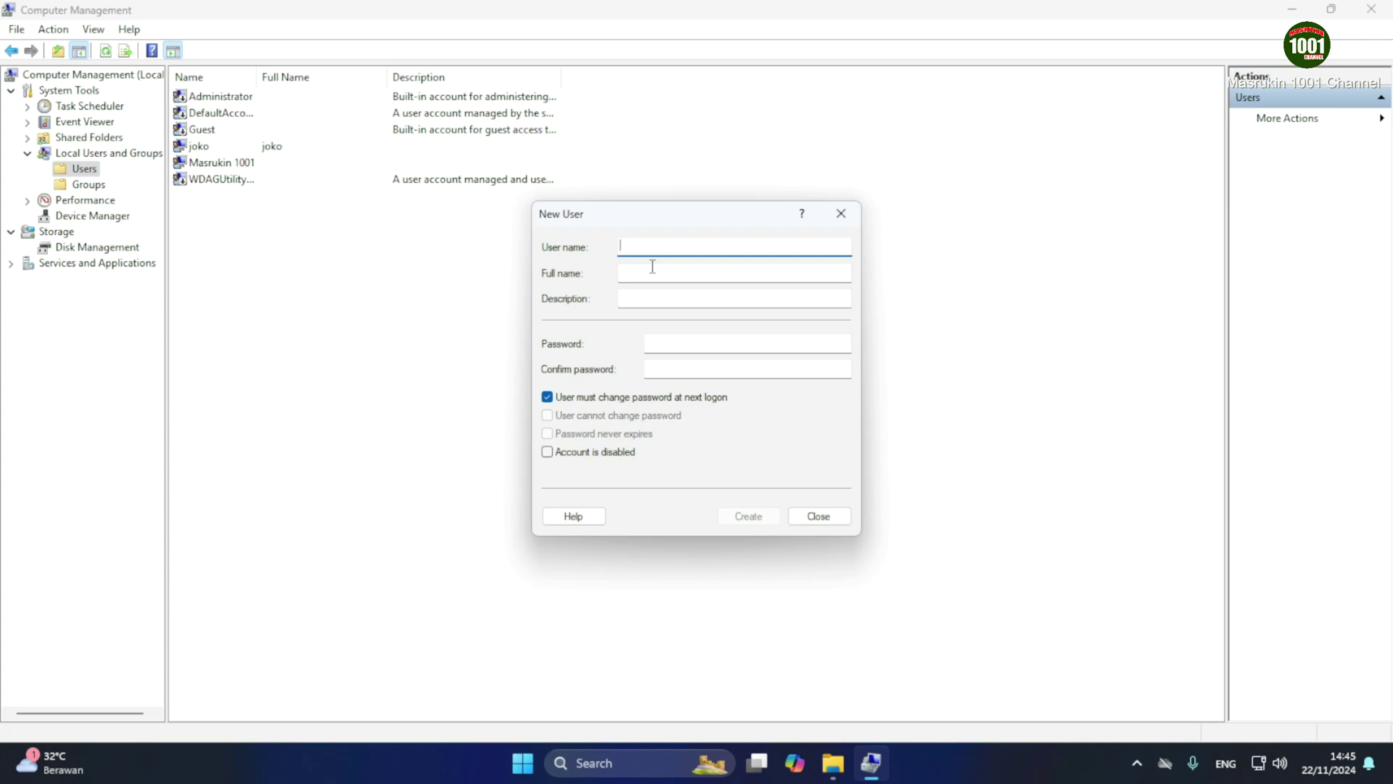
type("budi")
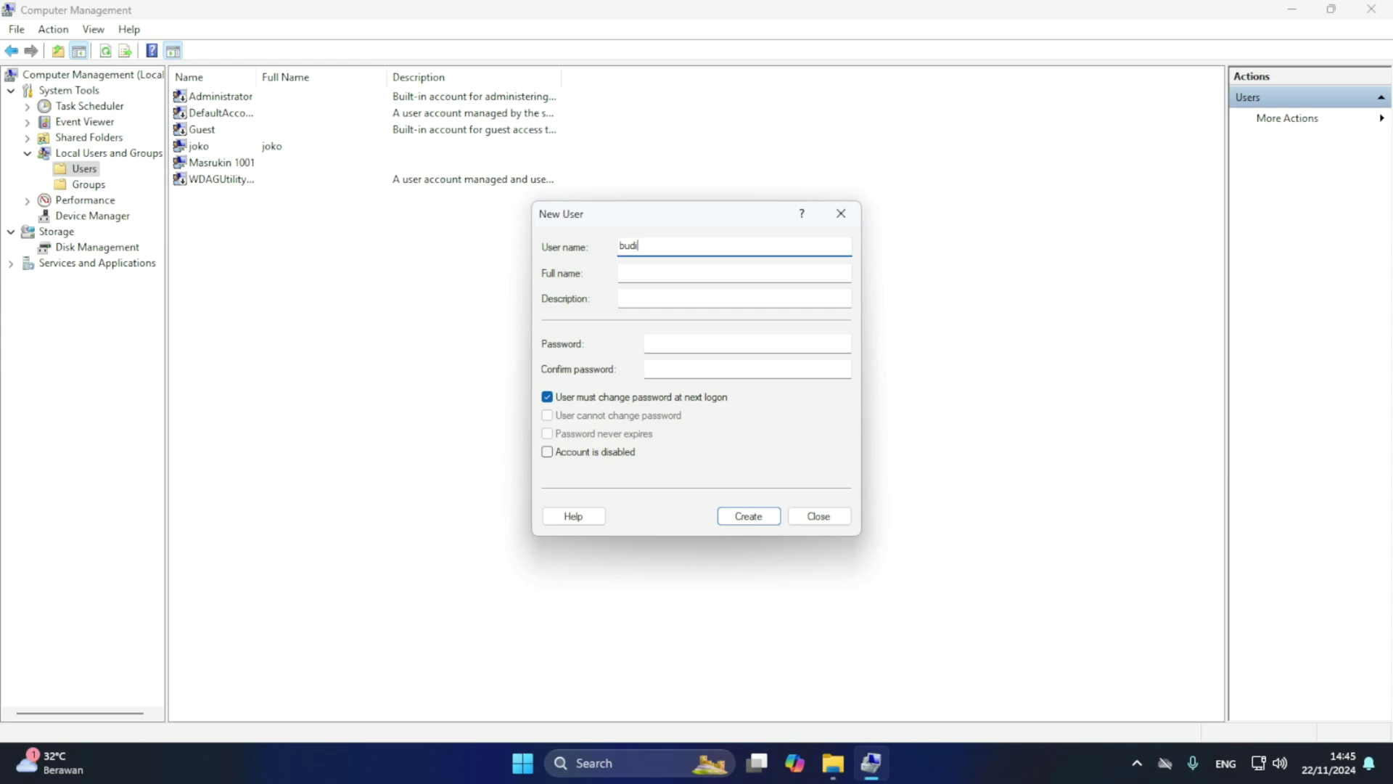
Set and confirm its password, untick must-change, make it never expire, and create the account
left_click(668, 345)
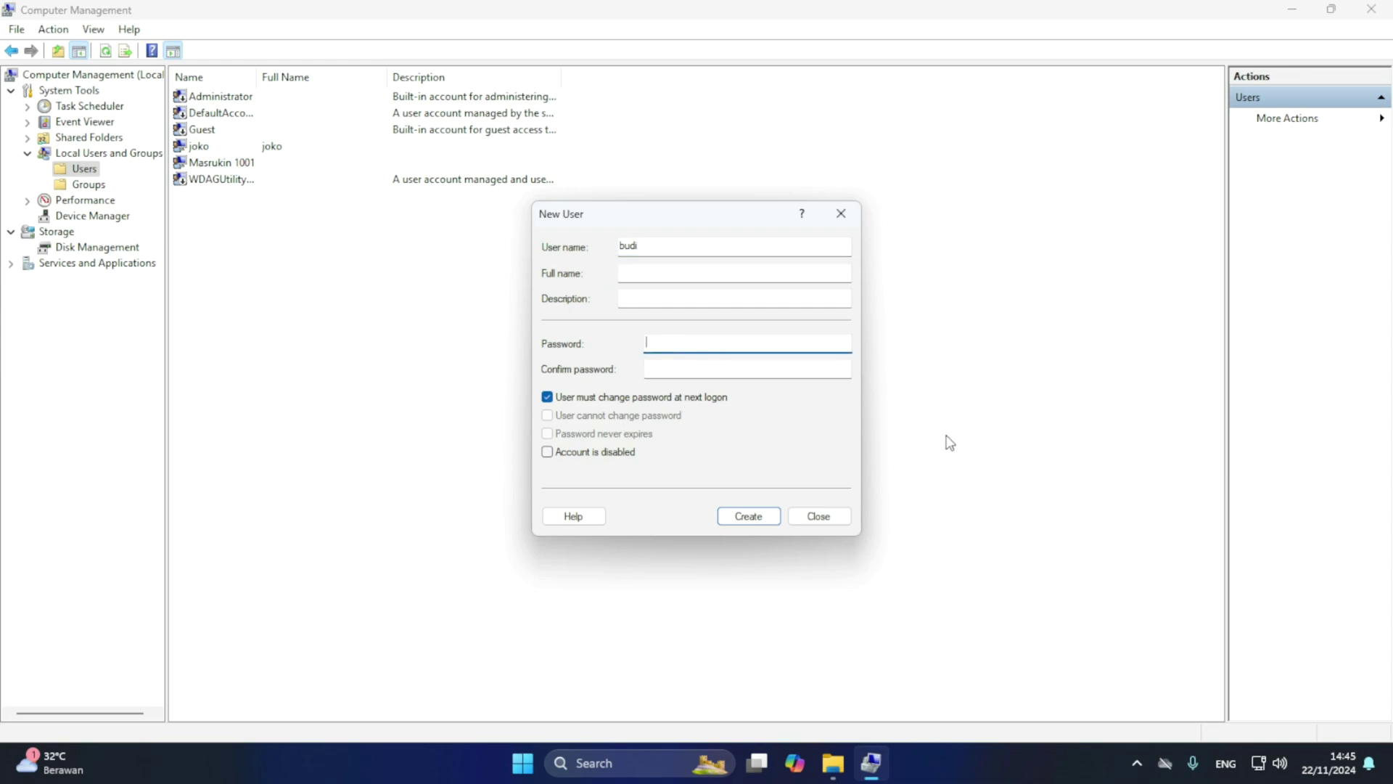
type("1234")
left_click(653, 369)
type("12")
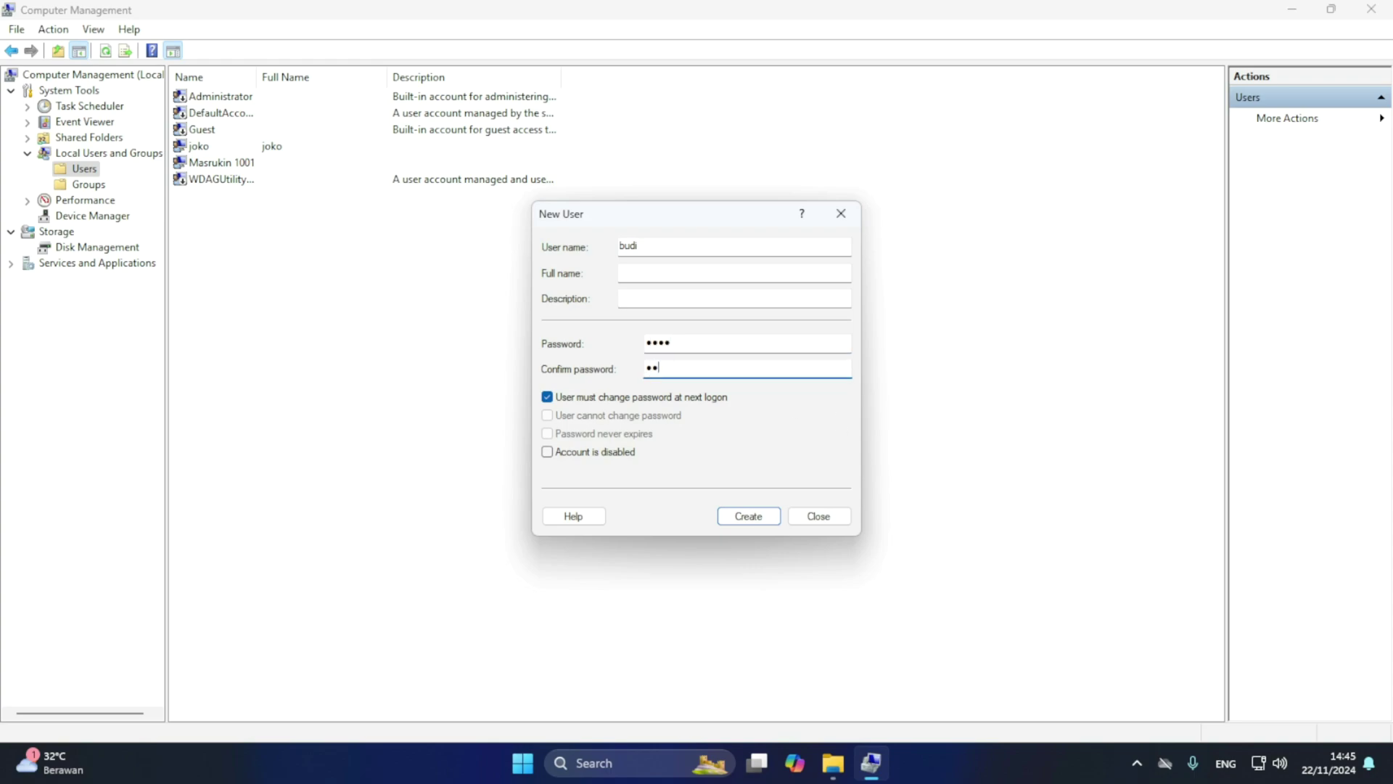
left_click(680, 340)
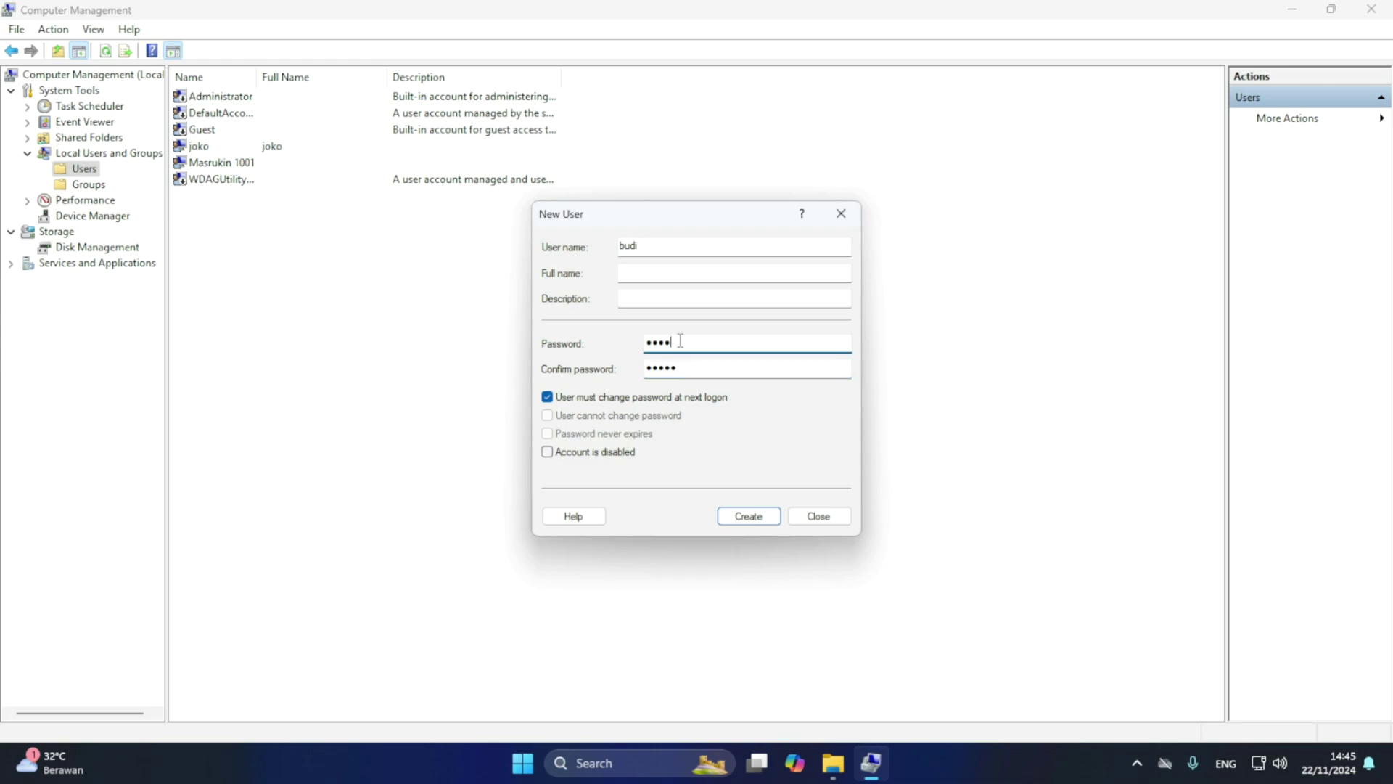
type("5")
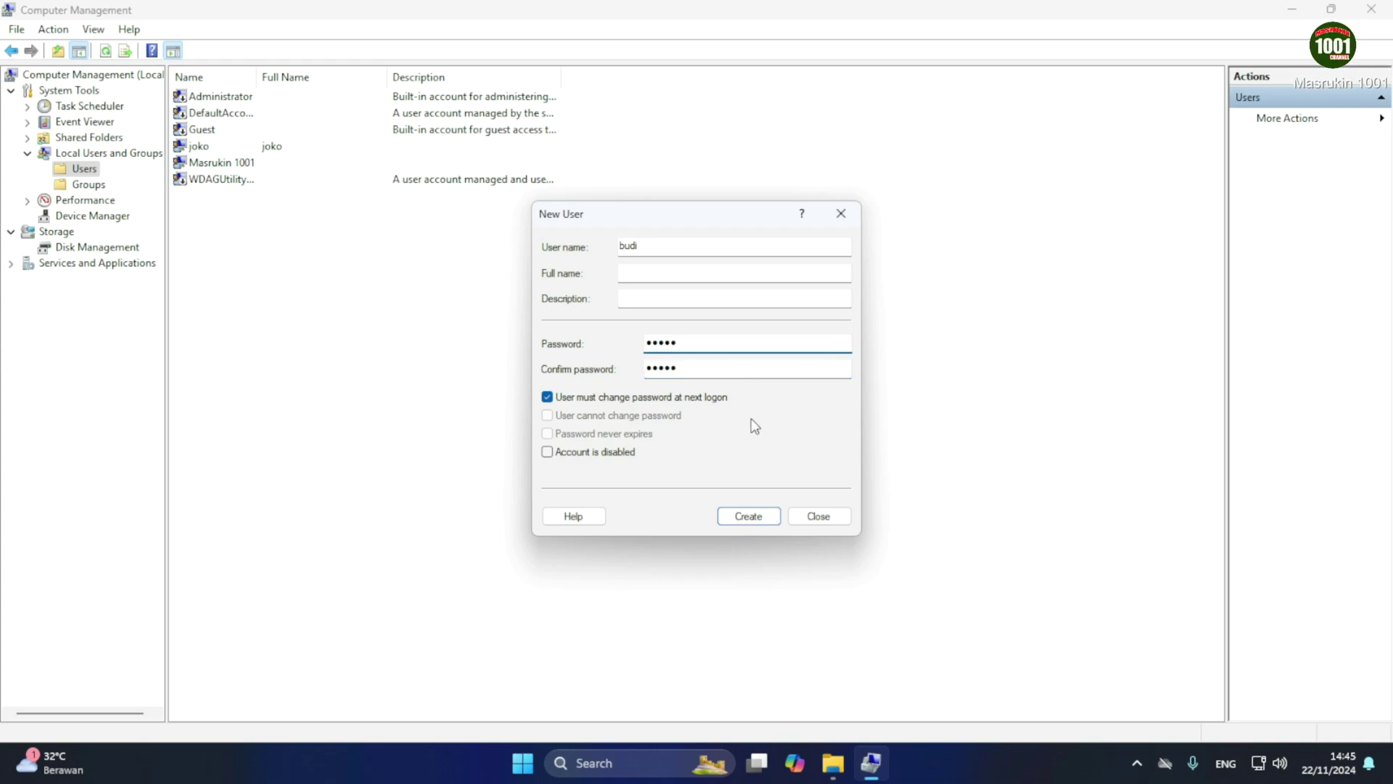
left_click(557, 397)
left_click(548, 433)
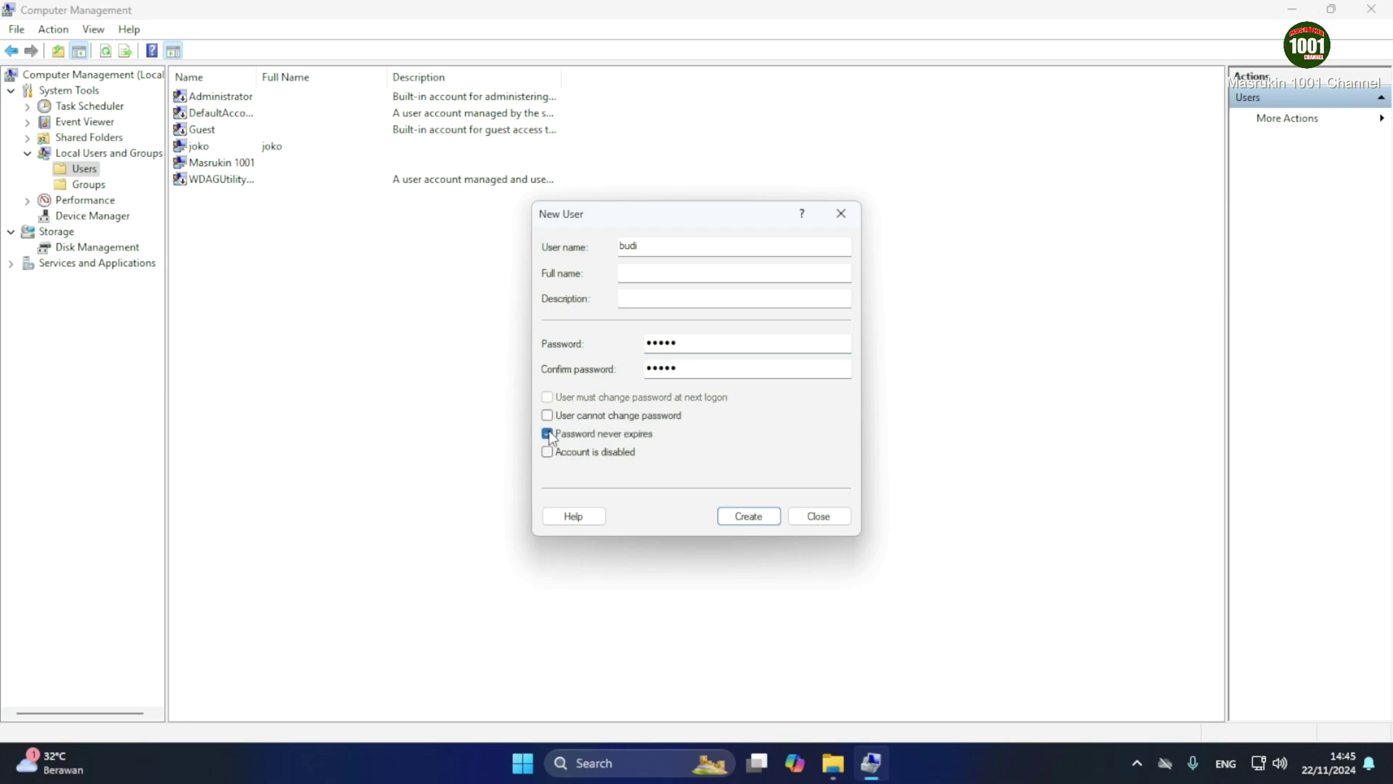
left_click(735, 516)
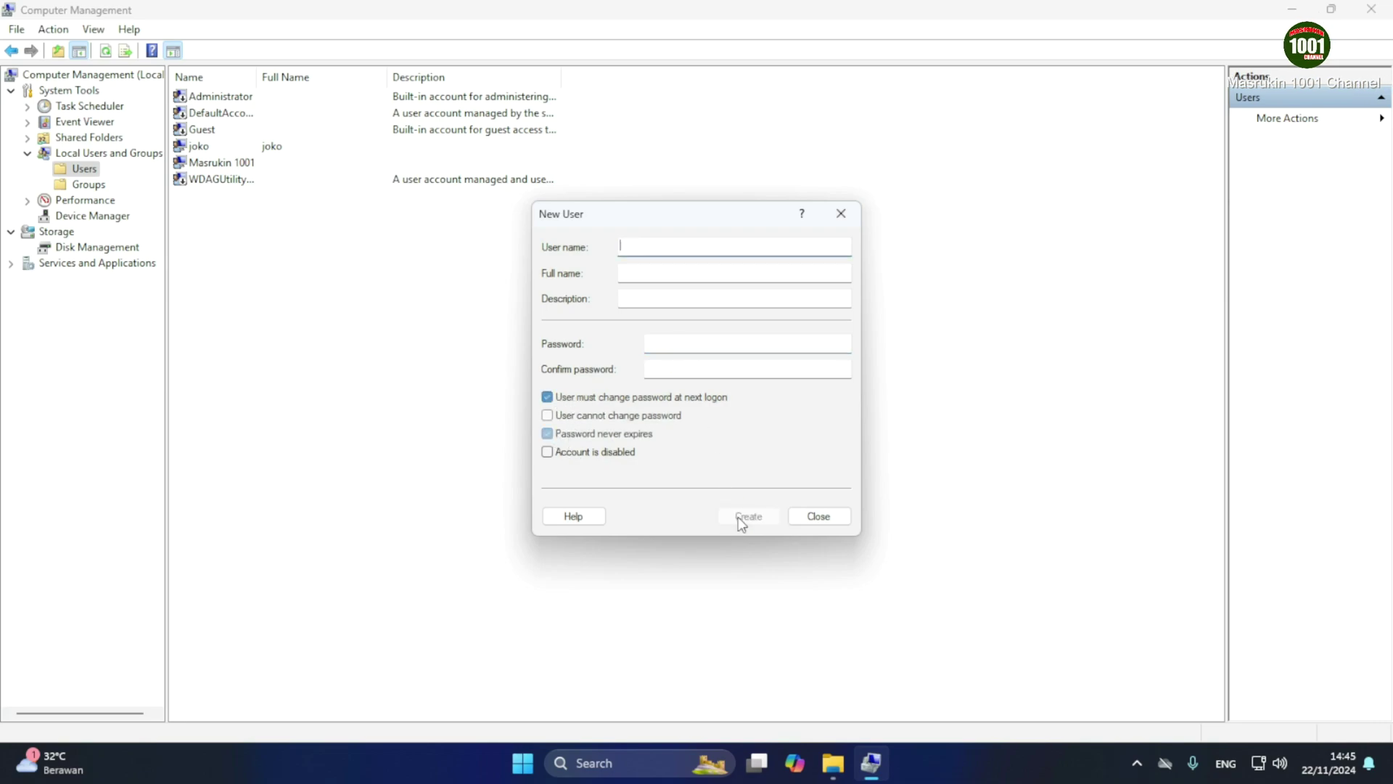
left_click(818, 515)
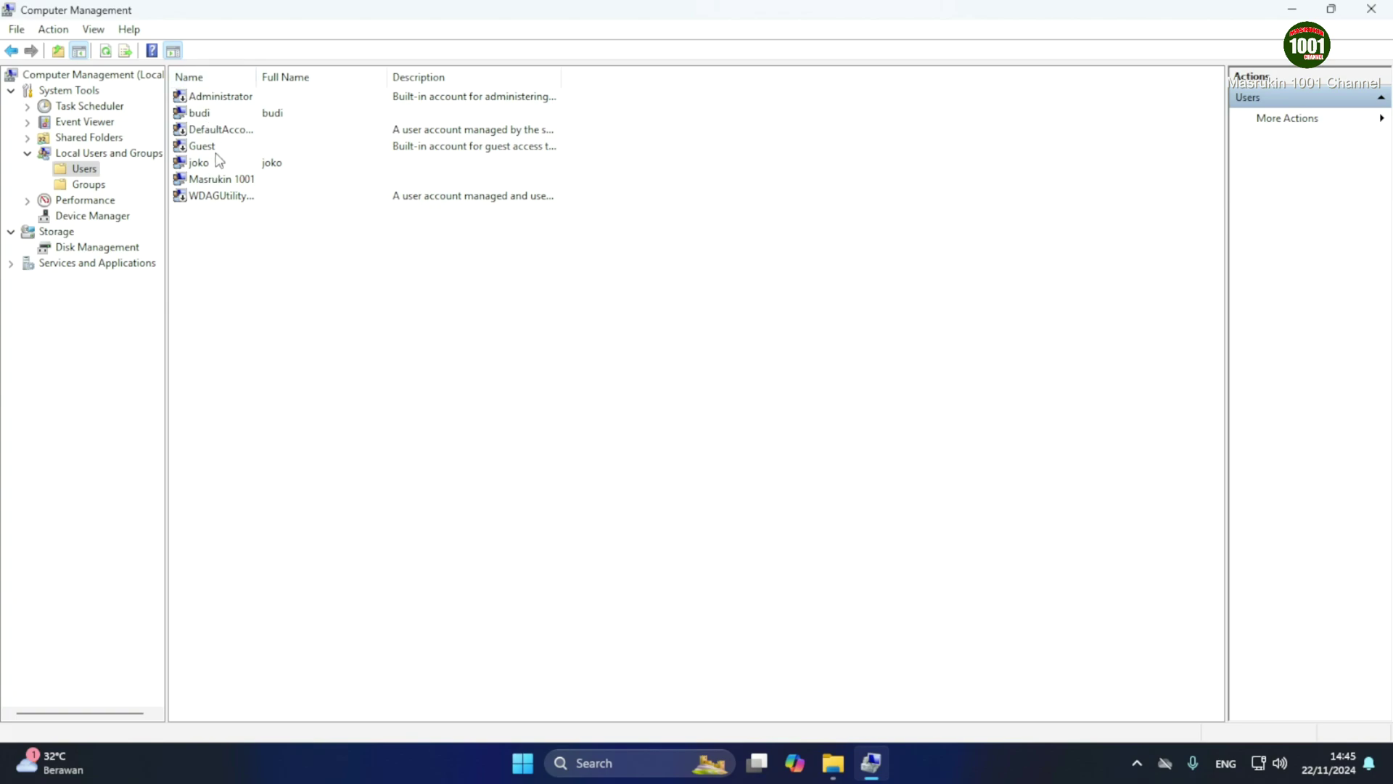
Close Computer Management and the Home window, then open New Volume (D:) from This PC
left_click(1379, 10)
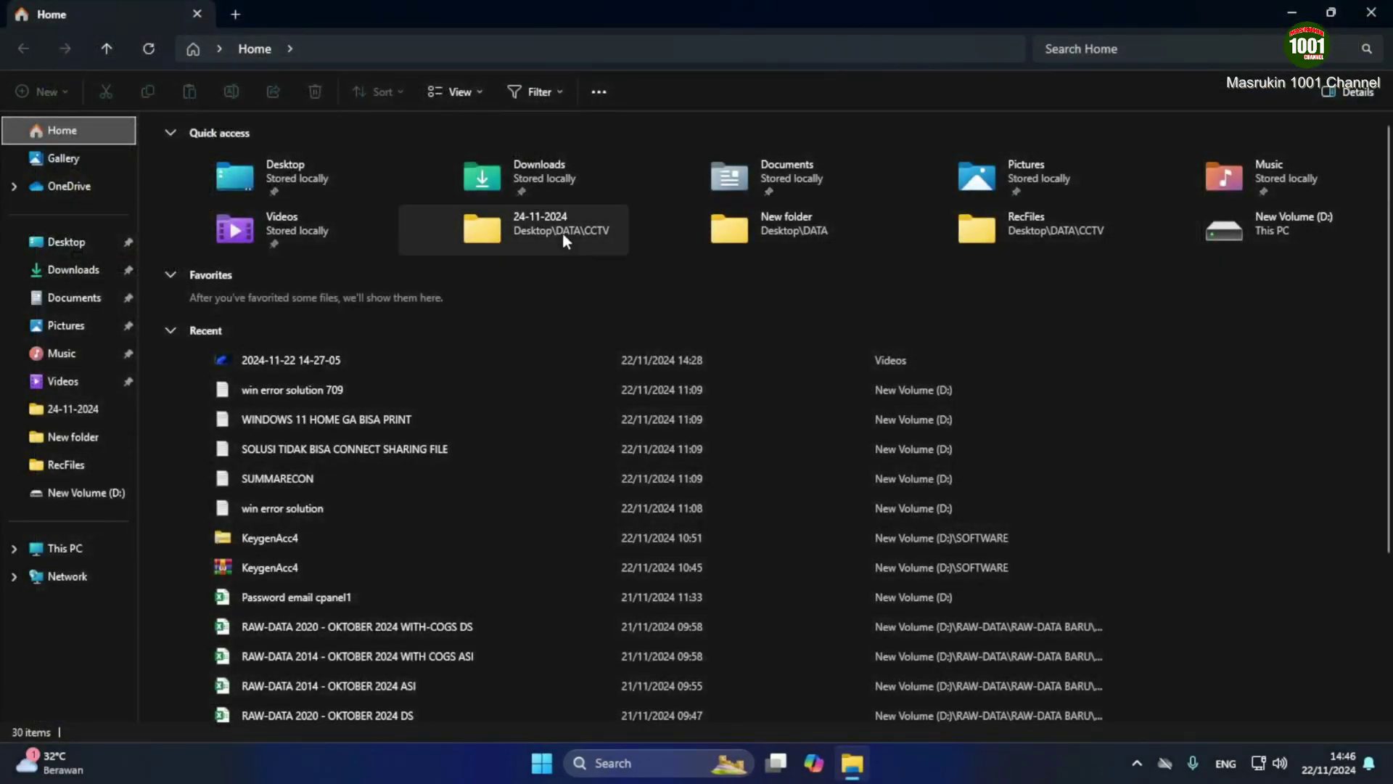
left_click(1372, 12)
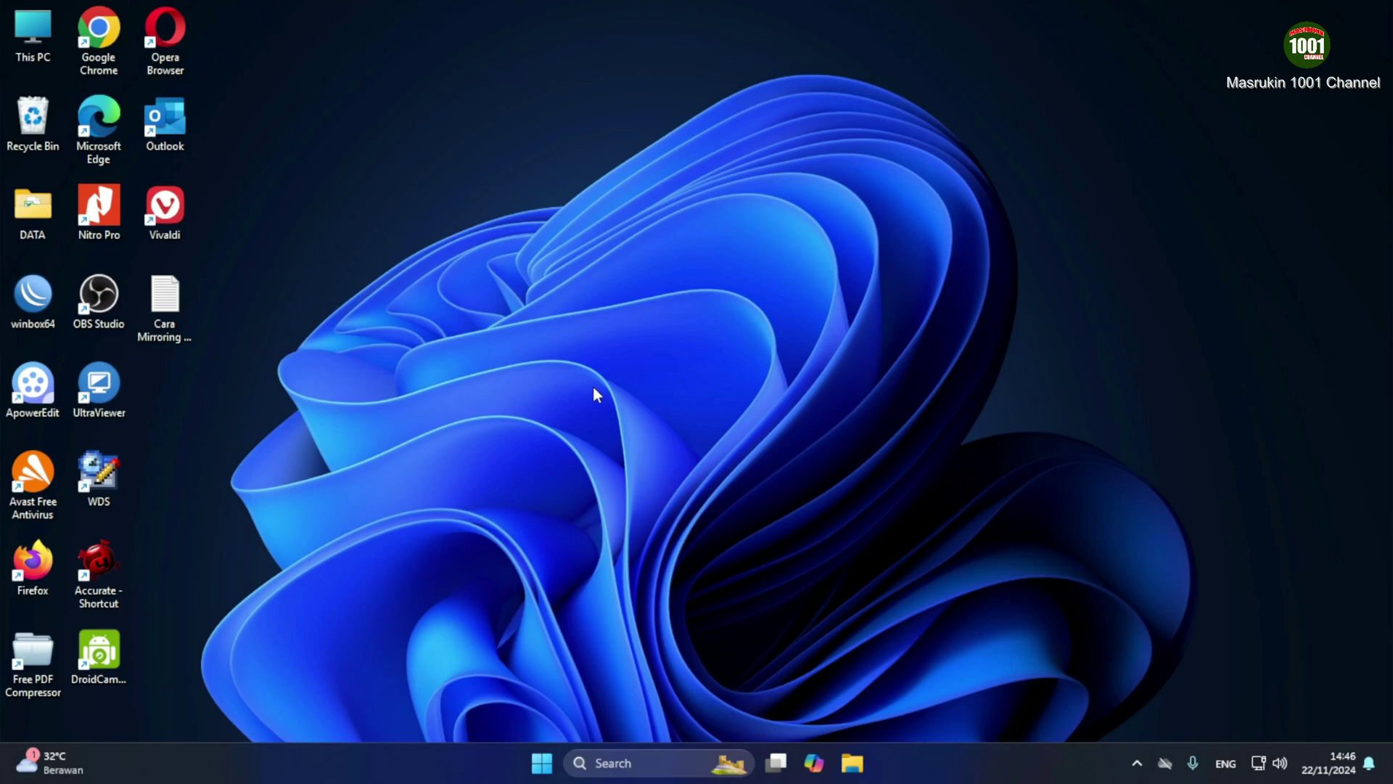
double_click(36, 29)
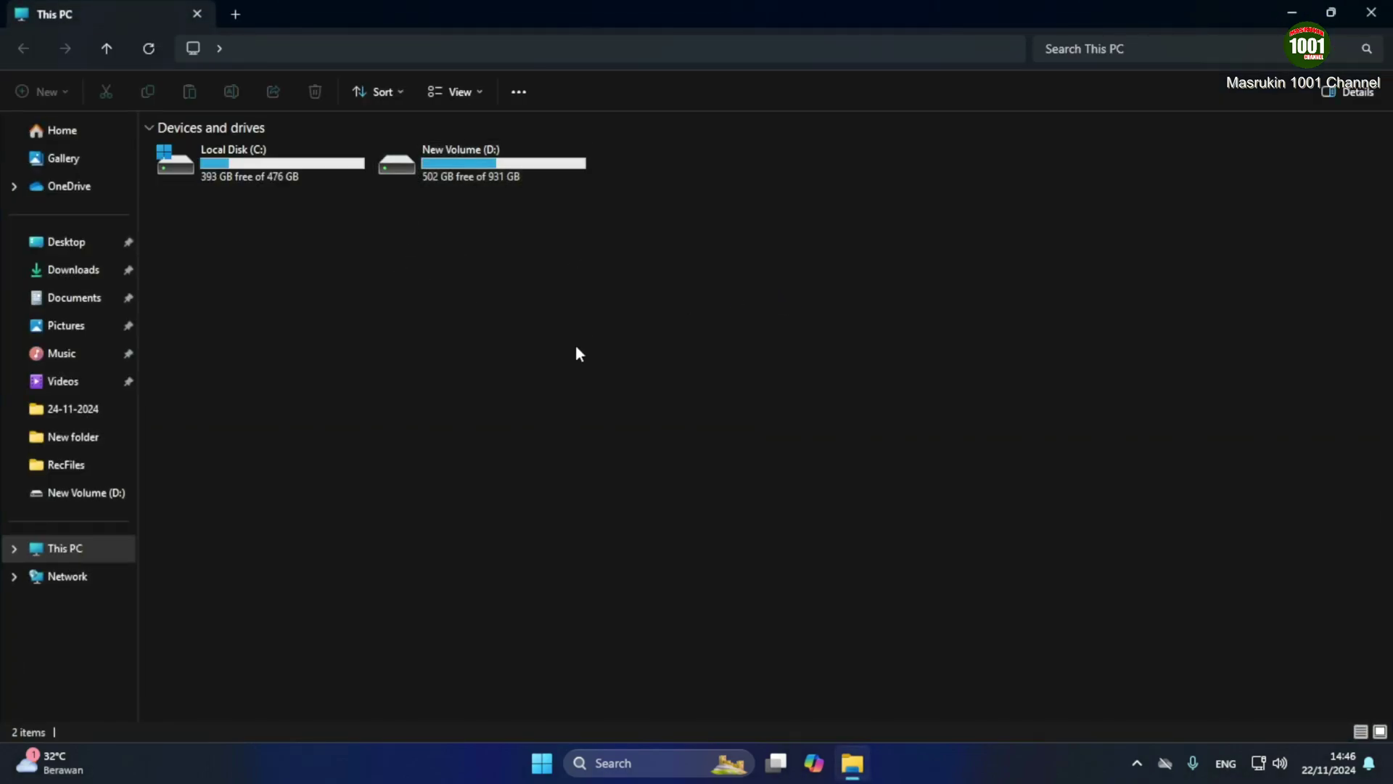
left_click(404, 167)
double_click(403, 164)
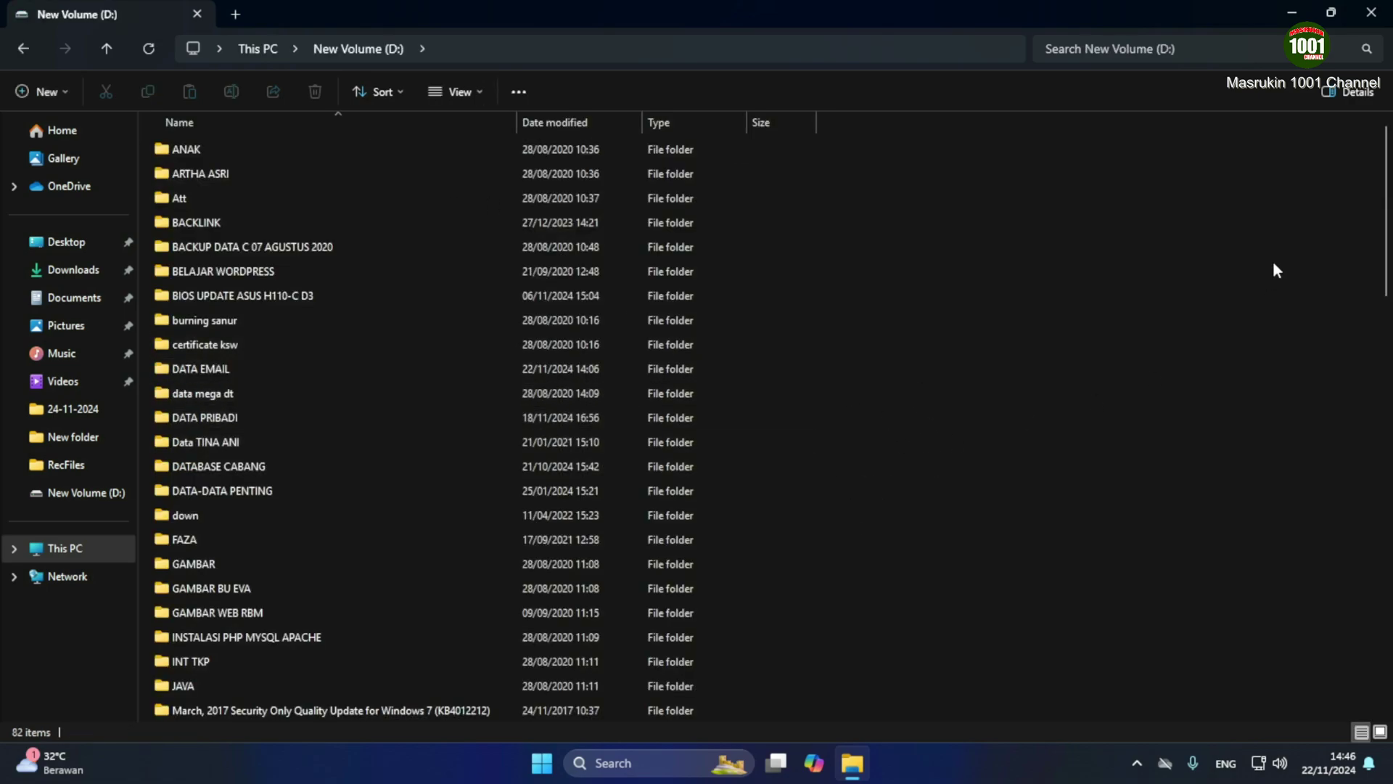
Bring up the full classic options menu for the VIDEO TUTORIAL folder
scroll(1354, 317, "down", 7)
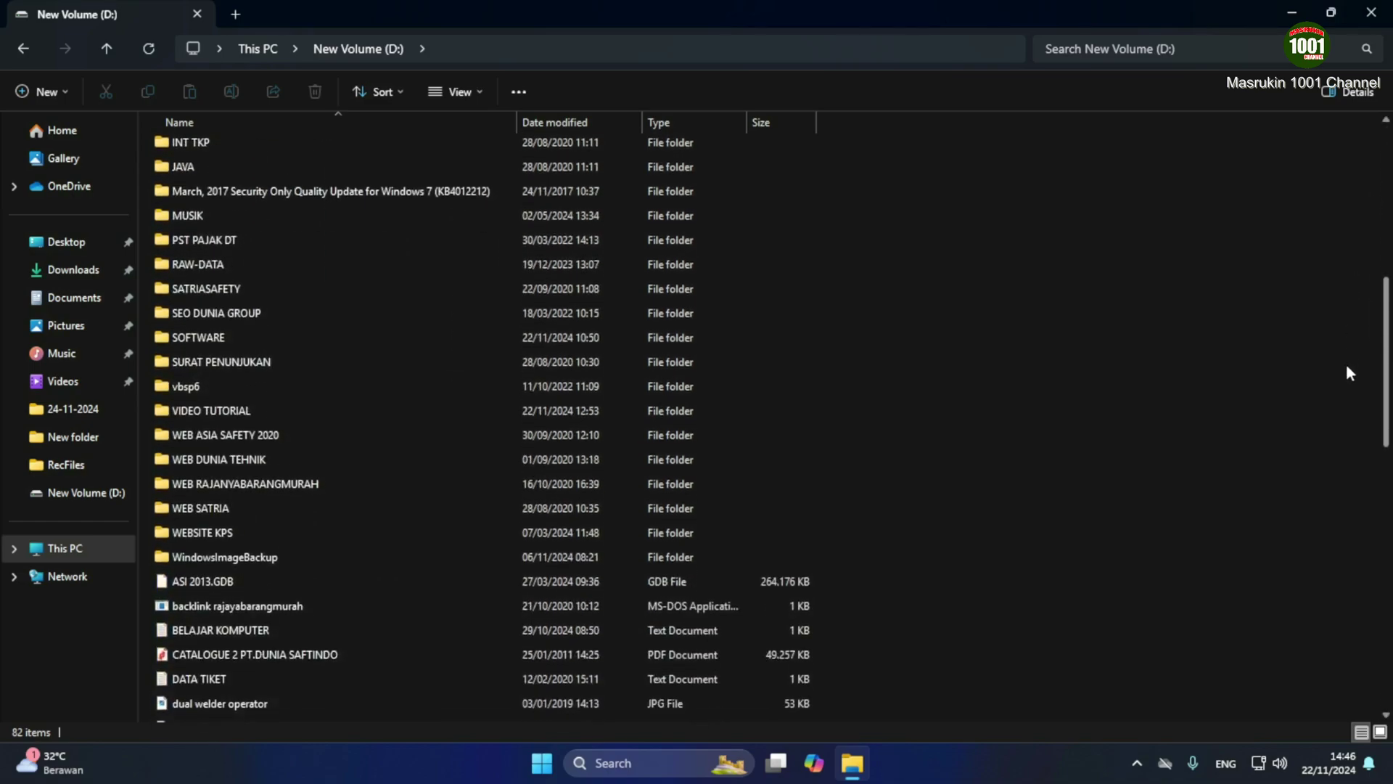
scroll(1344, 374, "down", 1)
scroll(1351, 341, "up", 2)
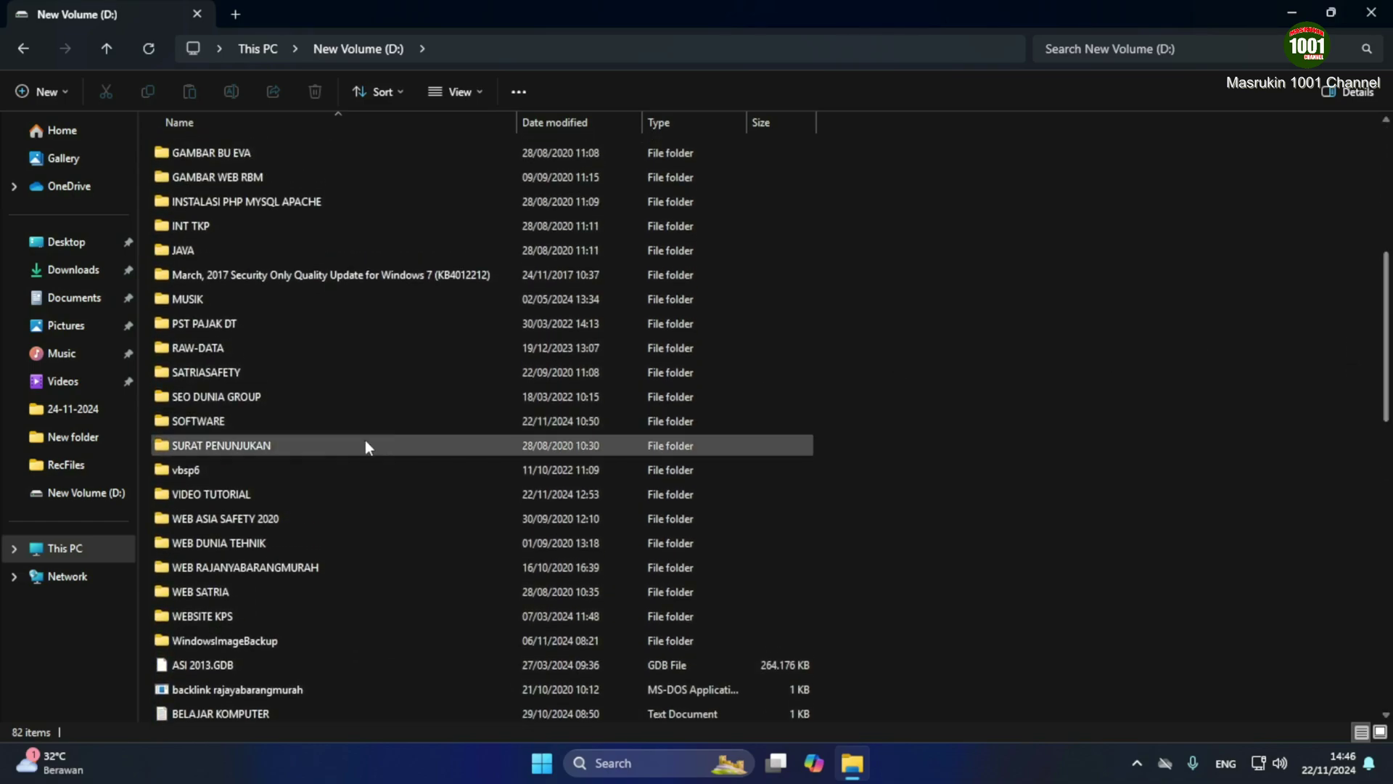
left_click(218, 494)
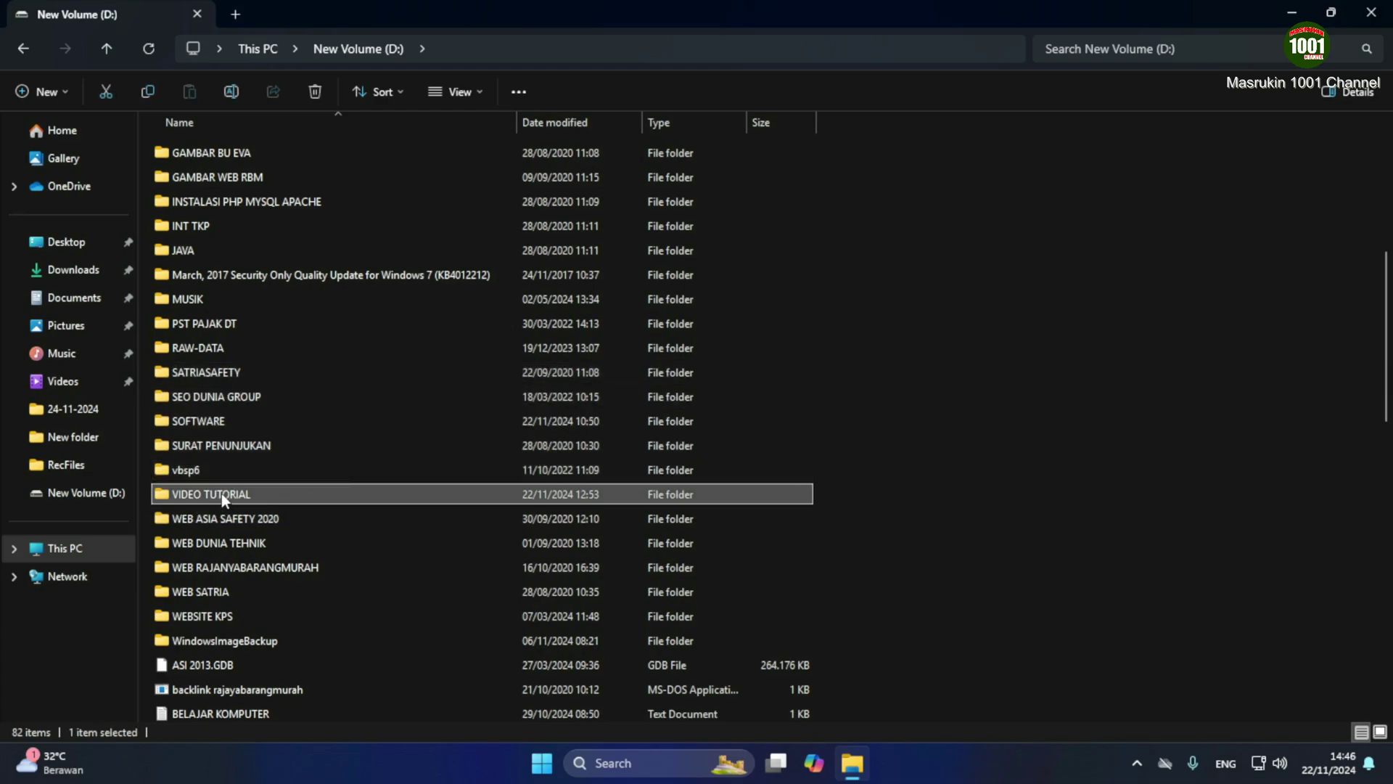
right_click(221, 494)
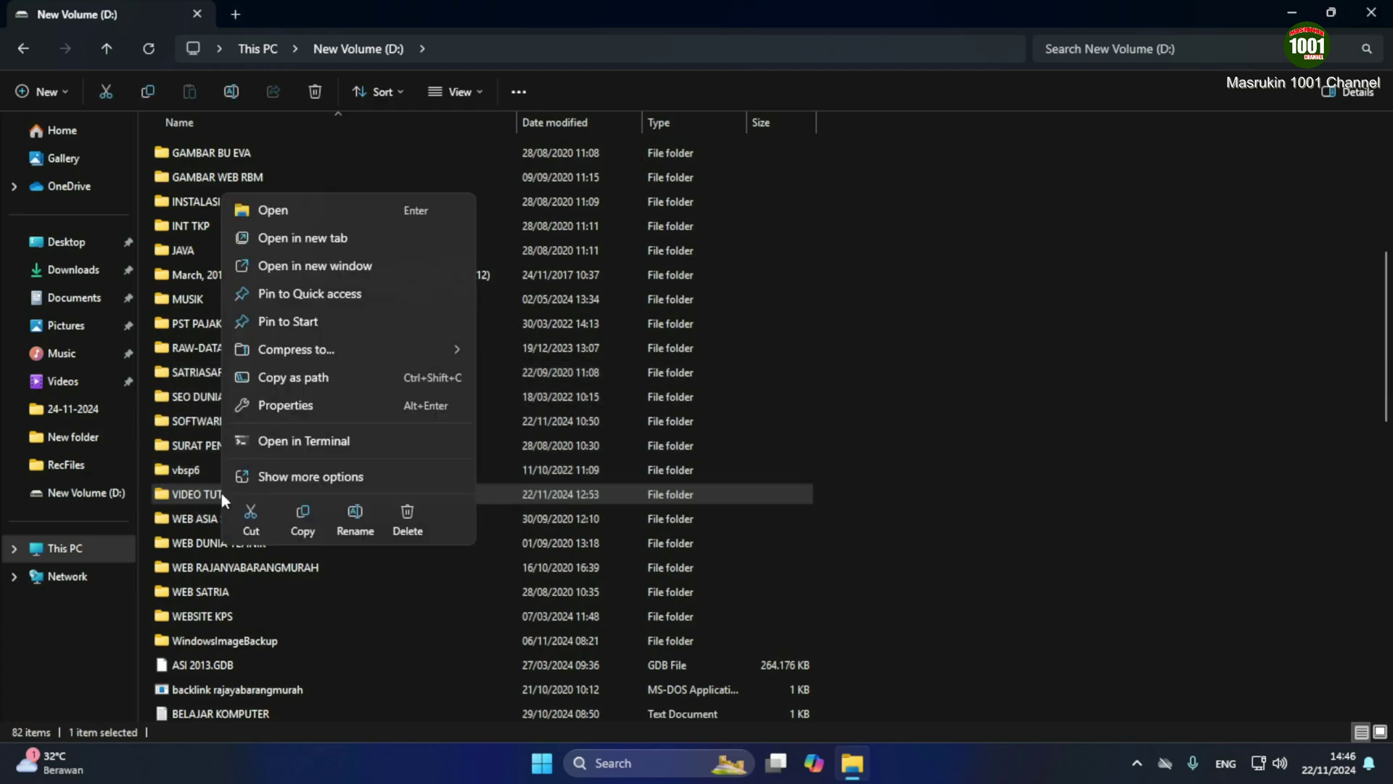
left_click(305, 477)
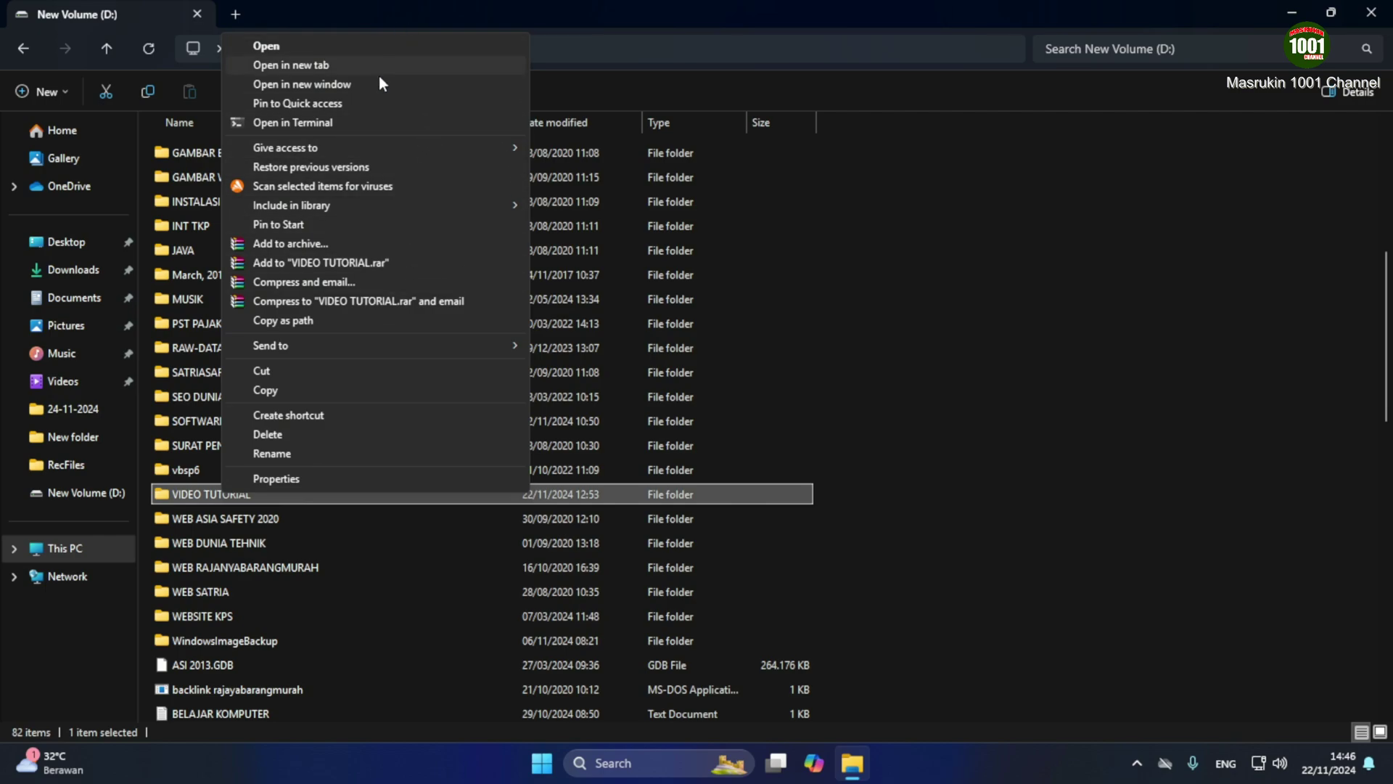
Share VIDEO TUTORIAL from its Sharing tab, adding the new local user with Read/Write permission
left_click(280, 477)
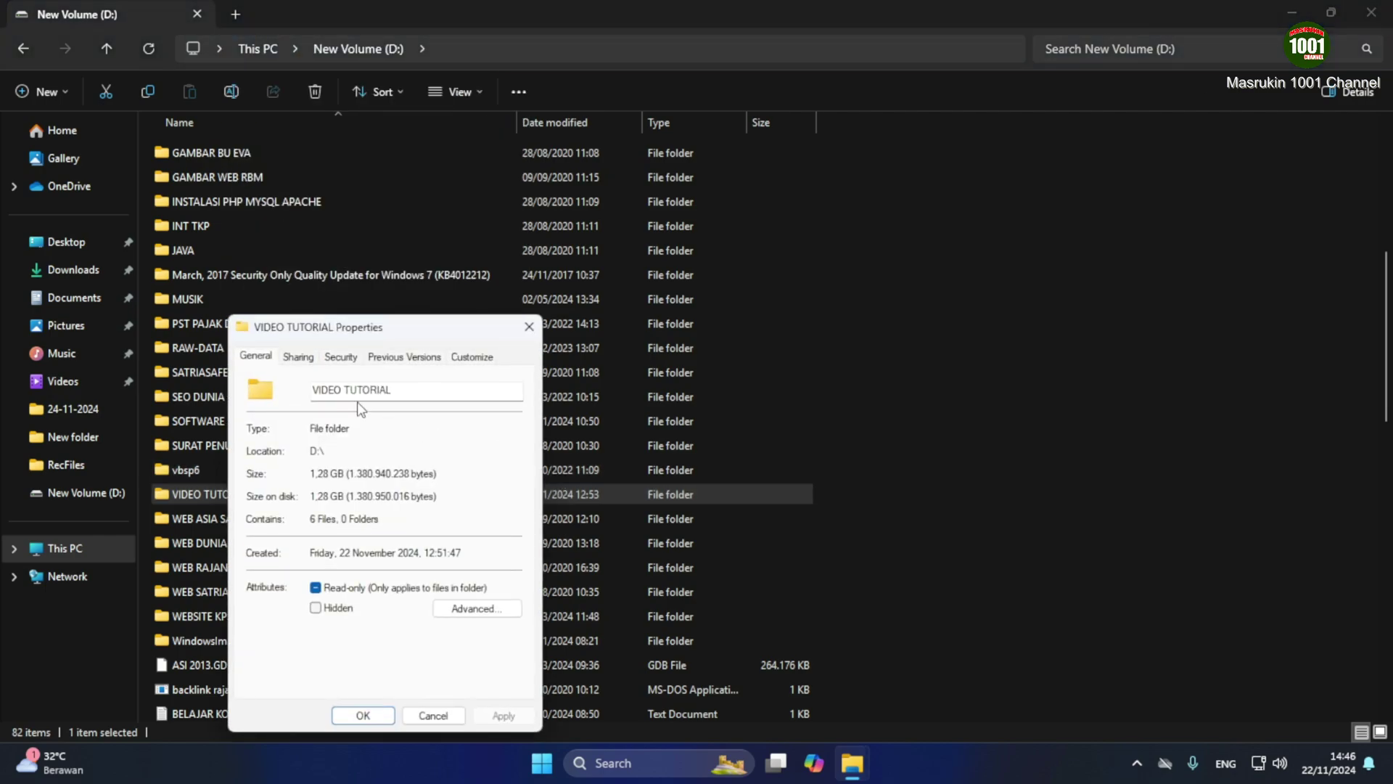
left_click(299, 358)
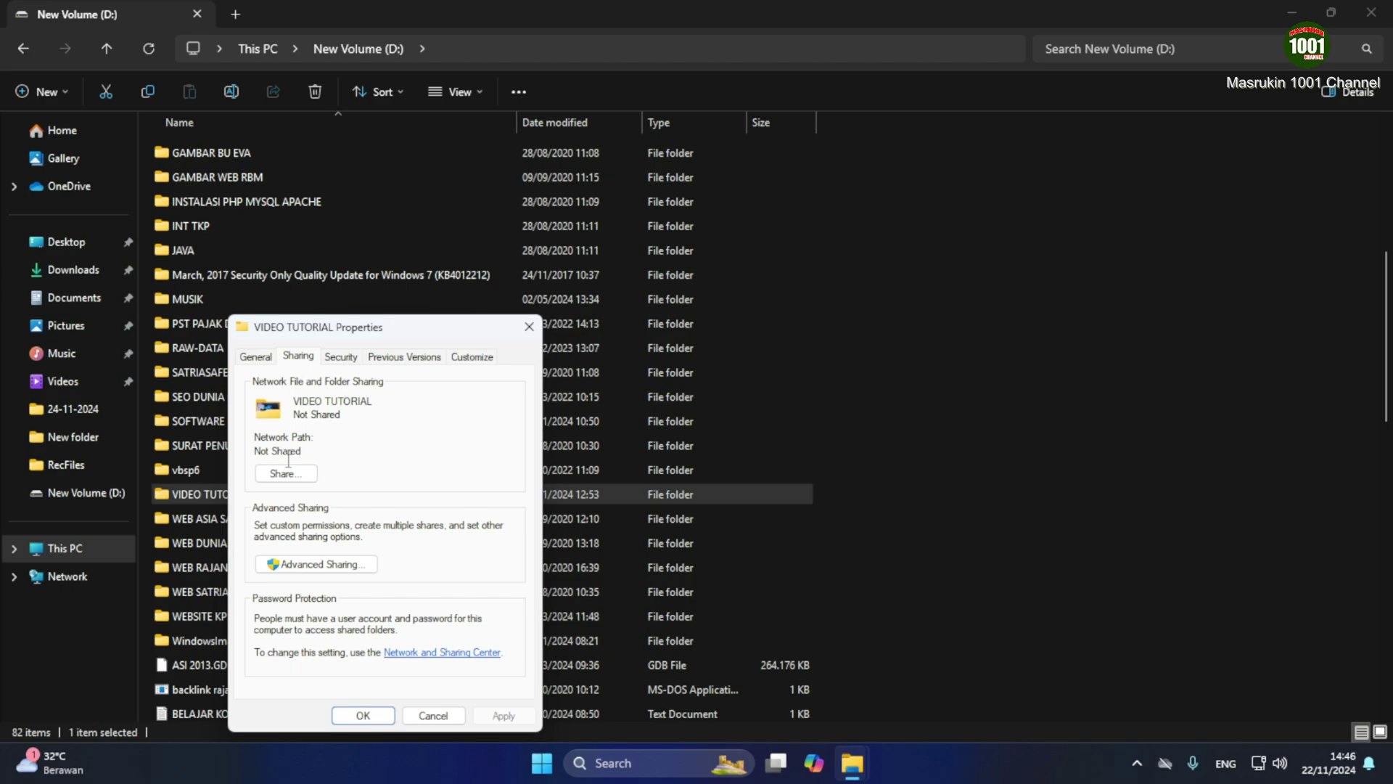
left_click(283, 480)
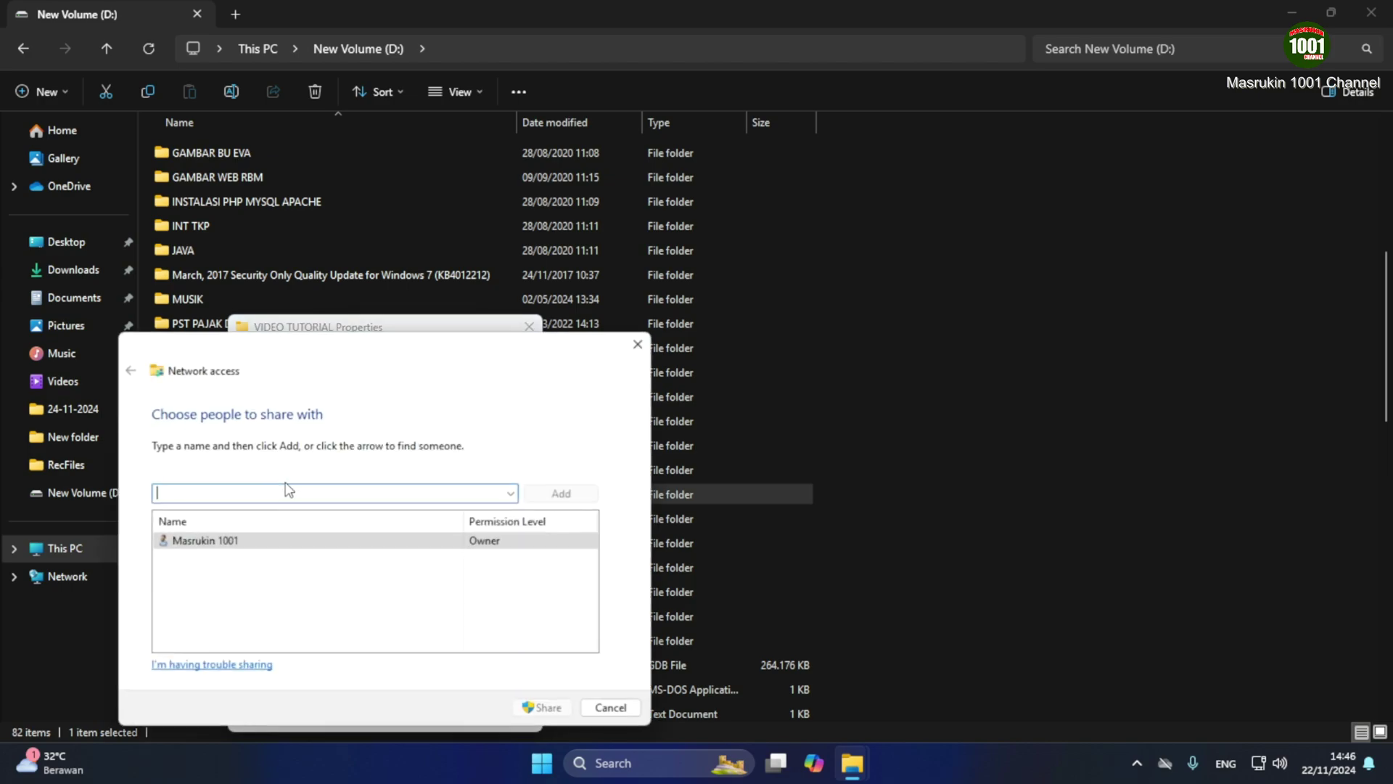
left_click(513, 494)
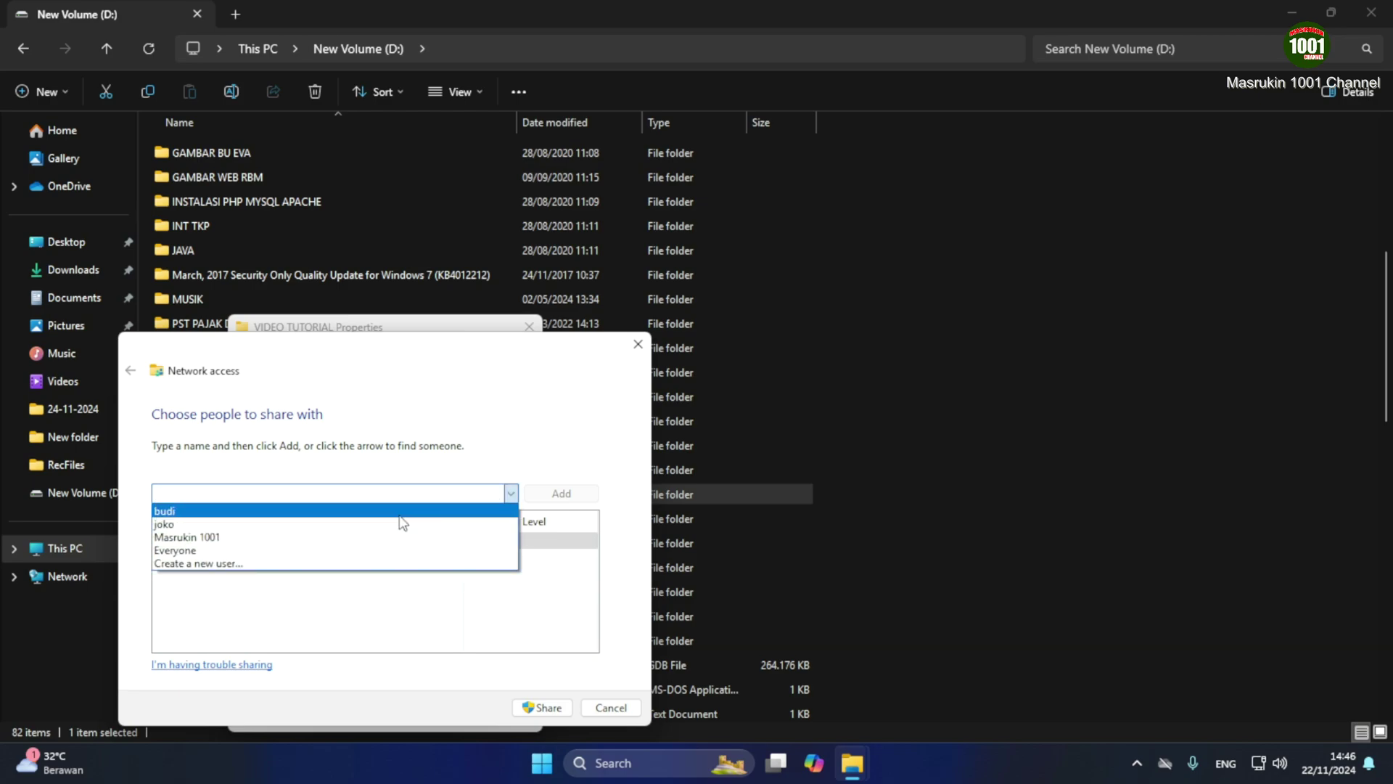
left_click(400, 512)
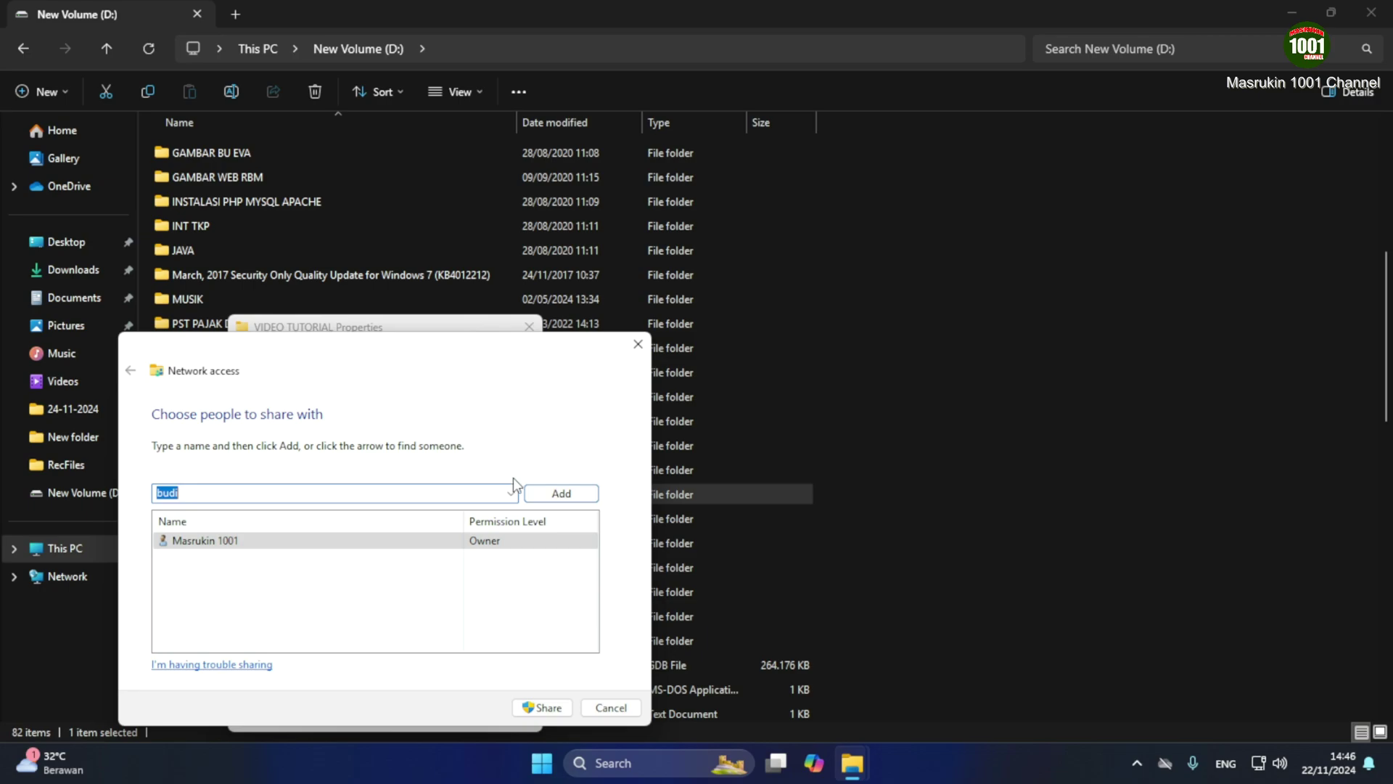
left_click(559, 492)
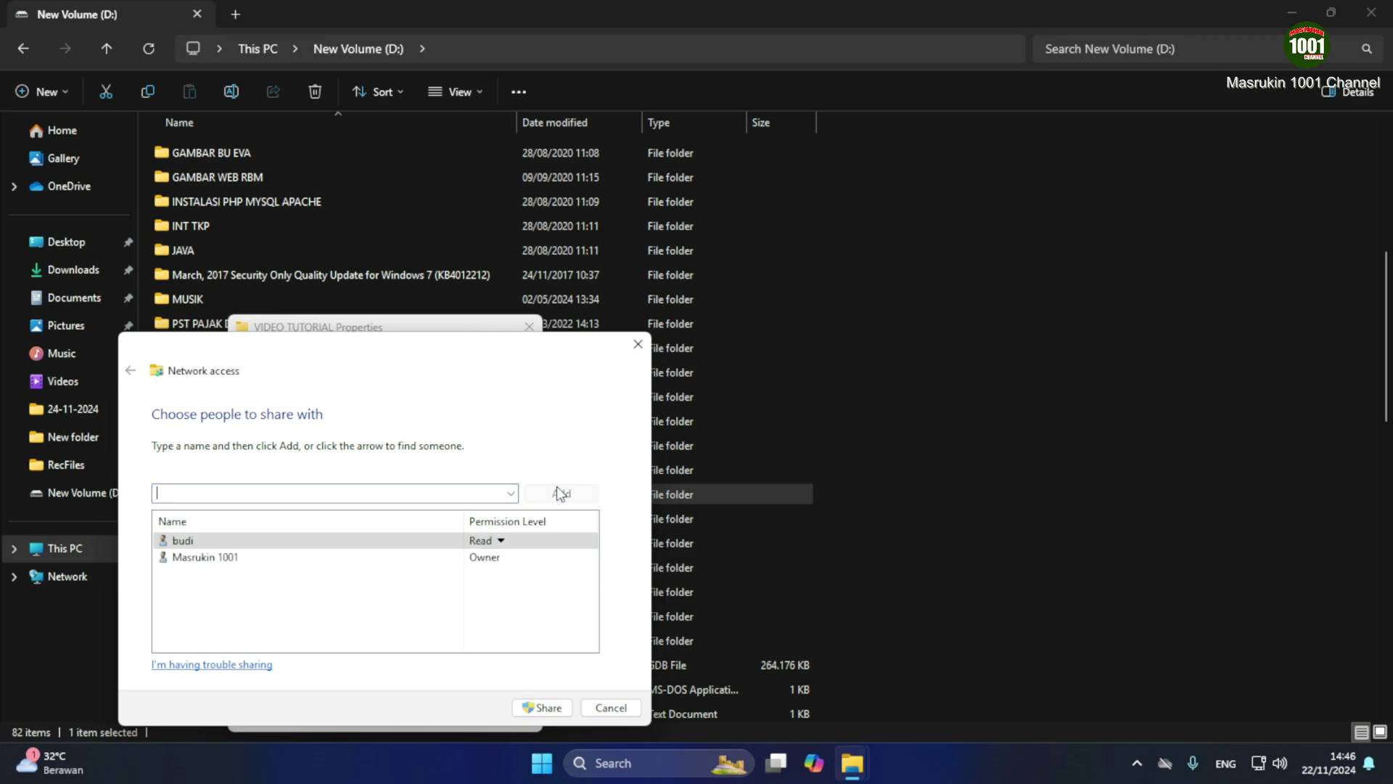
left_click(500, 543)
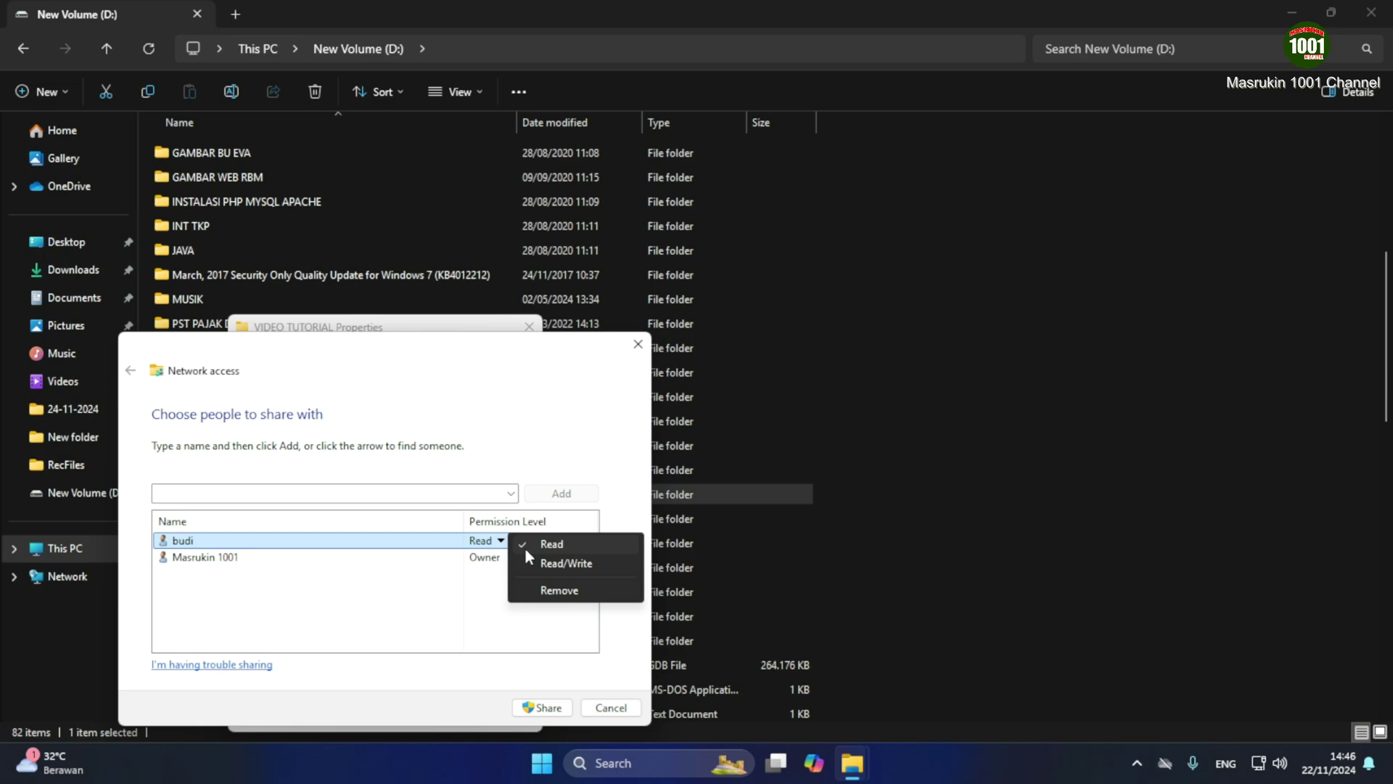
left_click(525, 563)
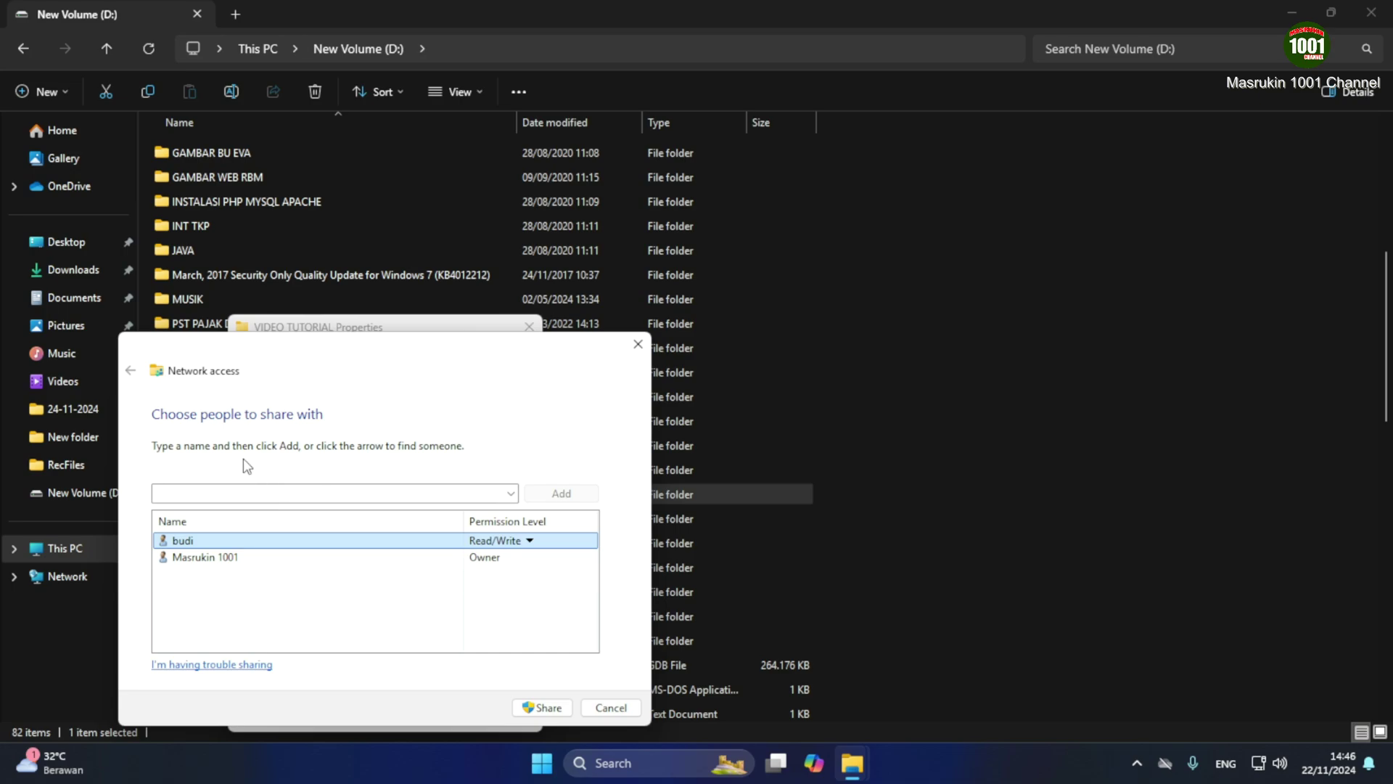
left_click(553, 709)
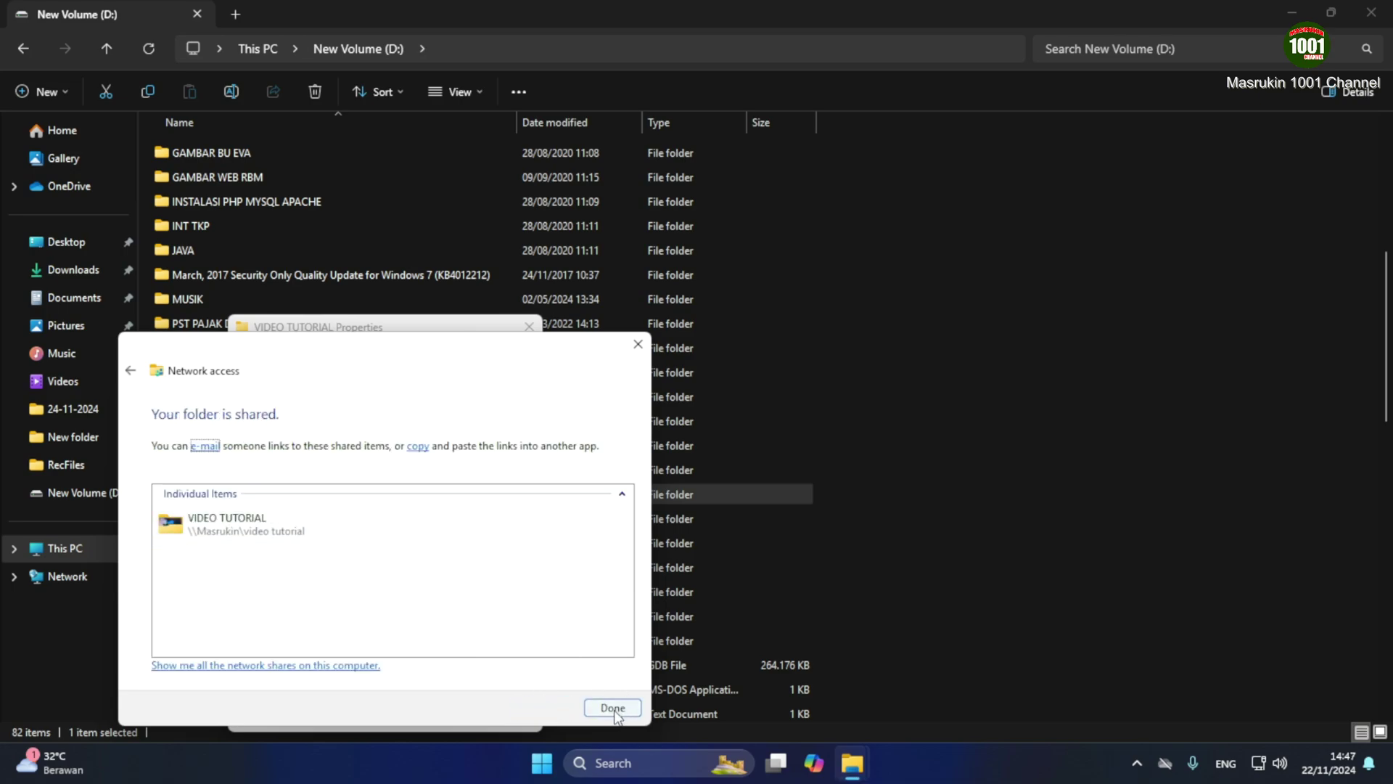
left_click(612, 708)
Add the local user to VIDEO TUTORIAL's Advanced Sharing permissions after checking the name
left_click(312, 564)
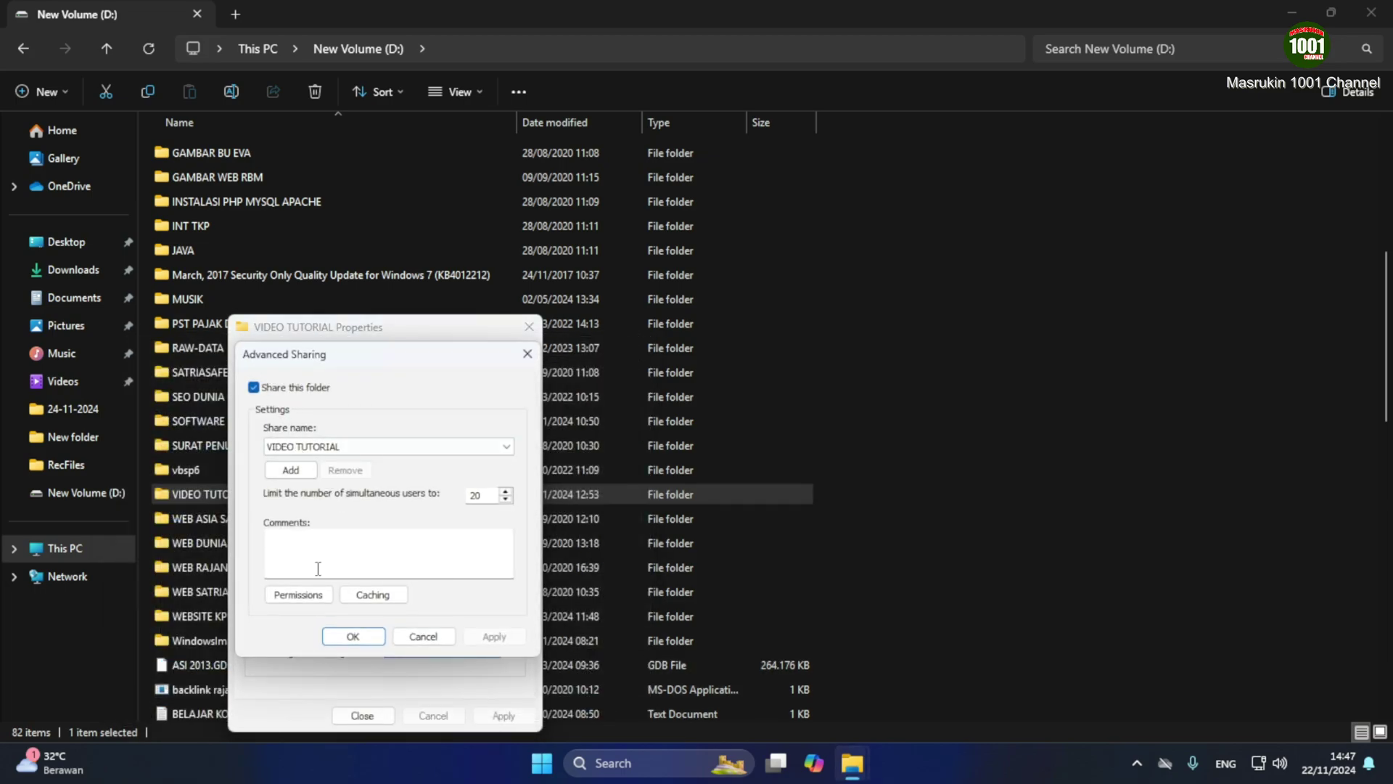
left_click(298, 595)
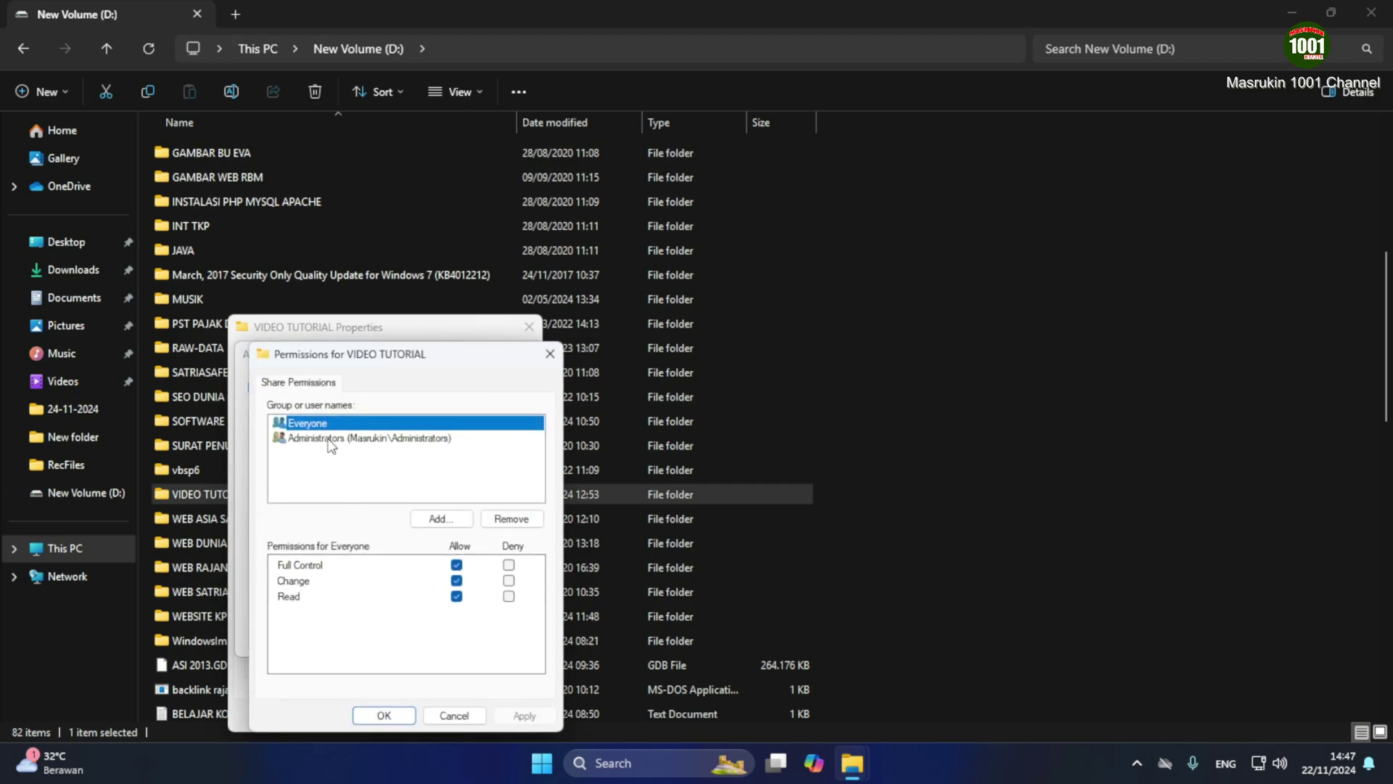
left_click(442, 518)
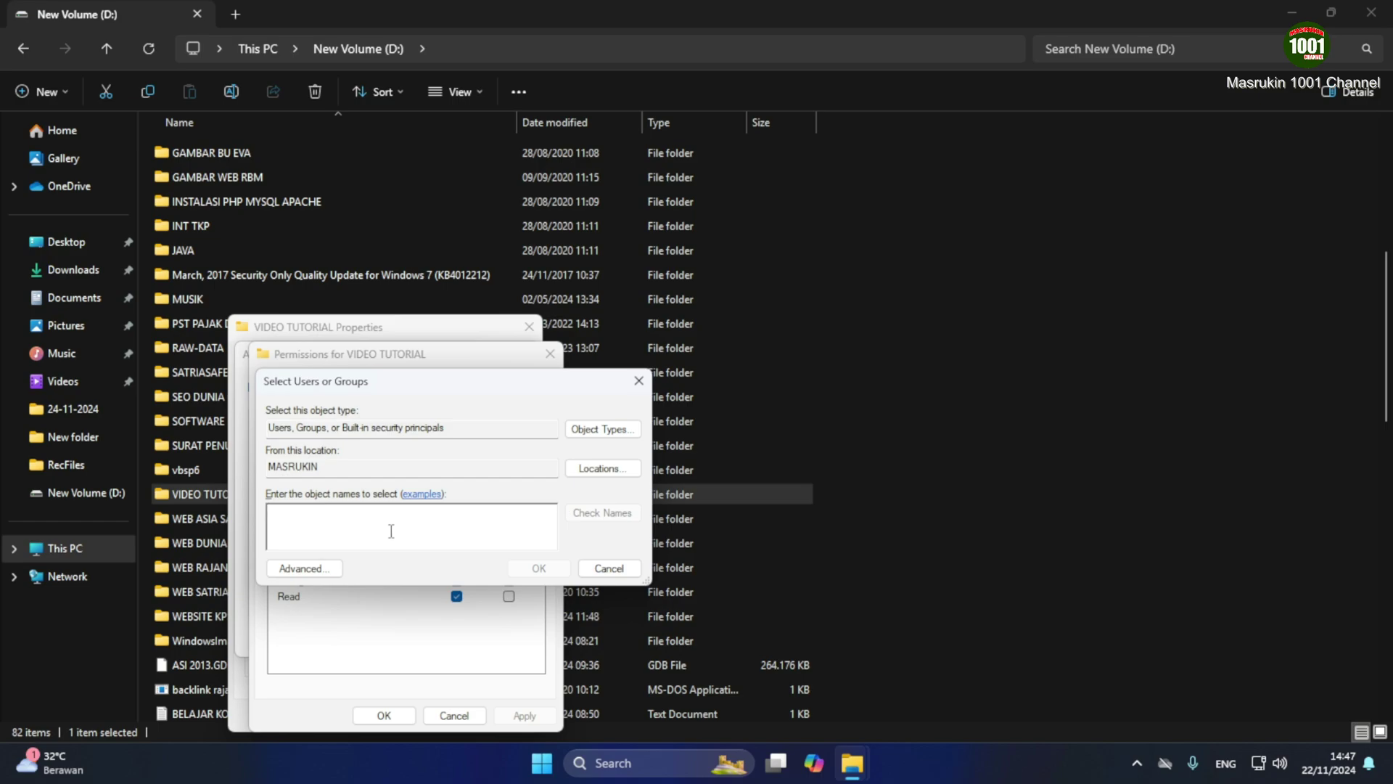
type("bud")
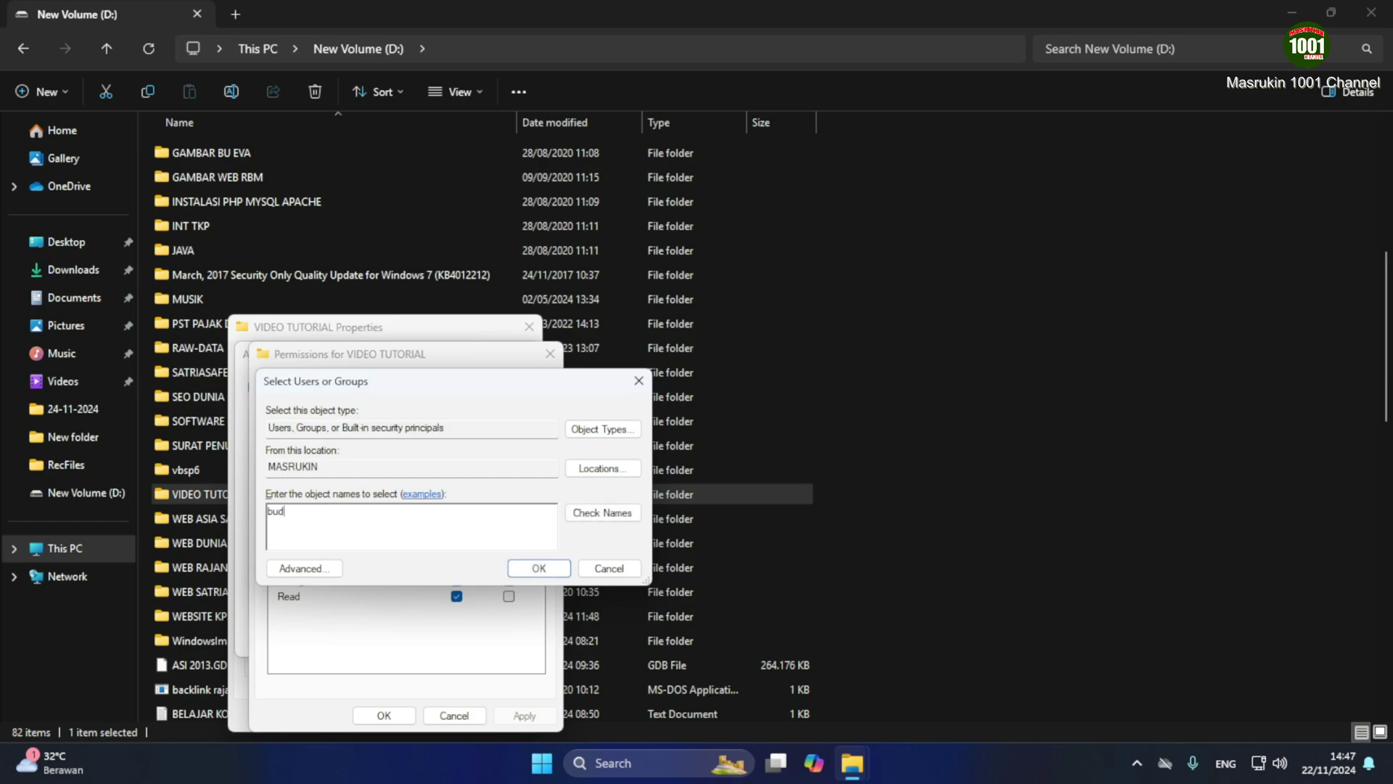
type("i")
left_click(602, 512)
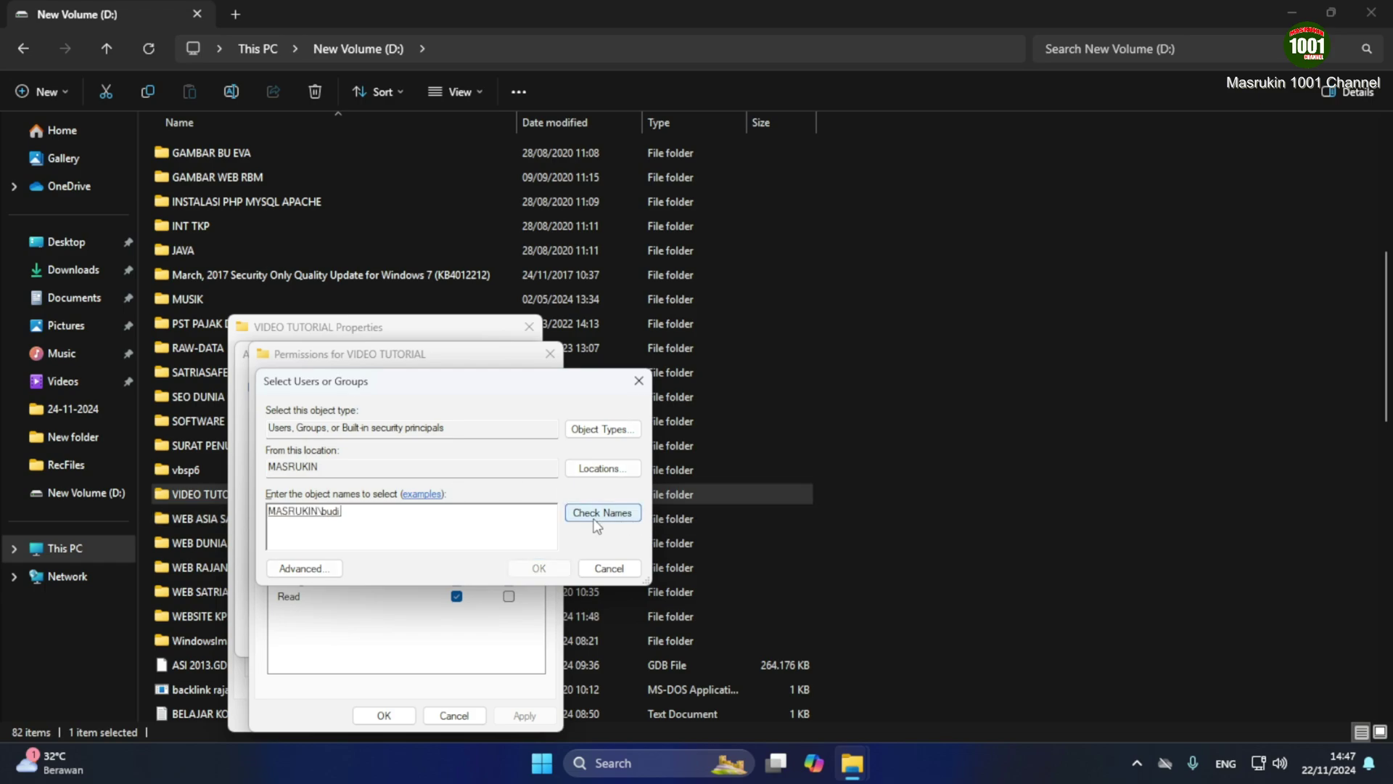
left_click(537, 569)
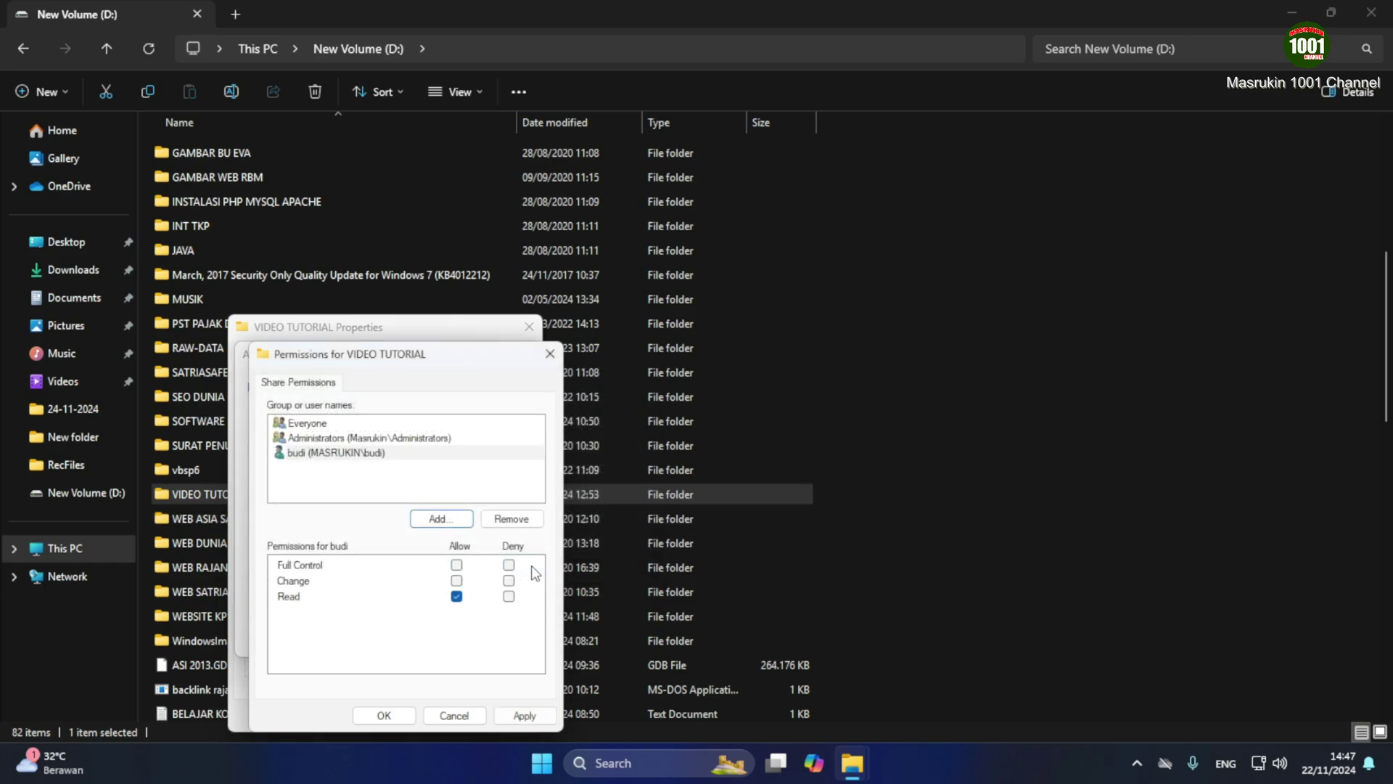
Allow the user Change and Full Control, apply, and close all the folder's dialogs
left_click(456, 581)
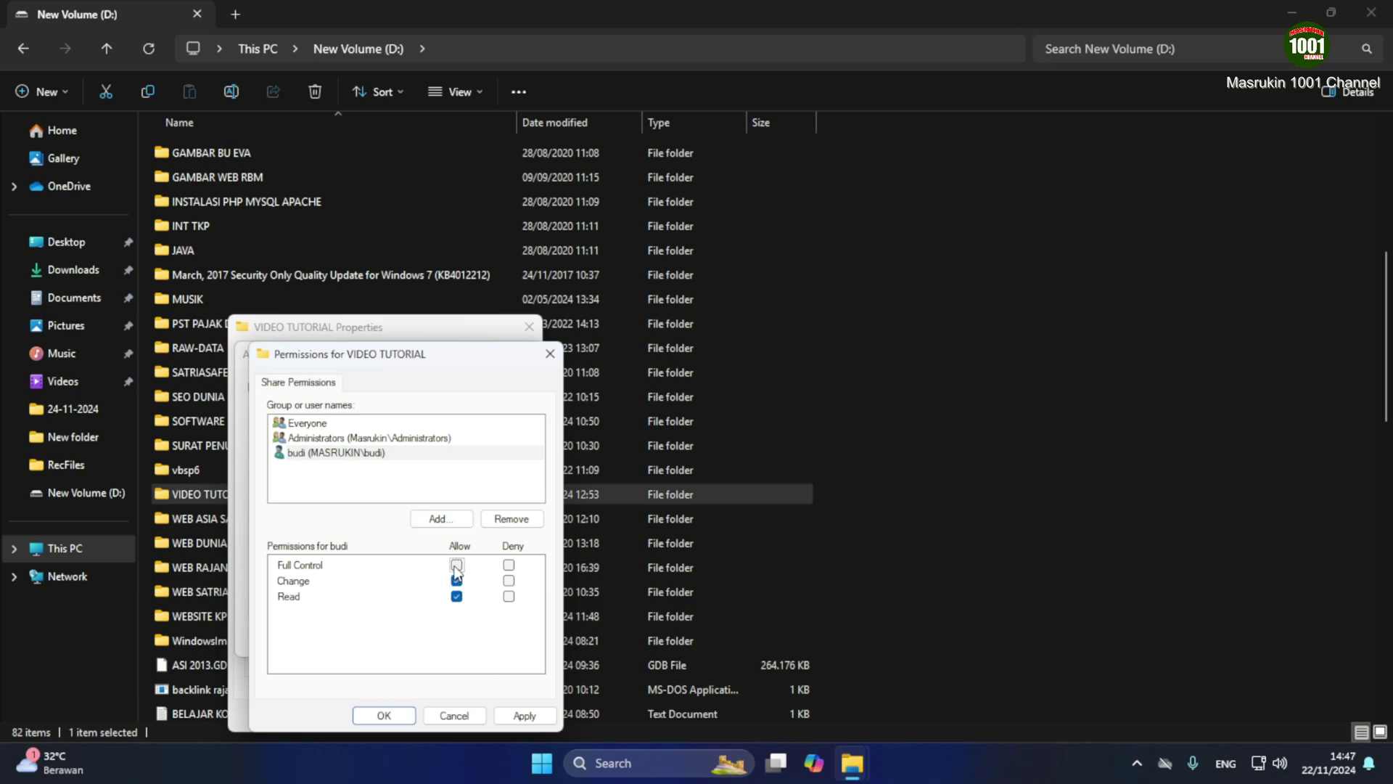
left_click(457, 564)
left_click(523, 716)
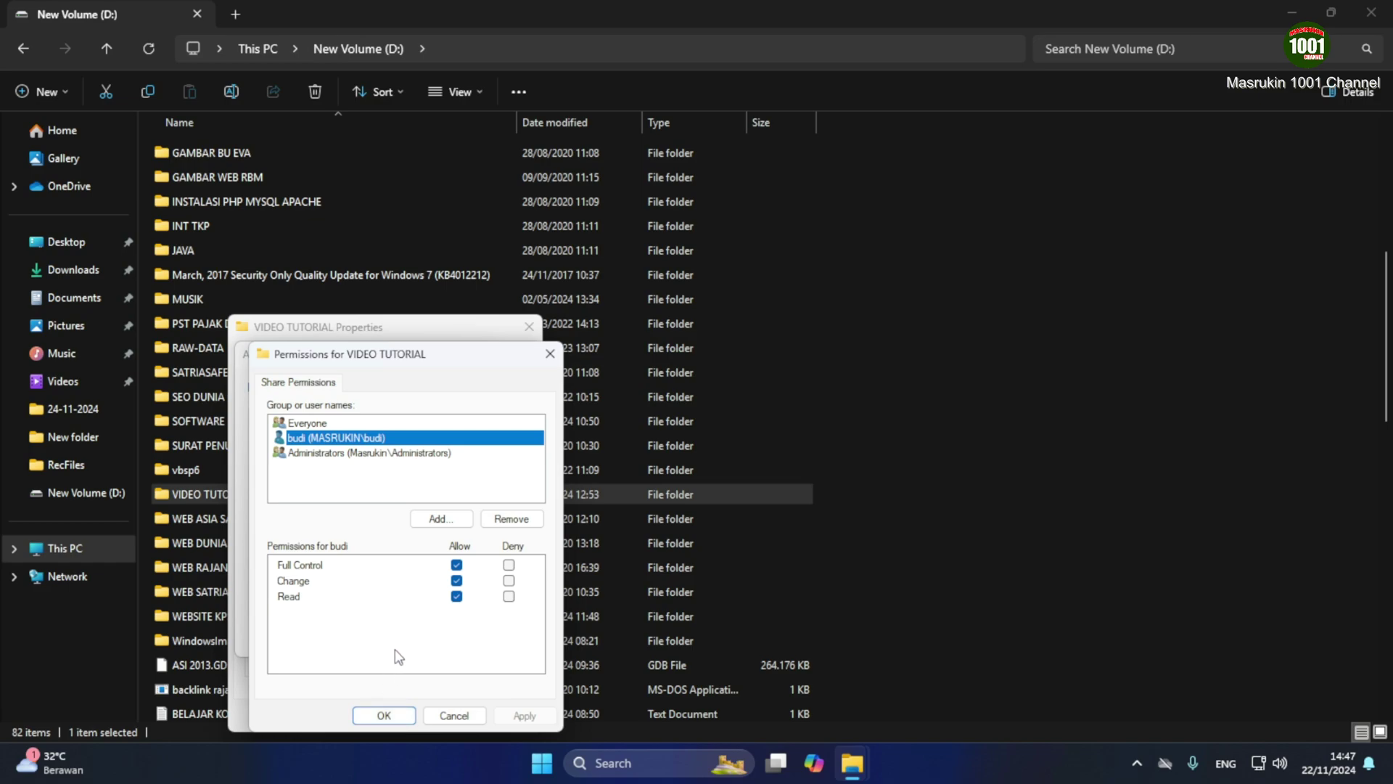
left_click(385, 715)
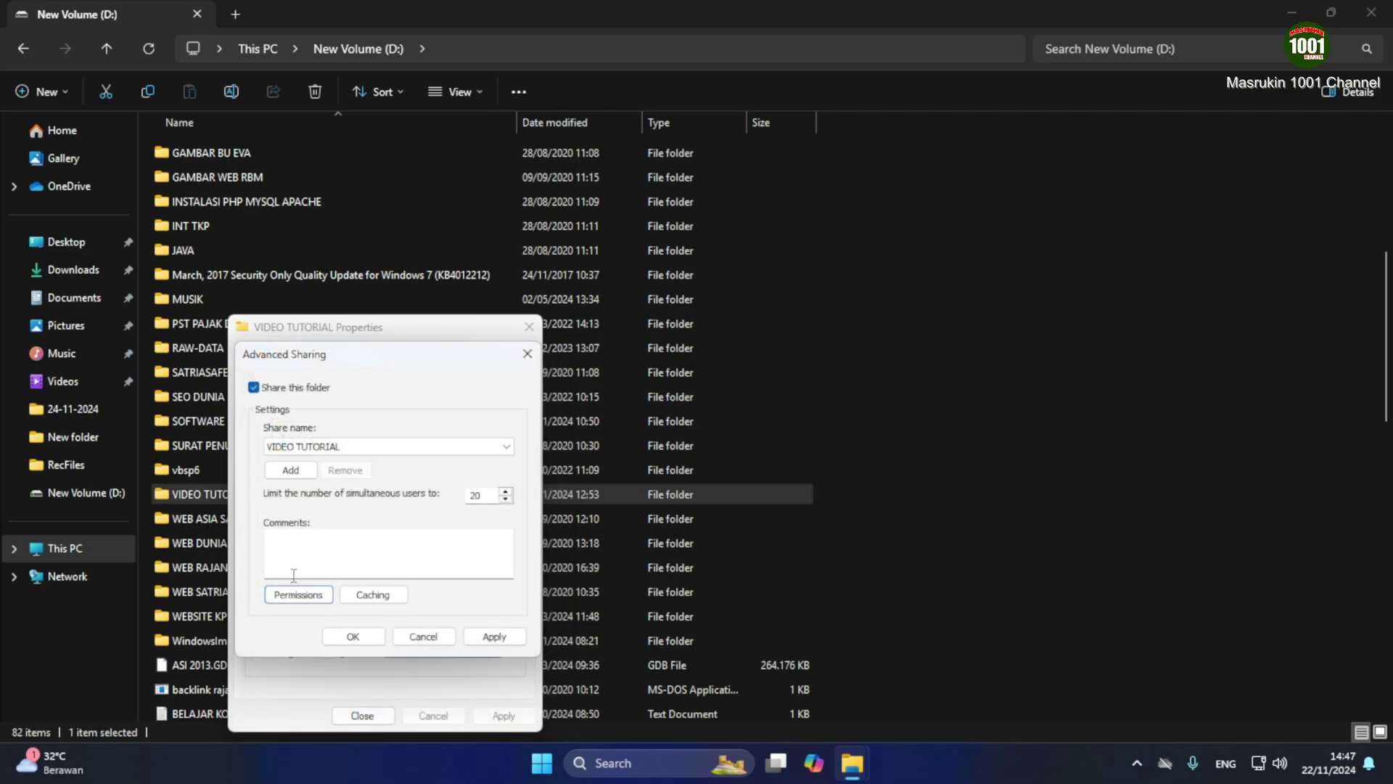
left_click(501, 638)
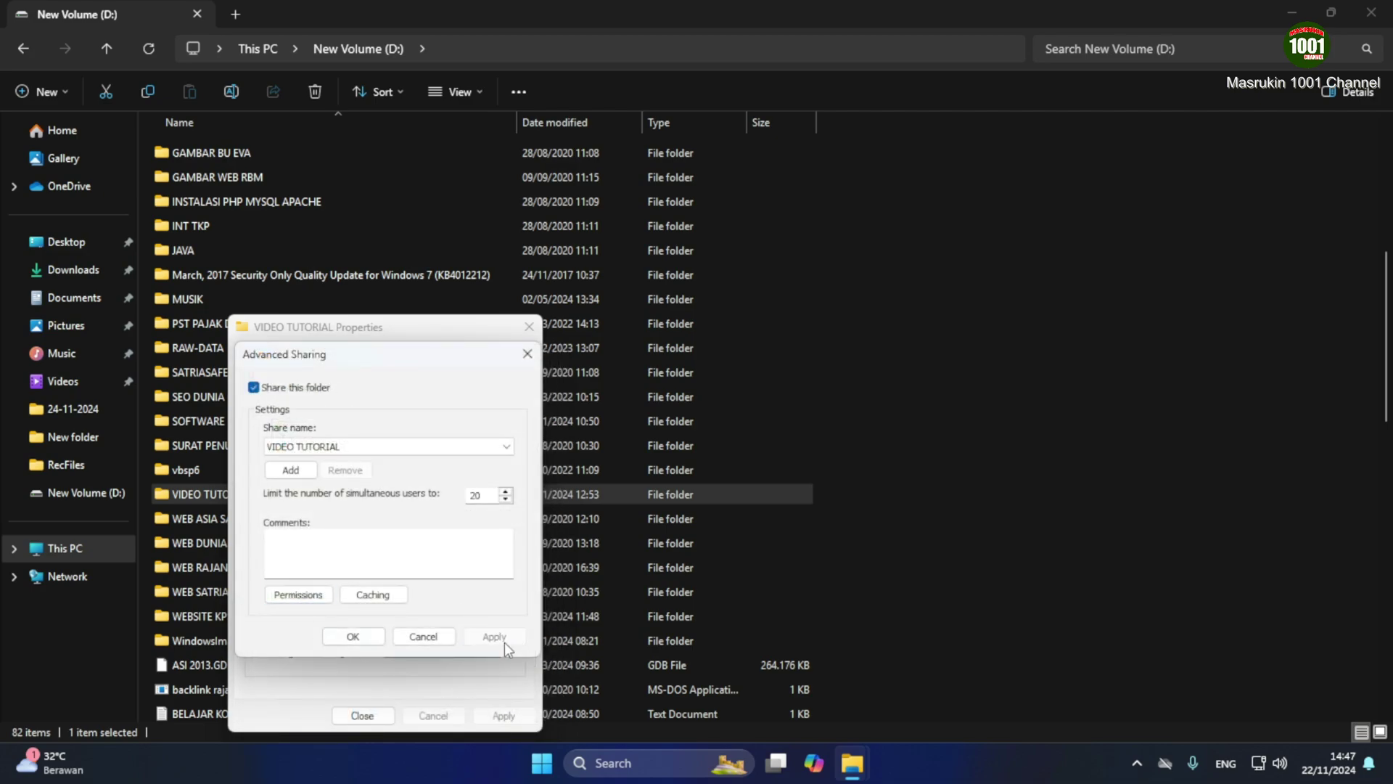
left_click(321, 643)
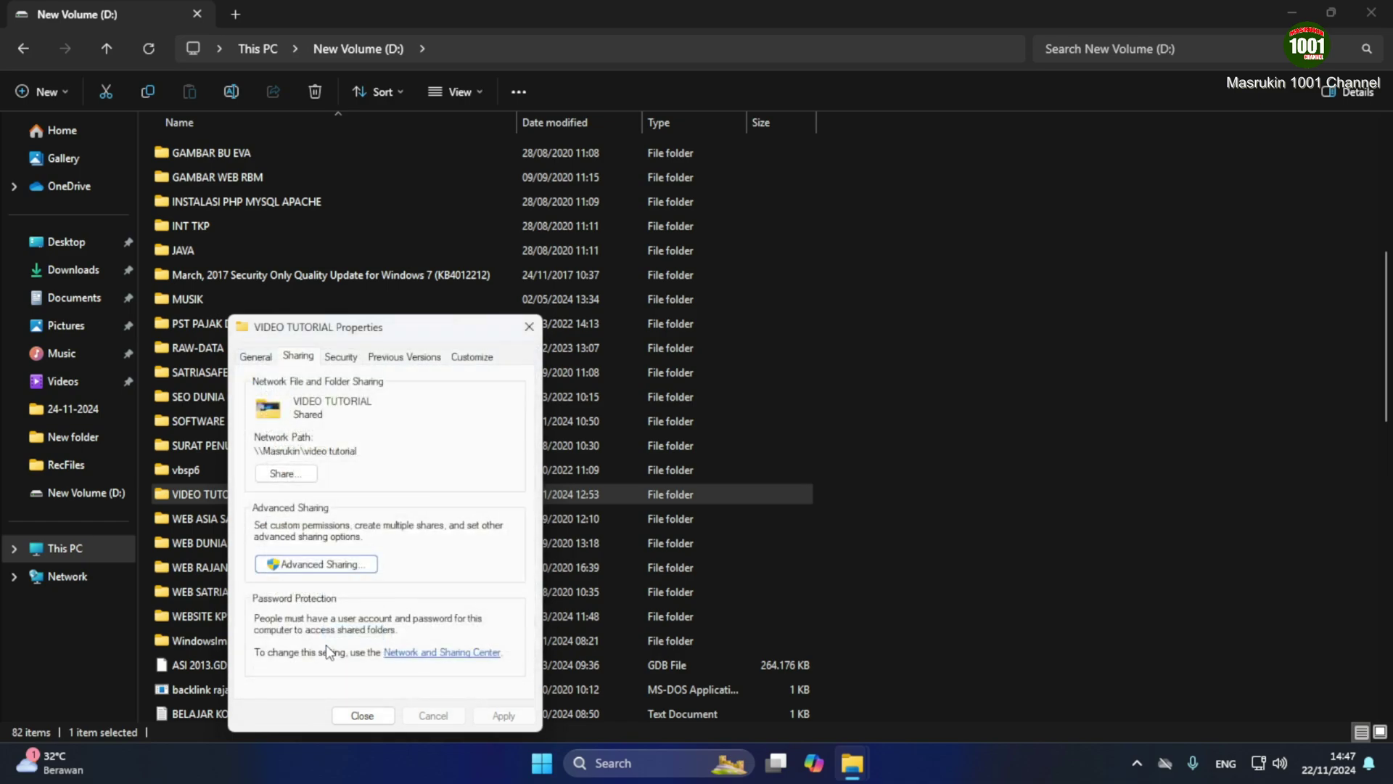
left_click(362, 715)
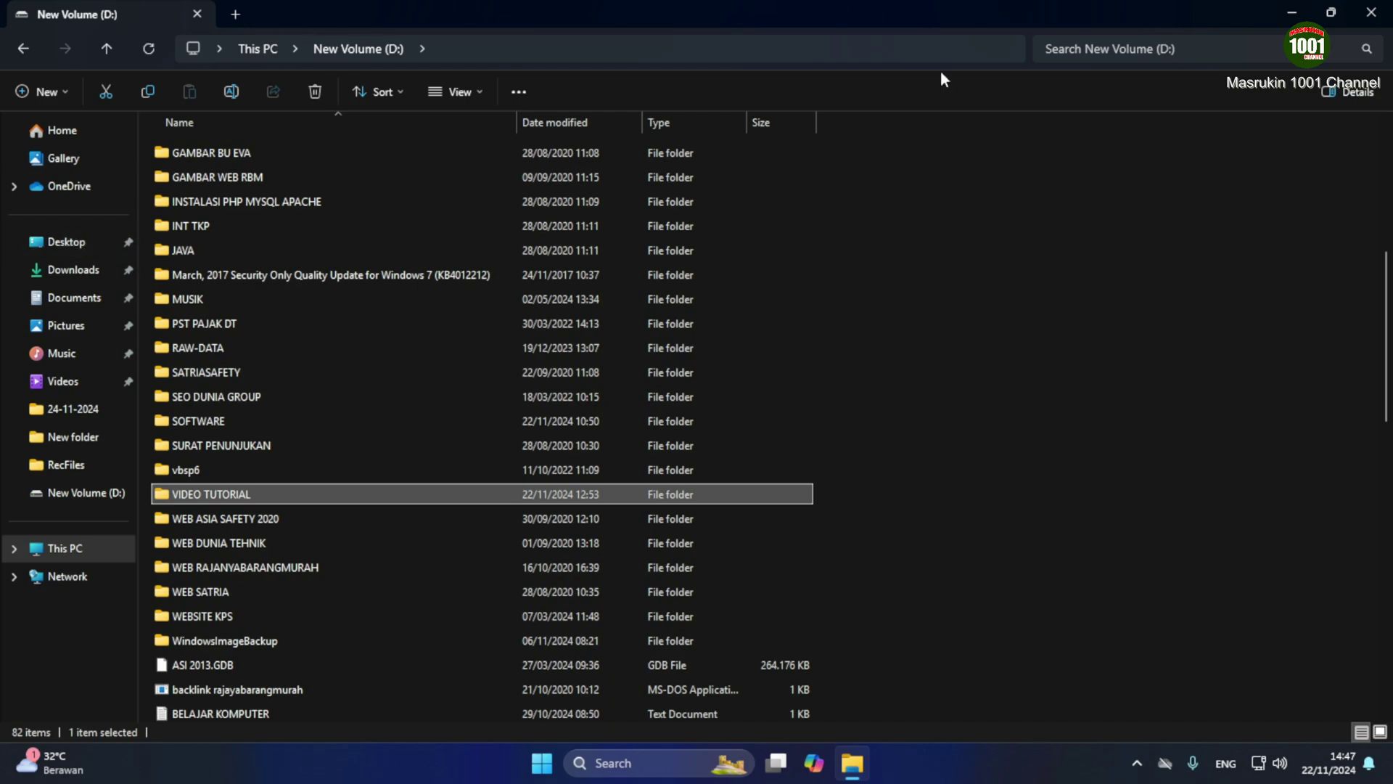
Close Explorer, launch UltraViewer from search, and enter the partner's password to connect
left_click(1371, 11)
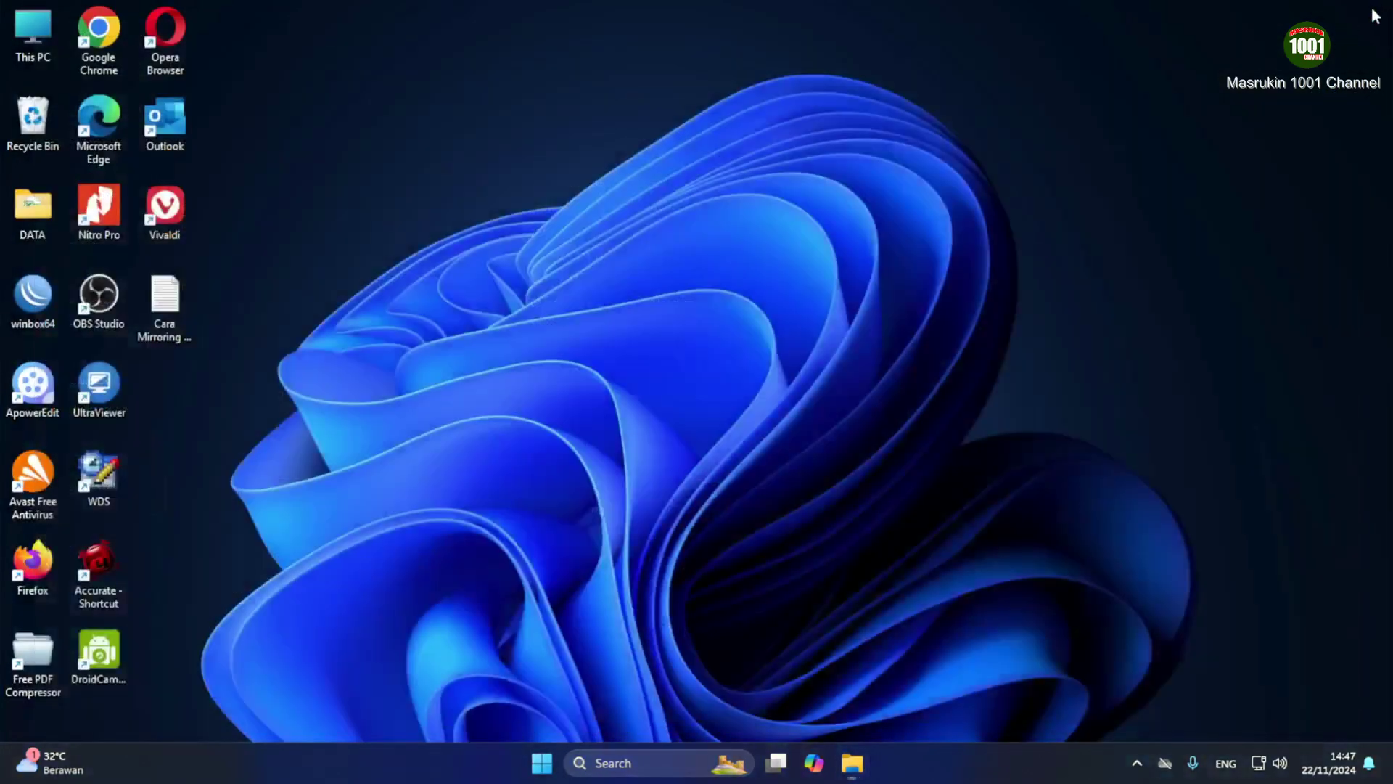
left_click(622, 763)
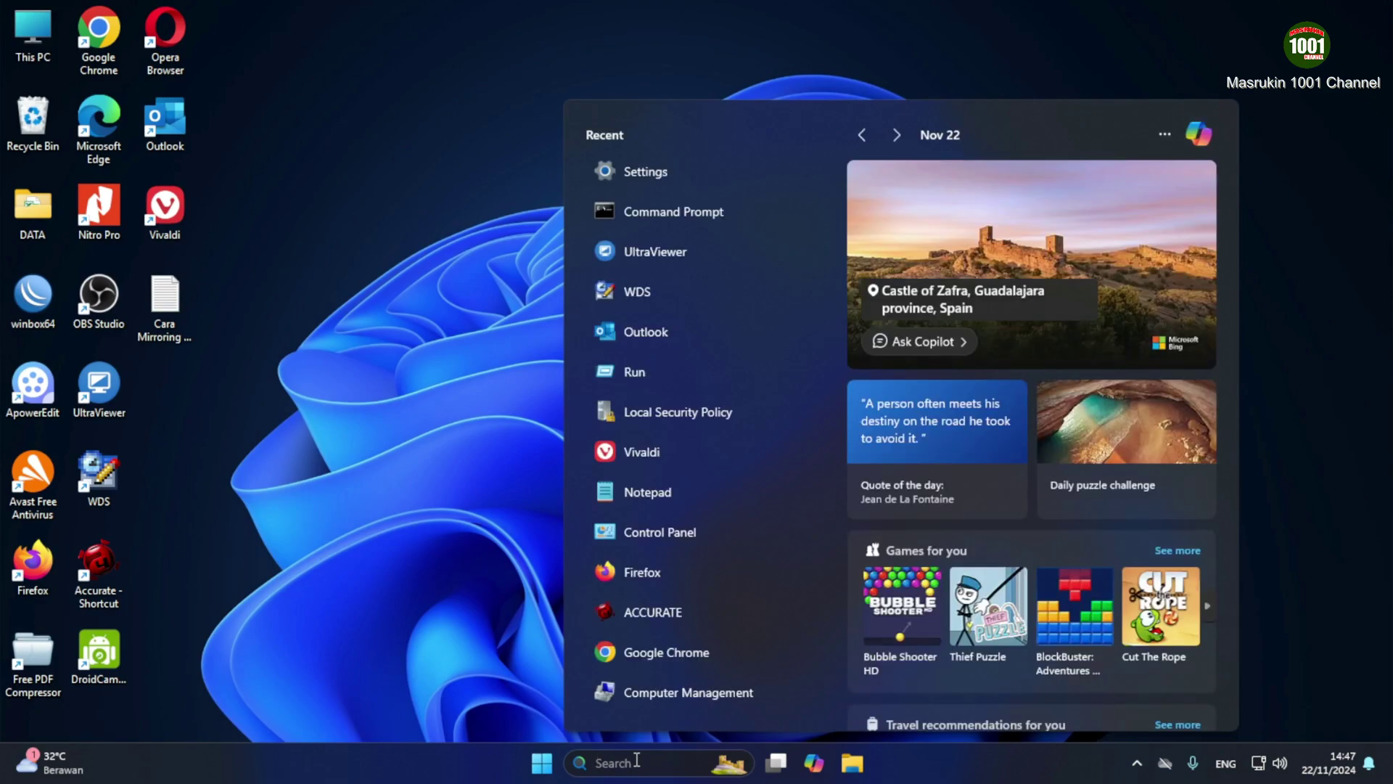
left_click(326, 391)
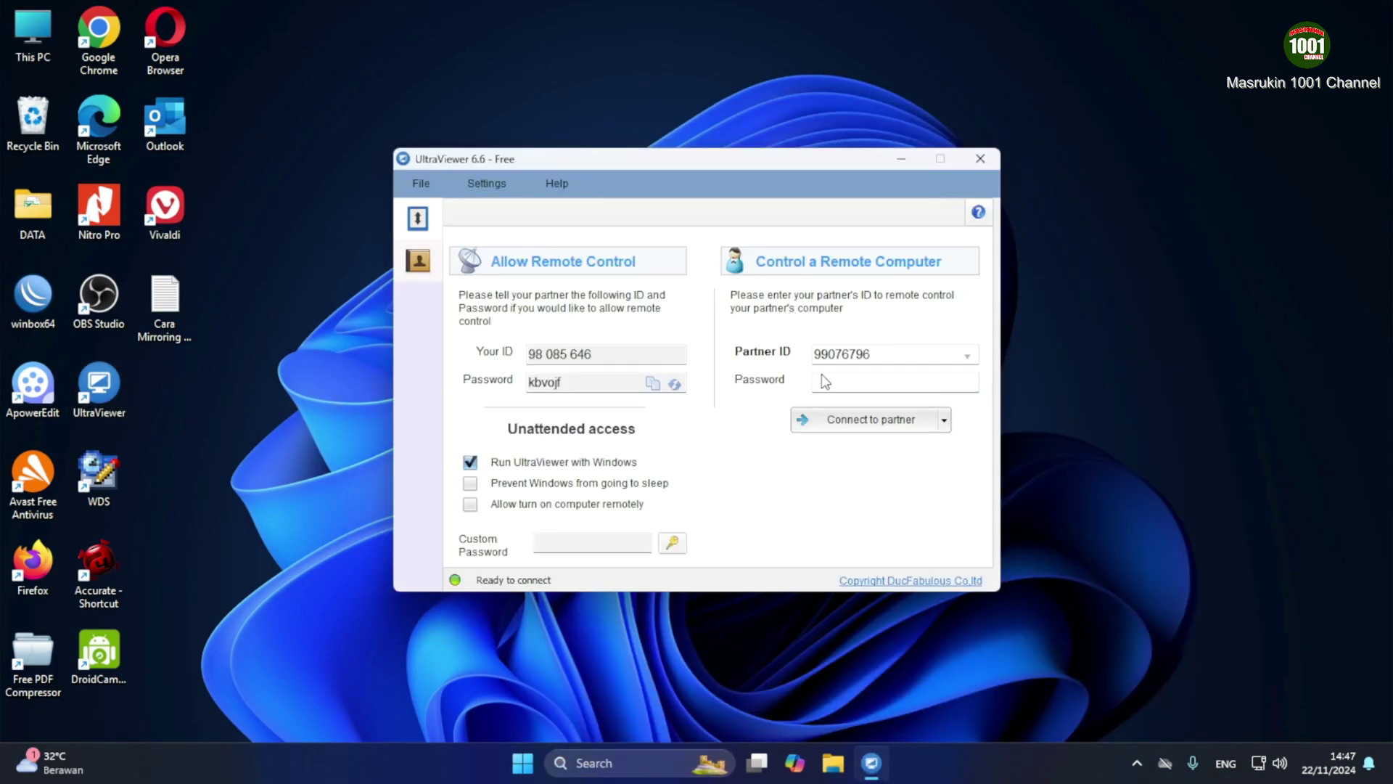
left_click(825, 380)
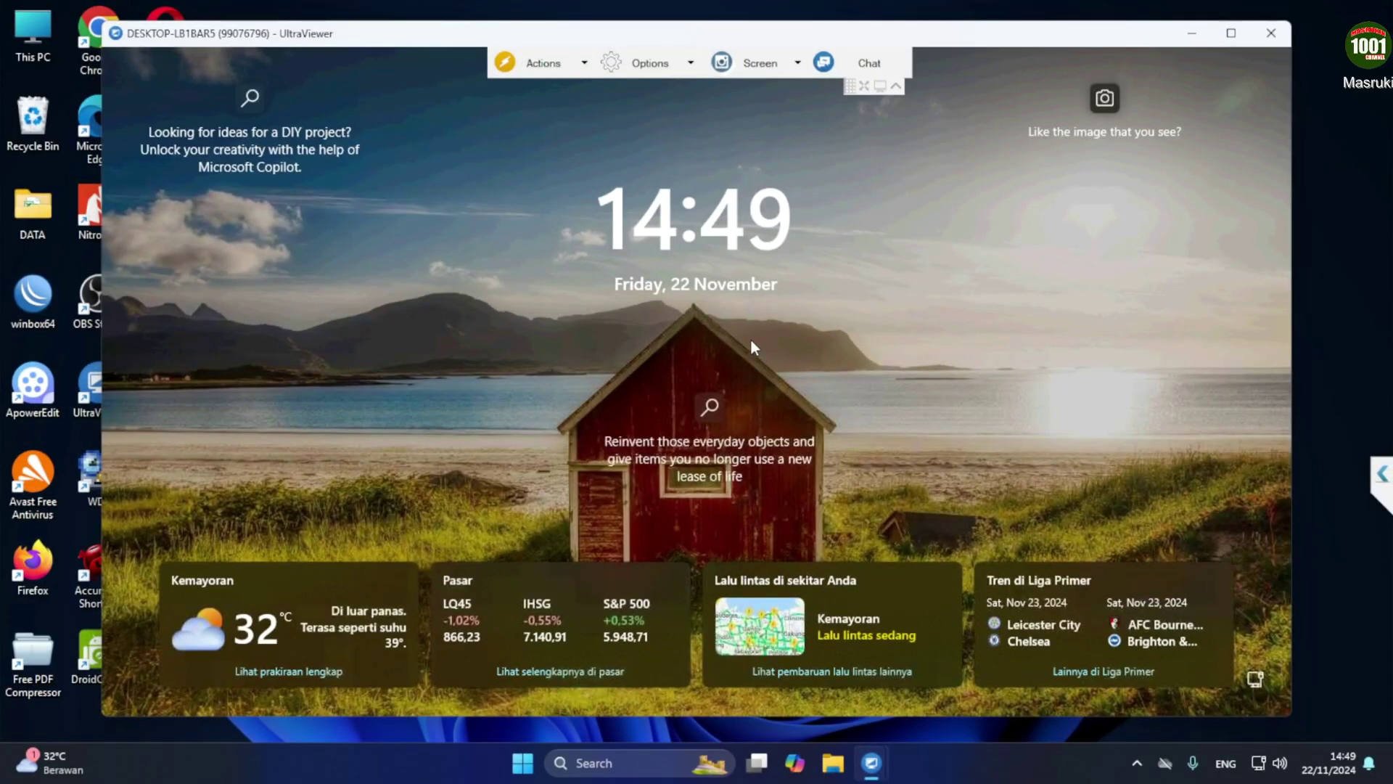
Sign in on the remote PC's lock screen with the account password
left_click(750, 338)
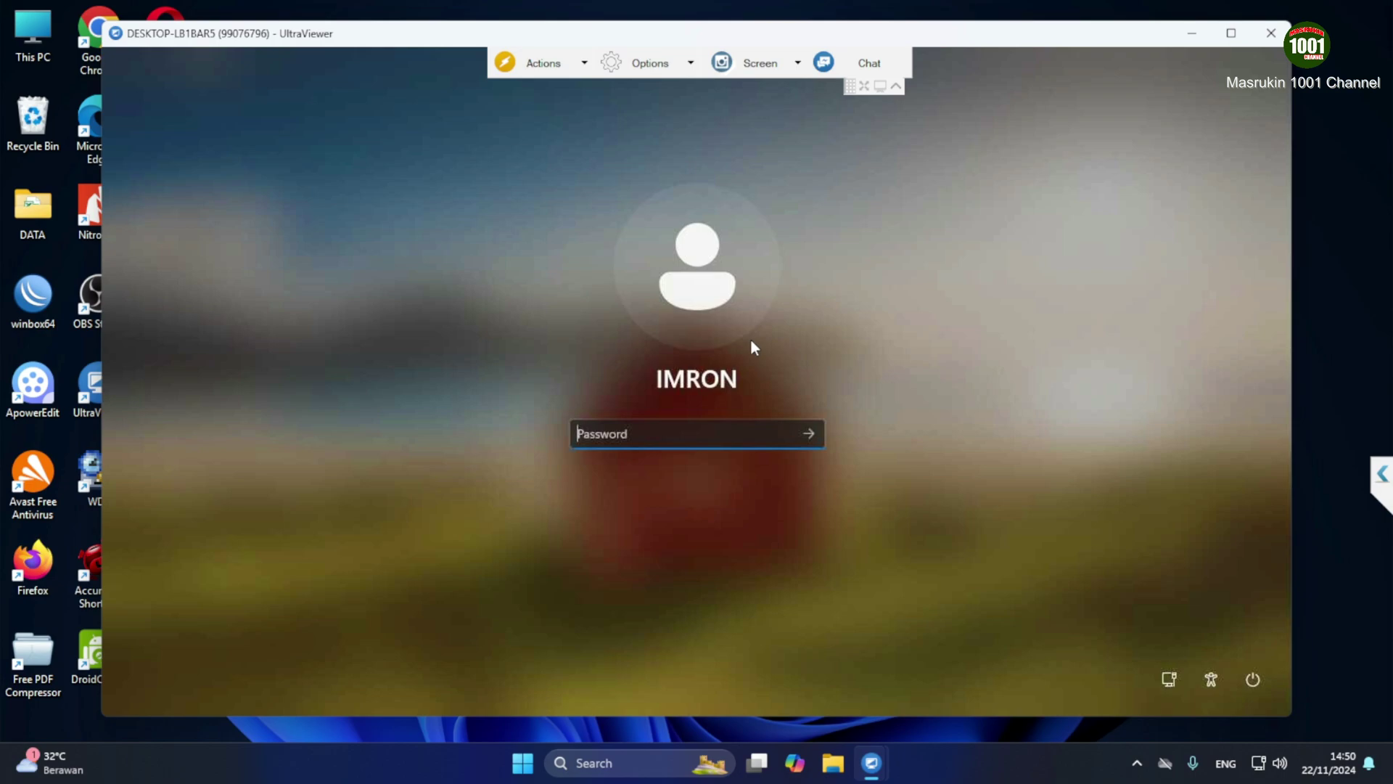
type("*****")
key("Return")
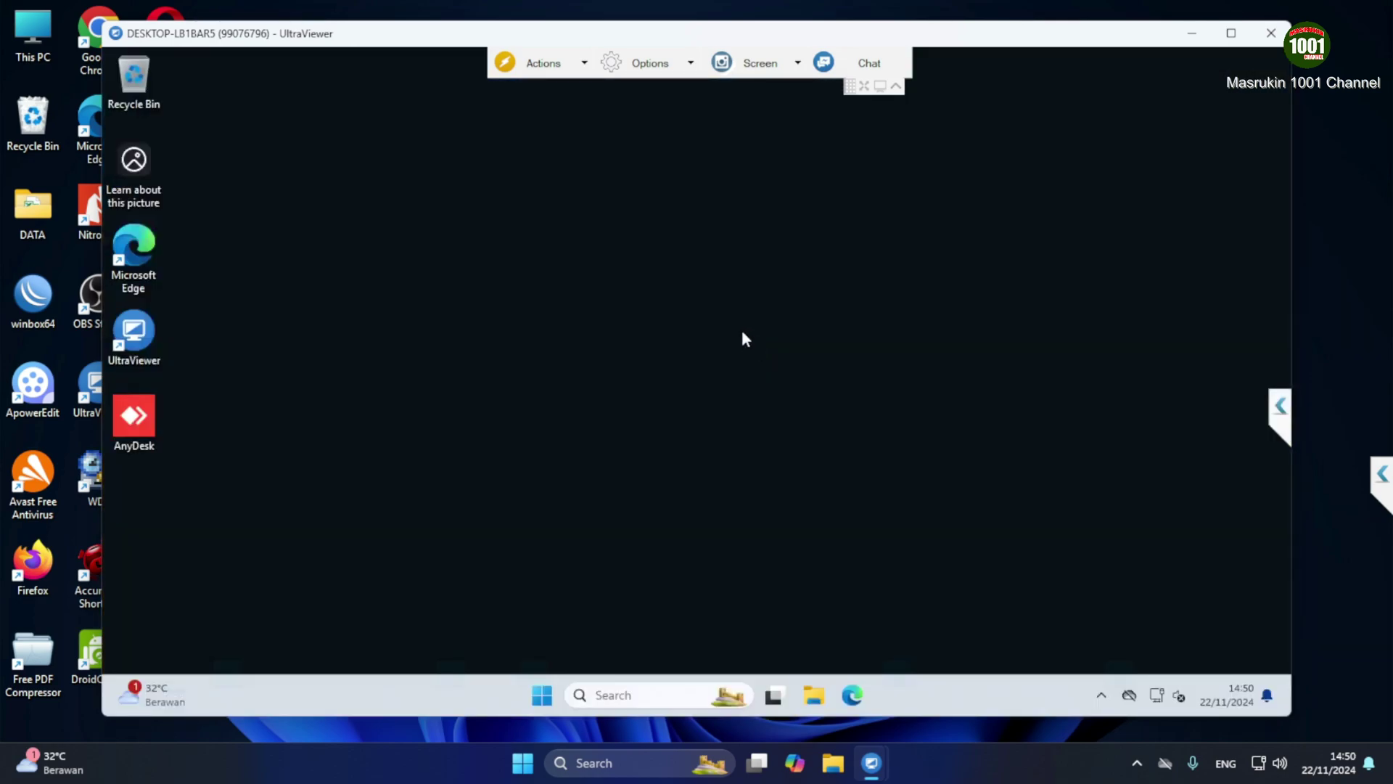
Use Run on the remote PC to open \\192.168.20.6
left_click(613, 695)
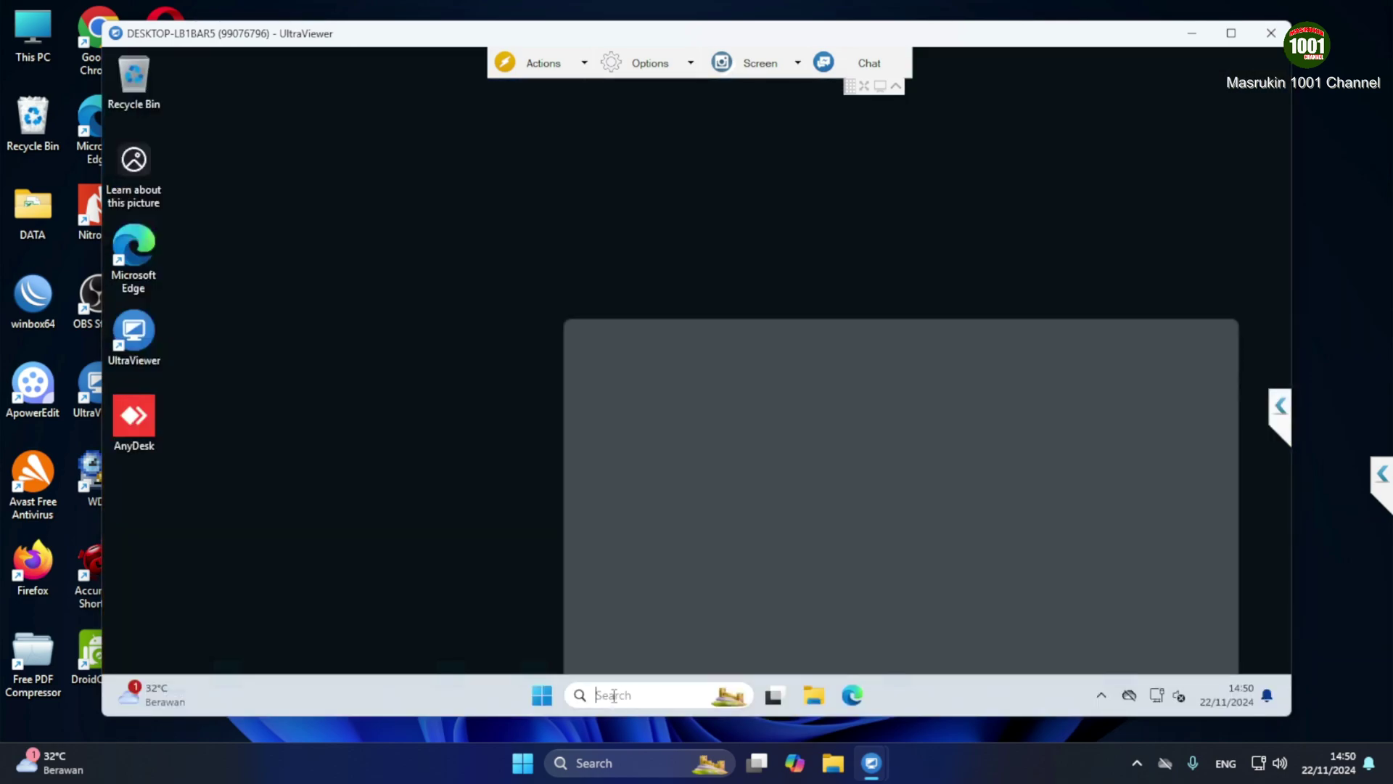
type("run")
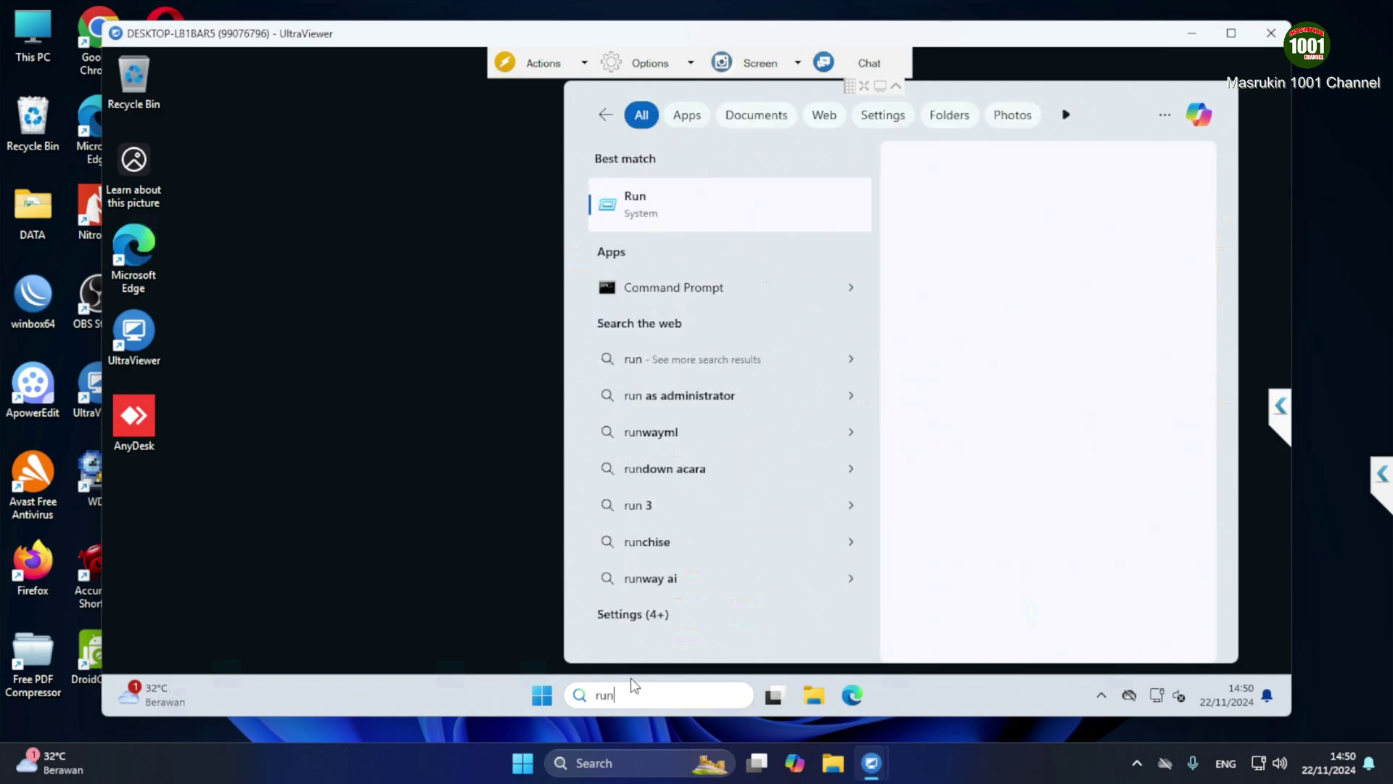
left_click(717, 206)
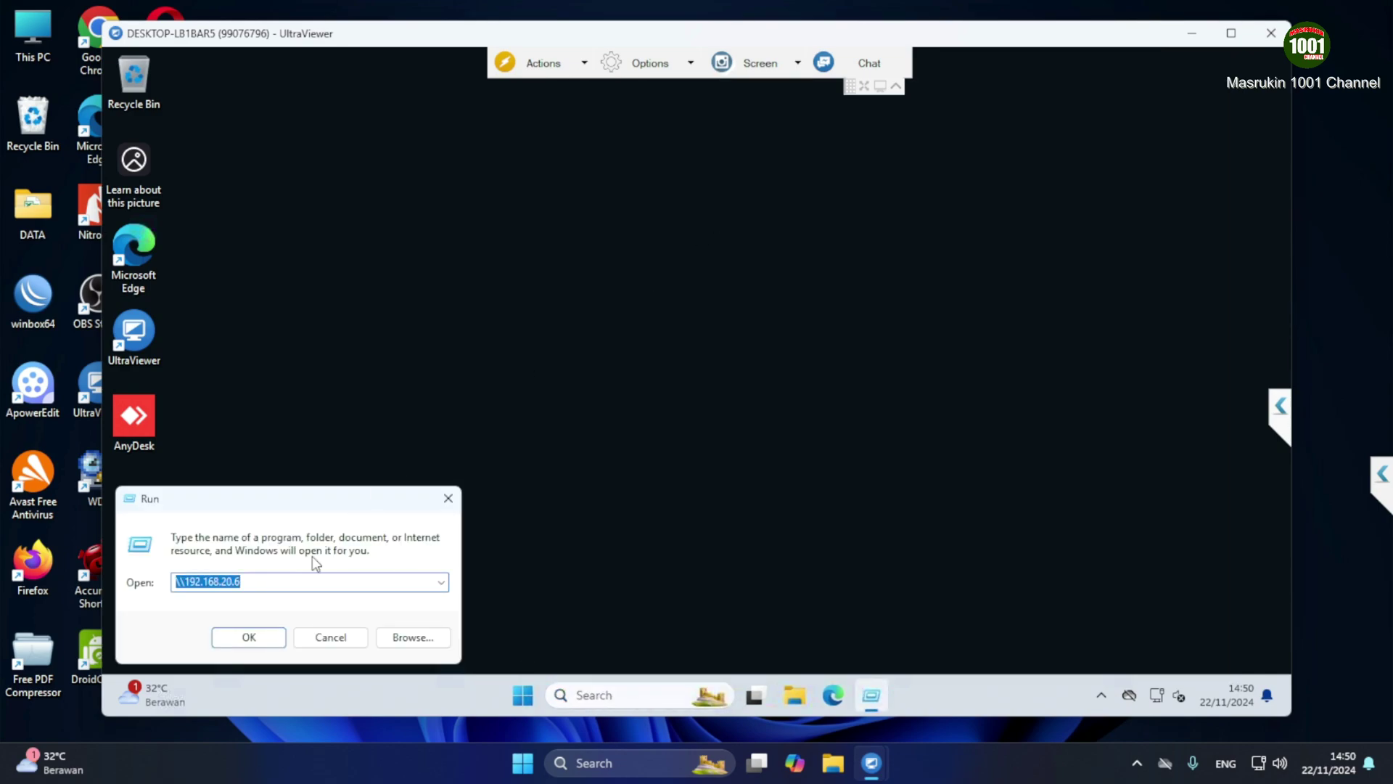
left_click(256, 641)
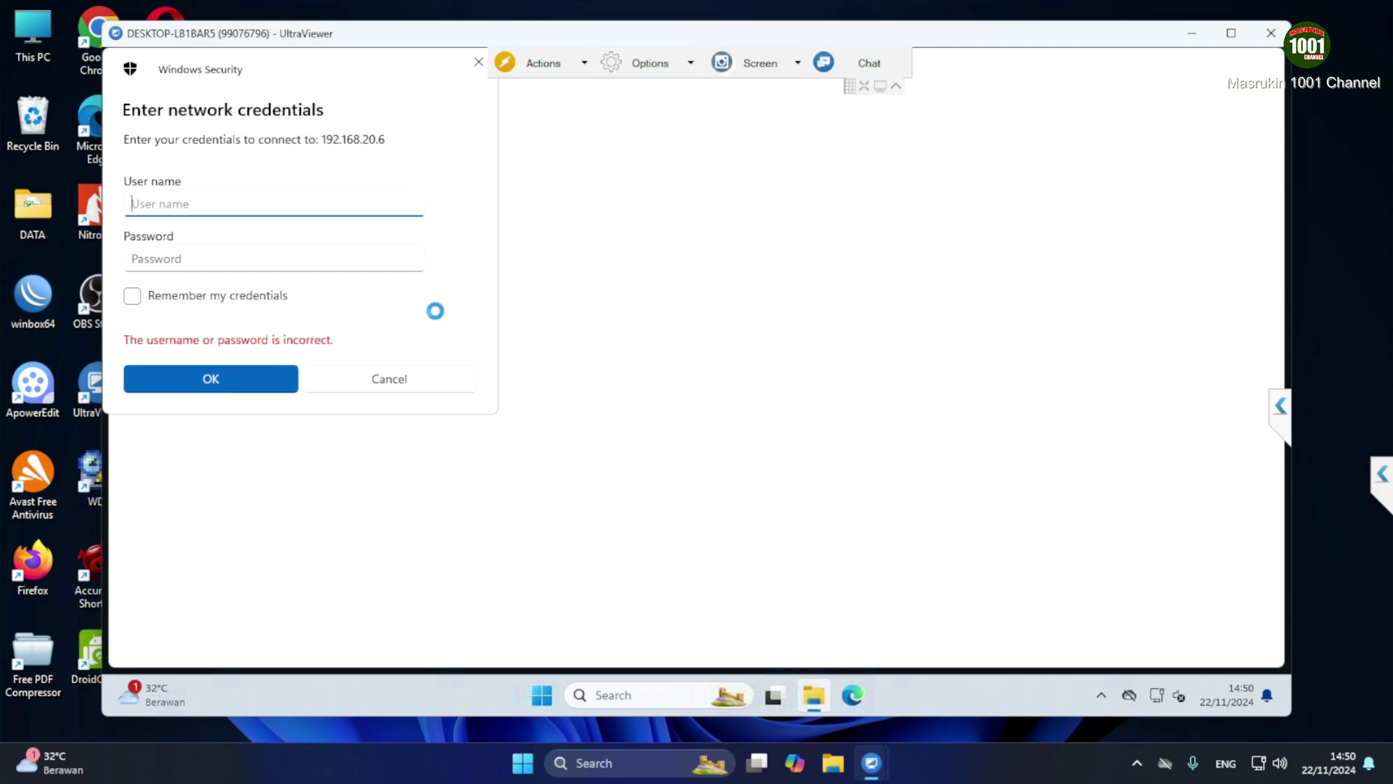
Enter the local account's user name and password in the credentials prompt for 192.168.20.6
left_click(896, 85)
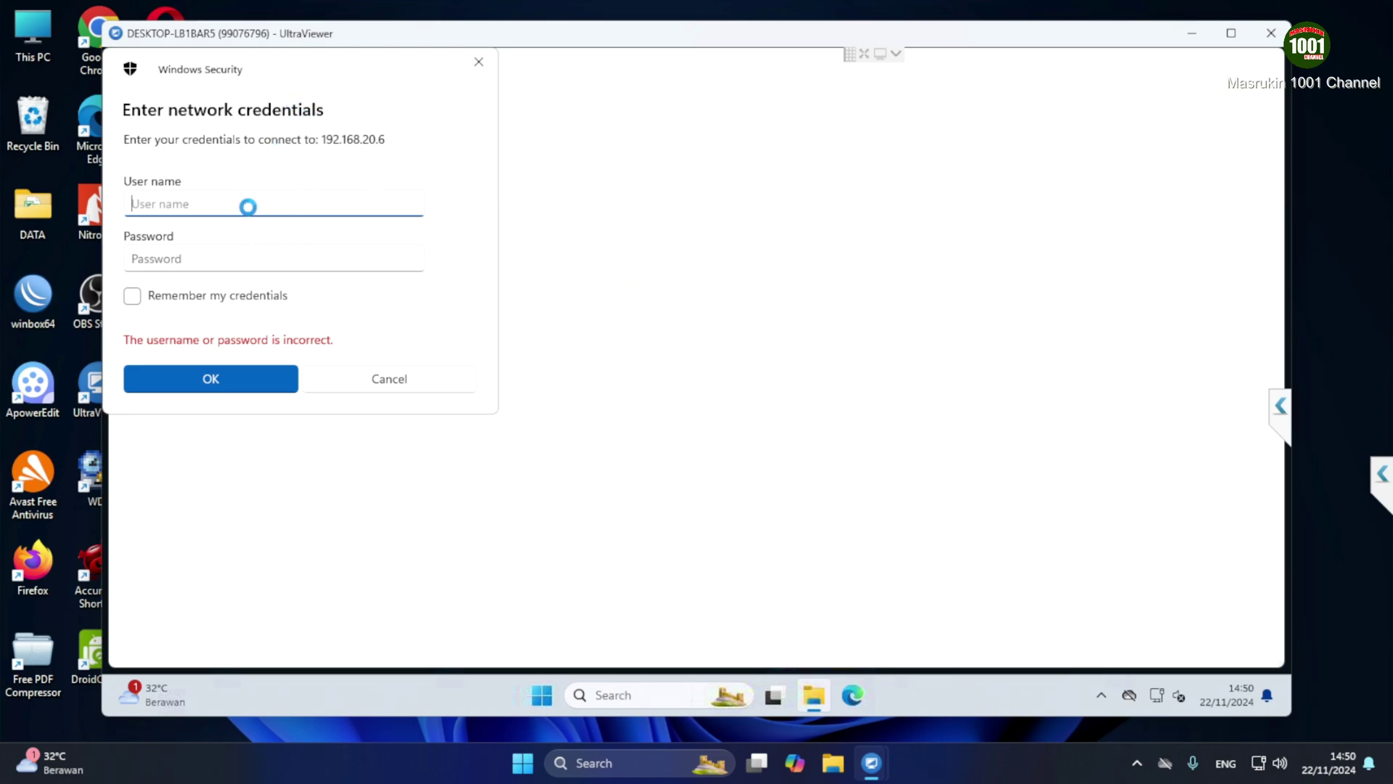
type("budi")
key("Tab")
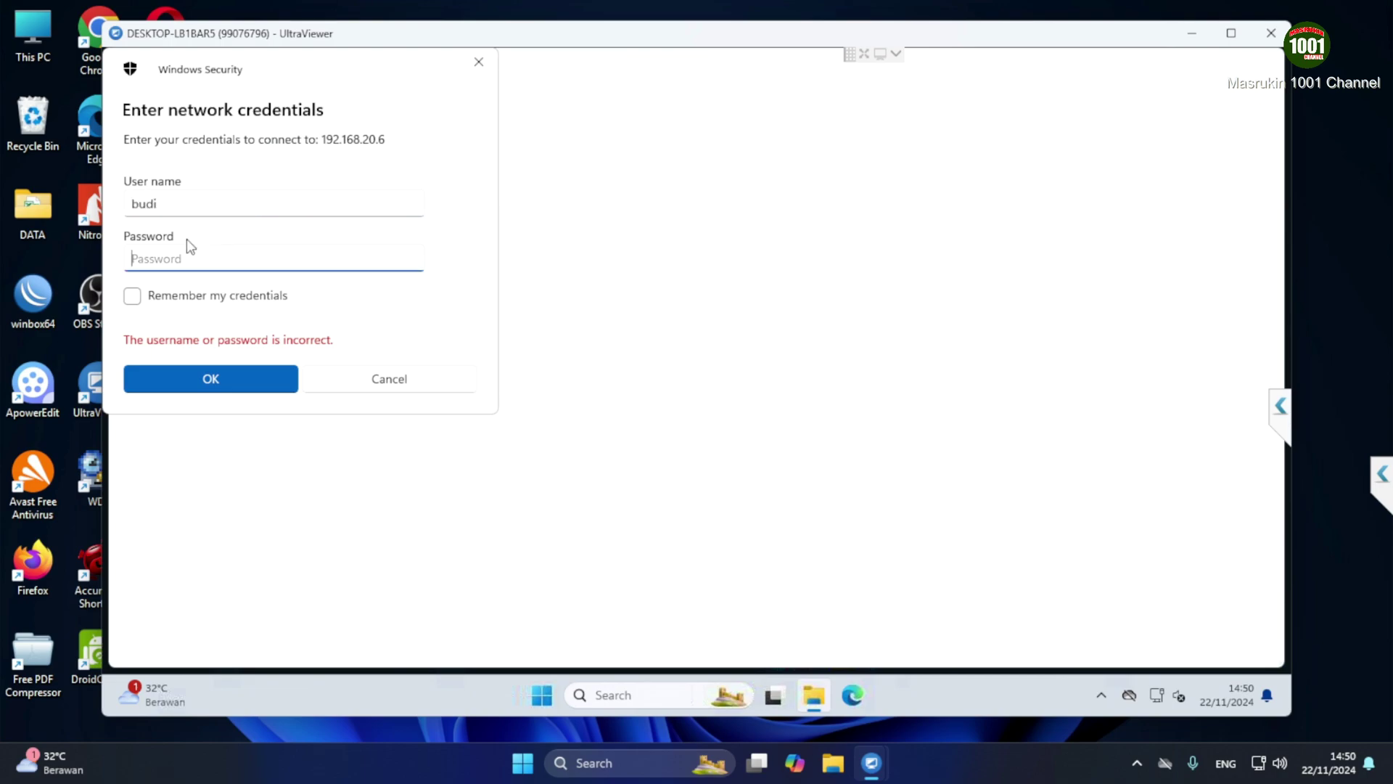
type("••••")
left_click(222, 406)
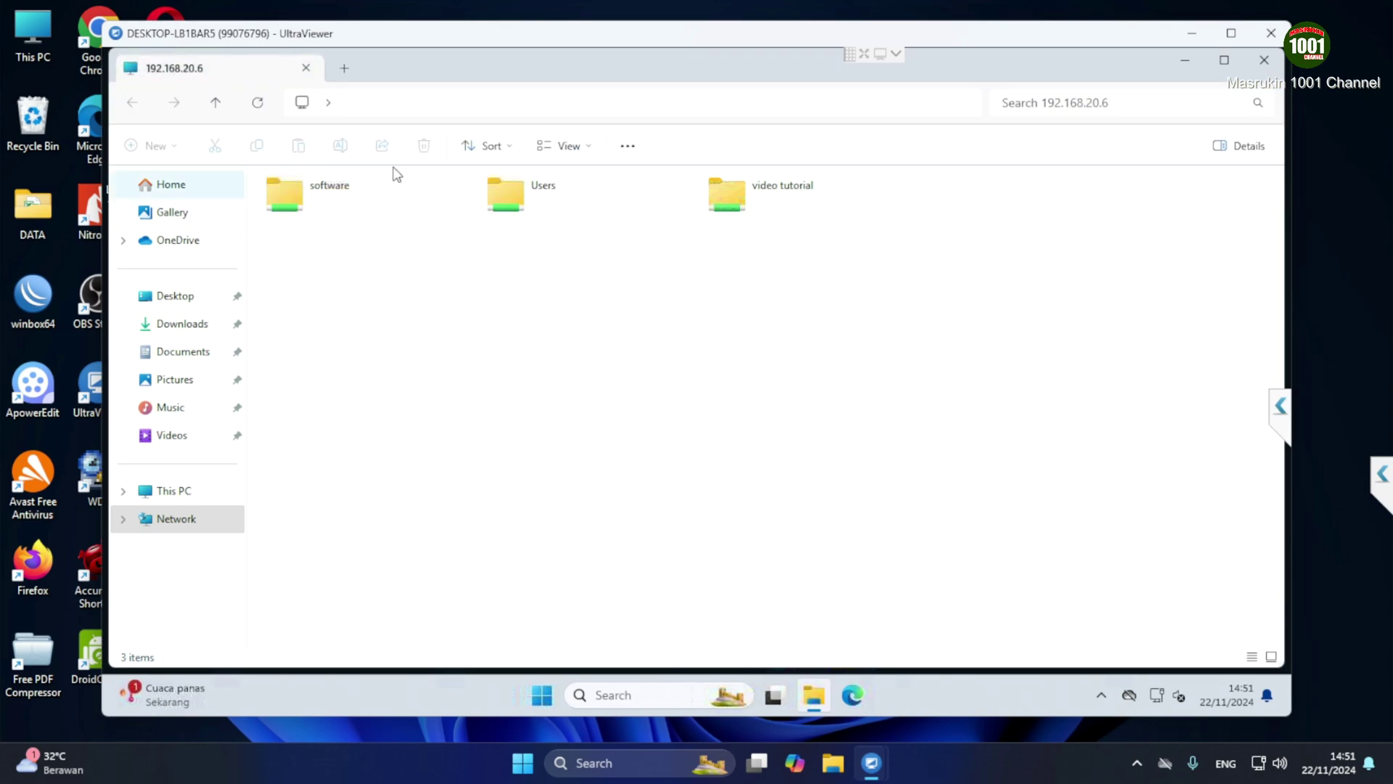
Create a new text document in the remote video tutorial share, named 'tambahan dari' plus the user's name
double_click(281, 198)
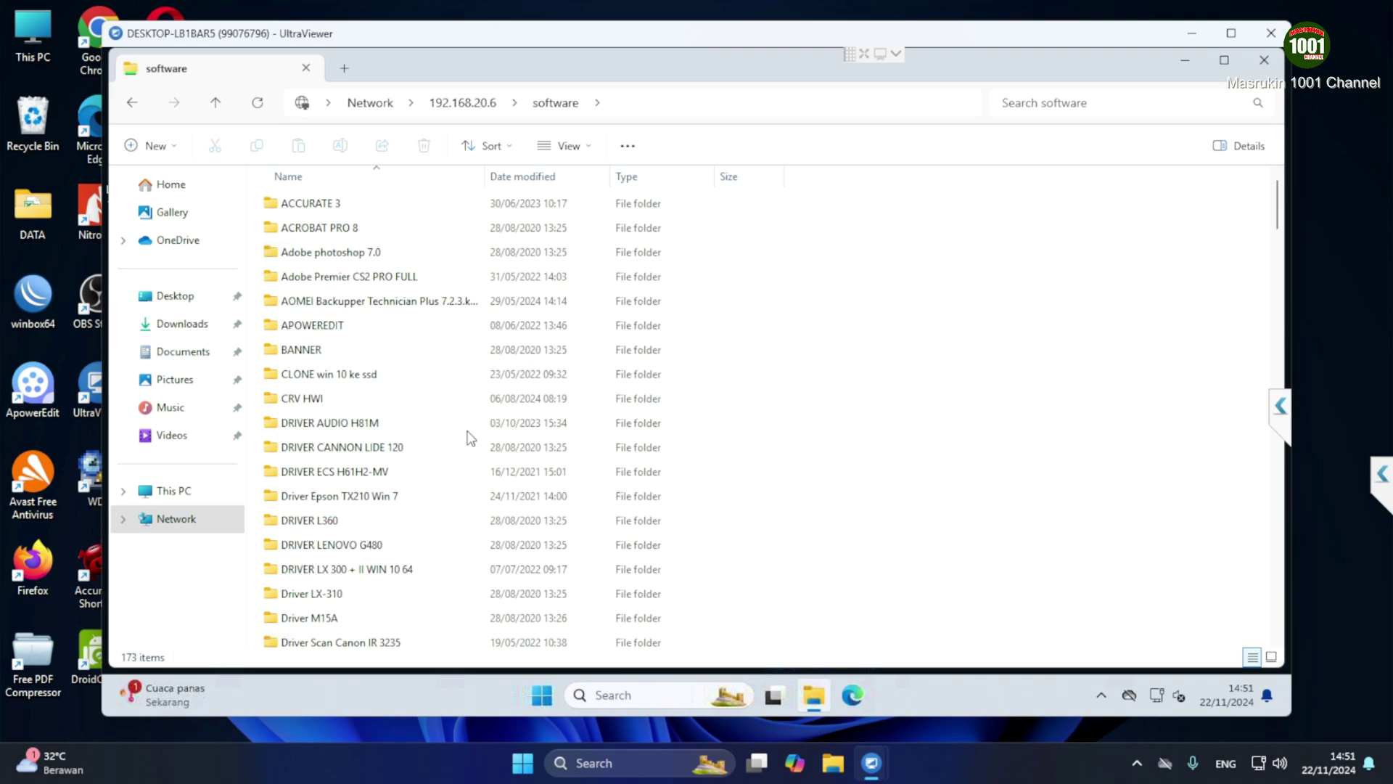
left_click(135, 104)
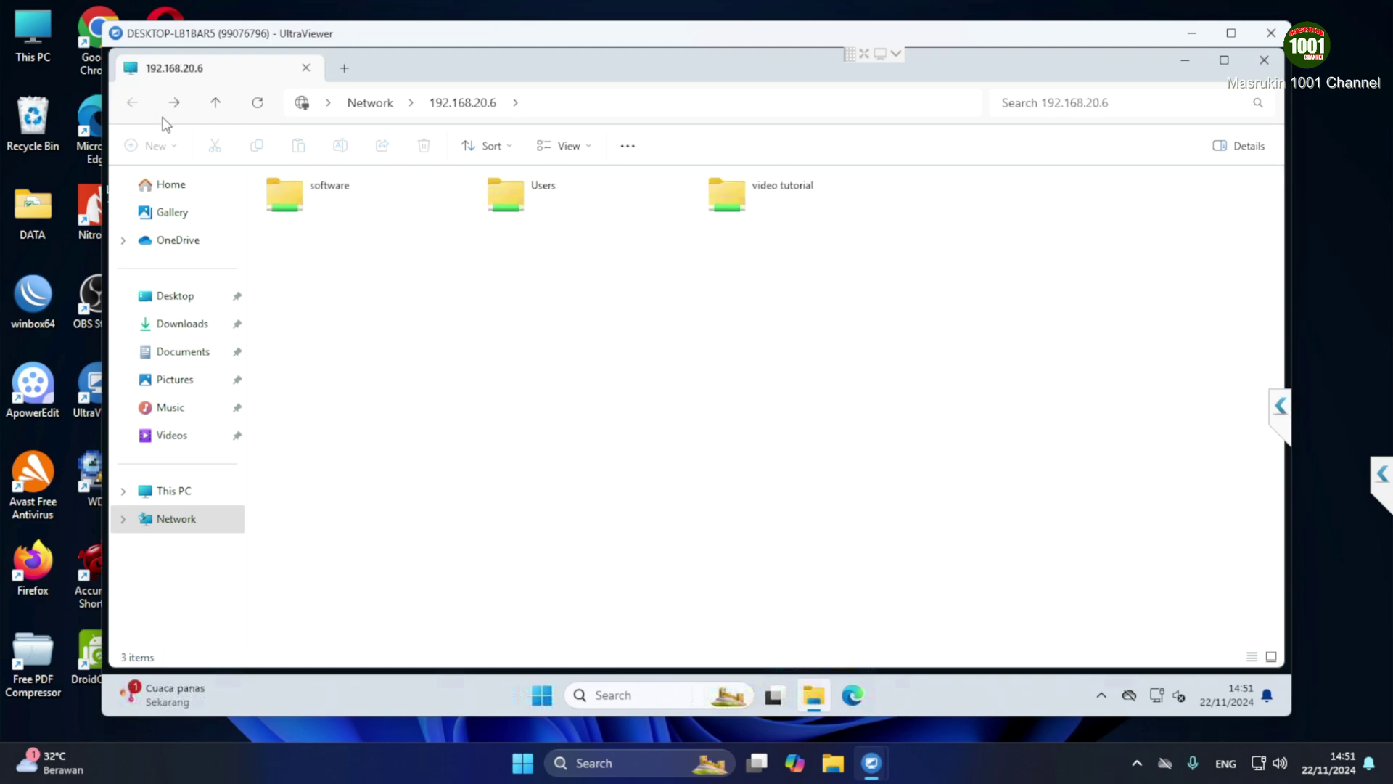
double_click(754, 203)
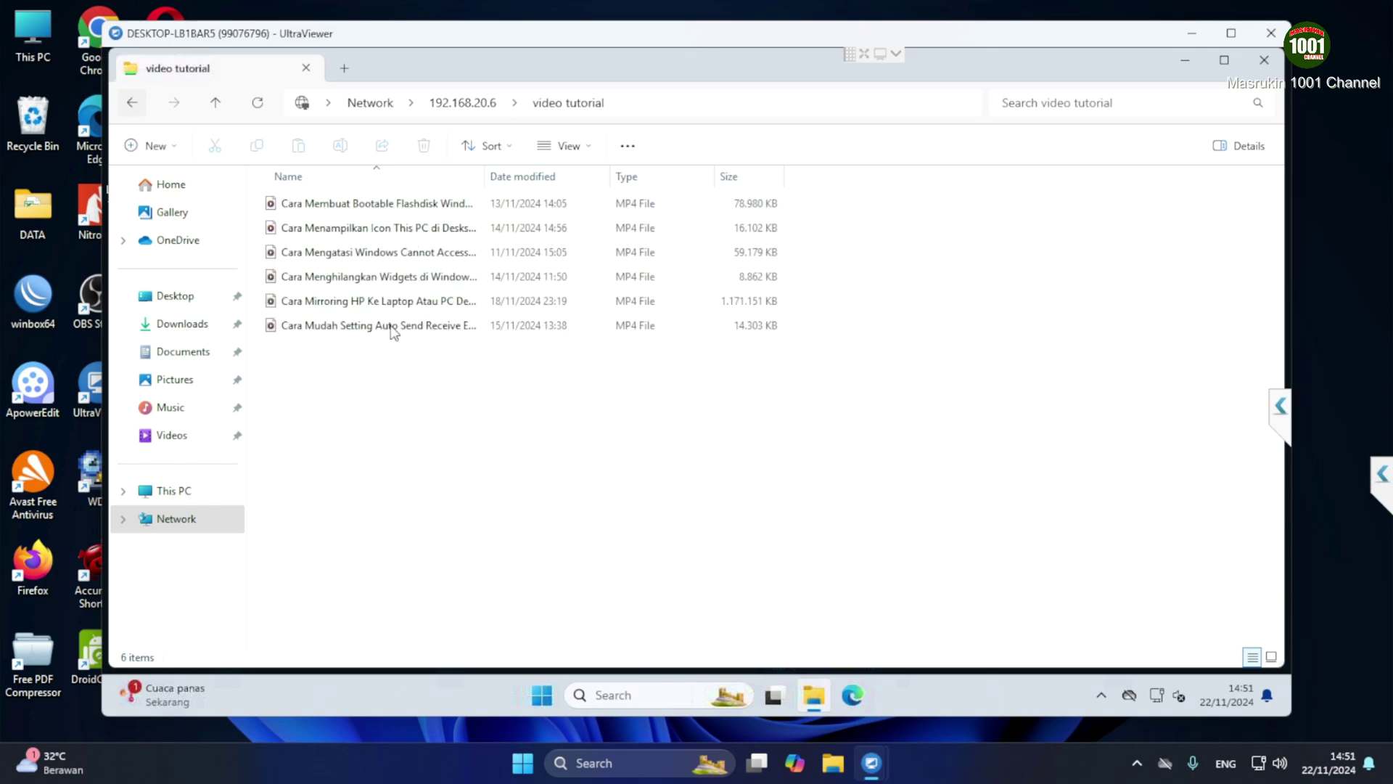
right_click(552, 433)
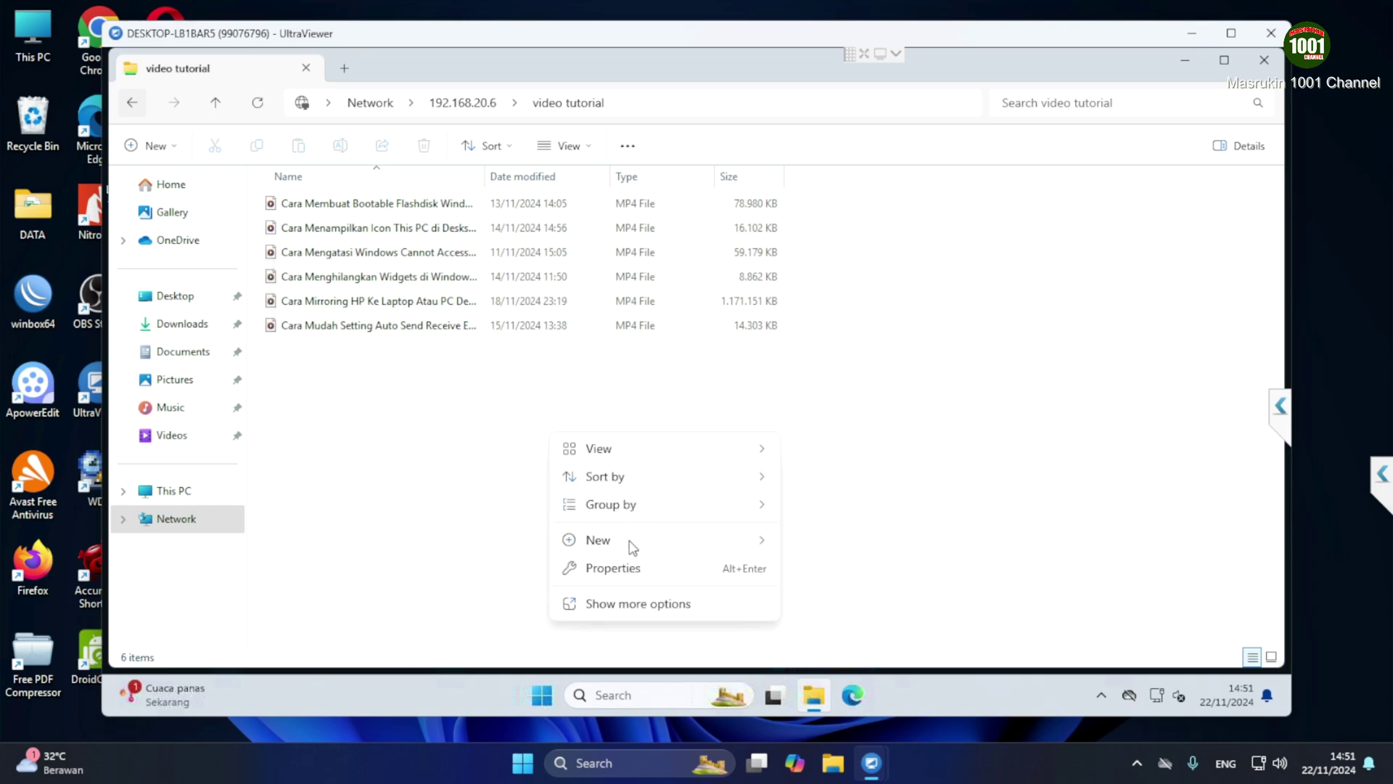
mouse_move(678, 545)
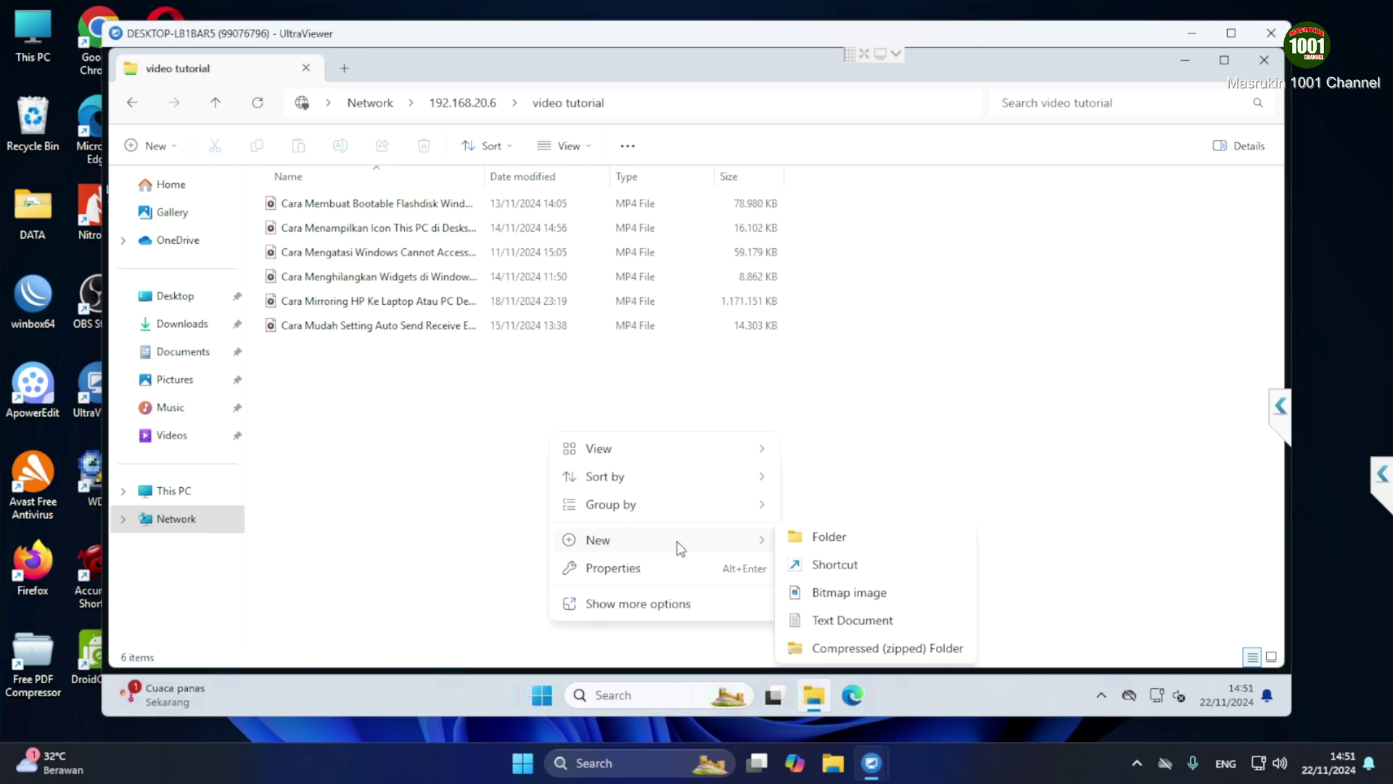
left_click(842, 627)
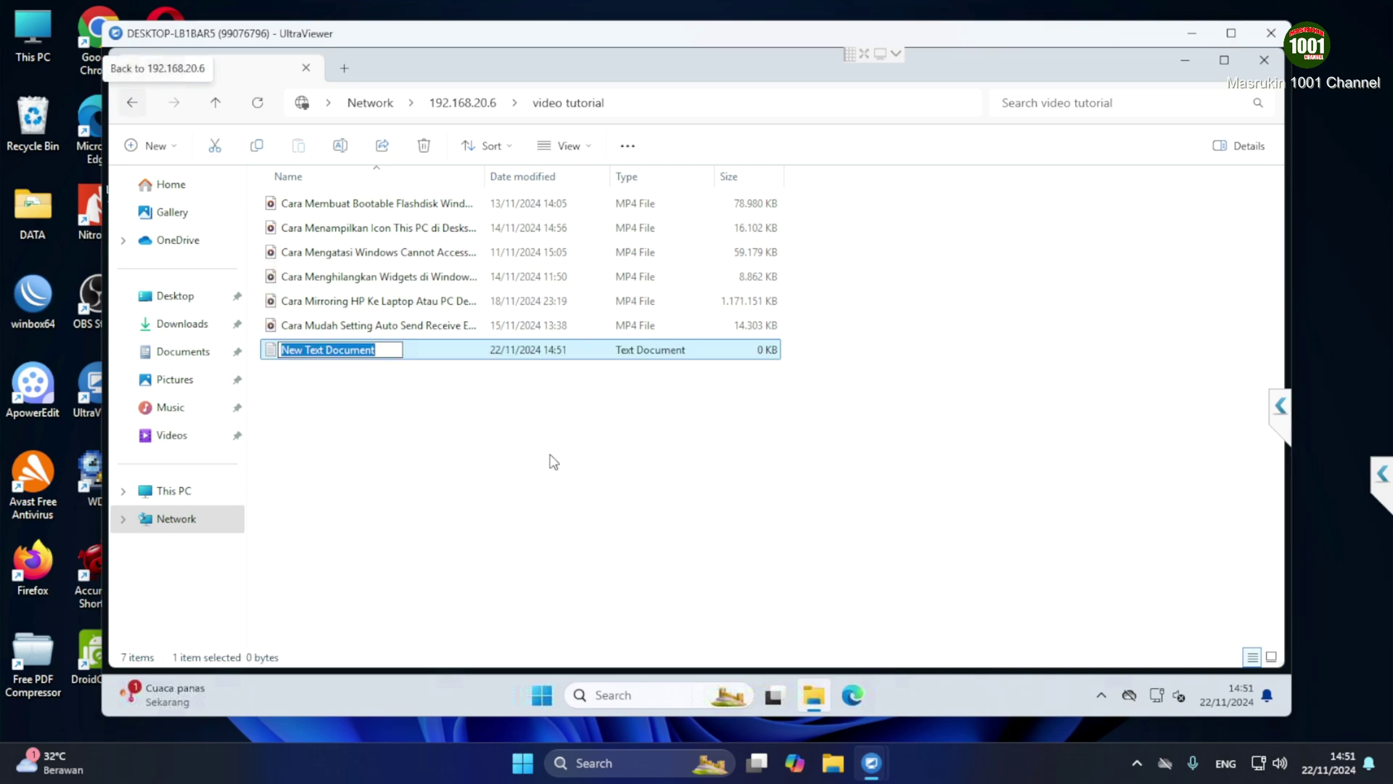
type("tamba")
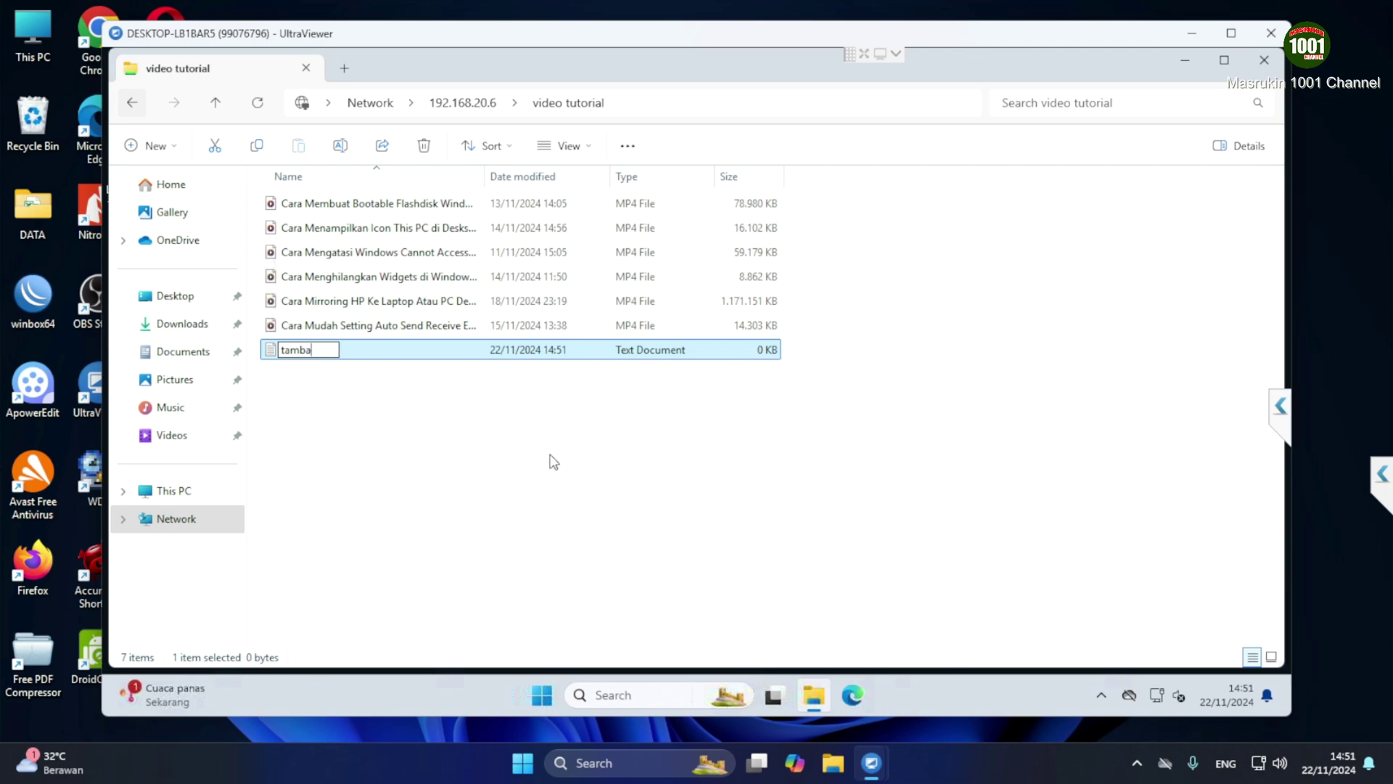
type("han dari bud")
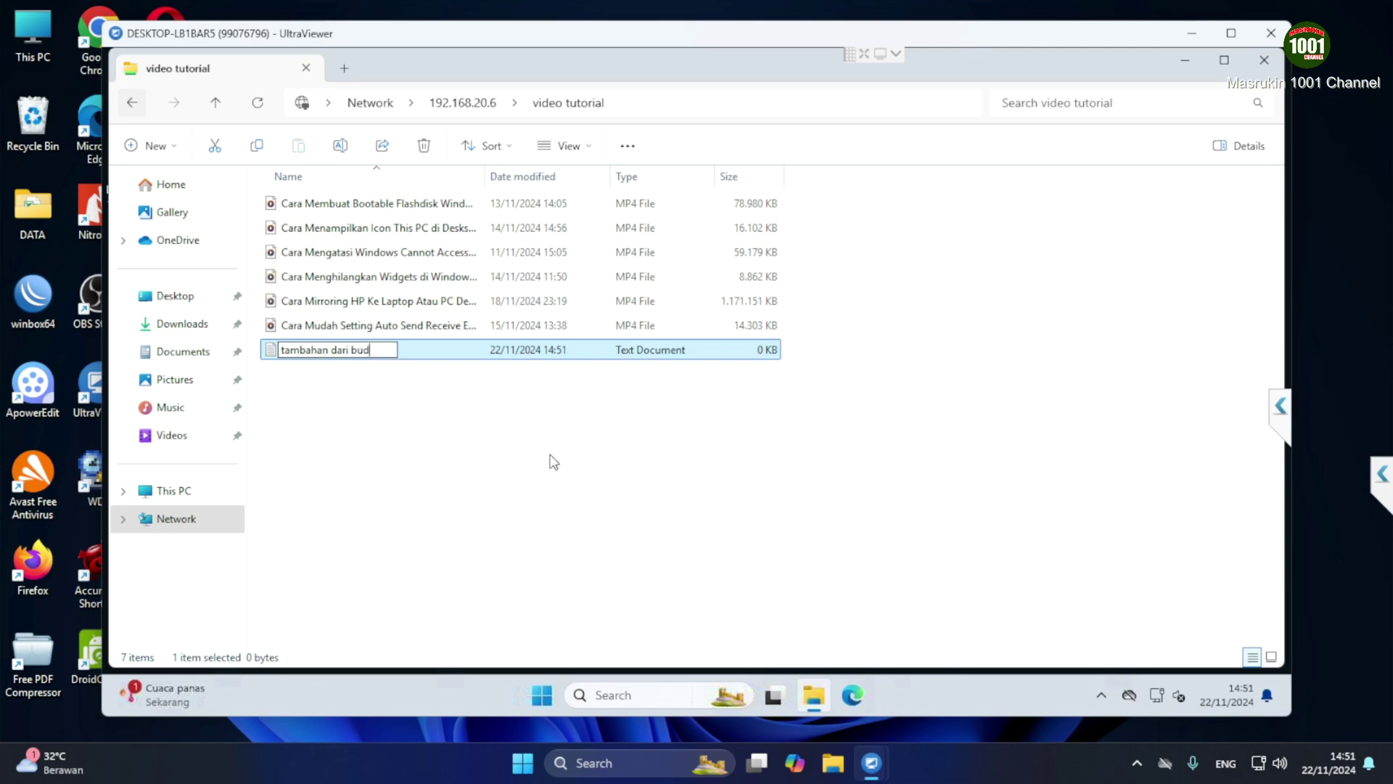
type("i")
left_click(548, 460)
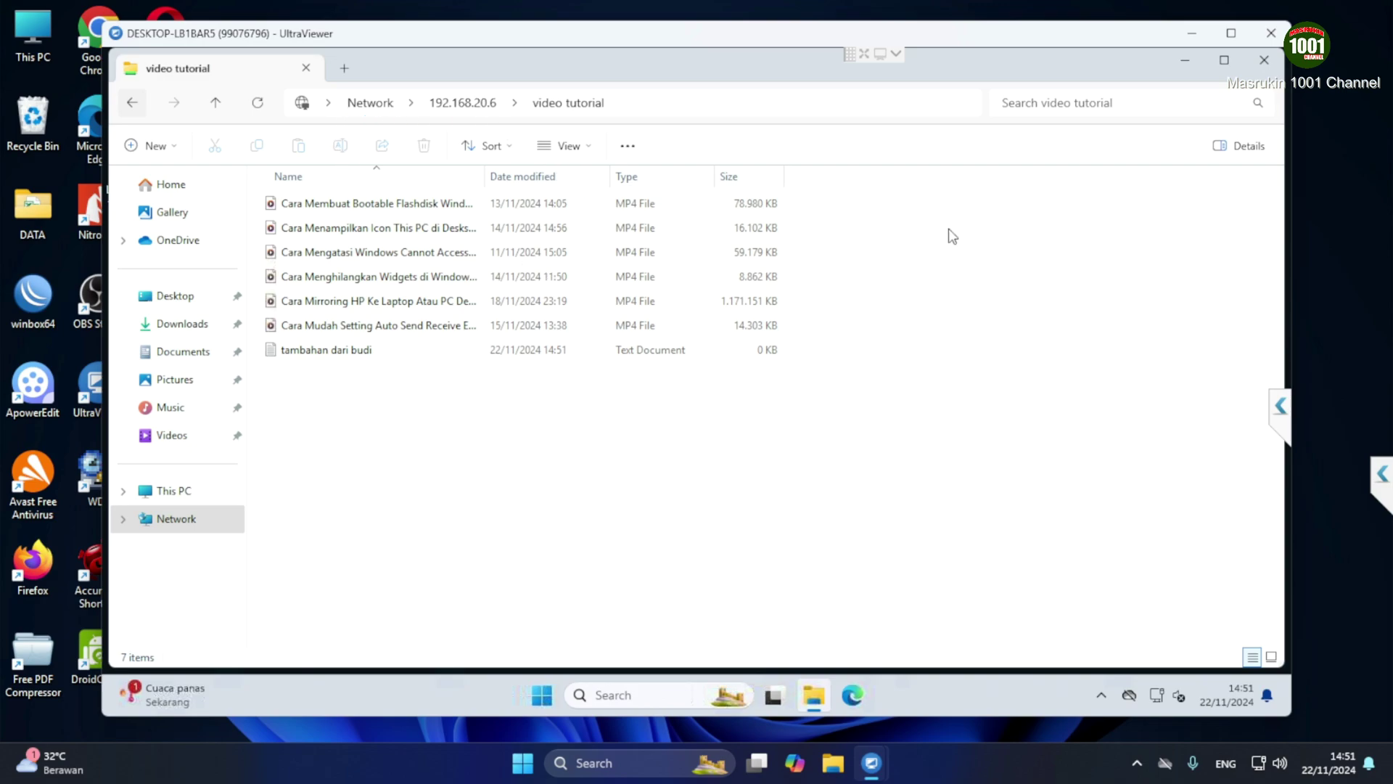
Close the remote file browser and minimize the UltraViewer session window
left_click(1264, 59)
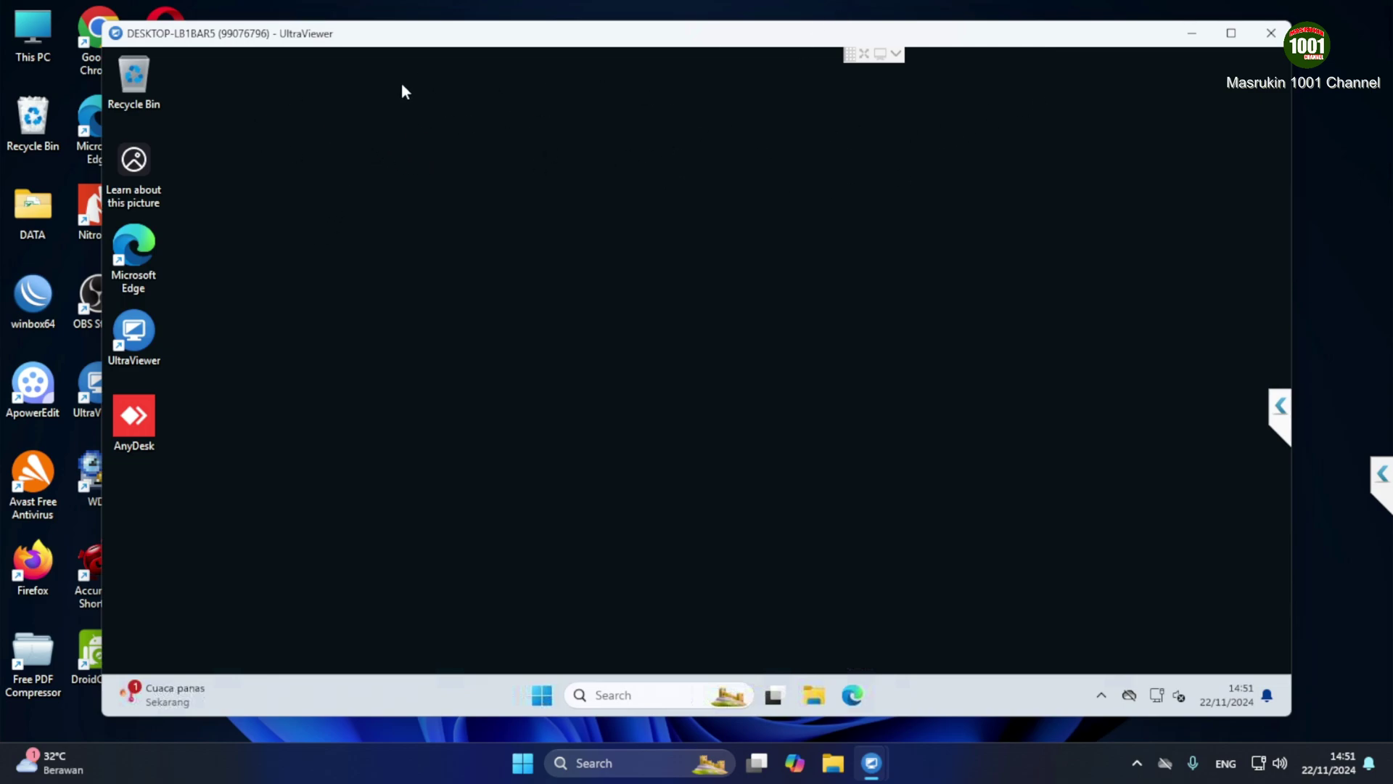
left_click(544, 697)
left_click(913, 637)
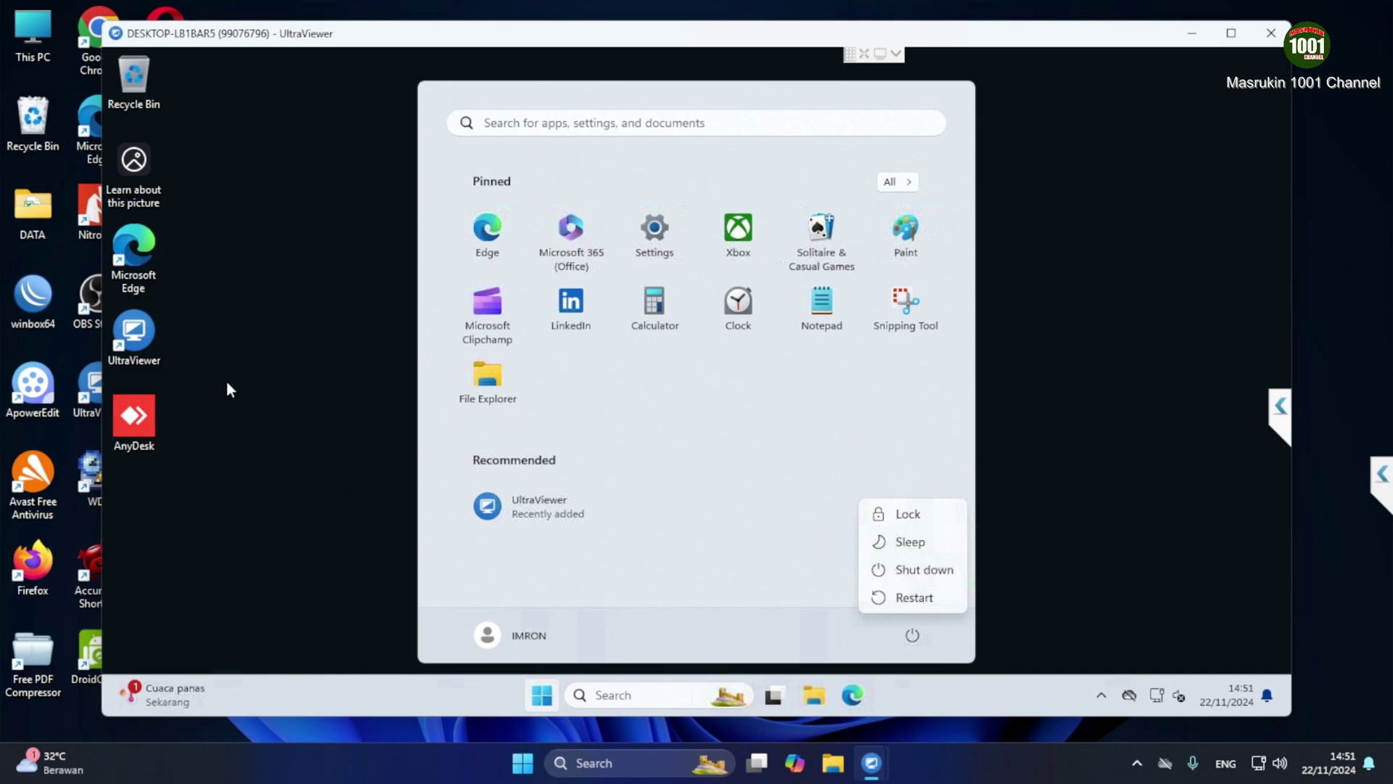
left_click(1087, 434)
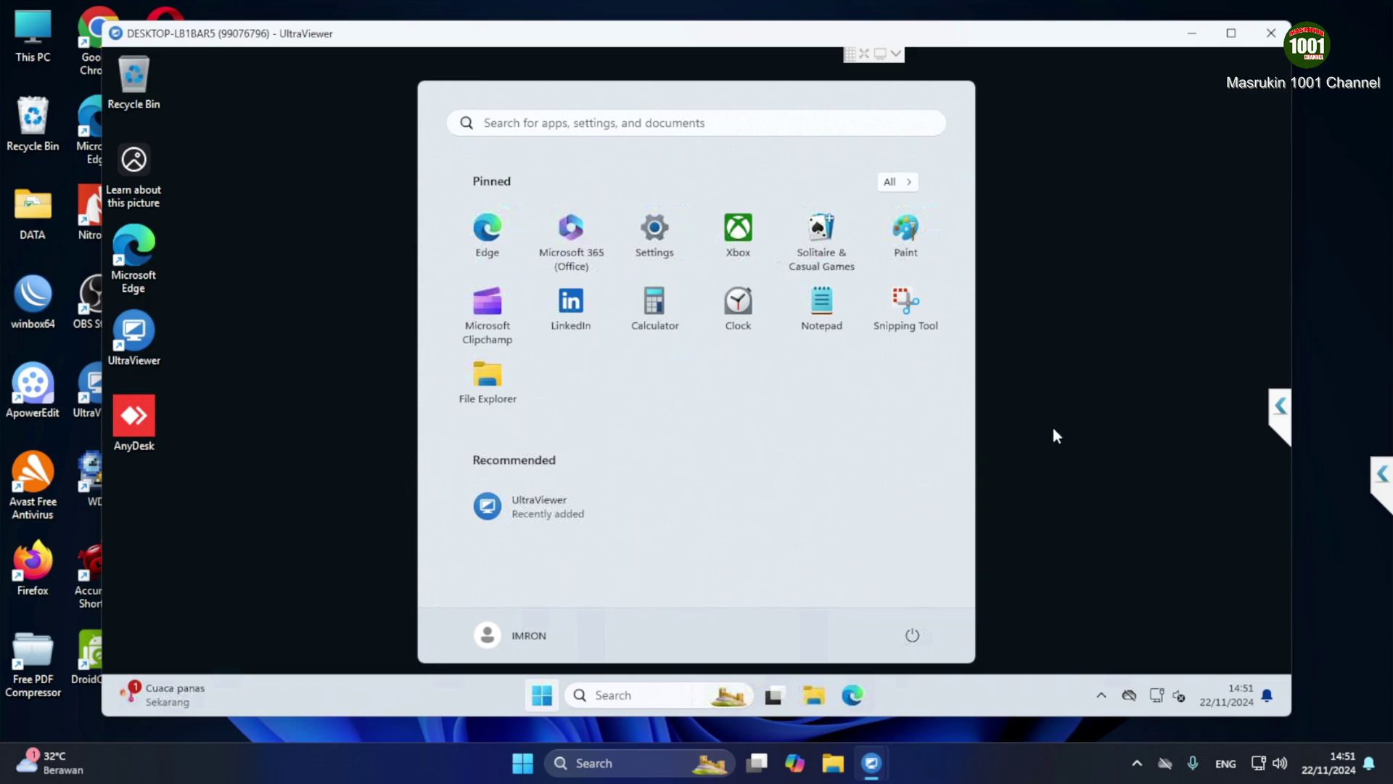
left_click(1047, 403)
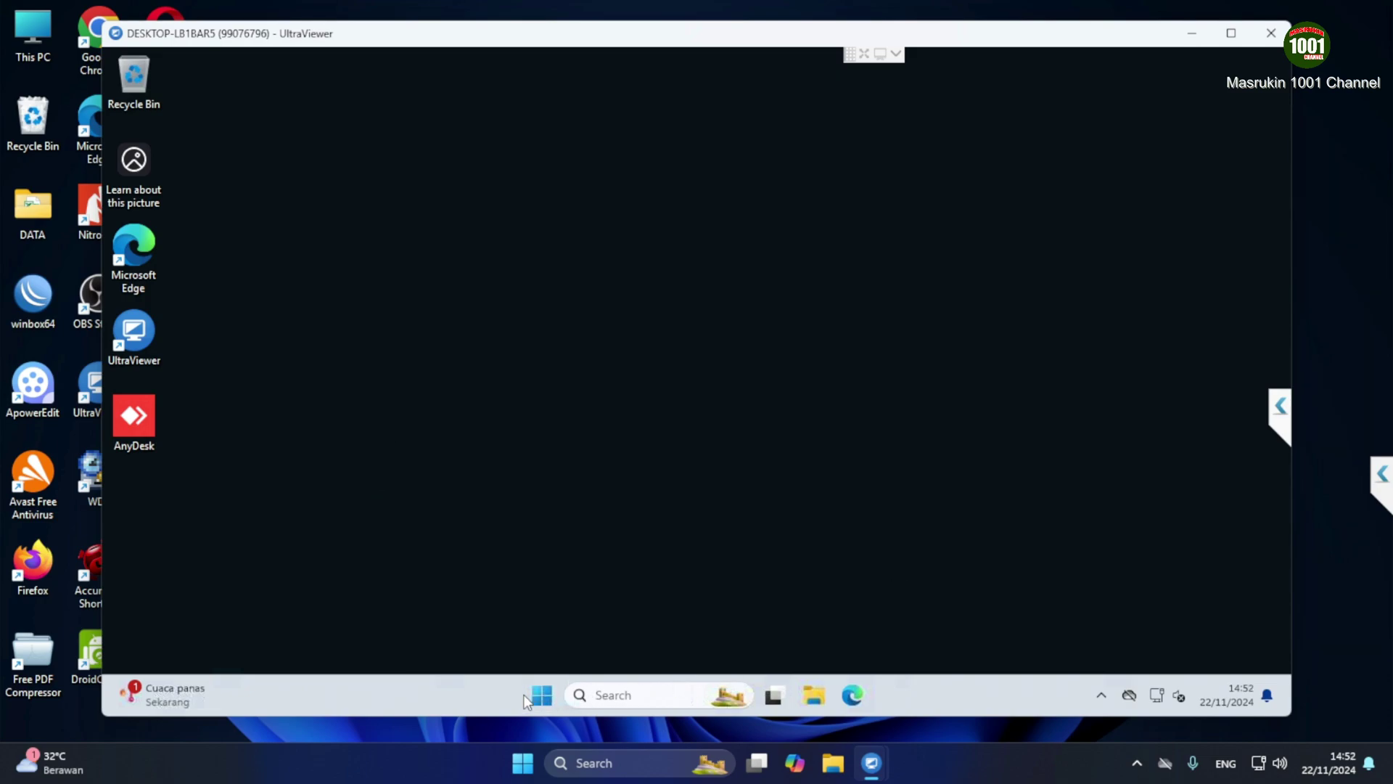
left_click(1191, 34)
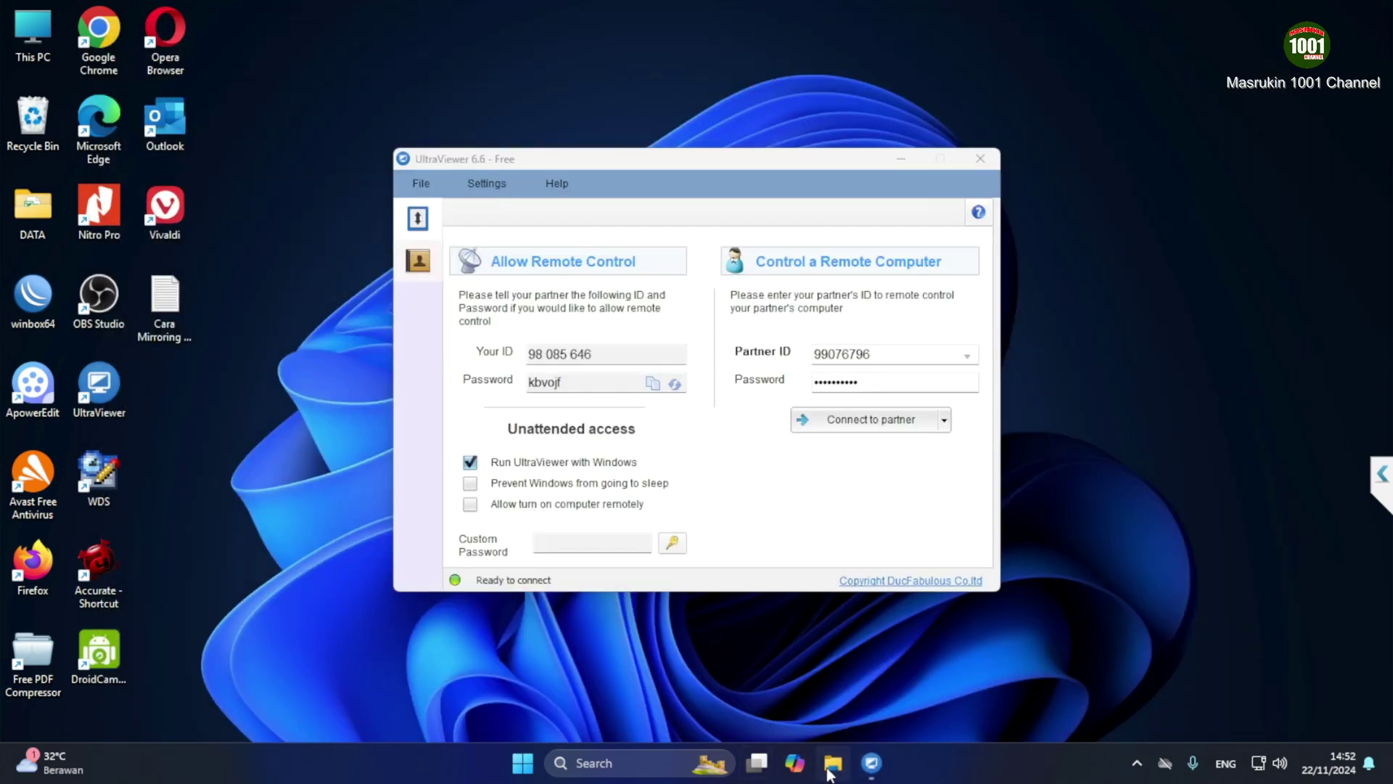
Browse New Volume (D:), check inside MUSIK, then bring up MUSIK's context menu
key("super+e")
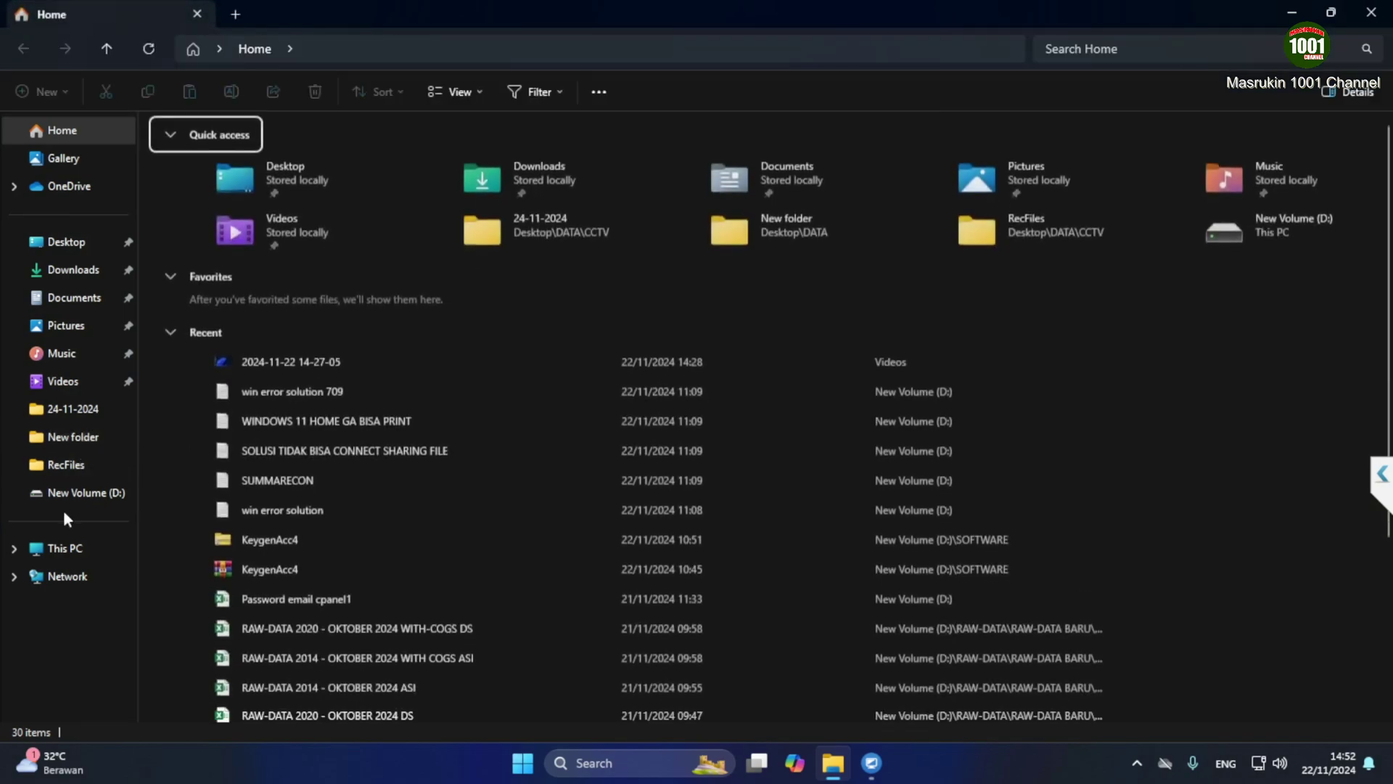
left_click(78, 492)
scroll(378, 461, "down", 8)
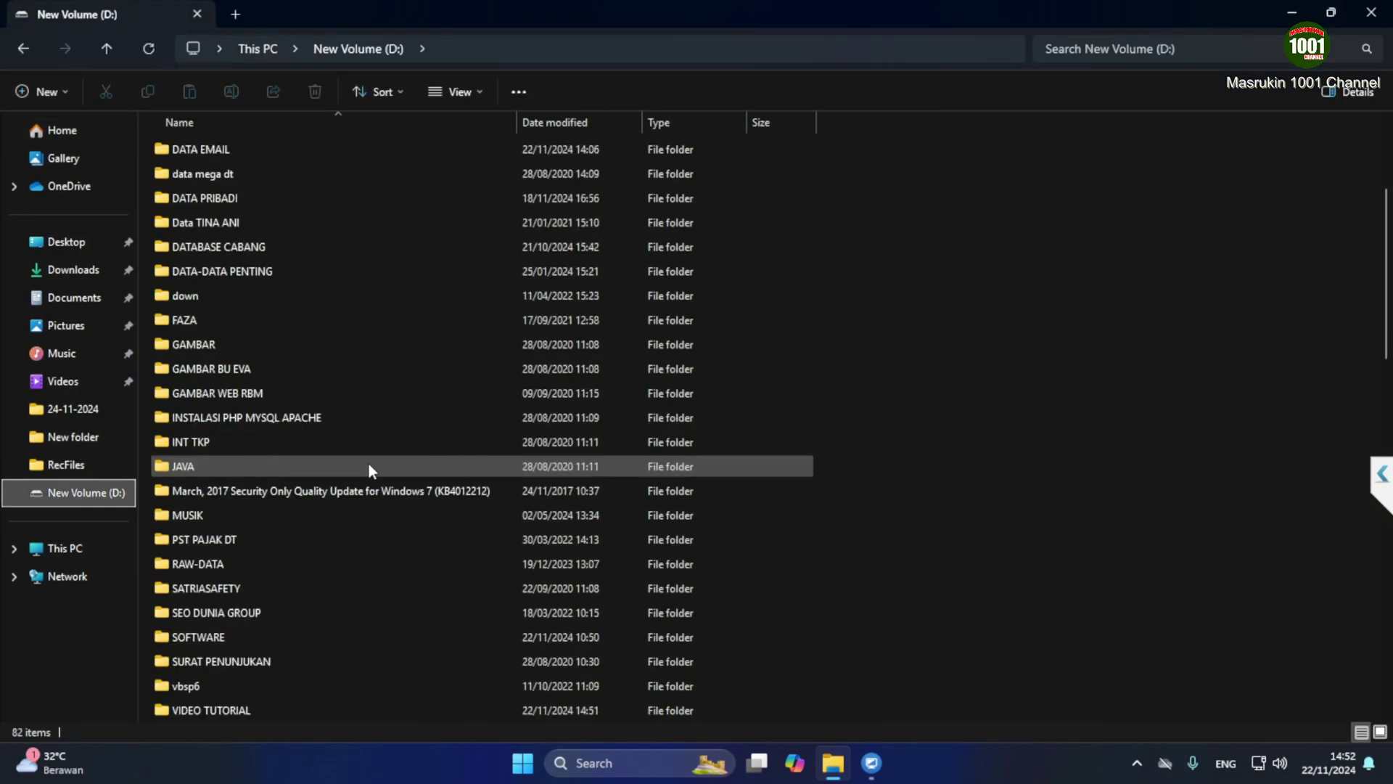
scroll(369, 465, "down", 3)
scroll(369, 465, "down", 1)
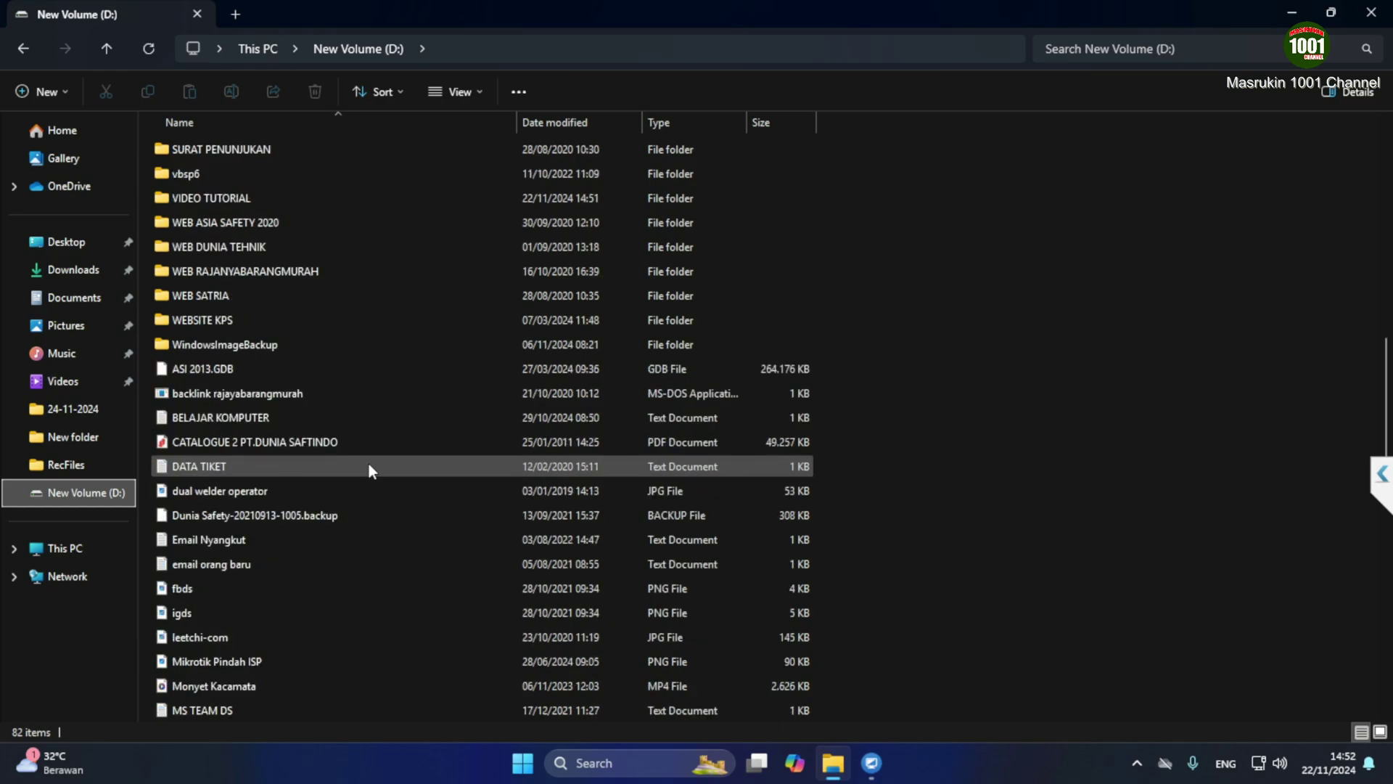
scroll(368, 465, "up", 1)
scroll(368, 461, "up", 3)
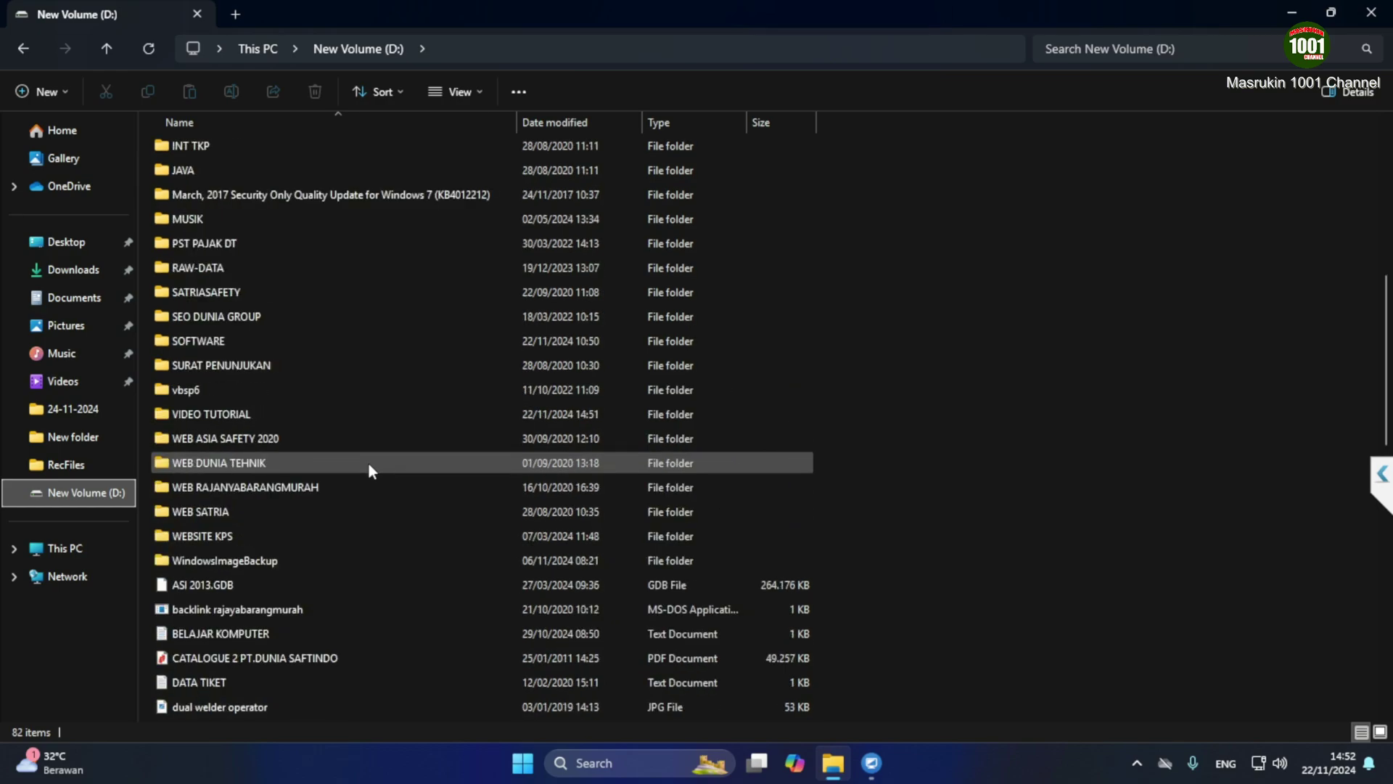
scroll(367, 462, "up", 1)
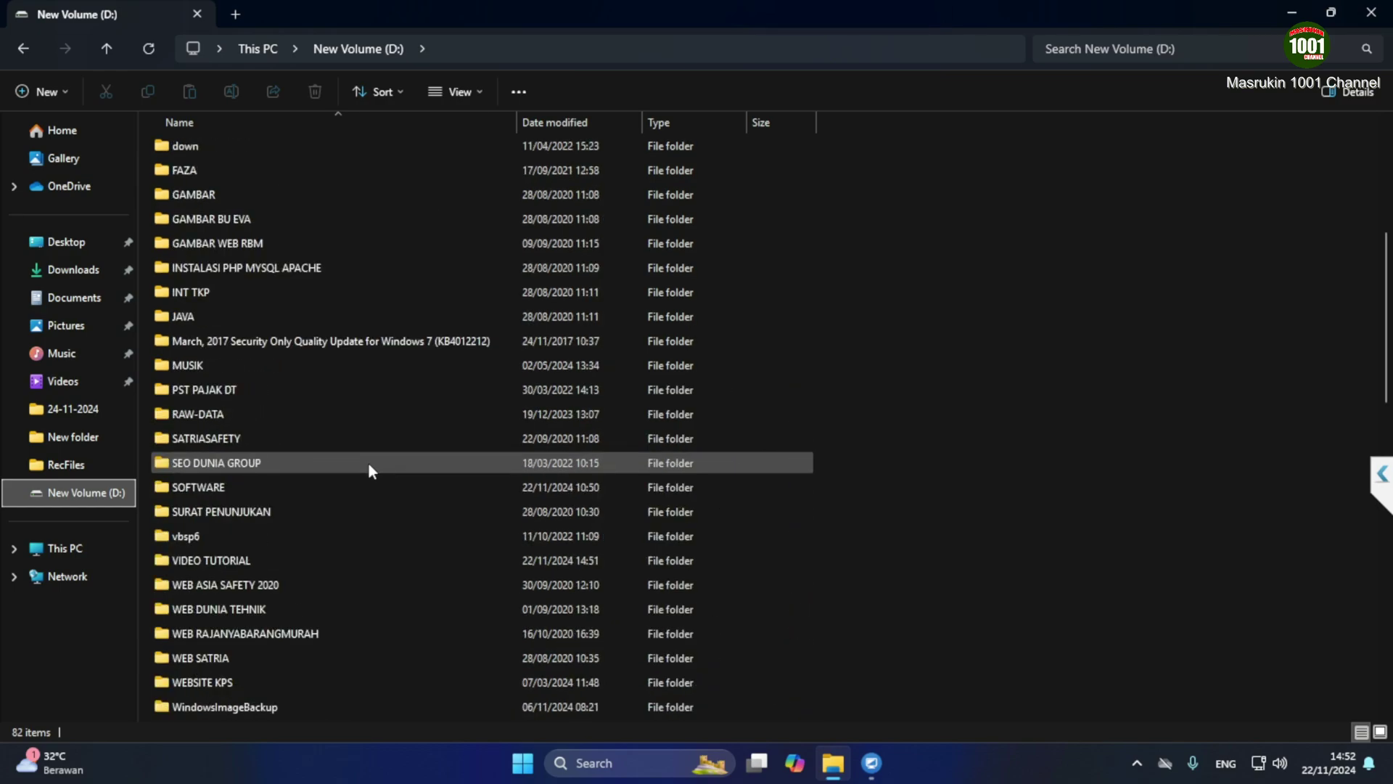
double_click(211, 367)
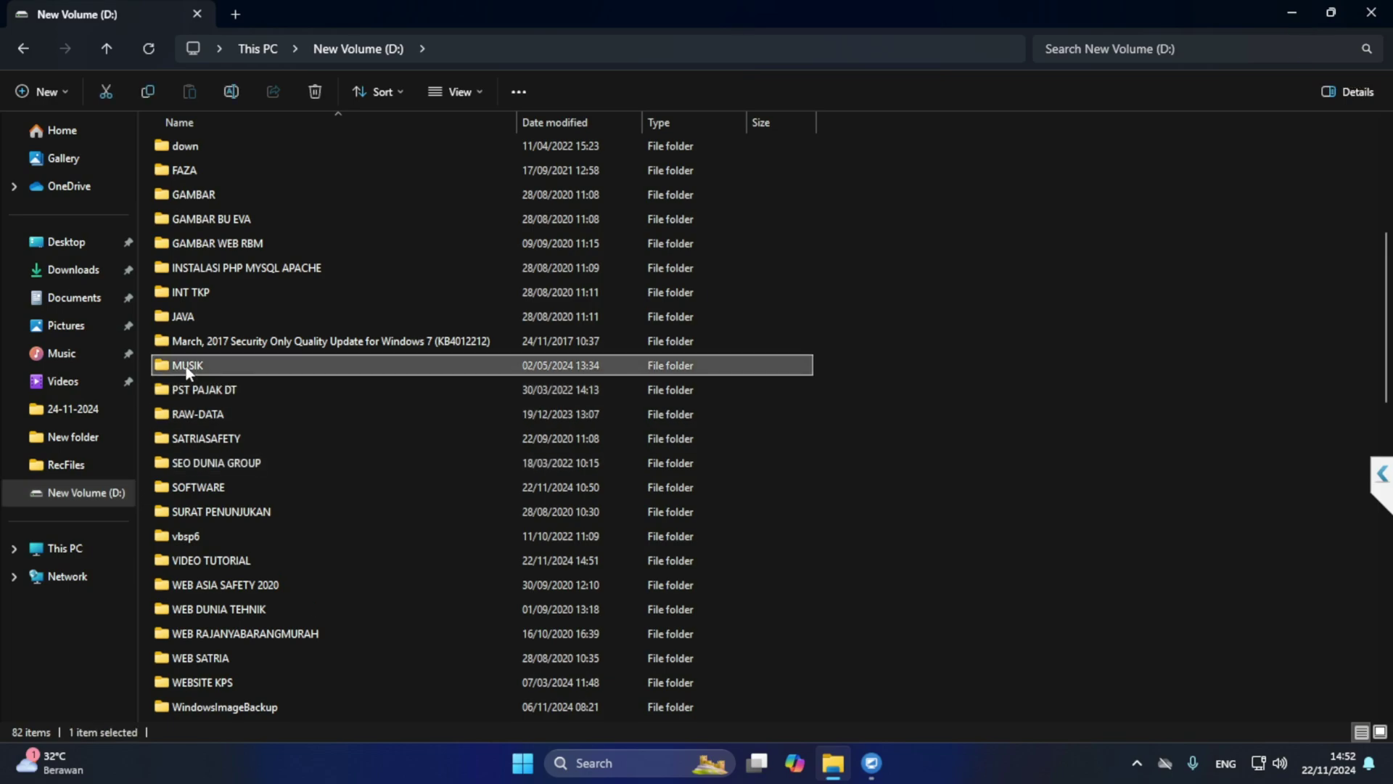
left_click(24, 48)
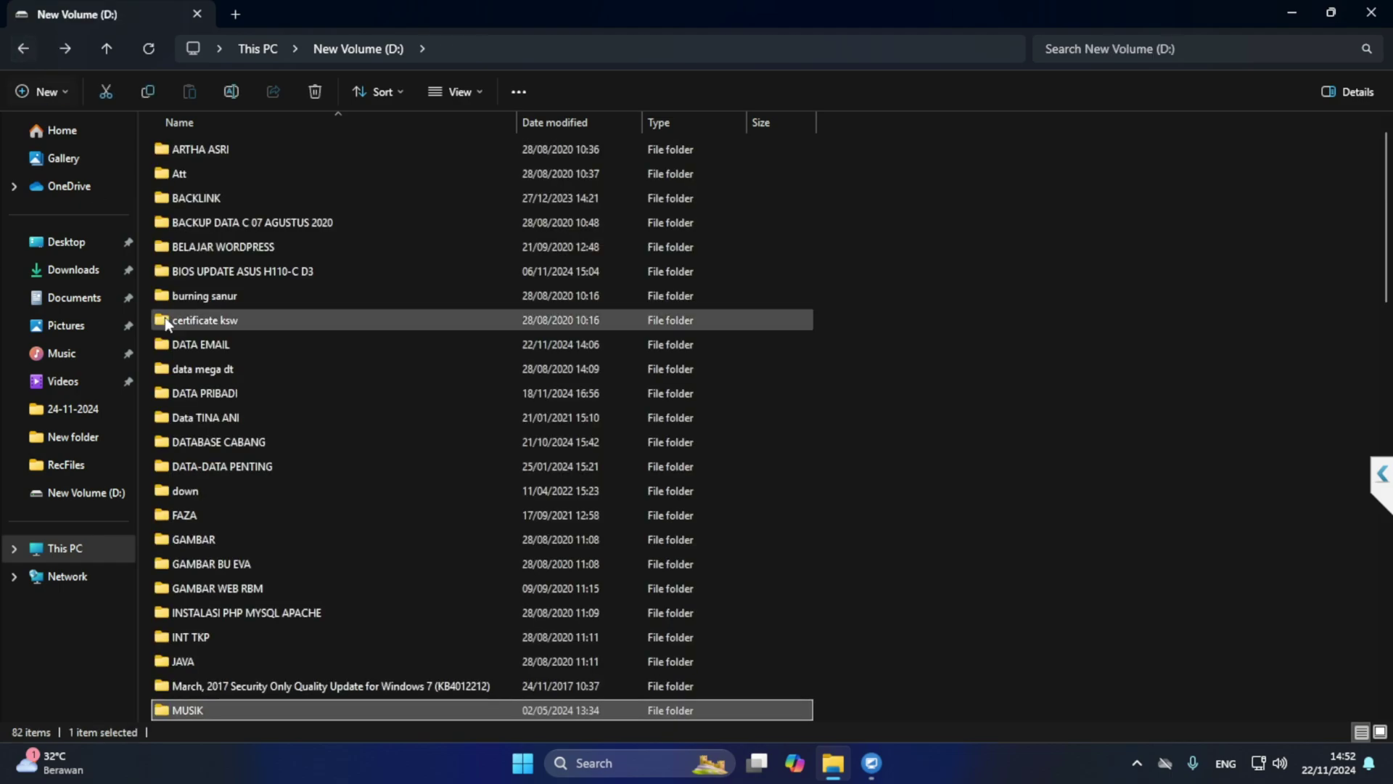
right_click(192, 713)
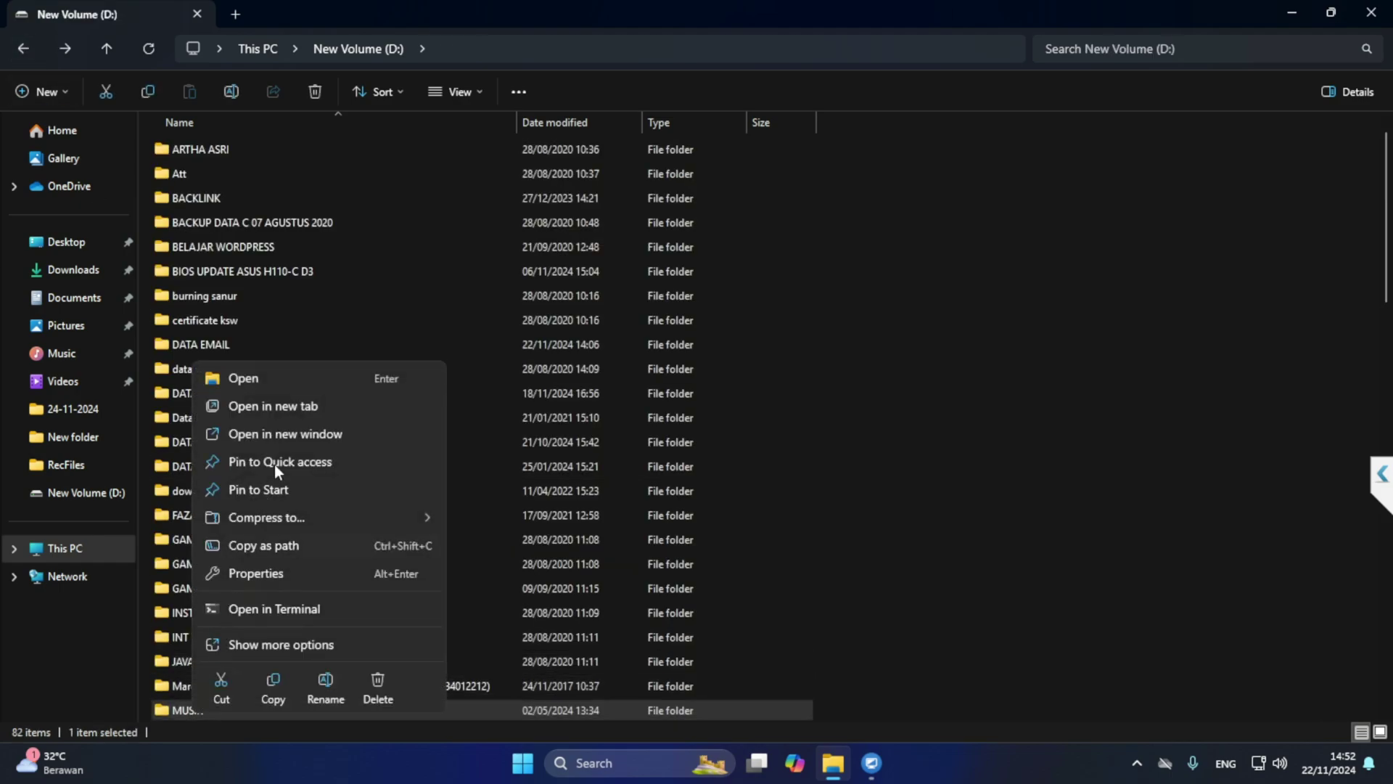
Share MUSIK through its Properties Sharing tab, adding the second user account with Read permission
left_click(273, 646)
left_click(274, 703)
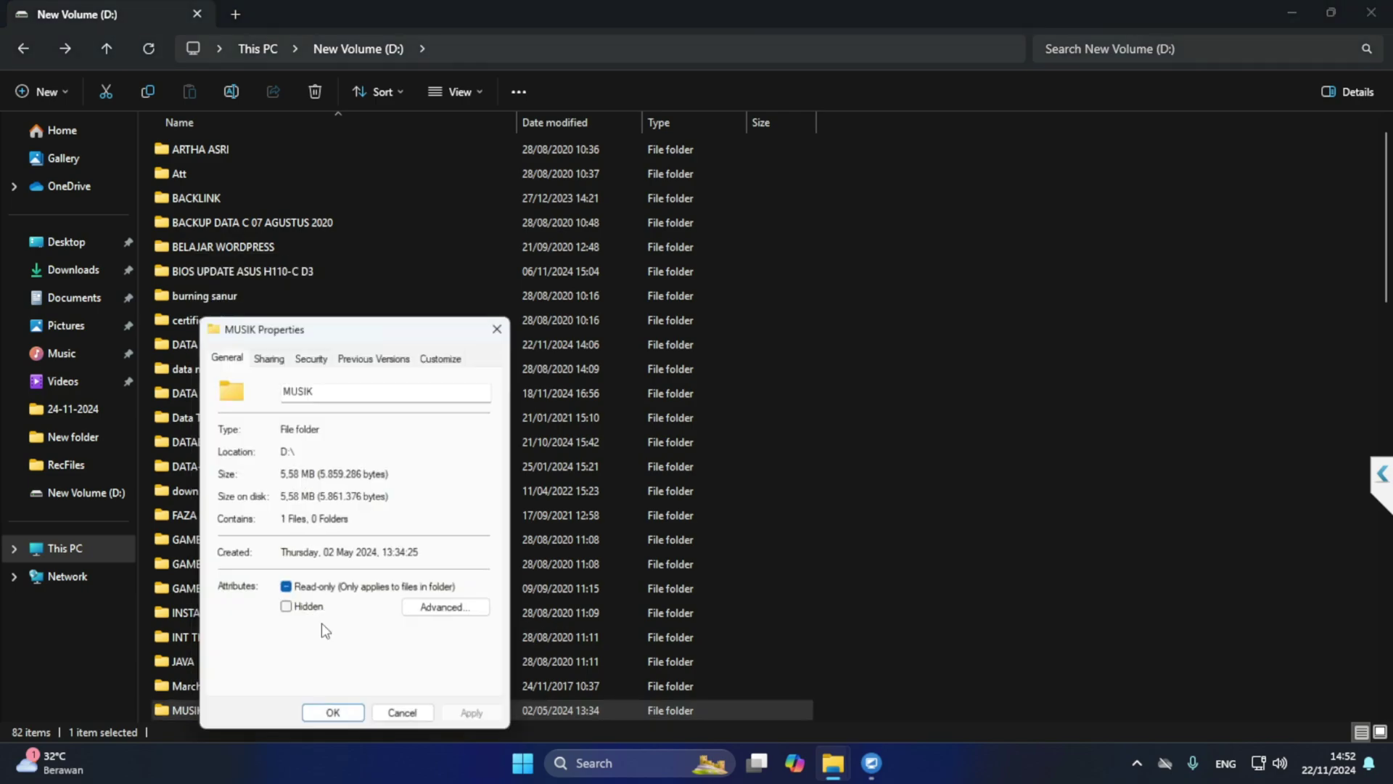
left_click(269, 357)
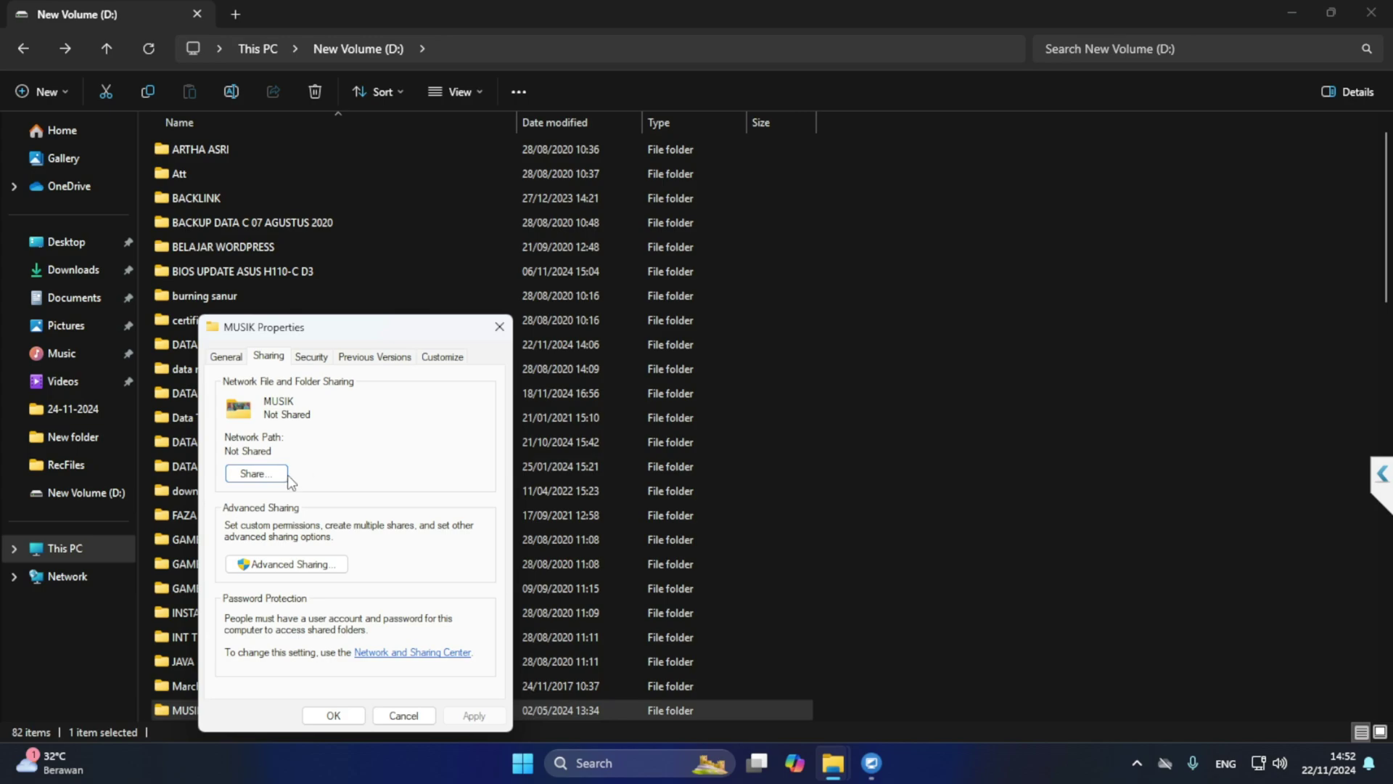
left_click(268, 476)
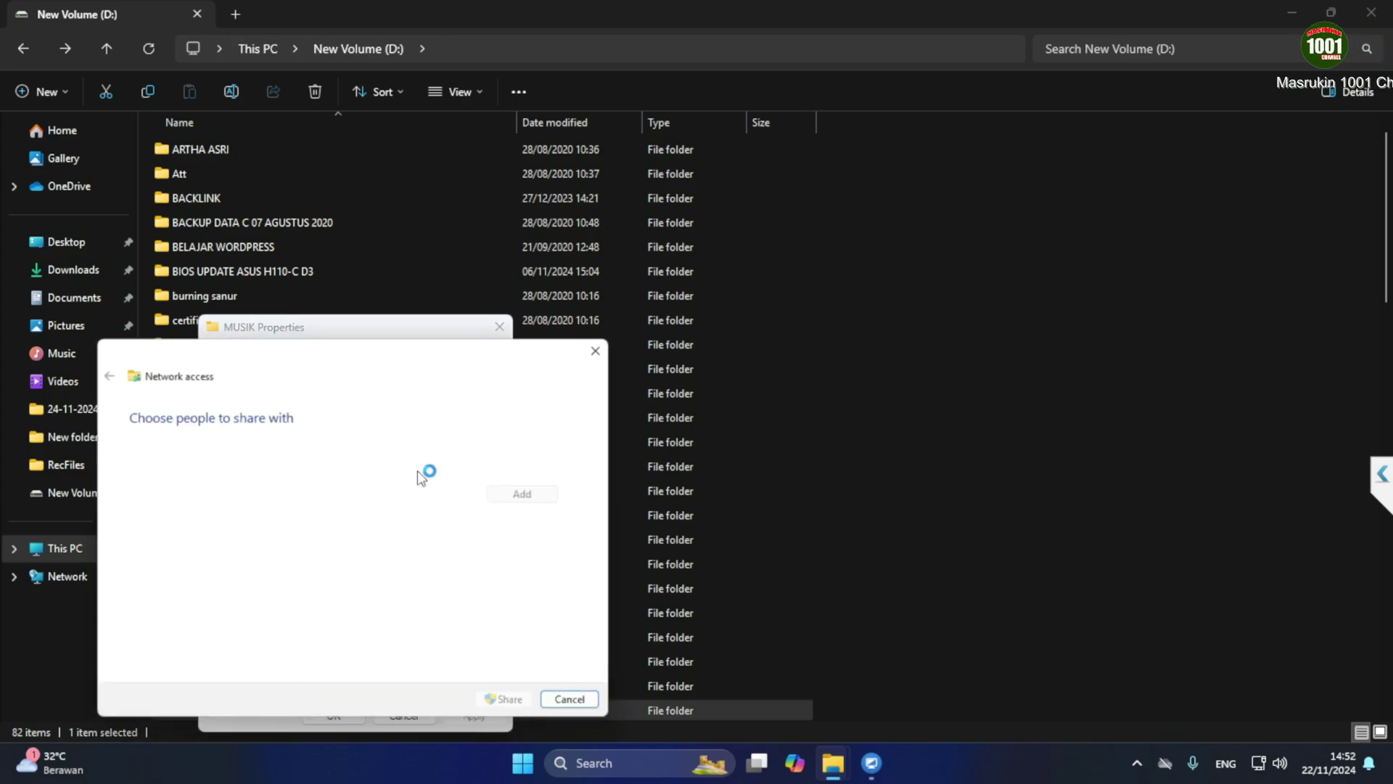
left_click(481, 494)
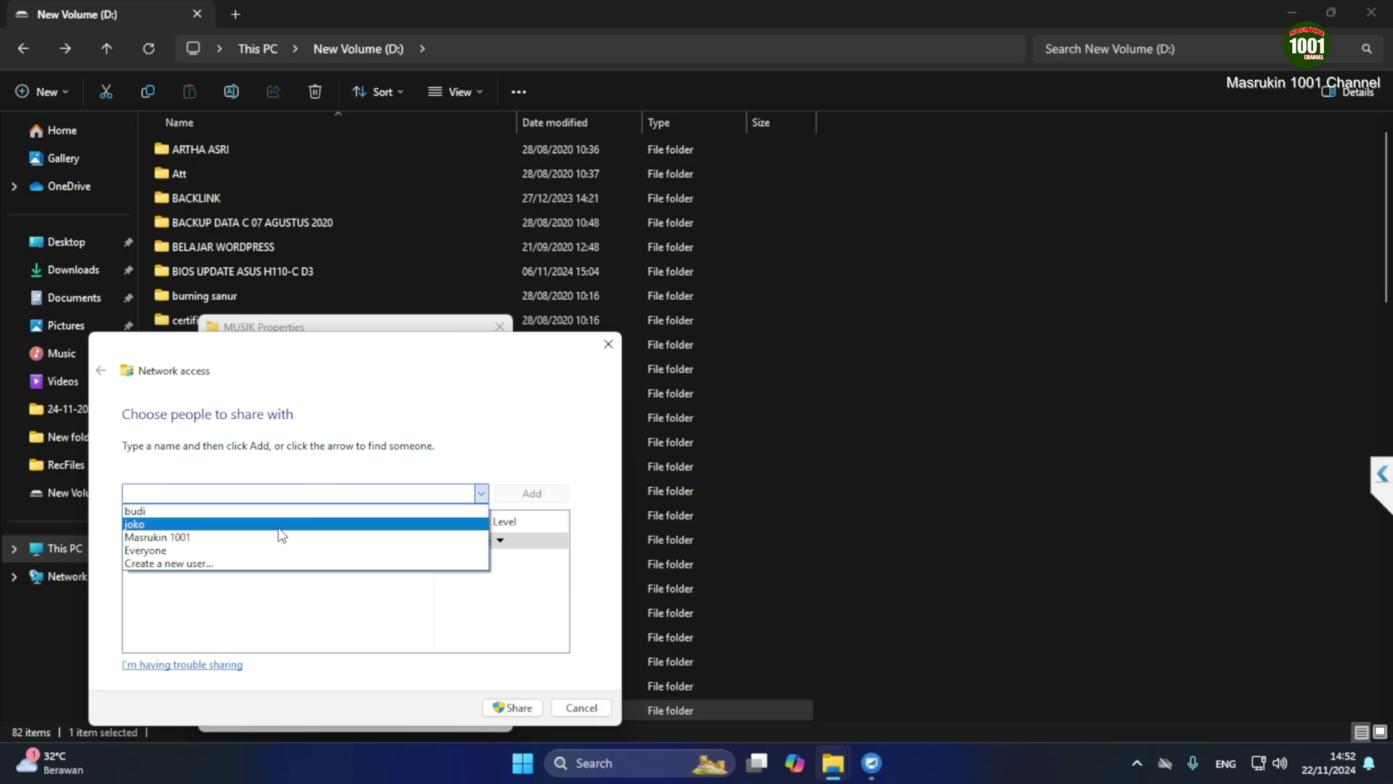
left_click(283, 524)
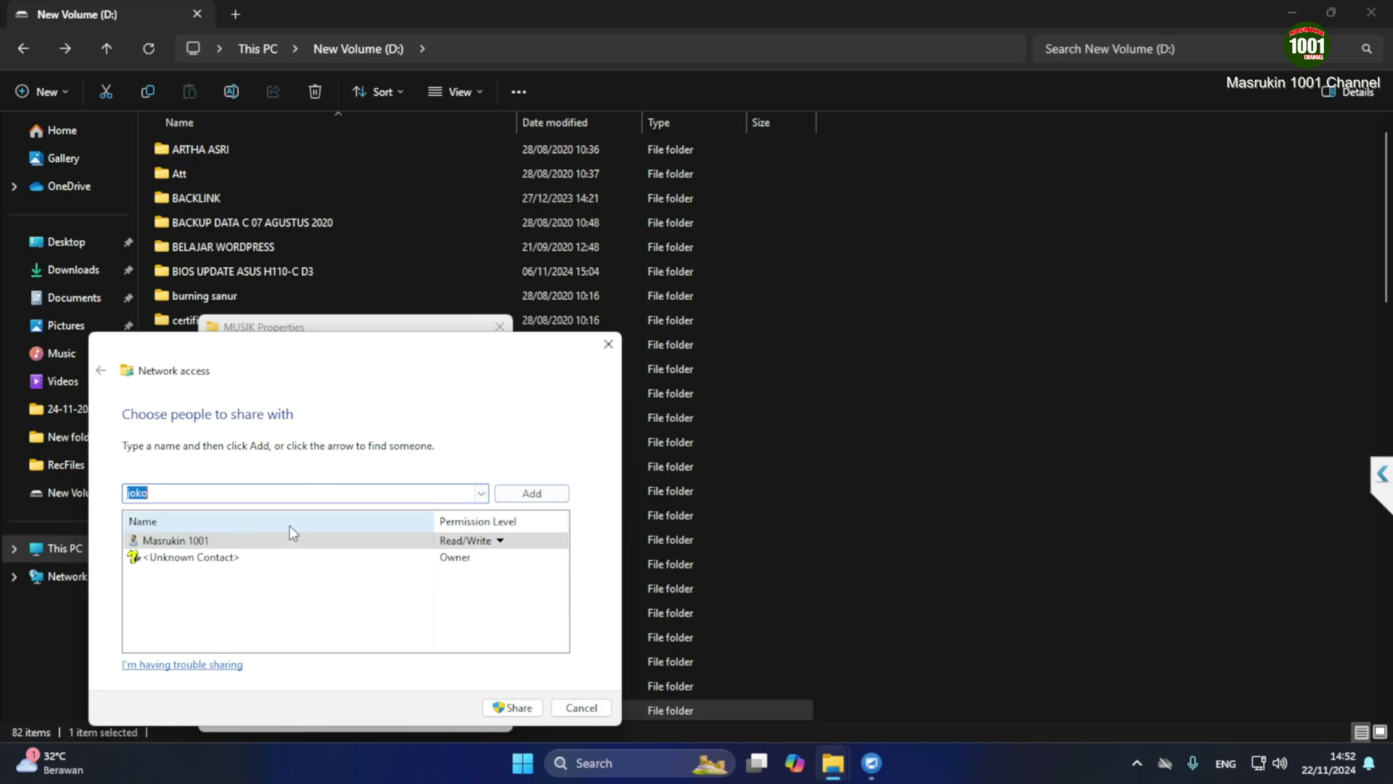
left_click(533, 495)
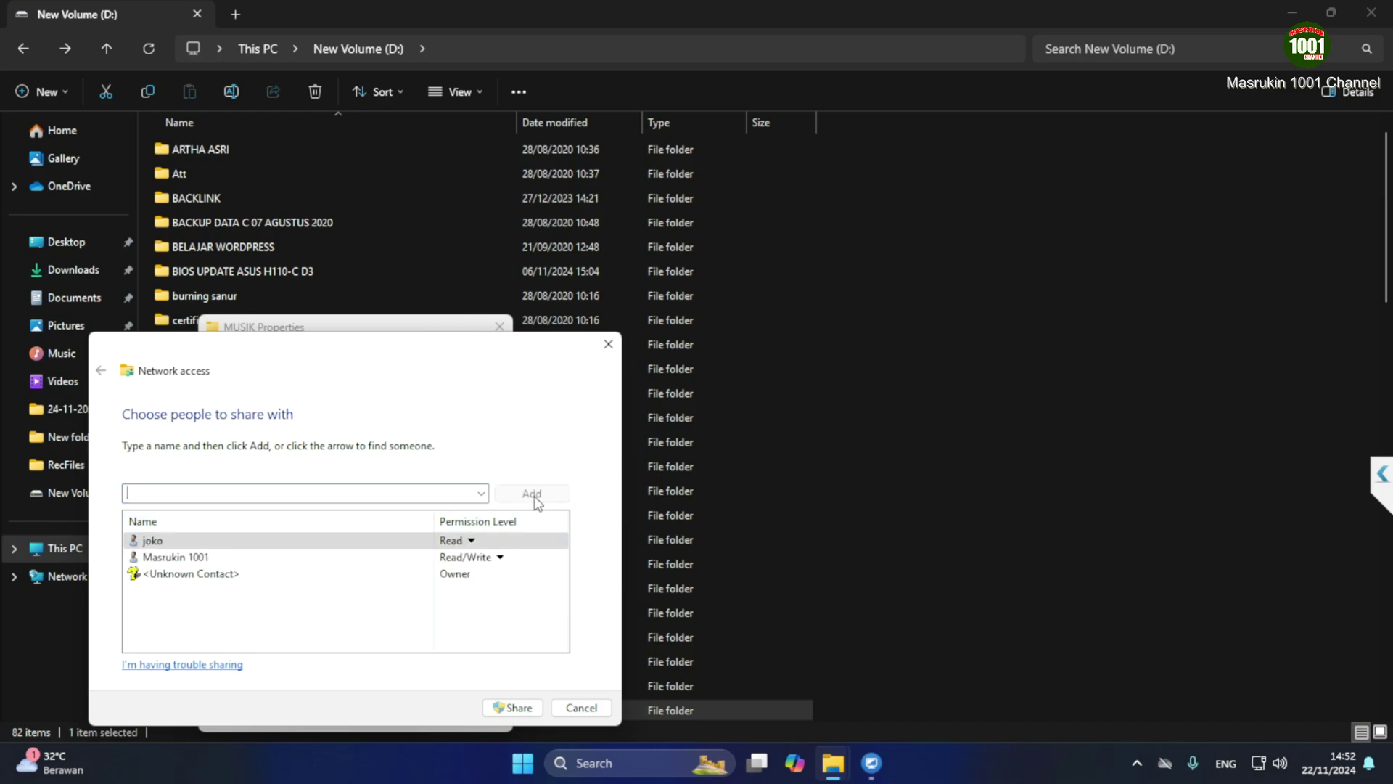
left_click(471, 542)
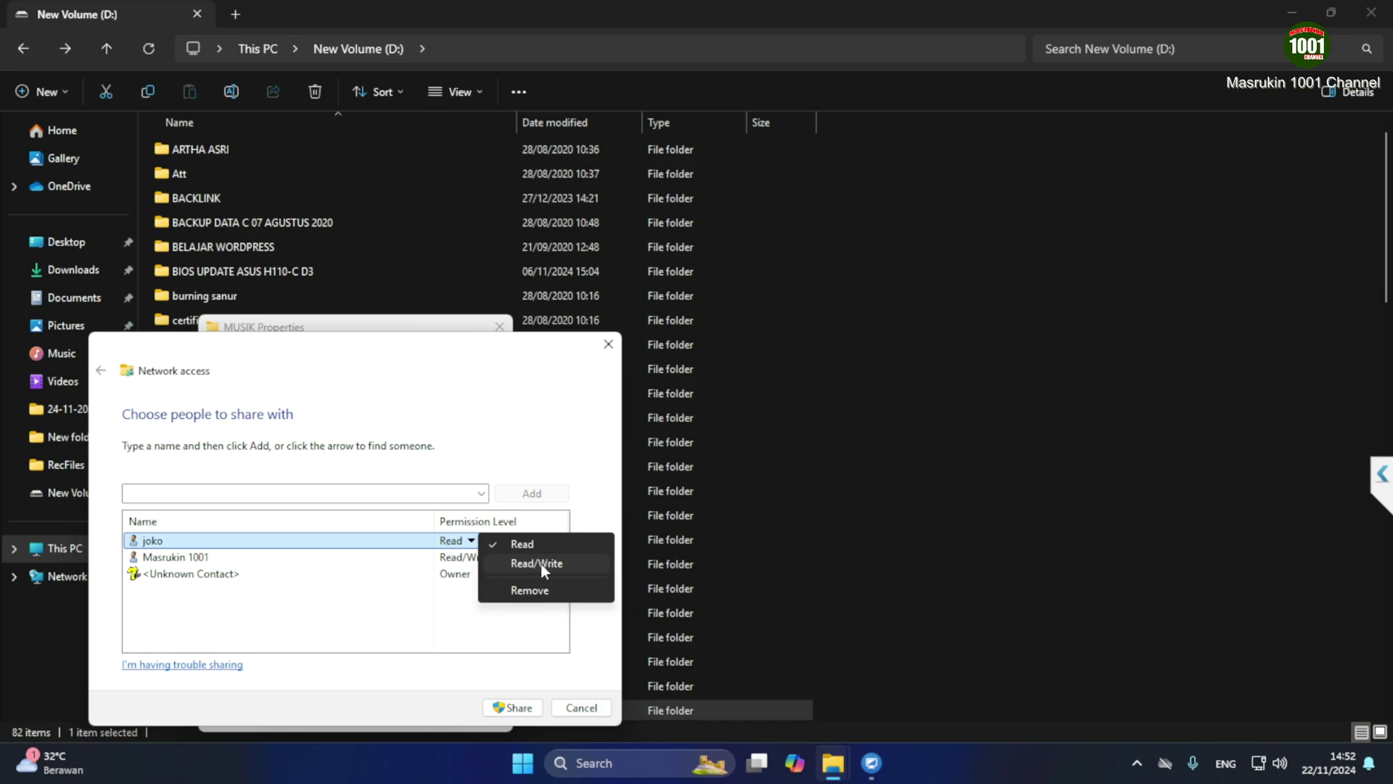
left_click(352, 594)
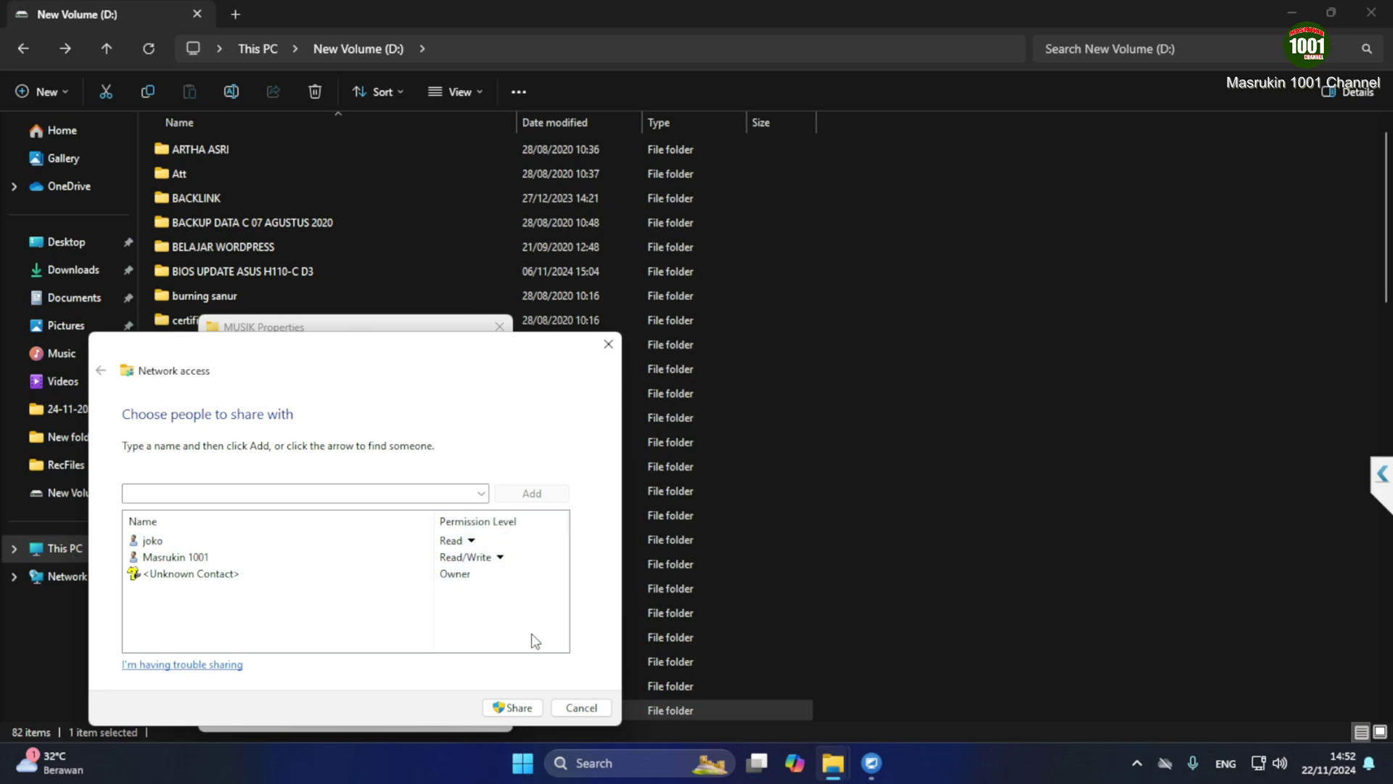
left_click(512, 708)
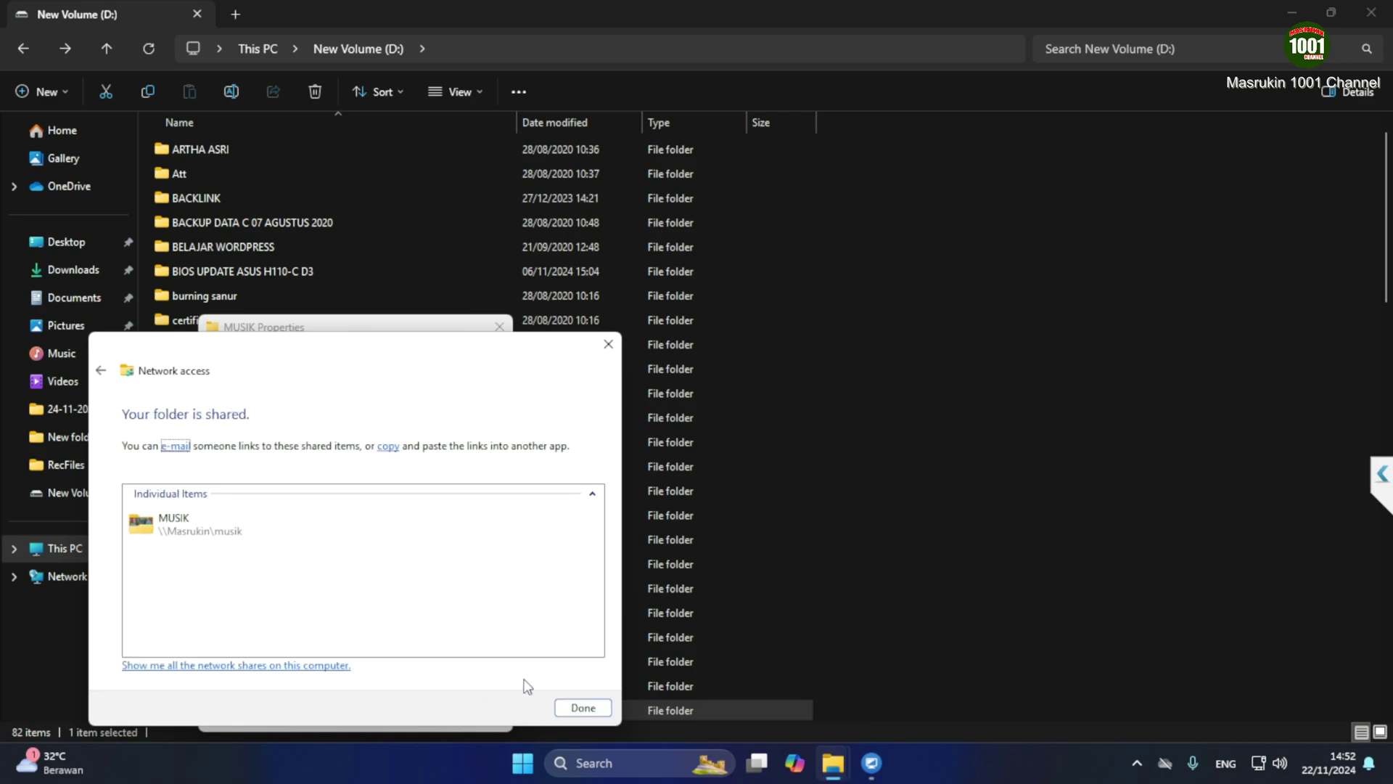
left_click(581, 708)
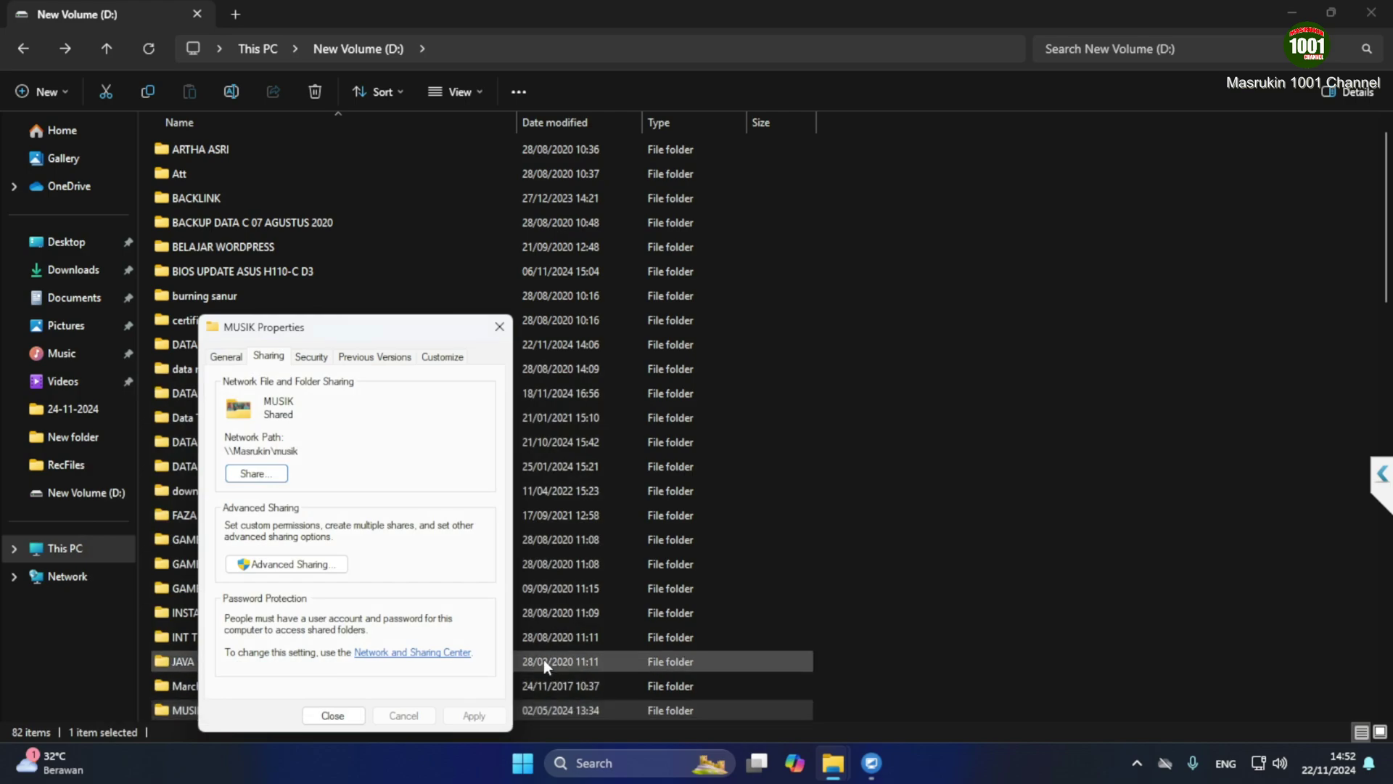
Add the second local user to MUSIK's Advanced Sharing permissions with Full Control, then apply and close
left_click(290, 564)
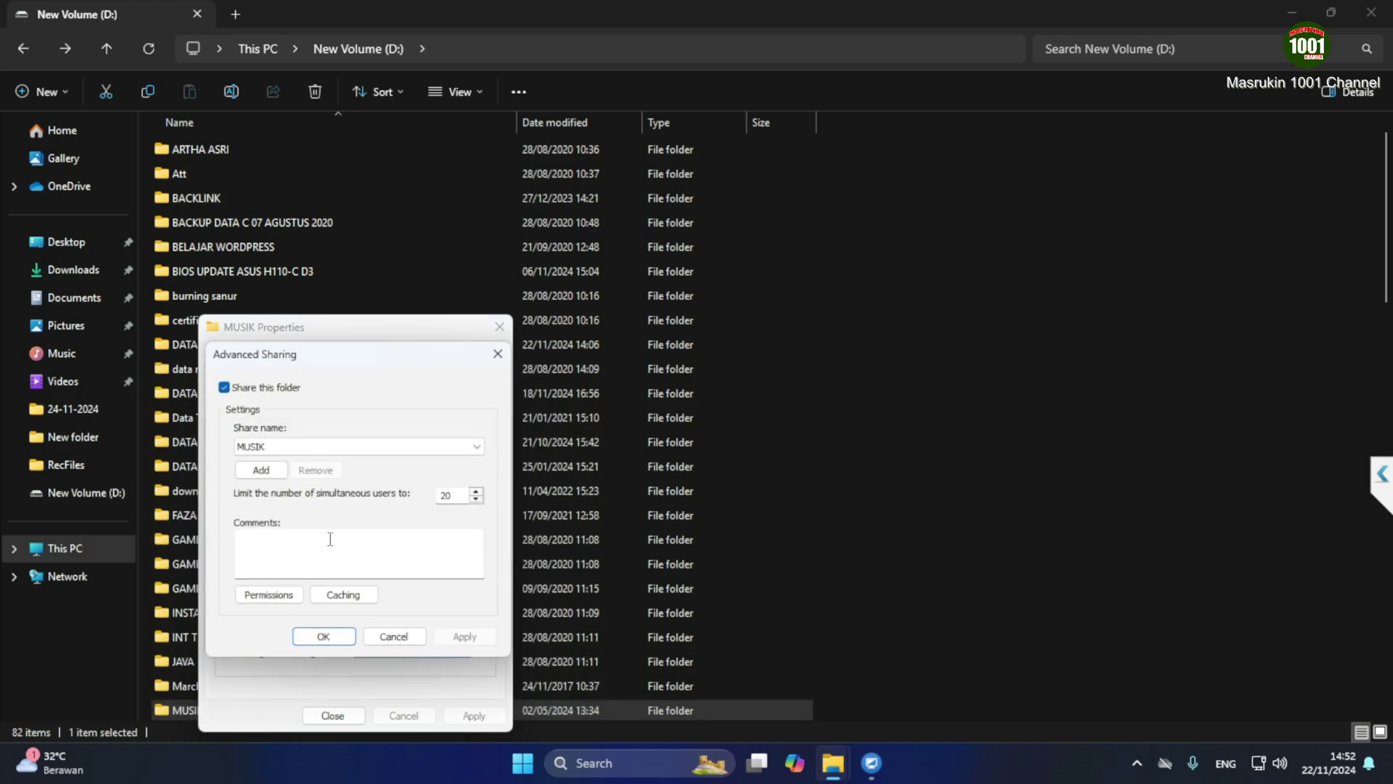
left_click(268, 595)
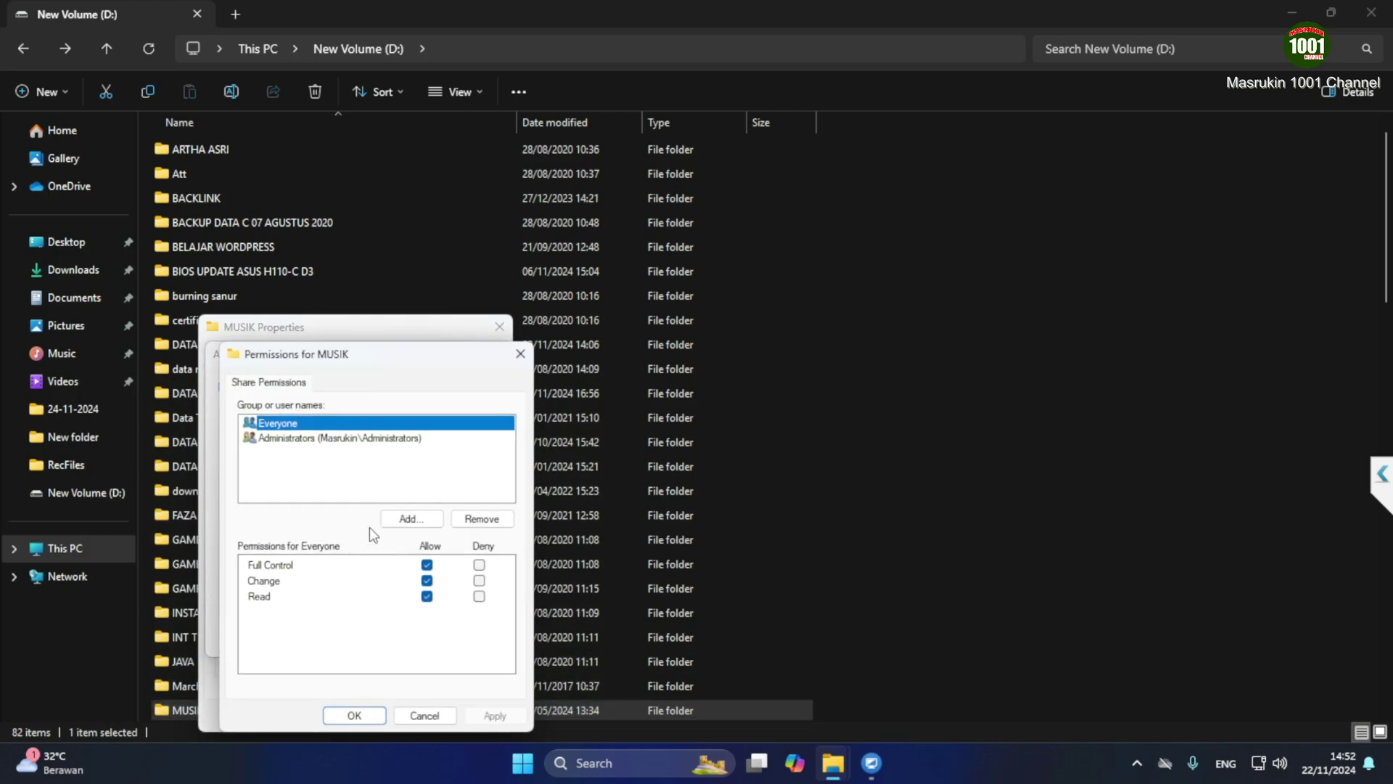
left_click(409, 519)
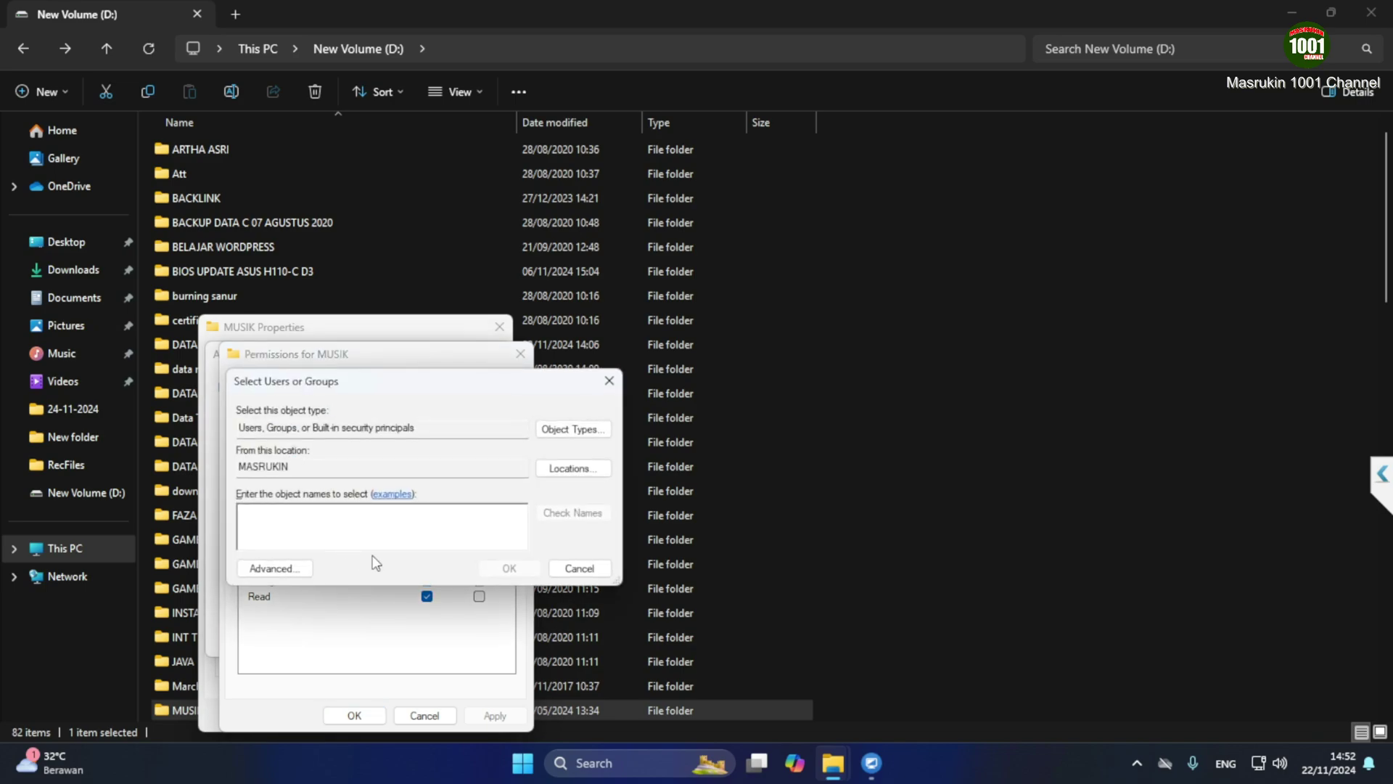
type("joko")
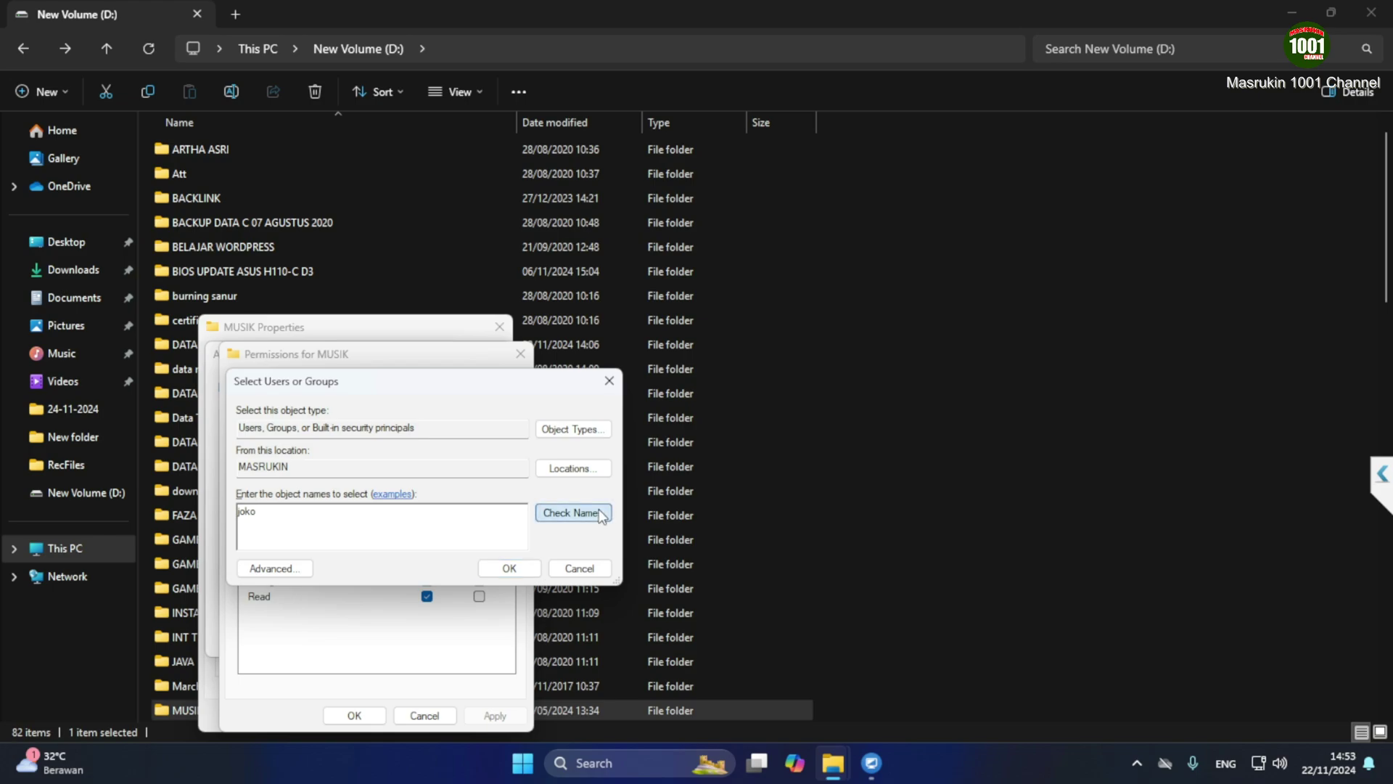
left_click(572, 513)
left_click(508, 568)
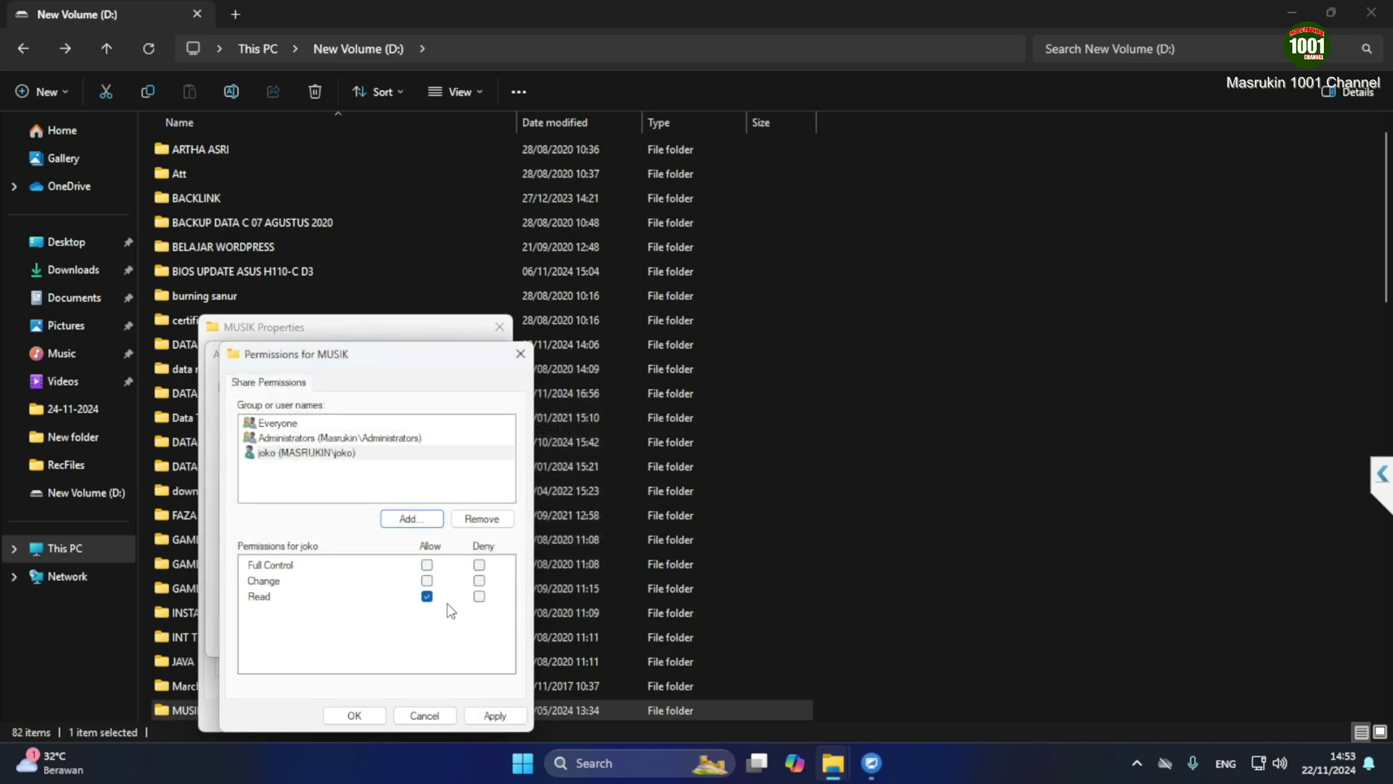
left_click(427, 581)
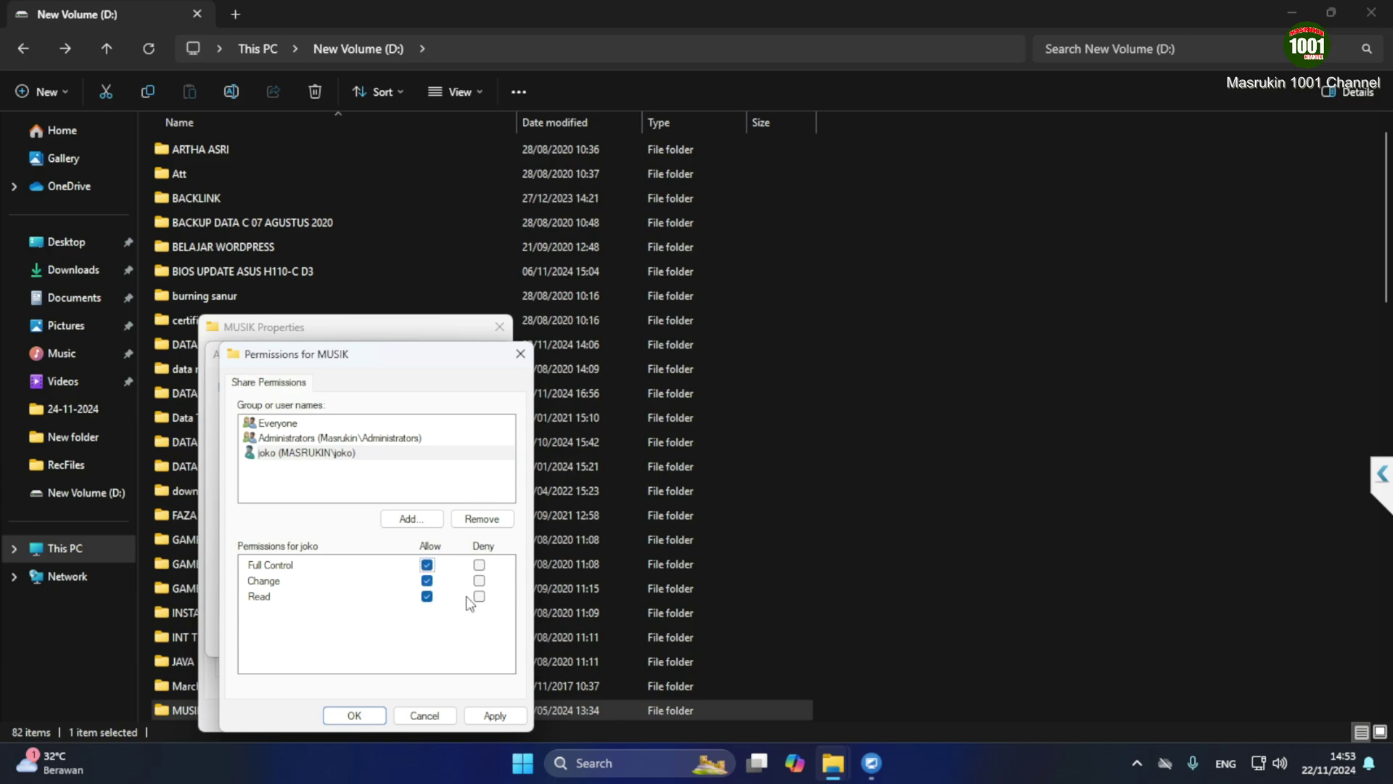
left_click(495, 716)
left_click(355, 716)
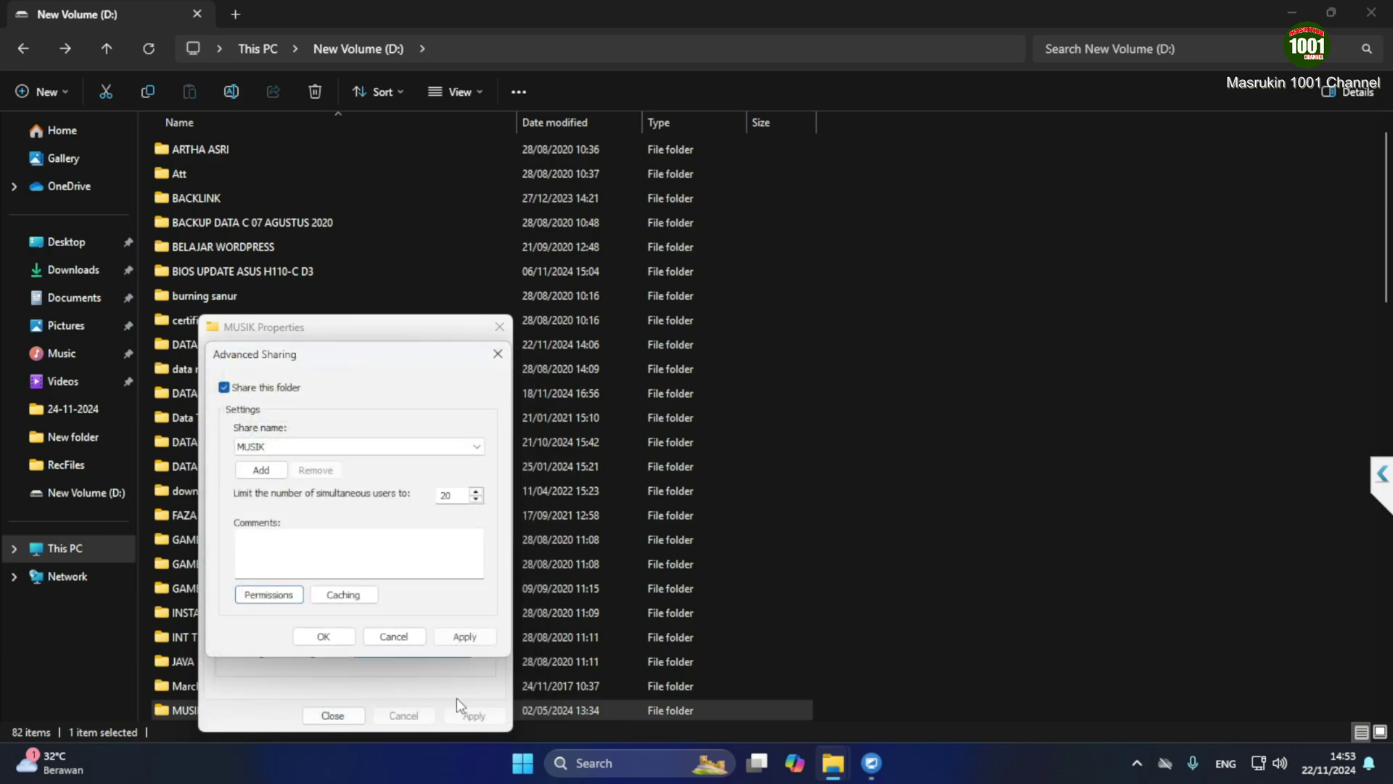
left_click(459, 638)
left_click(328, 638)
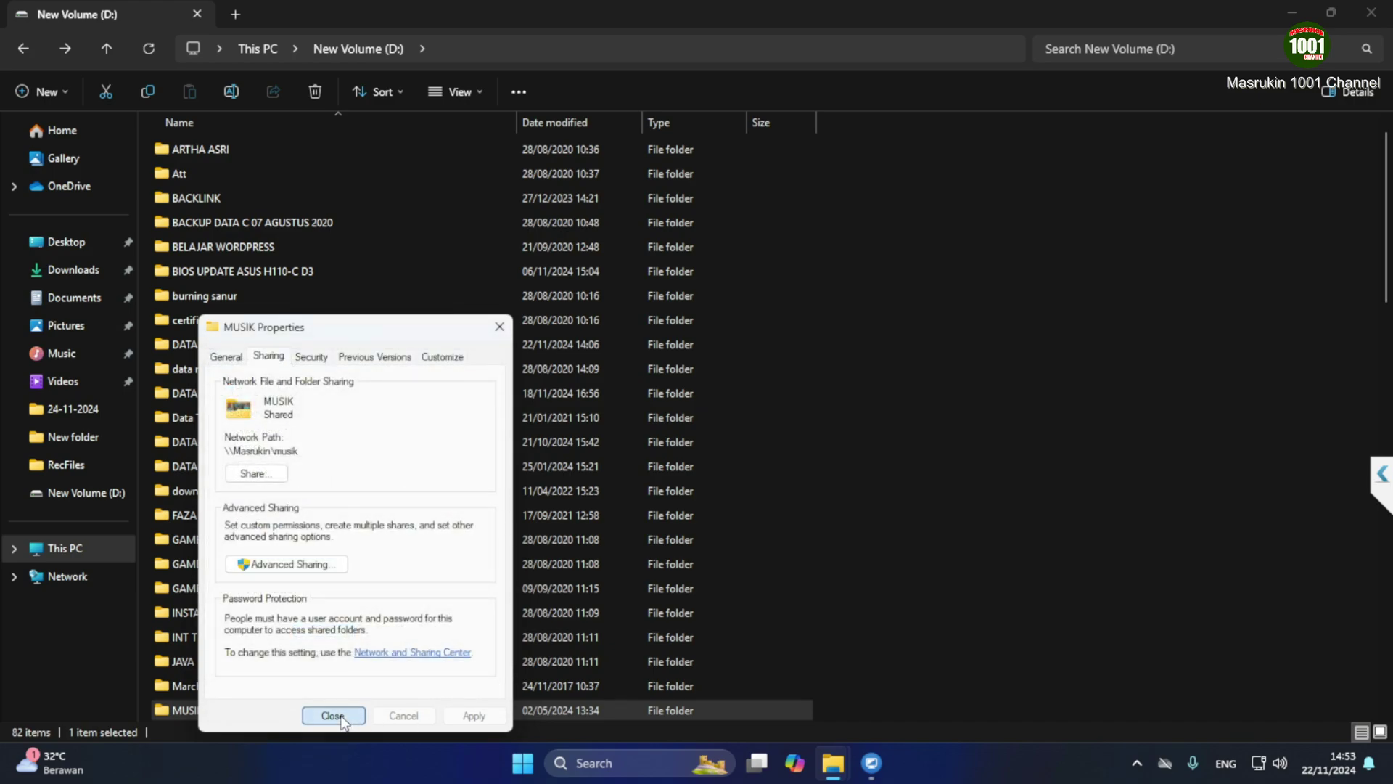
left_click(333, 715)
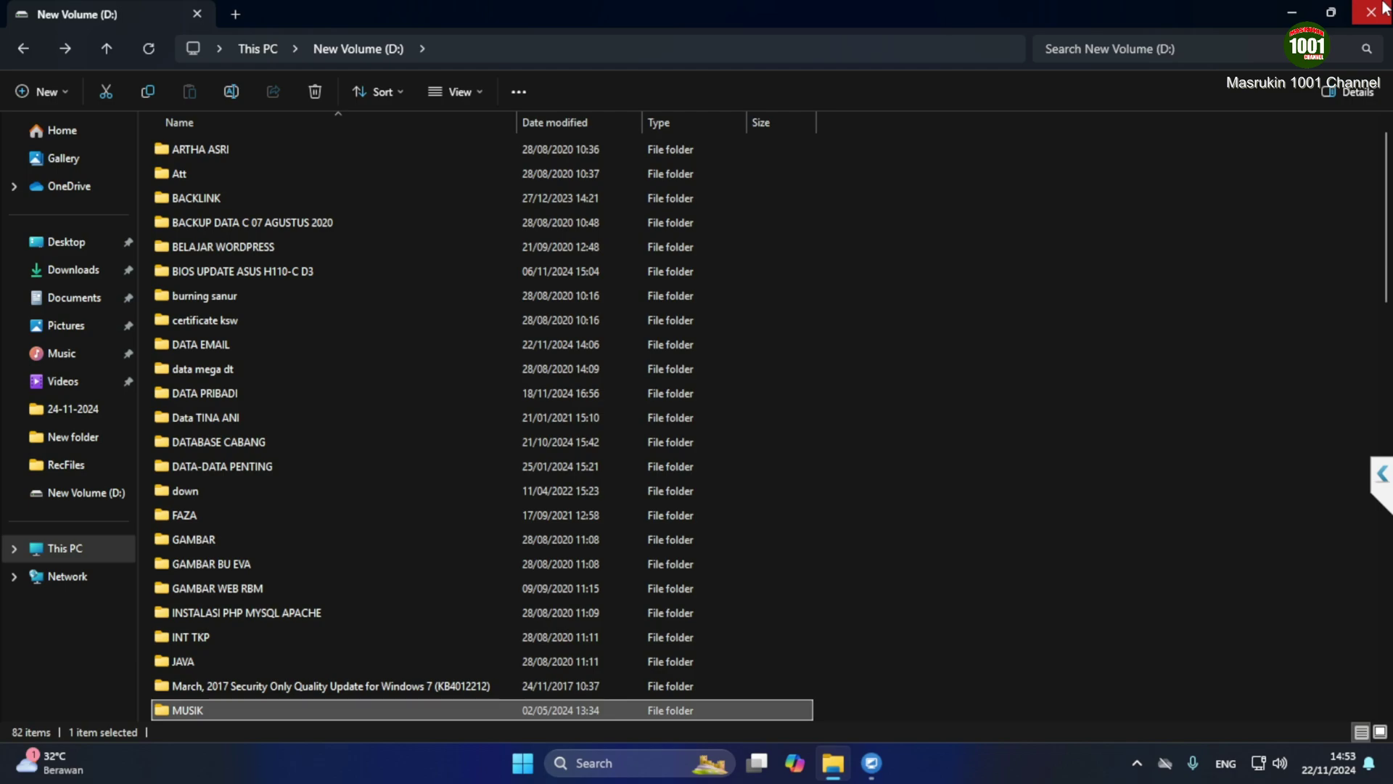
Return to the UltraViewer session and open \\192.168.20.6 via Run on the remote PC
left_click(873, 763)
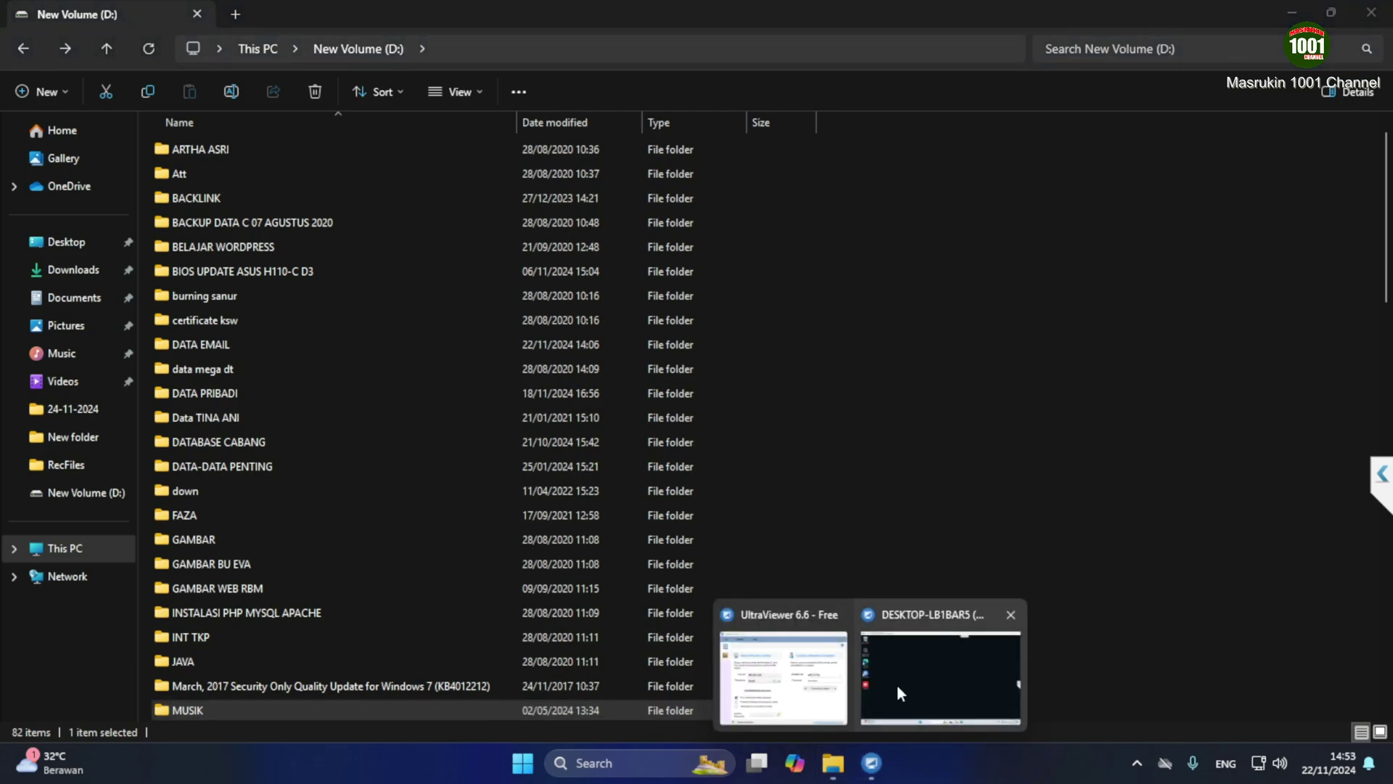
left_click(897, 685)
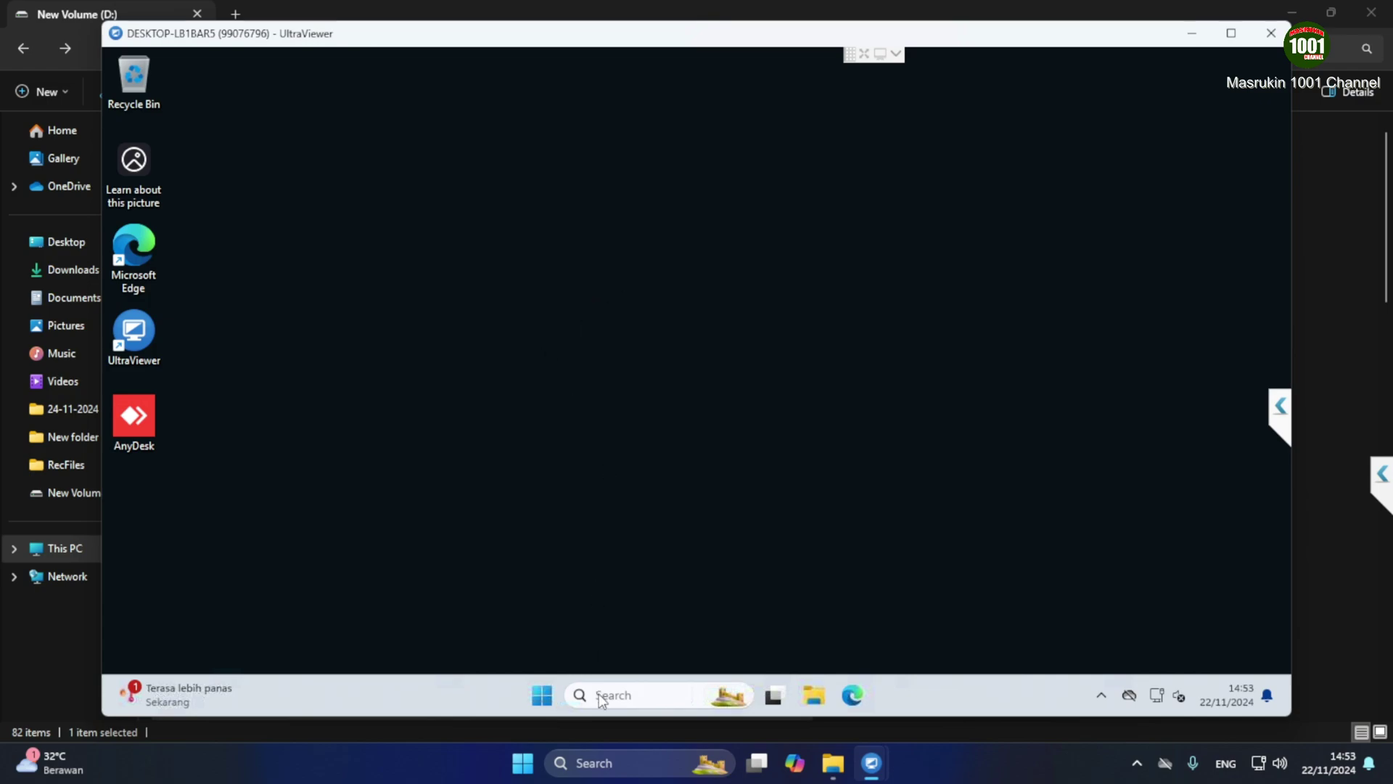
left_click(617, 695)
type("run")
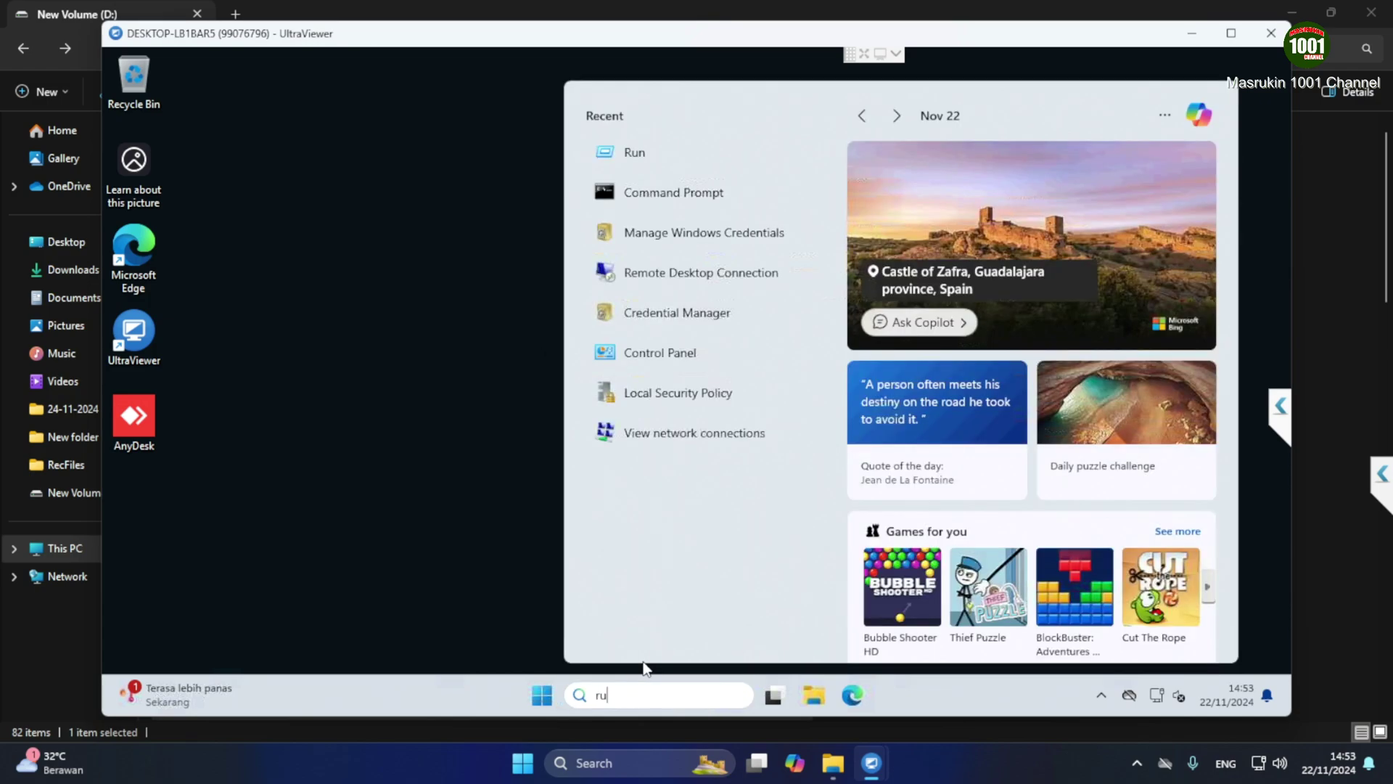
left_click(762, 207)
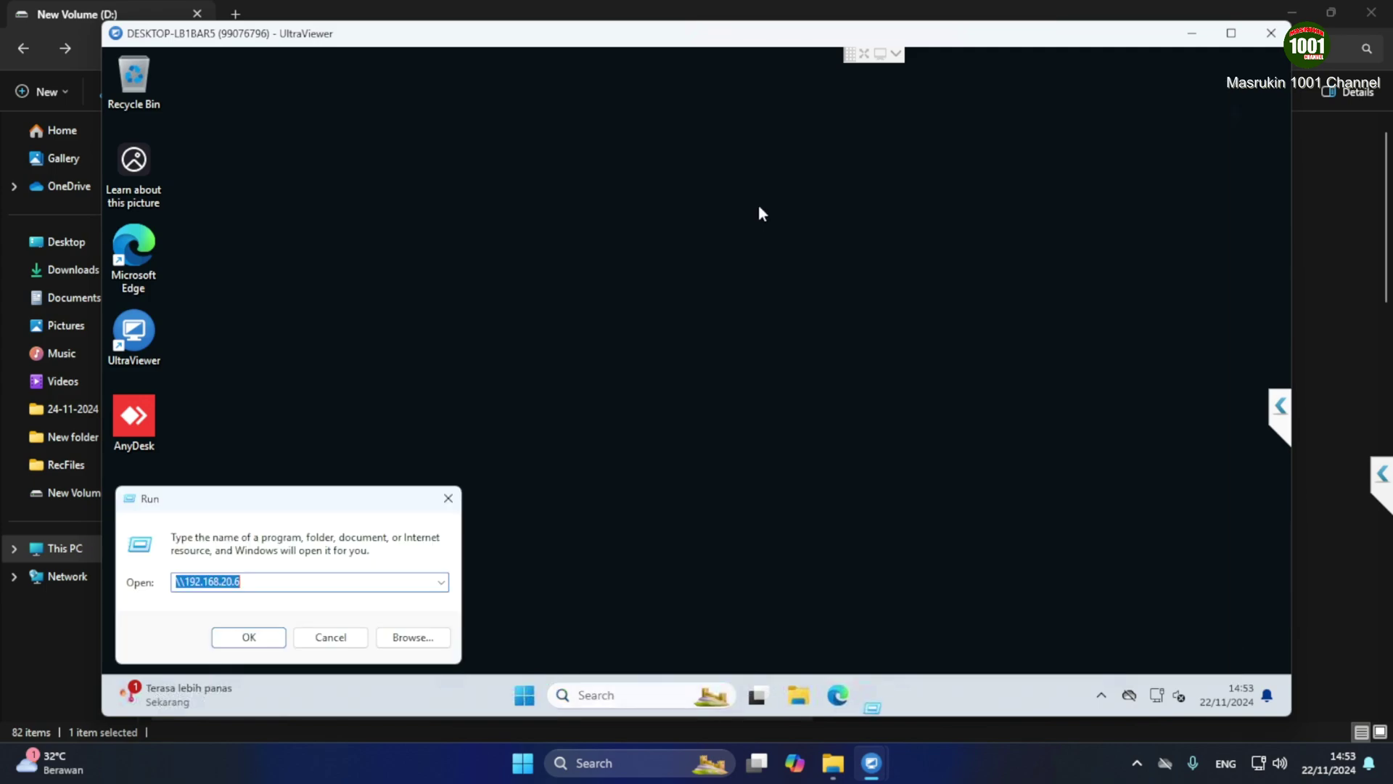
left_click(249, 641)
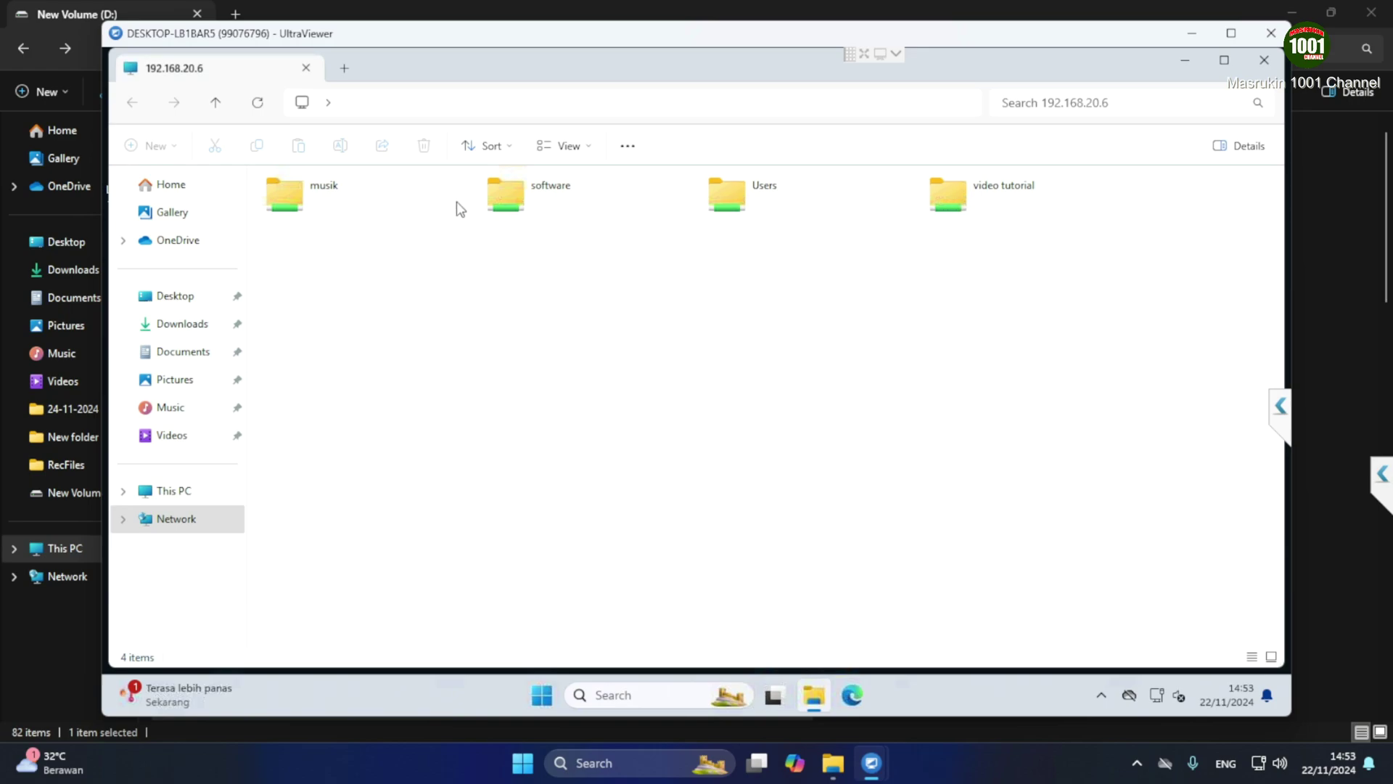
Confirm musik gives an access denied error while video tutorial opens normally
double_click(335, 195)
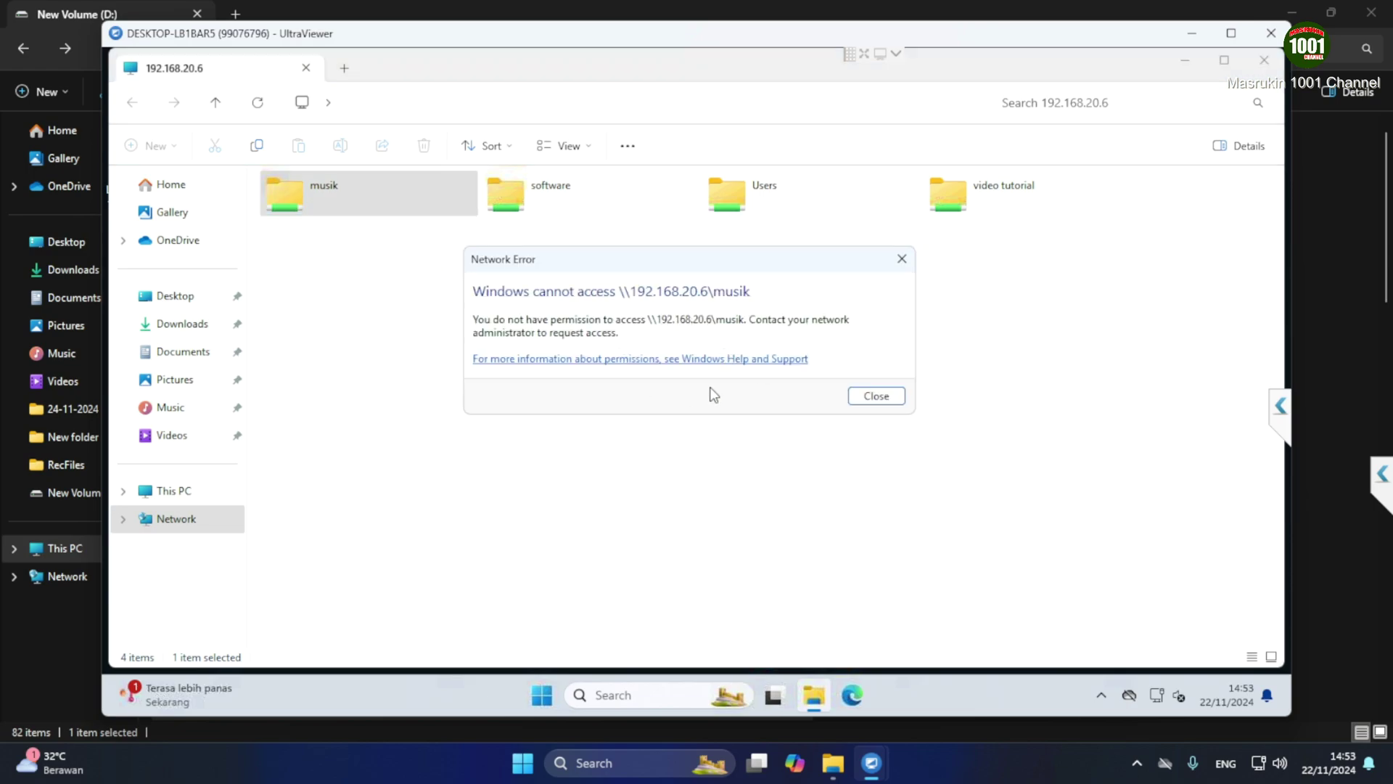
left_click(875, 397)
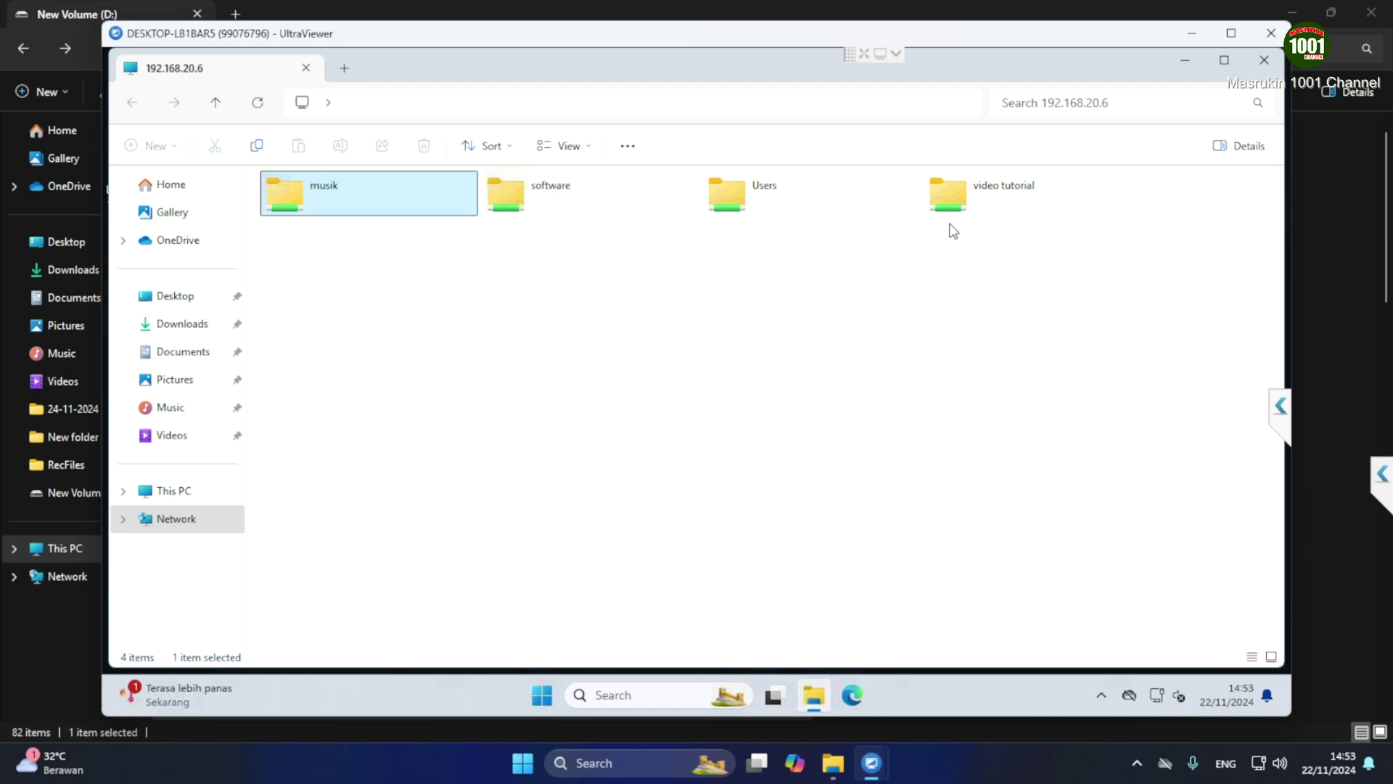
left_click(960, 195)
double_click(960, 194)
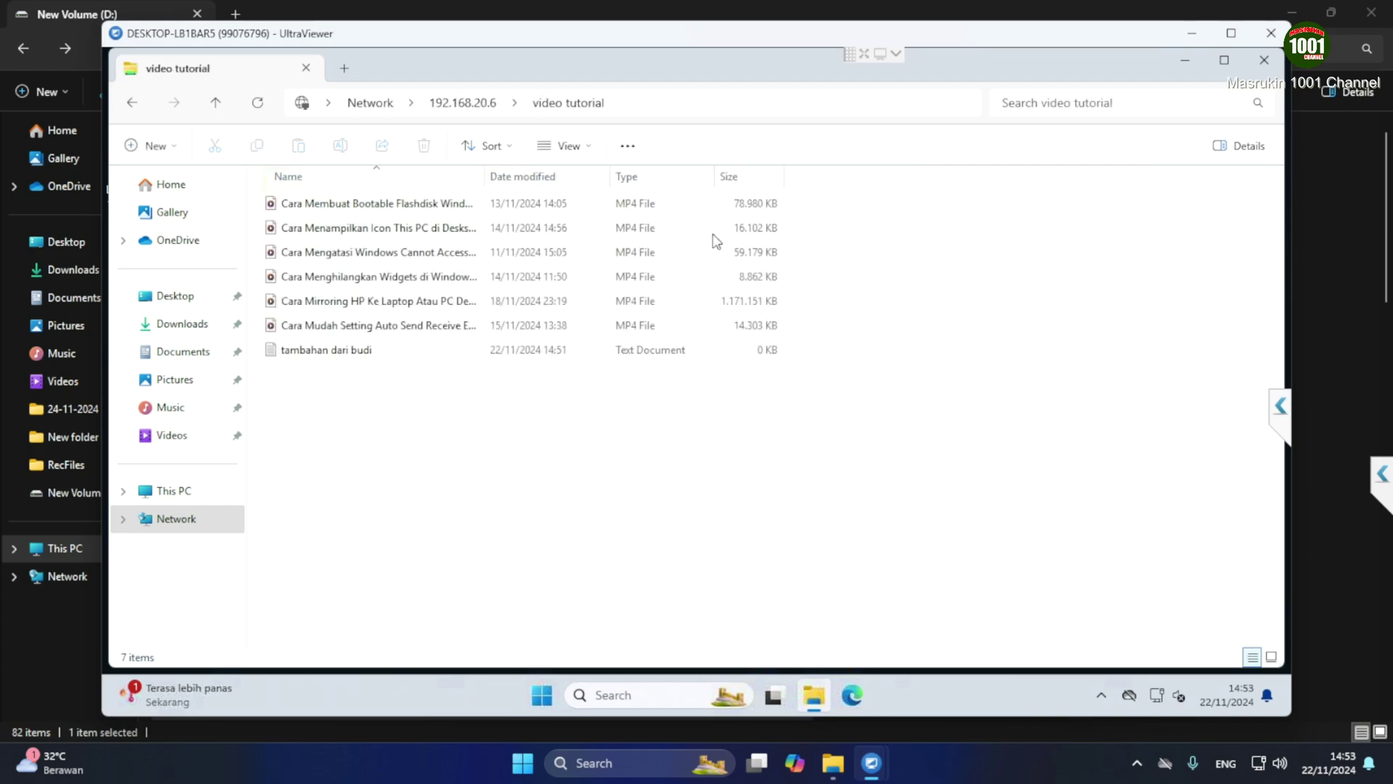
left_click(133, 104)
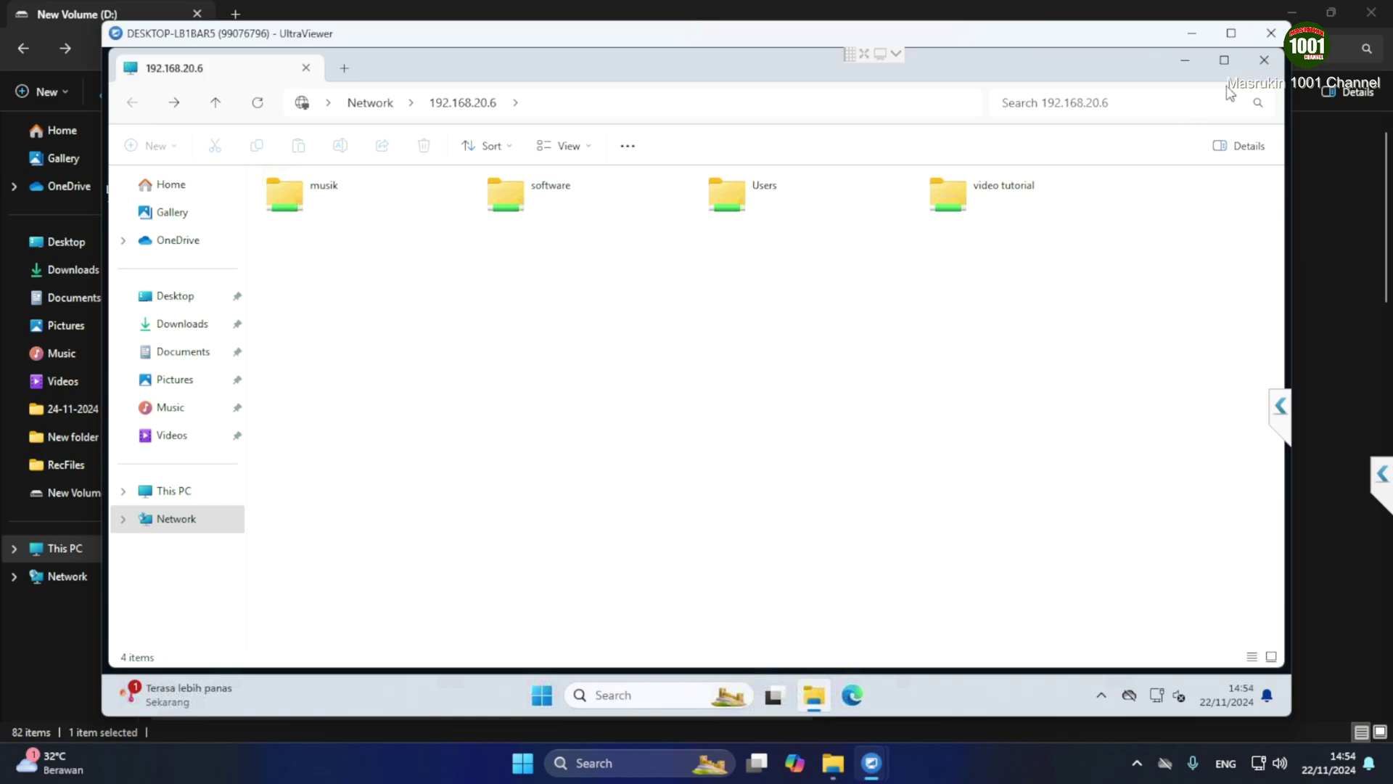
Close the remote file browser and restart the remote PC from Start > Power
left_click(1265, 60)
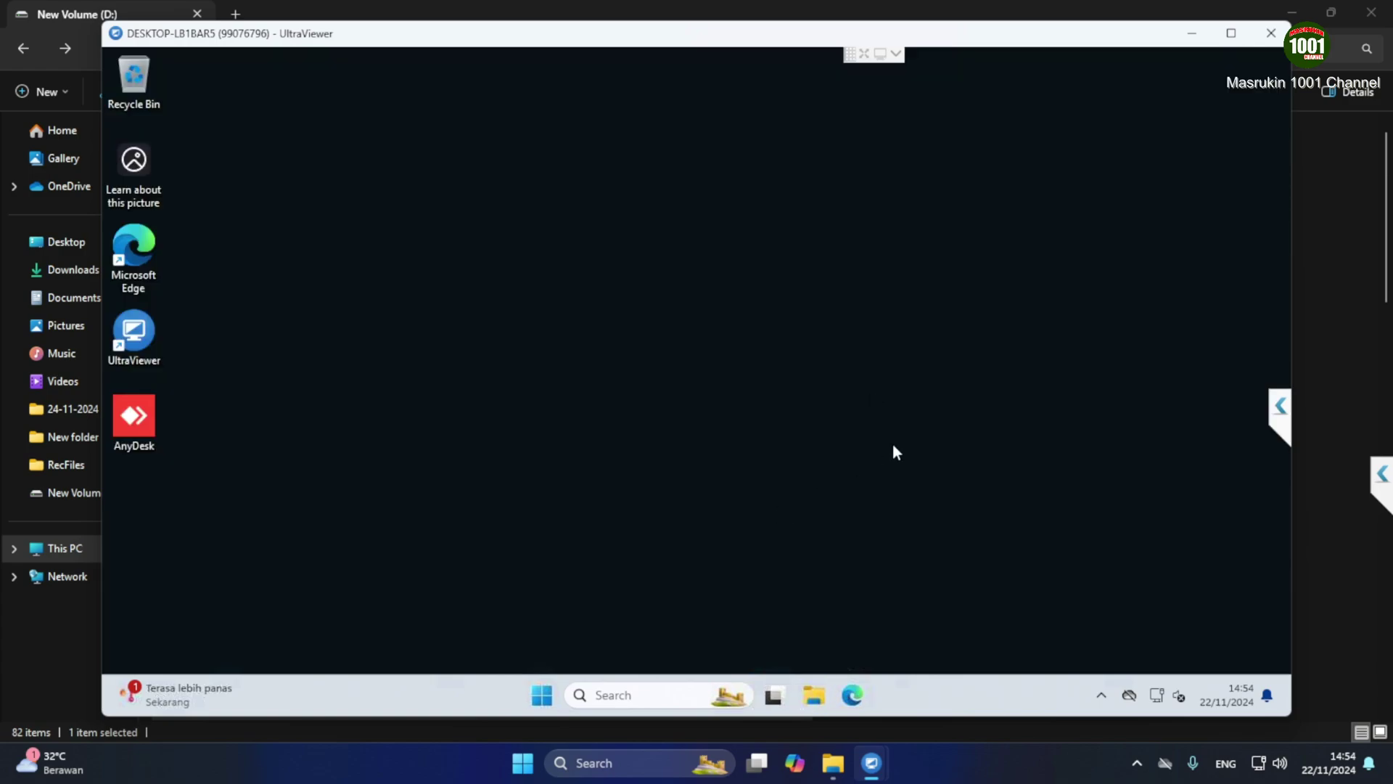
left_click(542, 694)
left_click(914, 636)
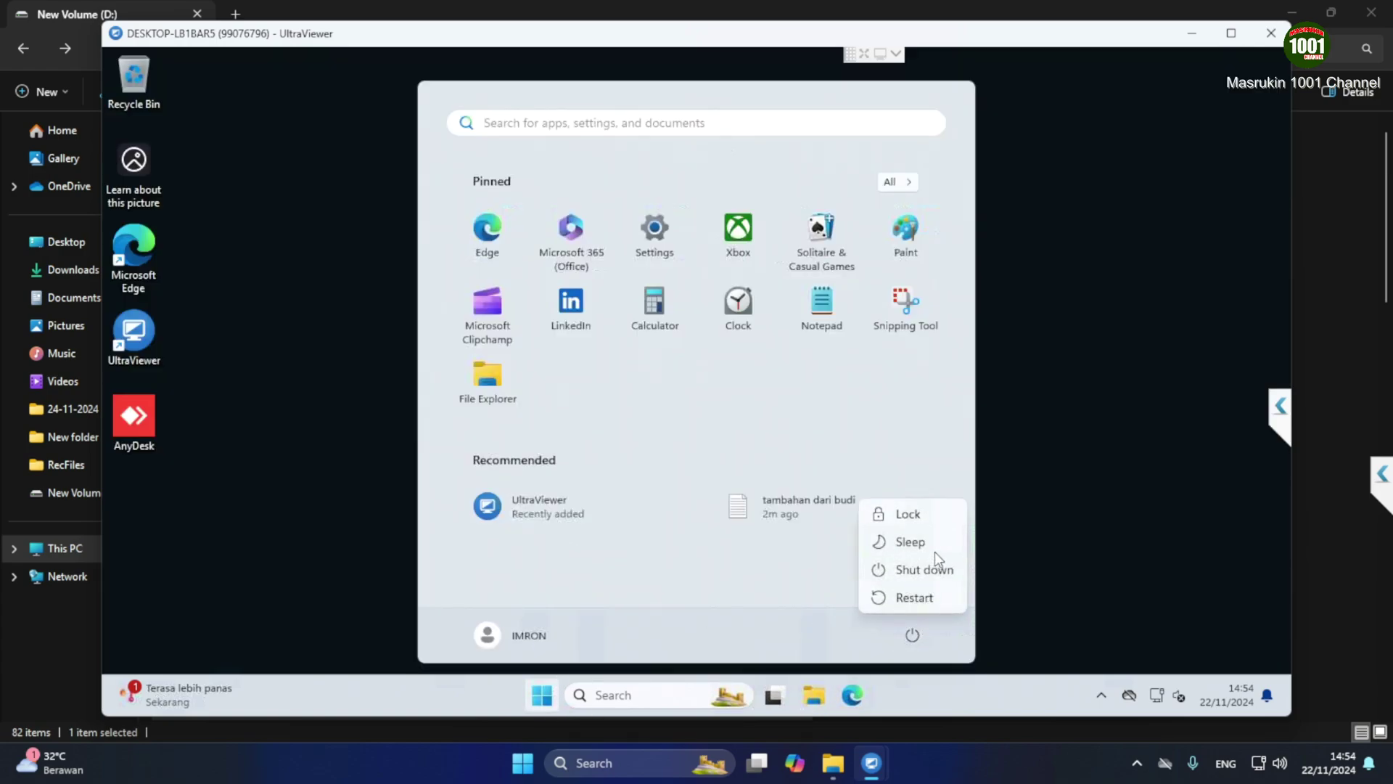
left_click(952, 599)
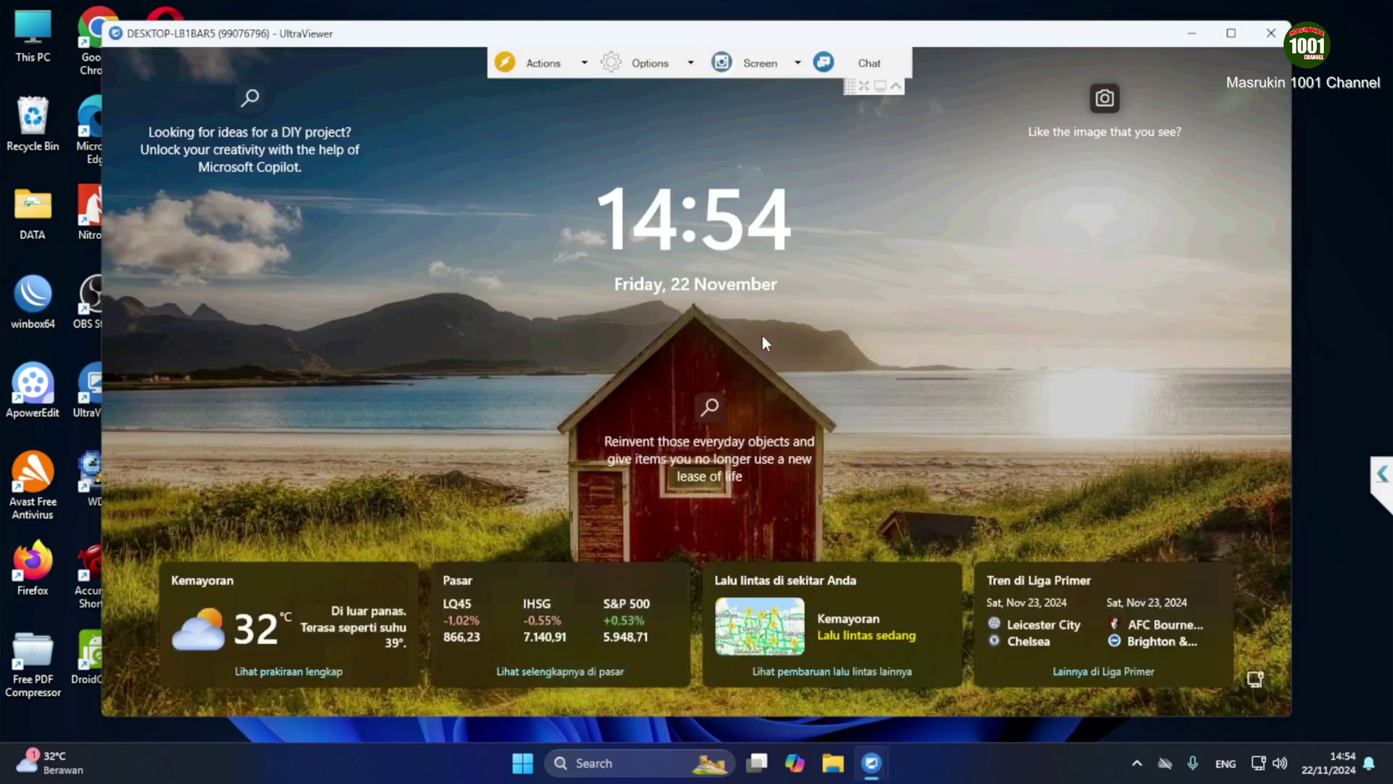
Sign back in to the restarted remote PC with its password
left_click(761, 335)
type("•••••")
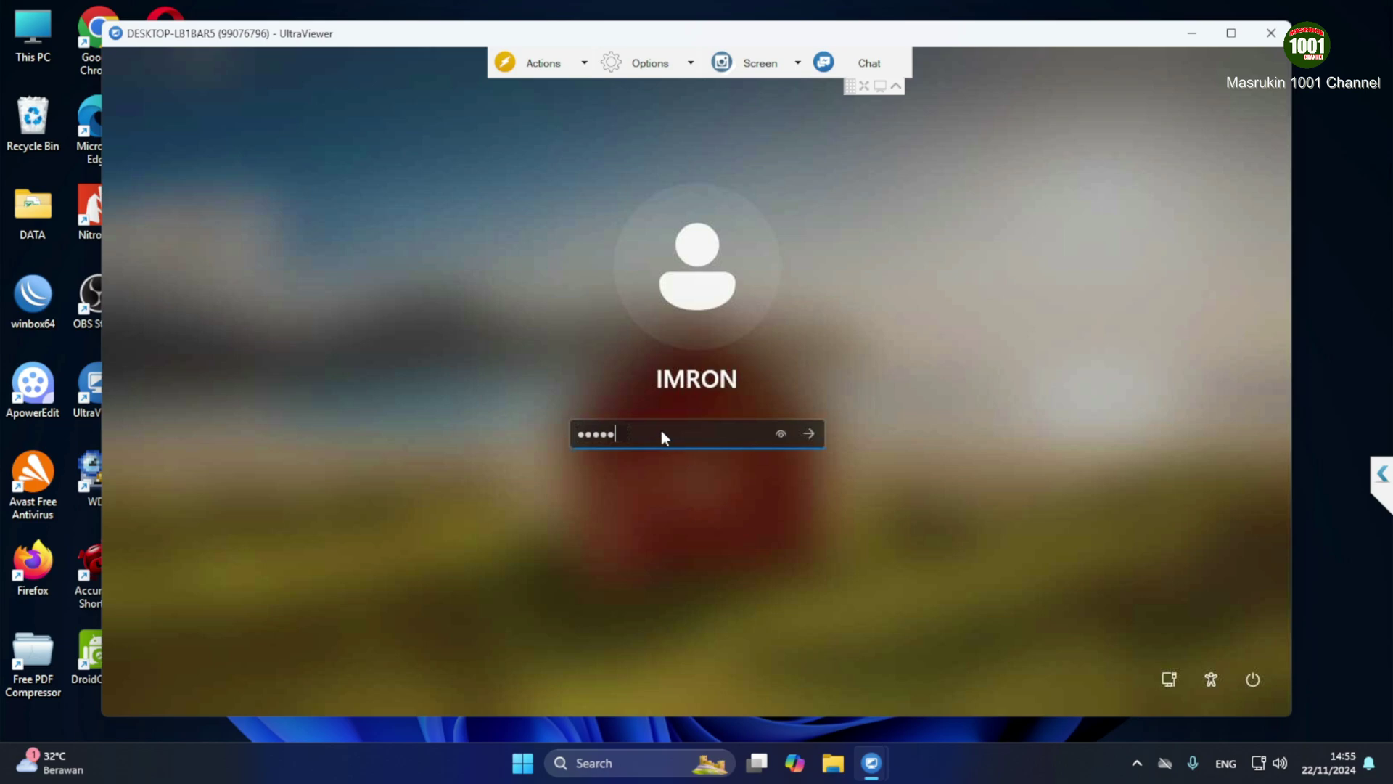
key("Return")
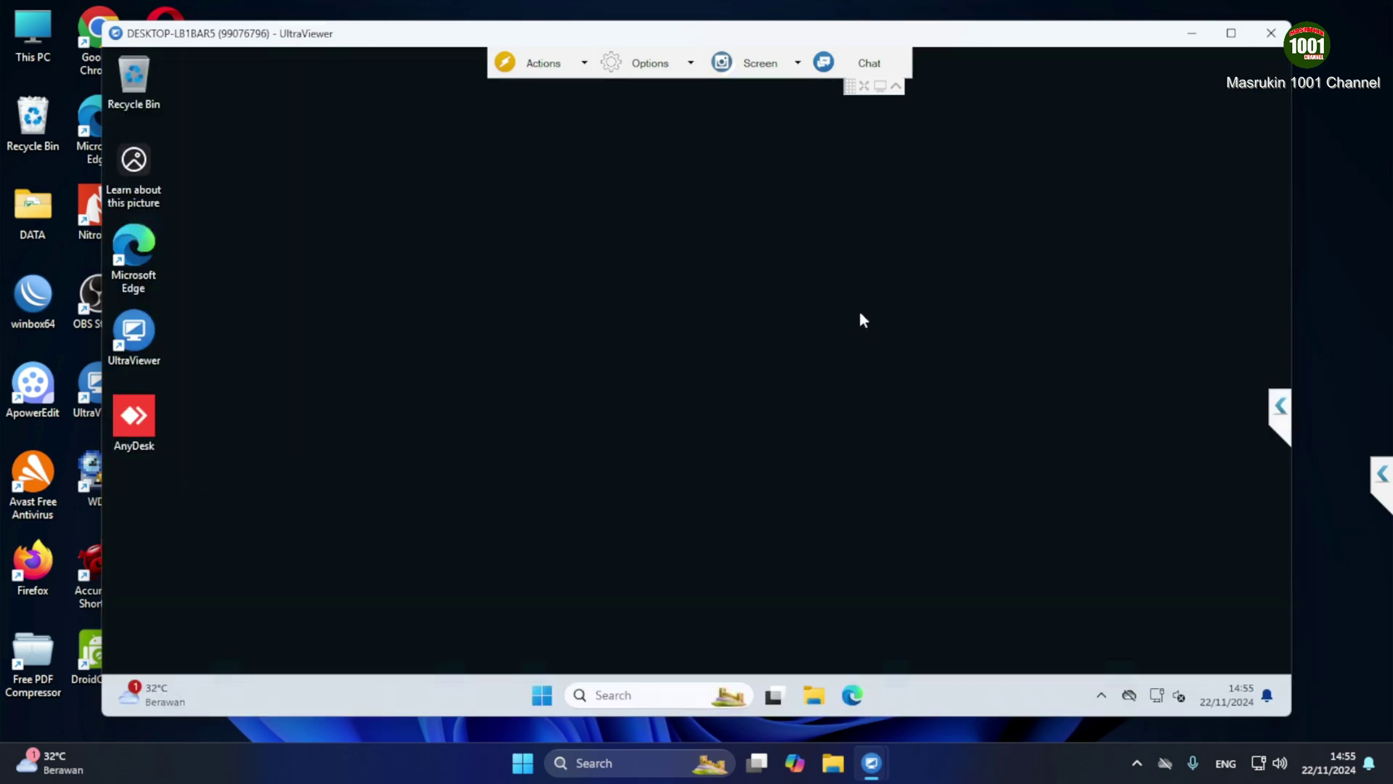
left_click(621, 692)
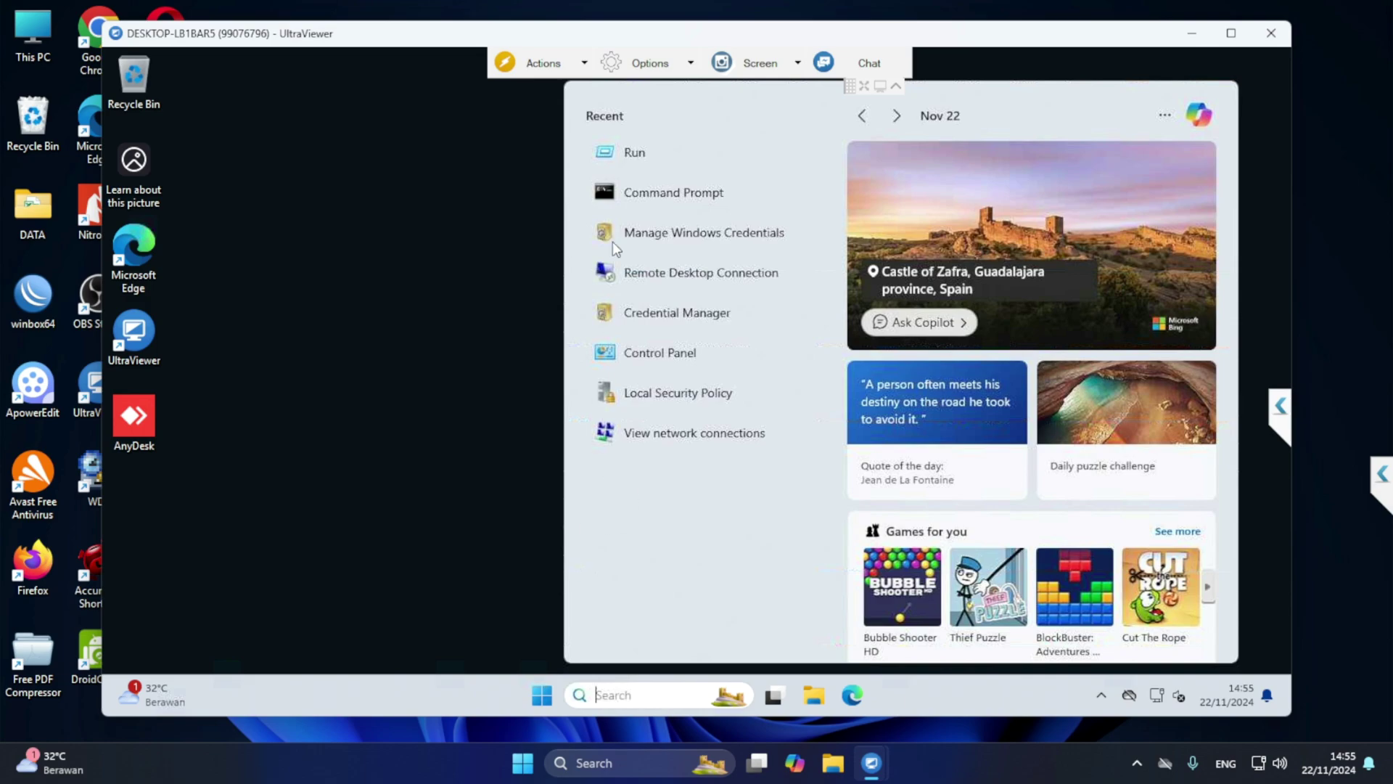
Open \\192.168.20.6 via Run and sign in with the newly permitted user's name and password
type("run")
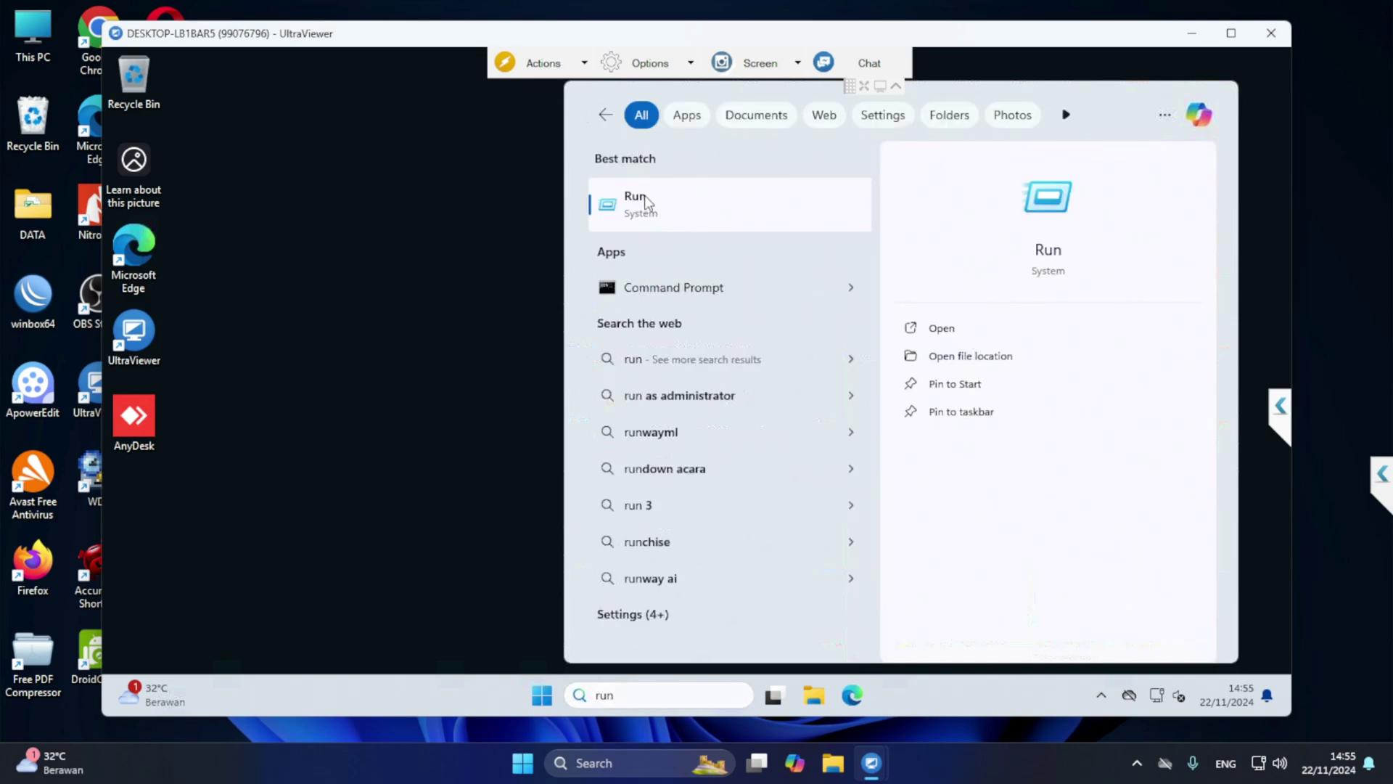
left_click(645, 195)
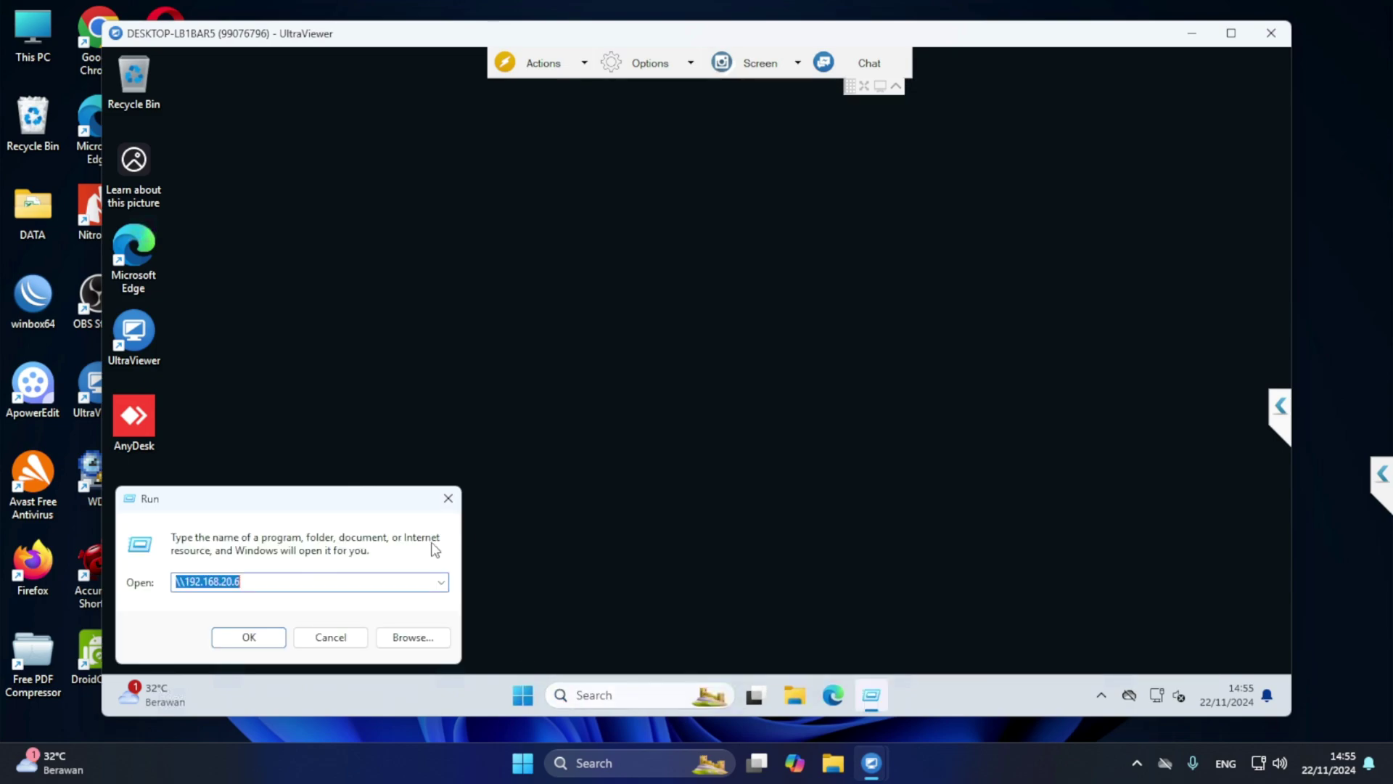
left_click(265, 637)
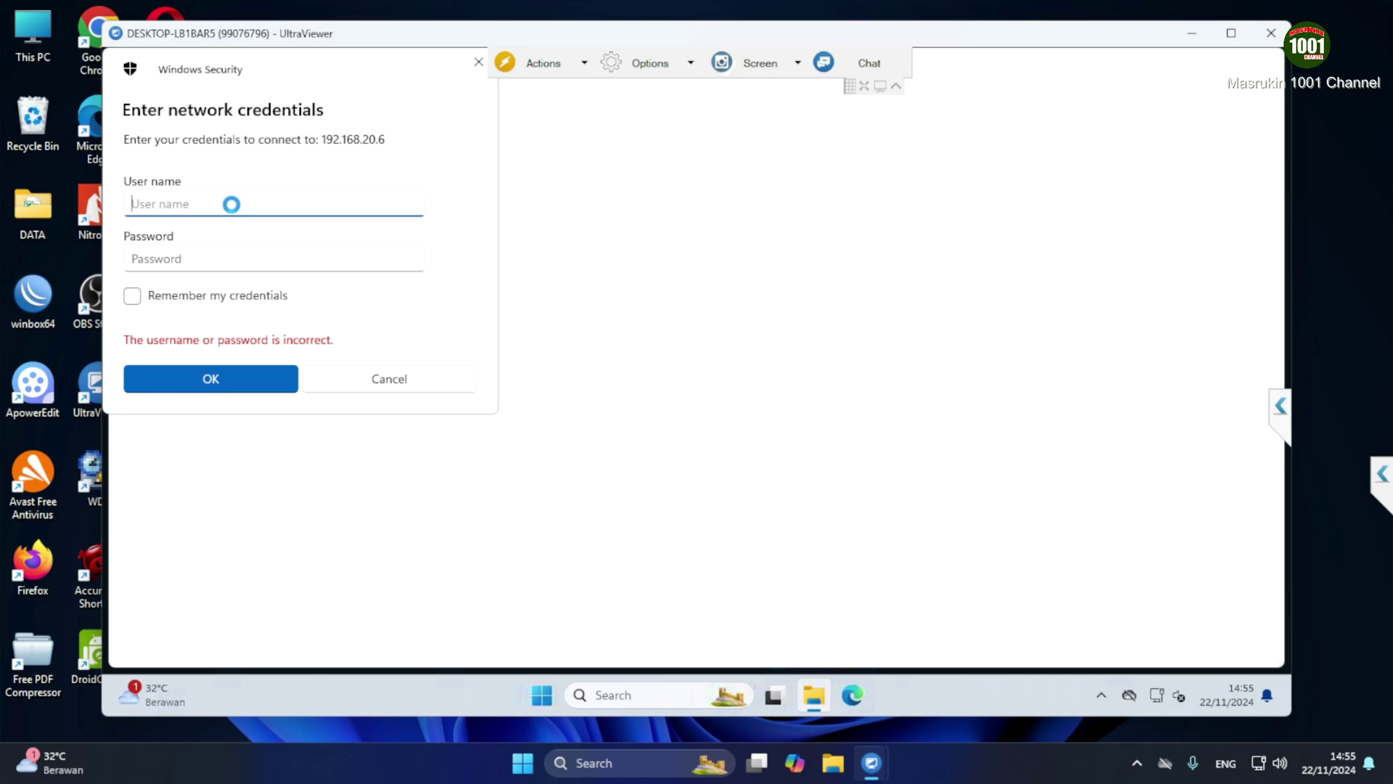
type("joko")
key("Tab")
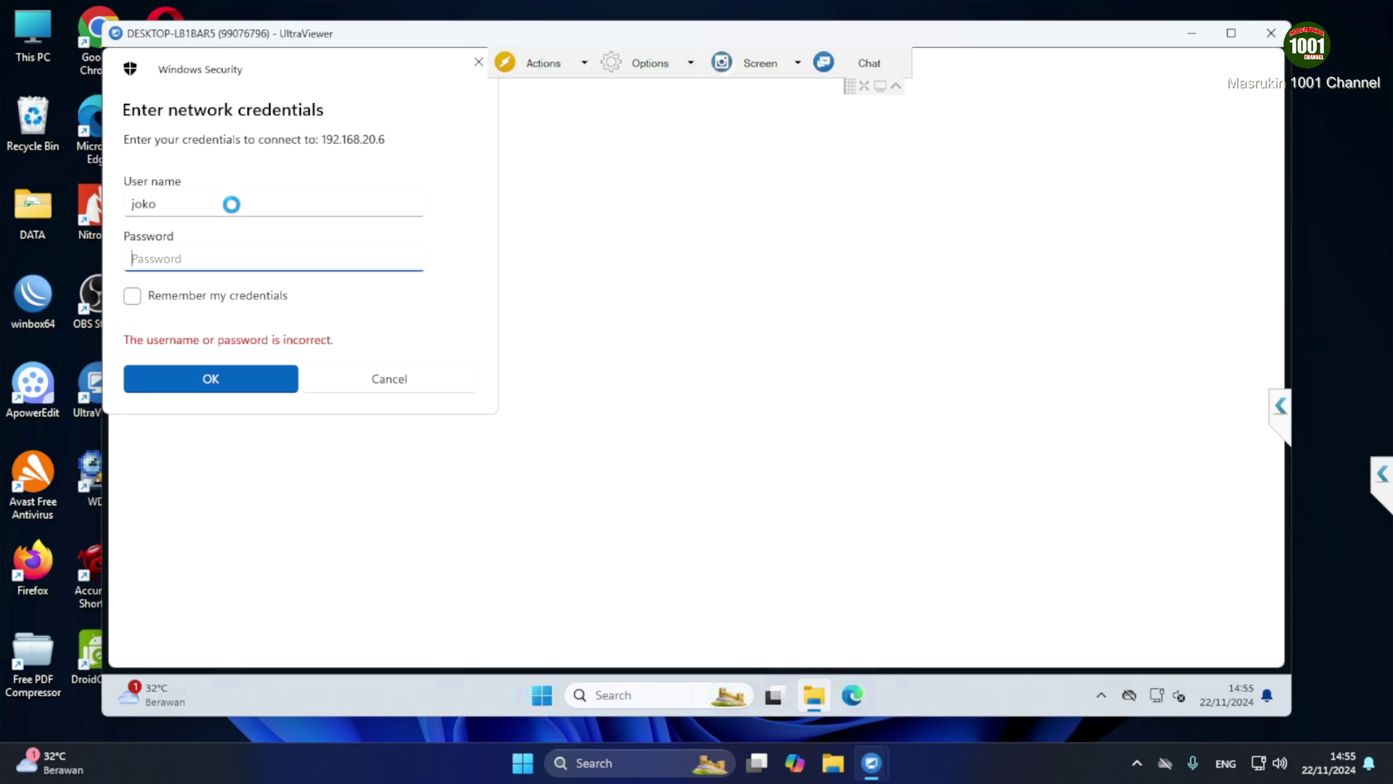
type("•••")
left_click(220, 380)
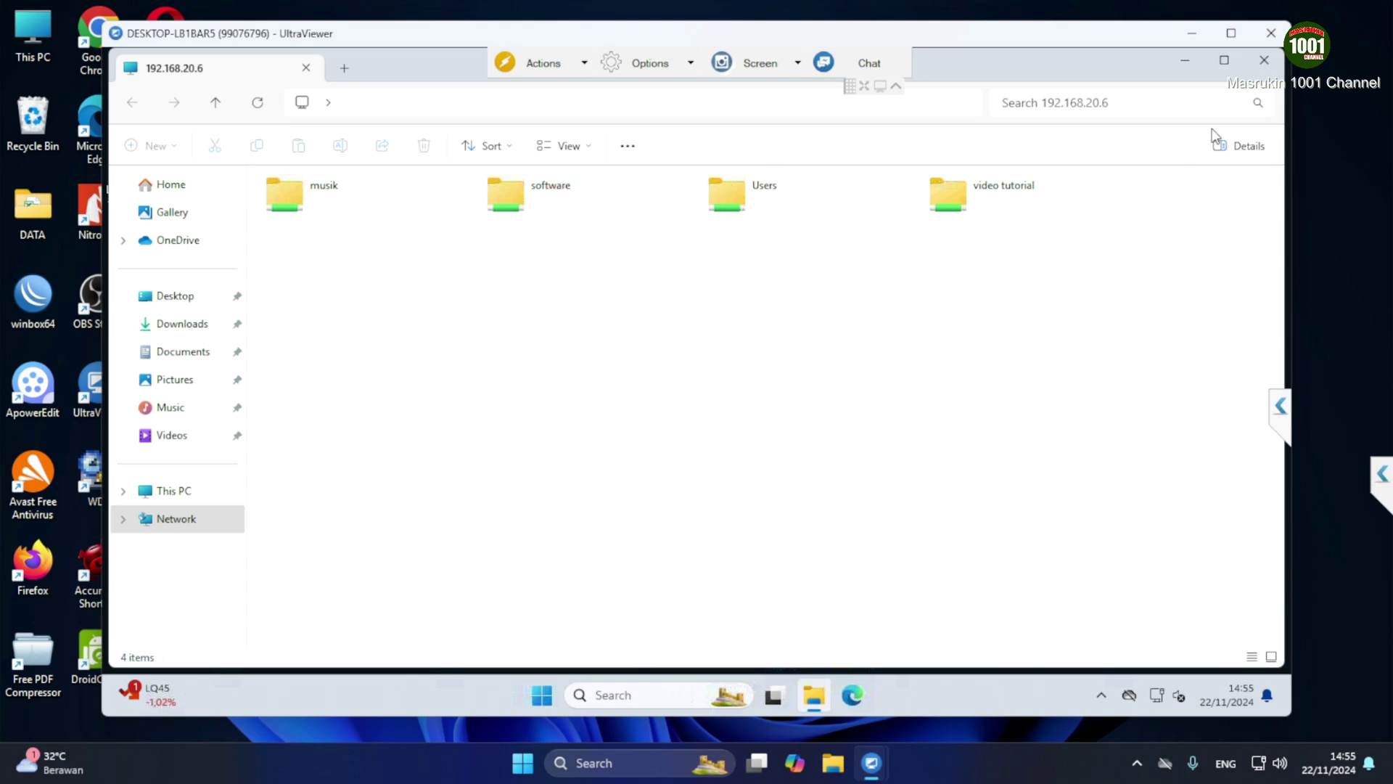
Open the Sharing tab of the Users folder's properties on Local Disk (C:)
left_click(1193, 34)
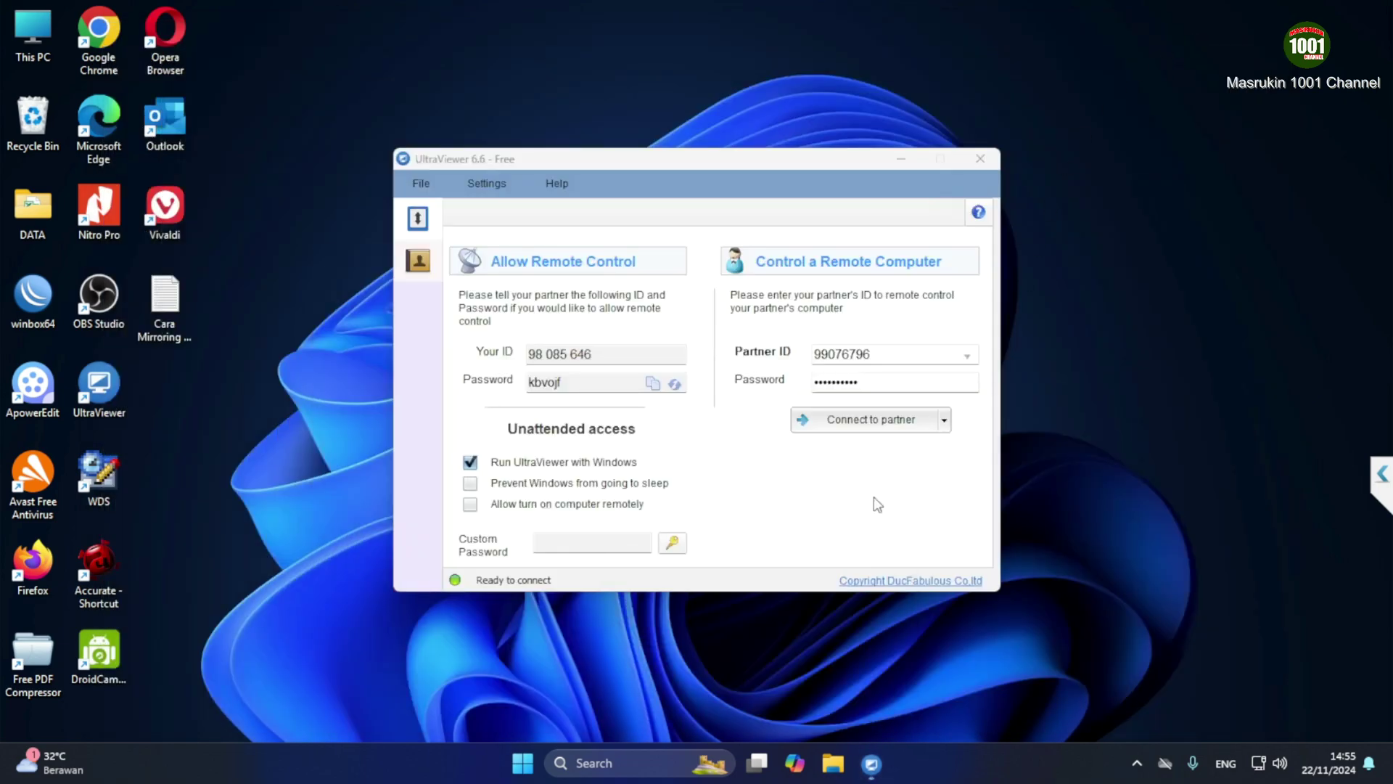
double_click(30, 31)
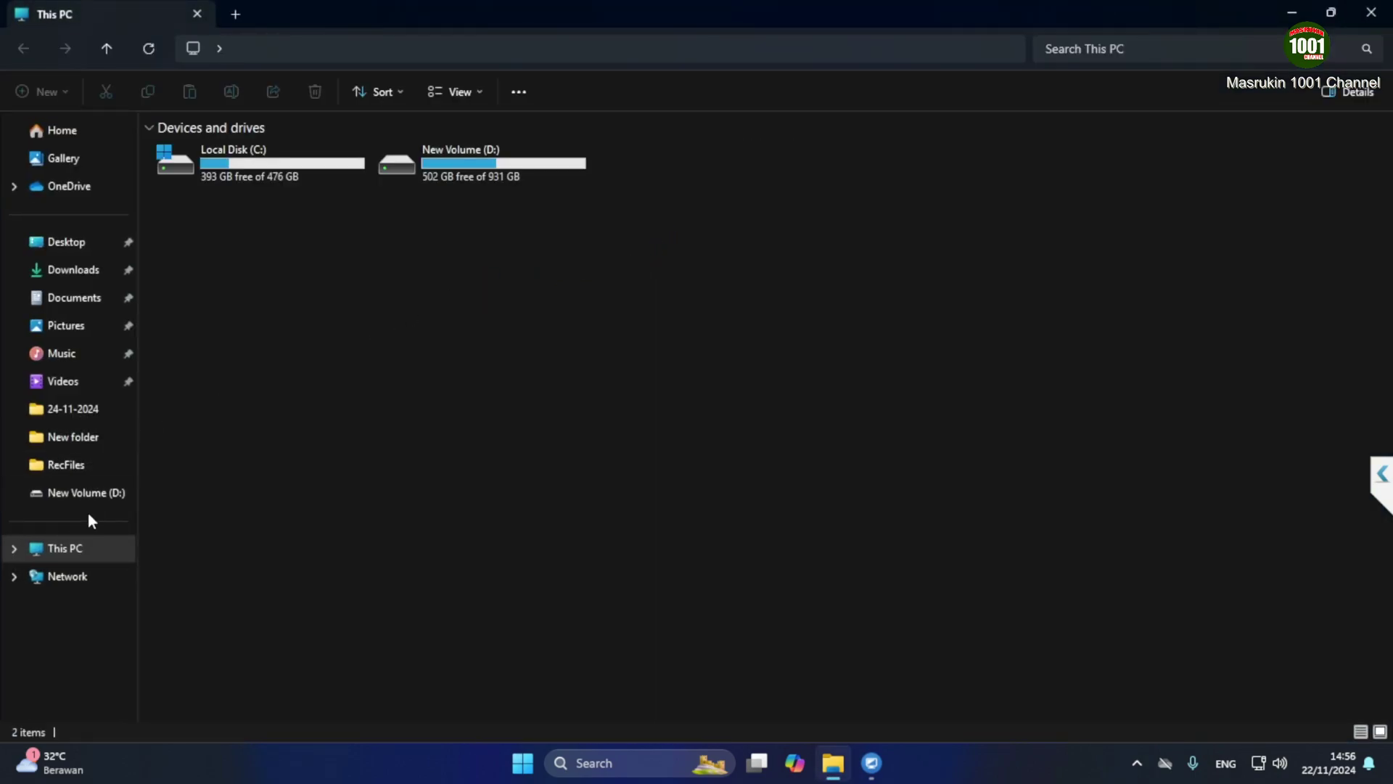
left_click(90, 546)
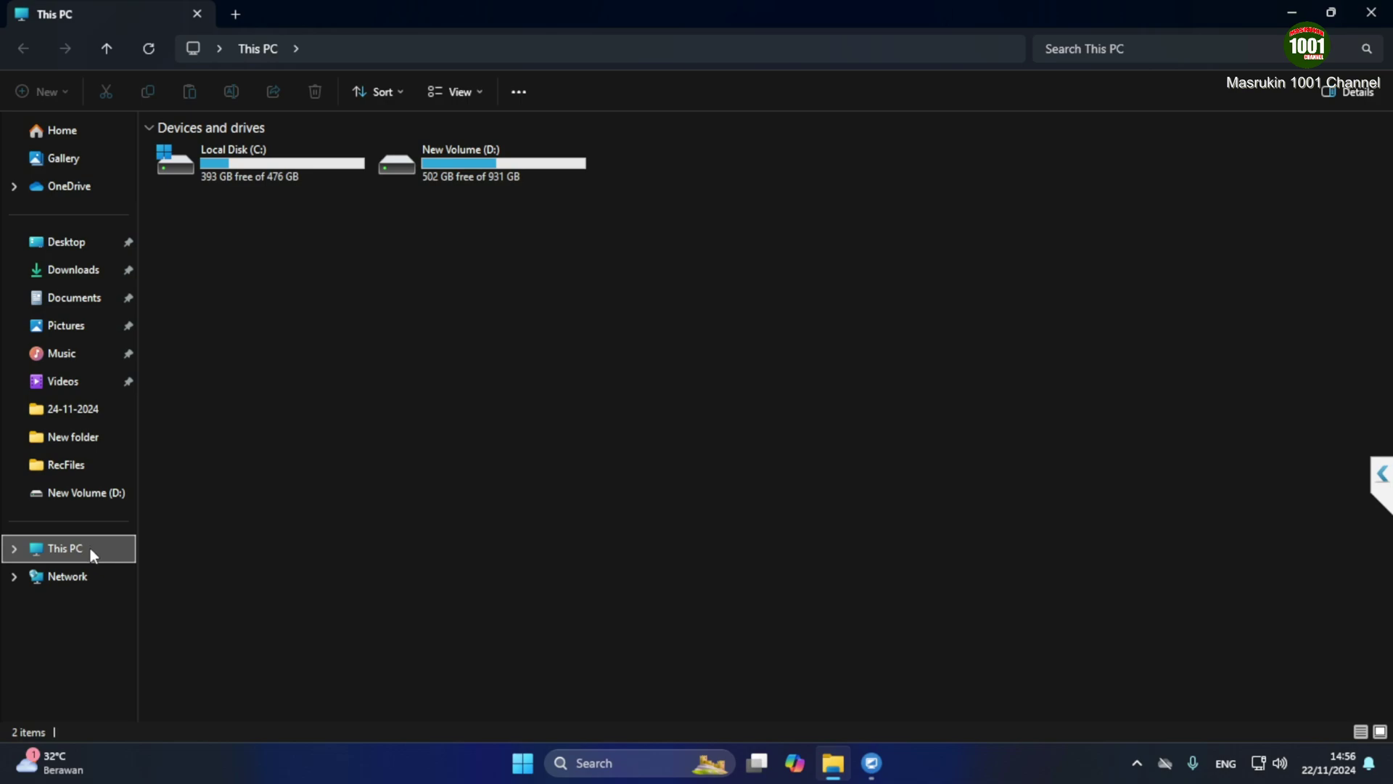
double_click(212, 154)
right_click(196, 255)
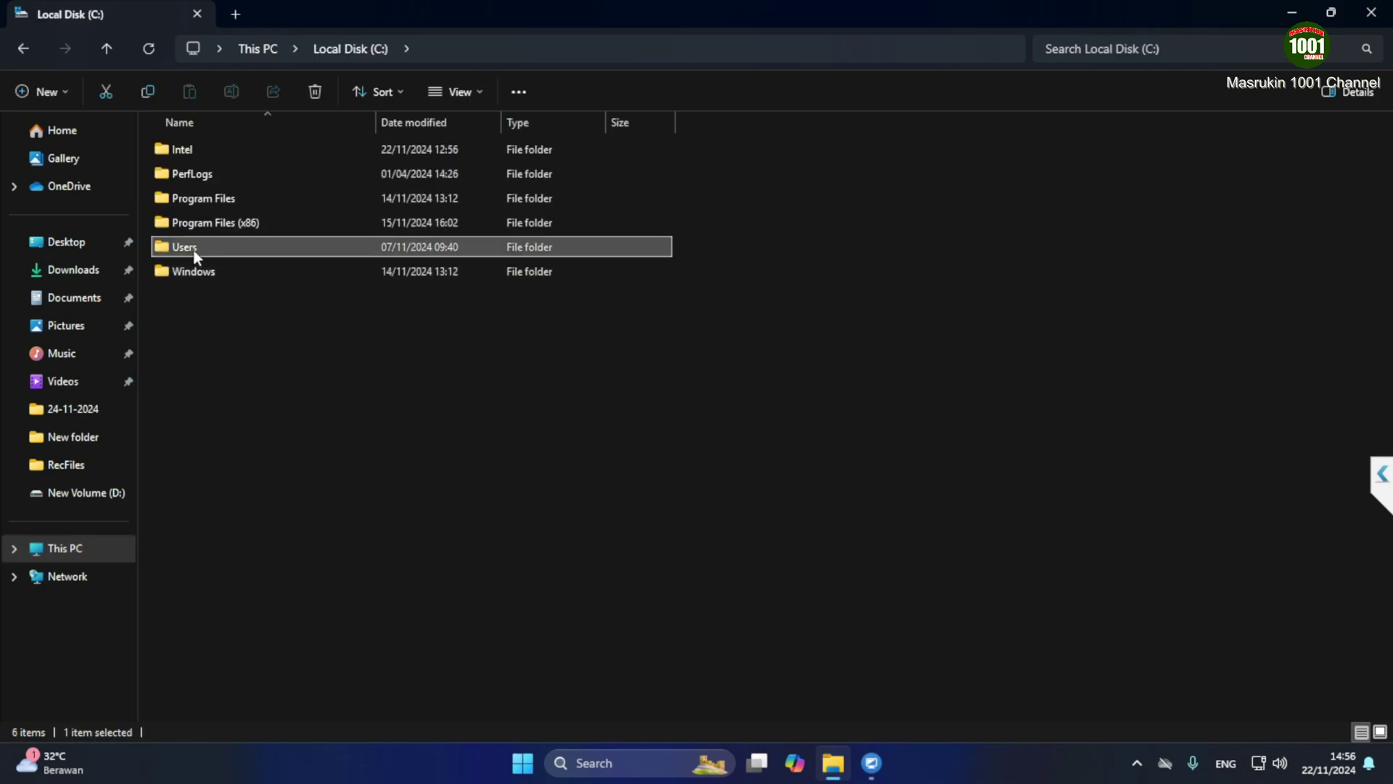
left_click(257, 590)
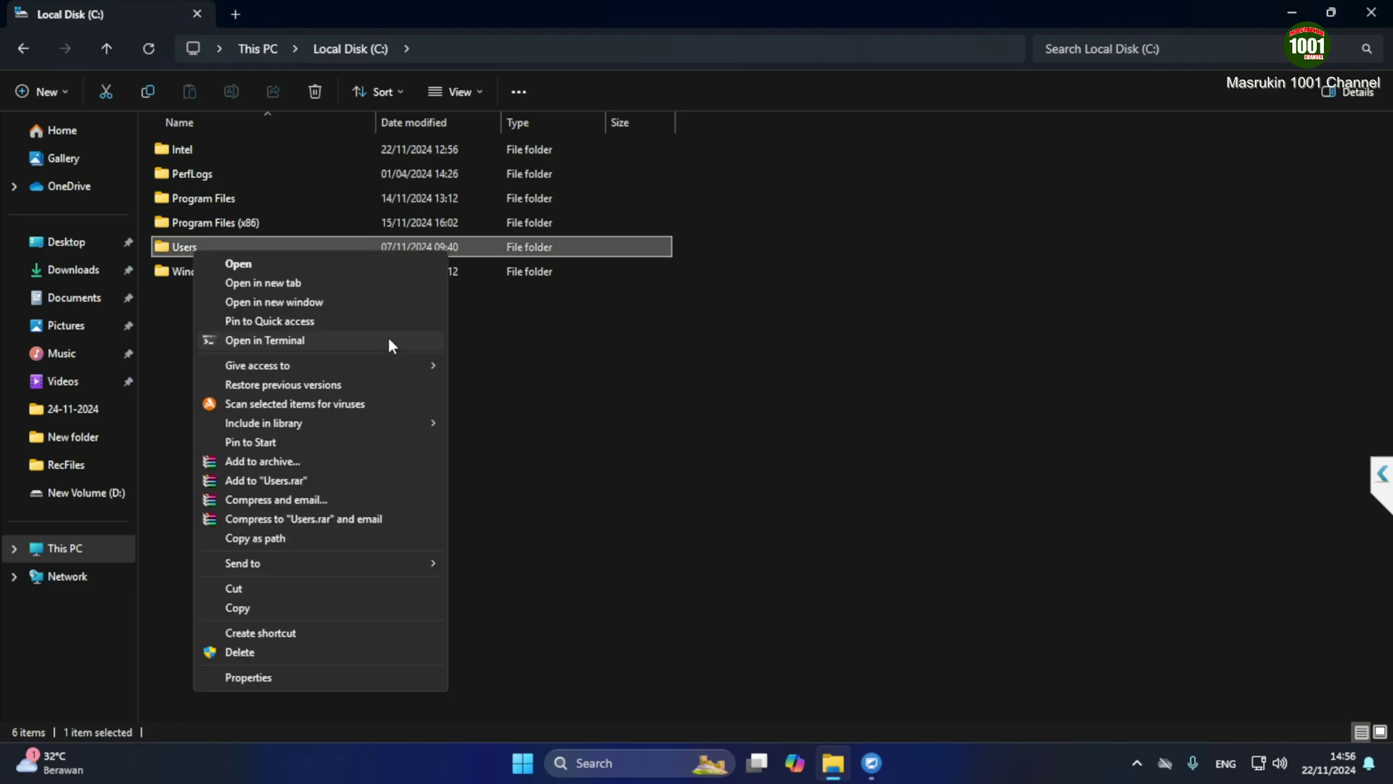
left_click(256, 677)
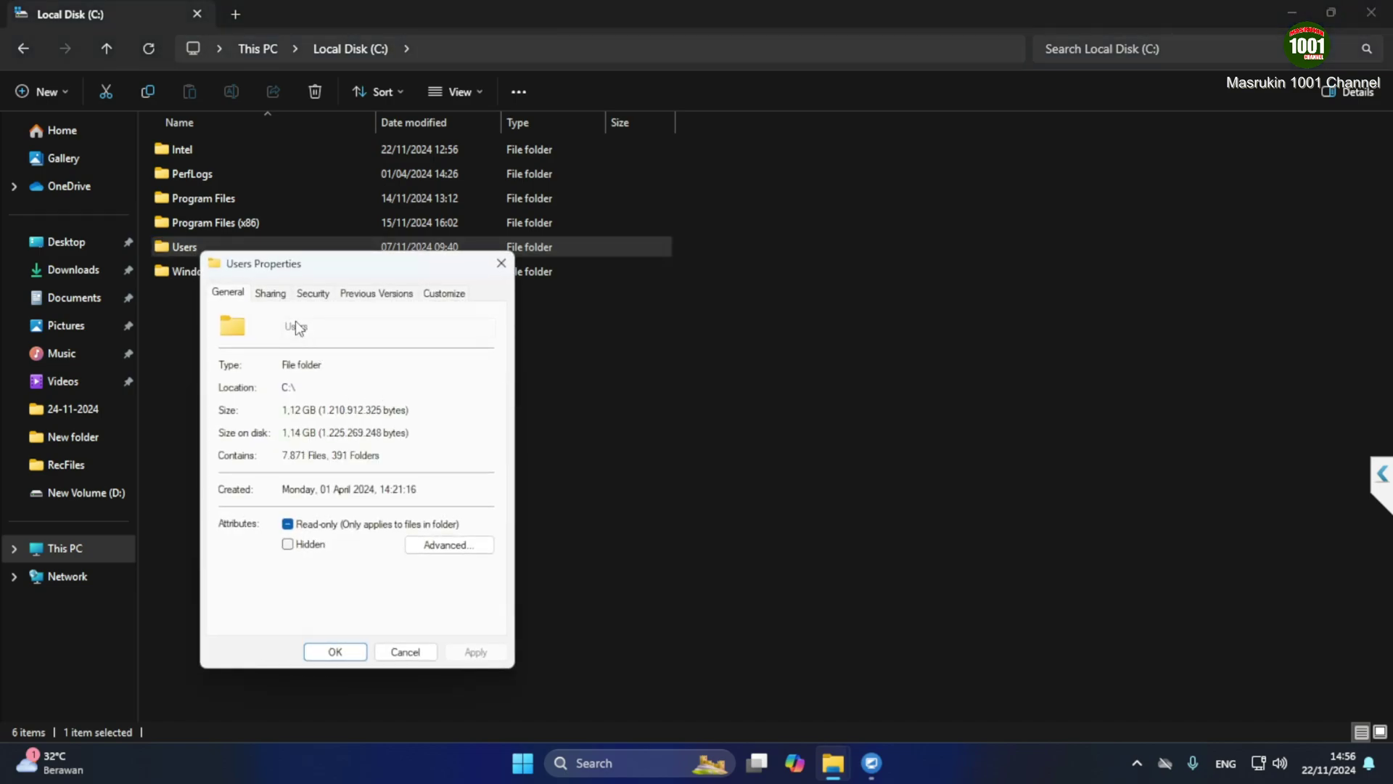
left_click(270, 292)
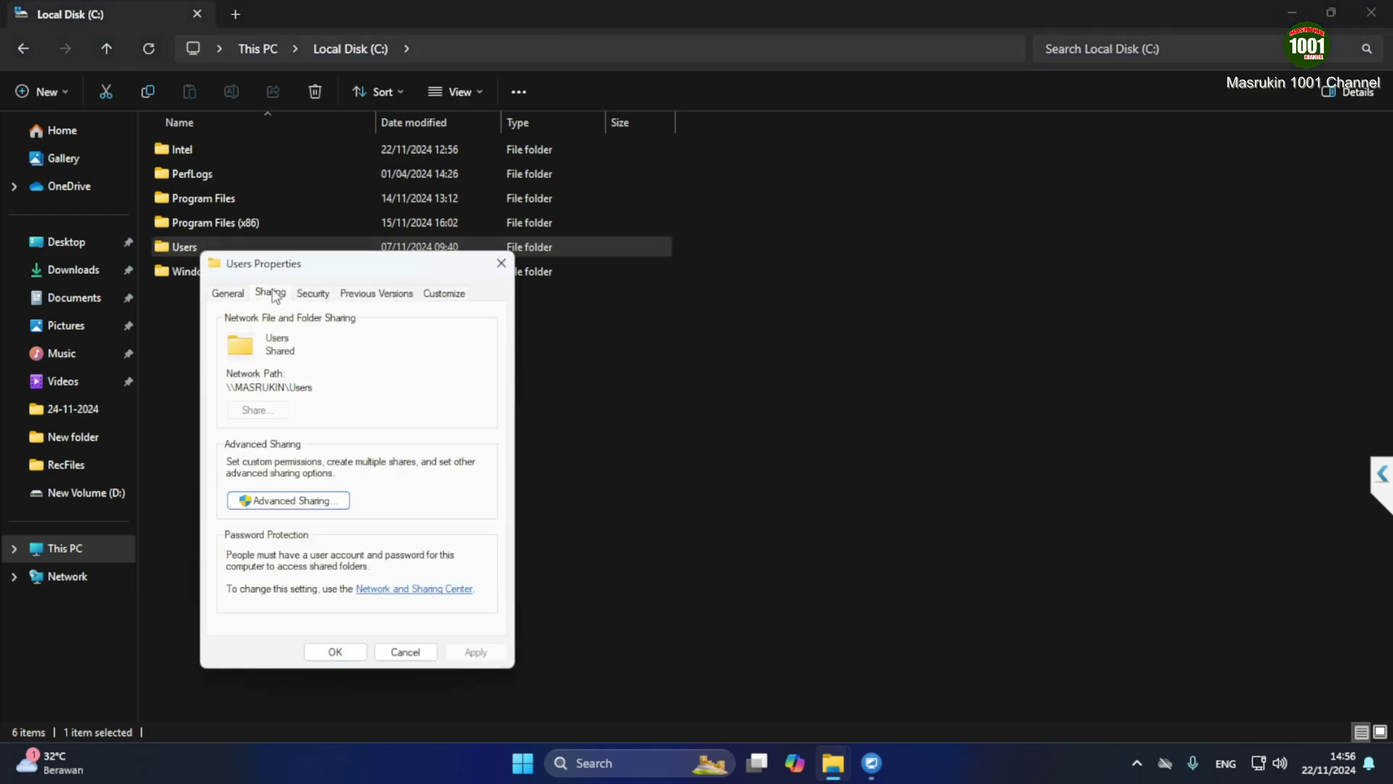
Remove Everyone from the Users share permissions and uncheck Share this folder in Advanced Sharing
left_click(274, 501)
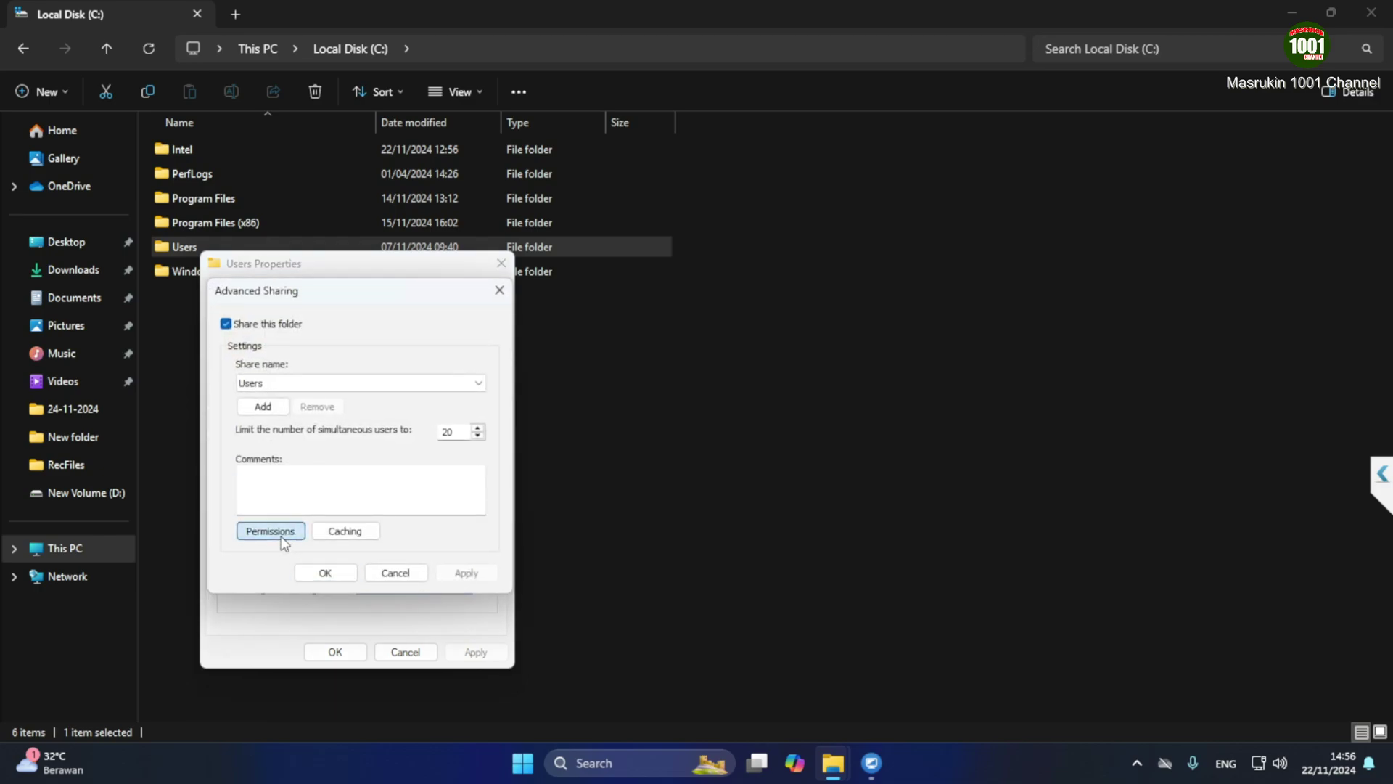
left_click(270, 530)
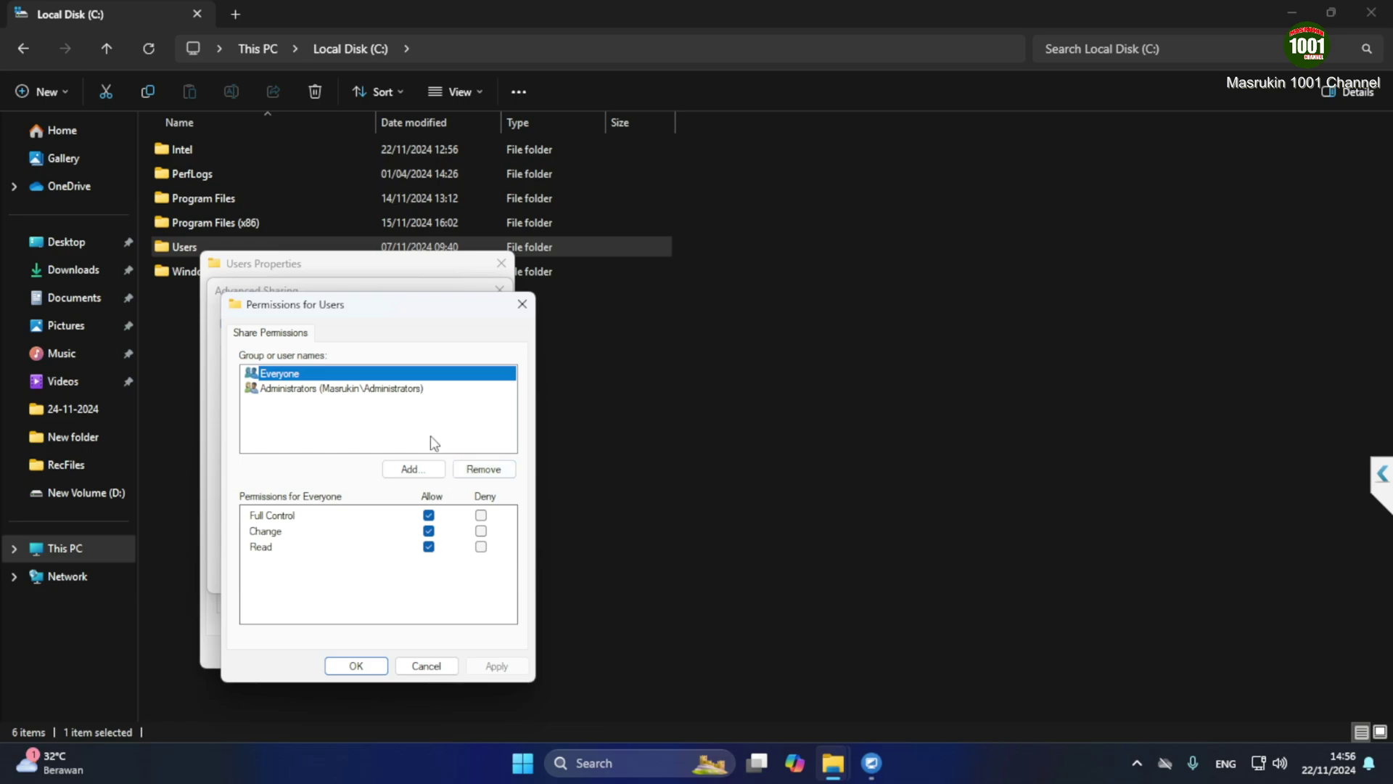
left_click(483, 468)
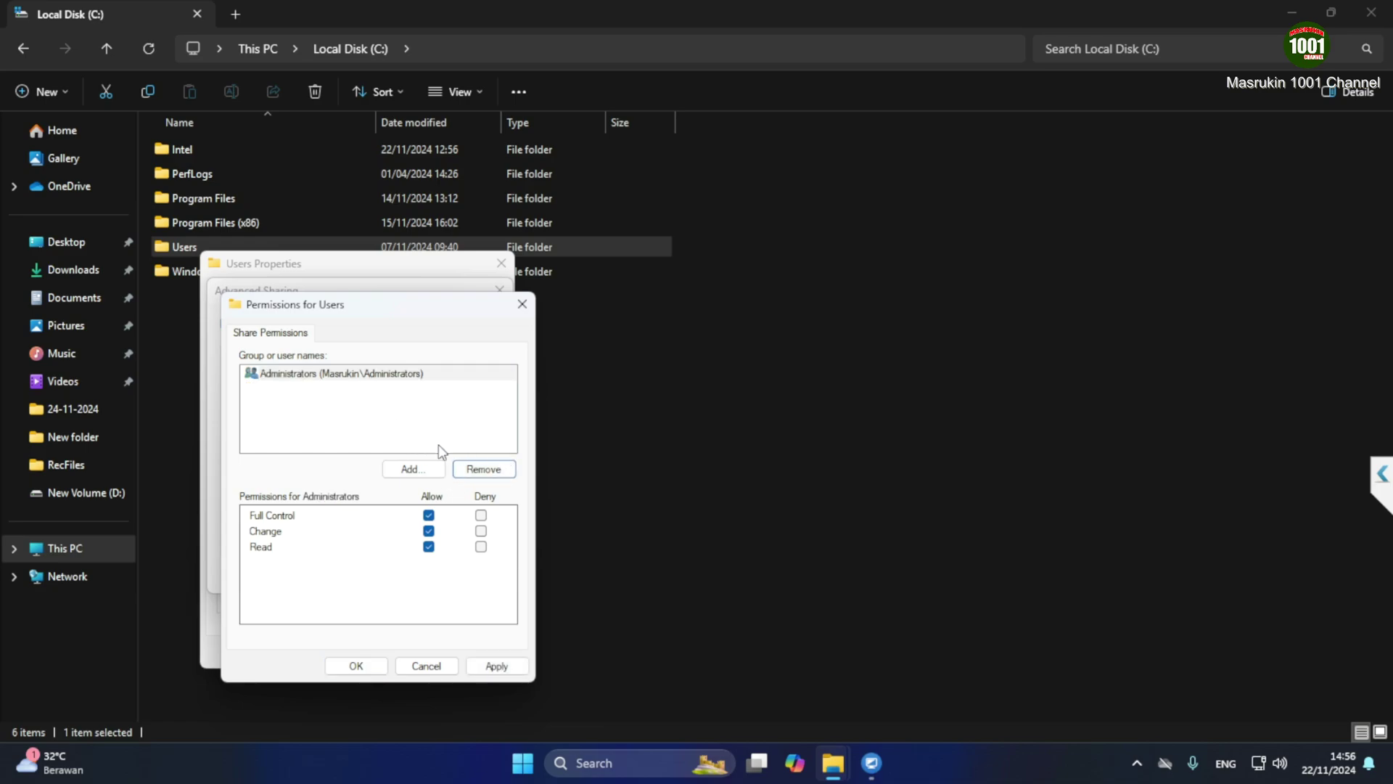
left_click(497, 666)
left_click(356, 665)
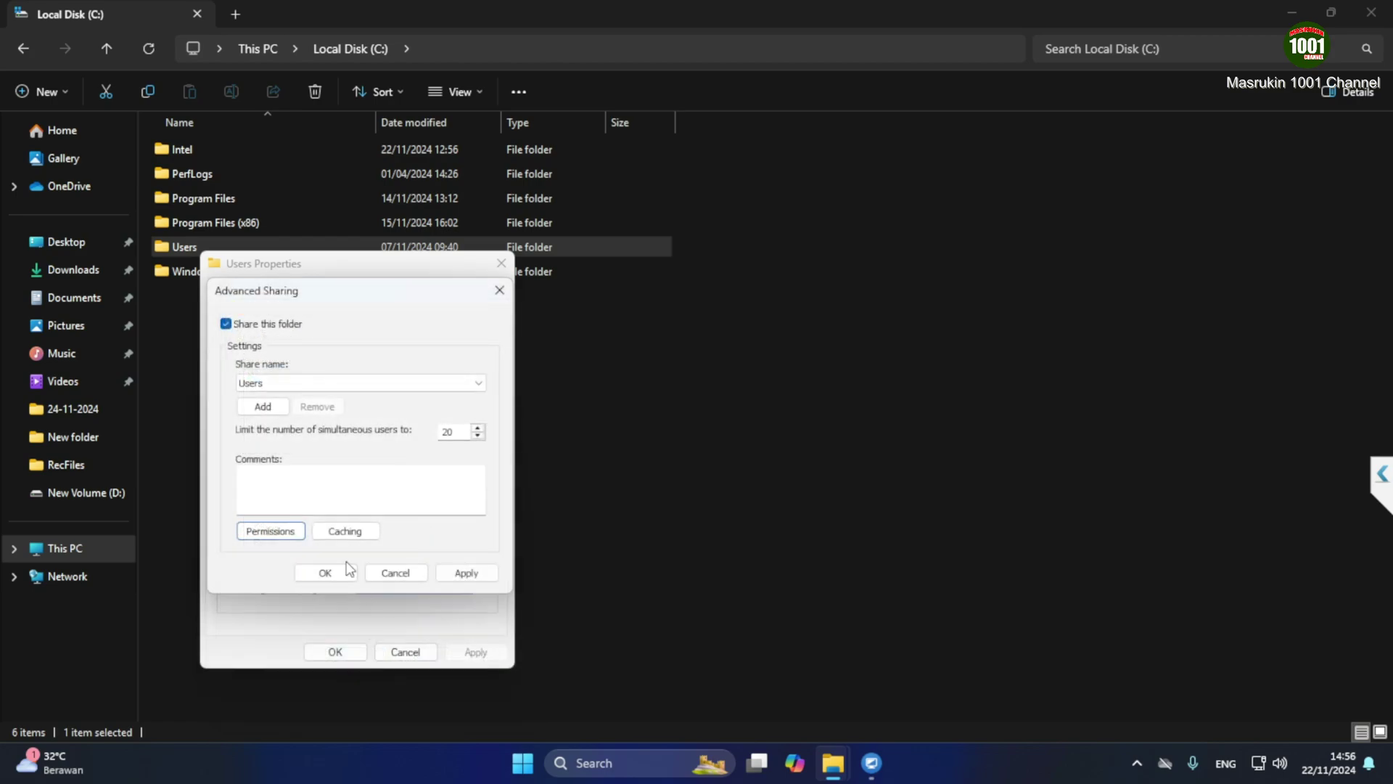
left_click(225, 324)
left_click(466, 573)
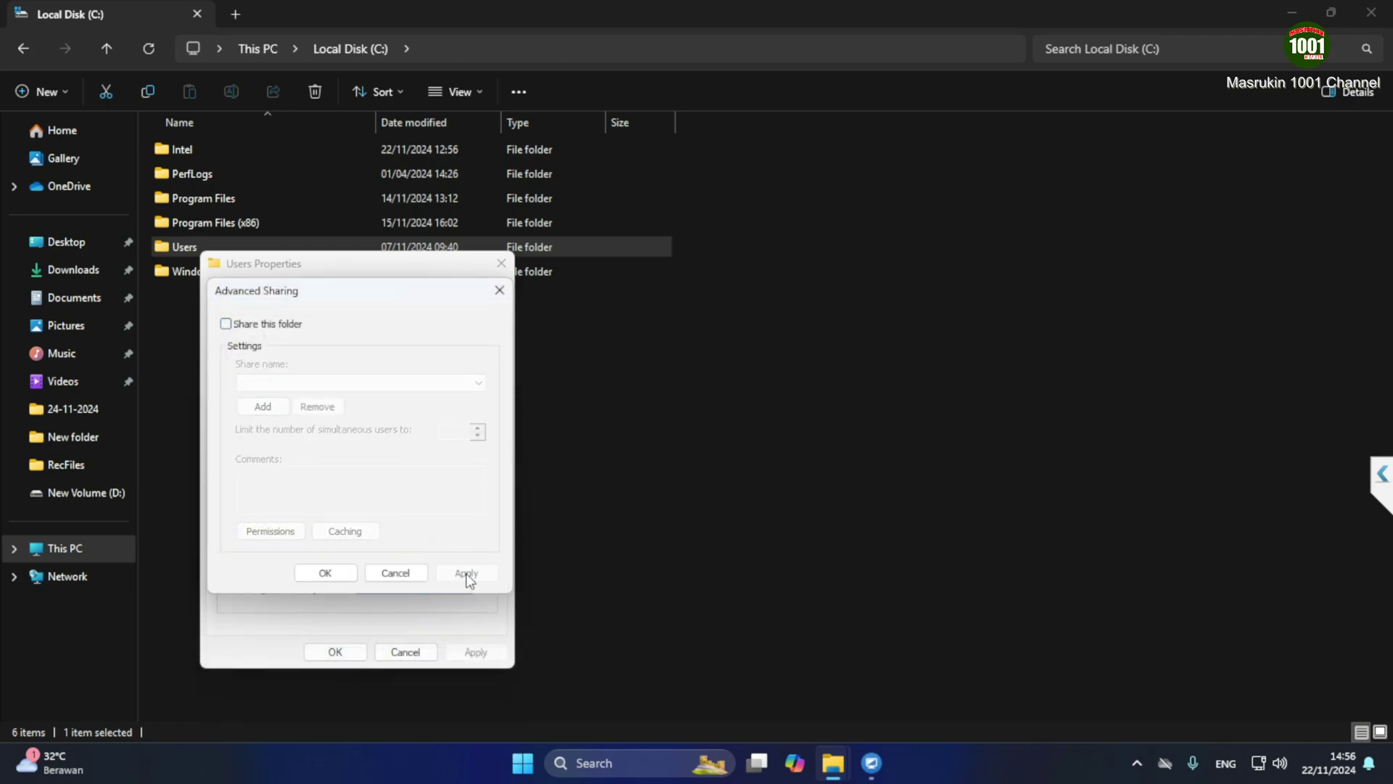
left_click(325, 572)
Close the Users properties and File Explorer, returning to the UltraViewer remote session
left_click(331, 650)
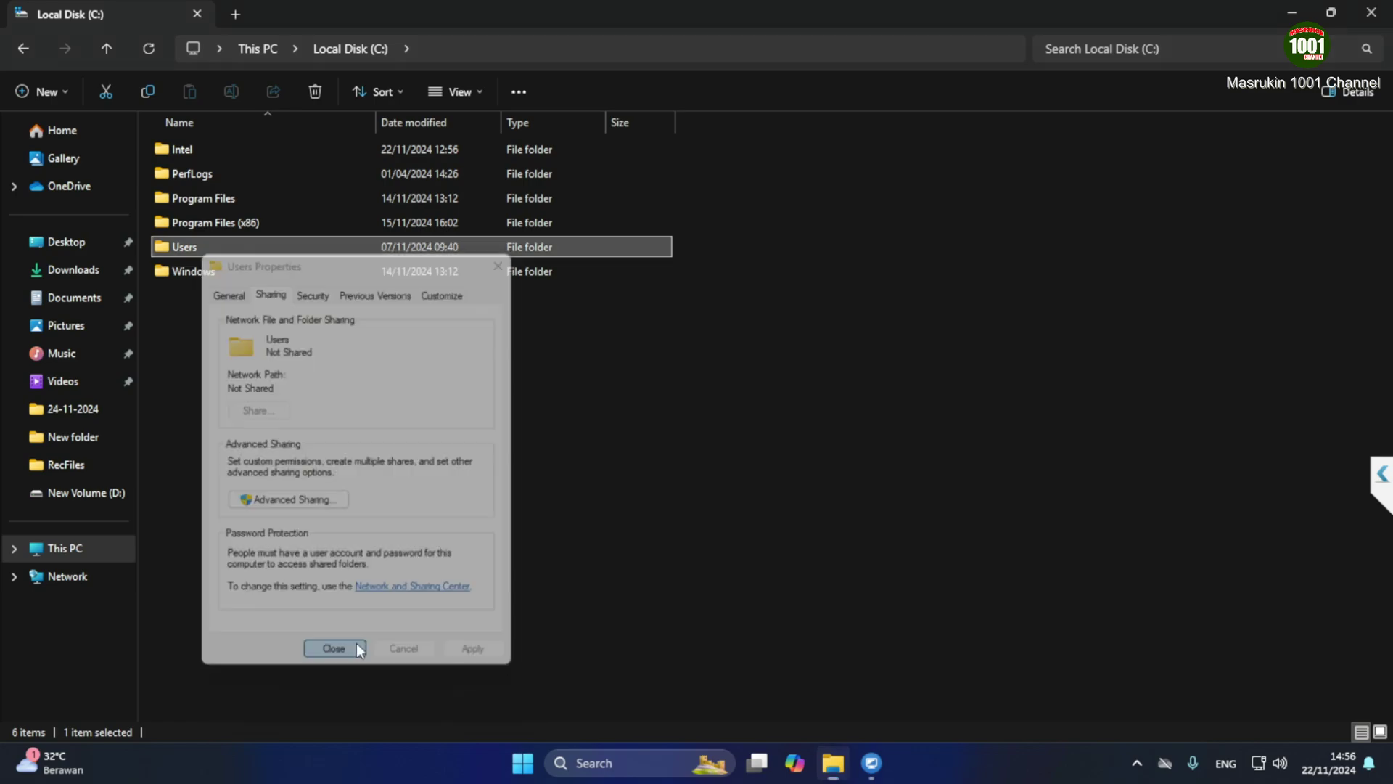
left_click(1370, 12)
mouse_move(863, 773)
left_click(910, 672)
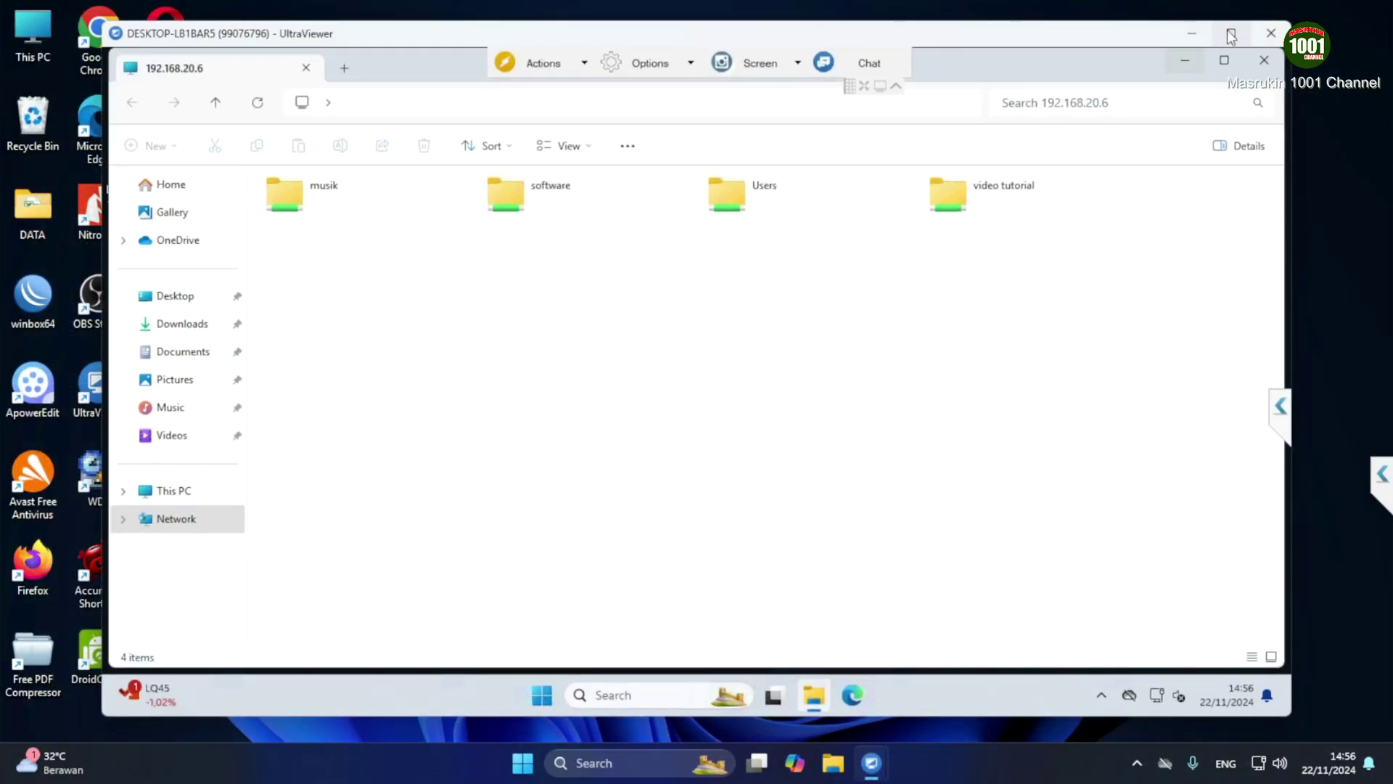
Maximize the remote session and refresh the share list to confirm Users no longer appears
left_click(1231, 32)
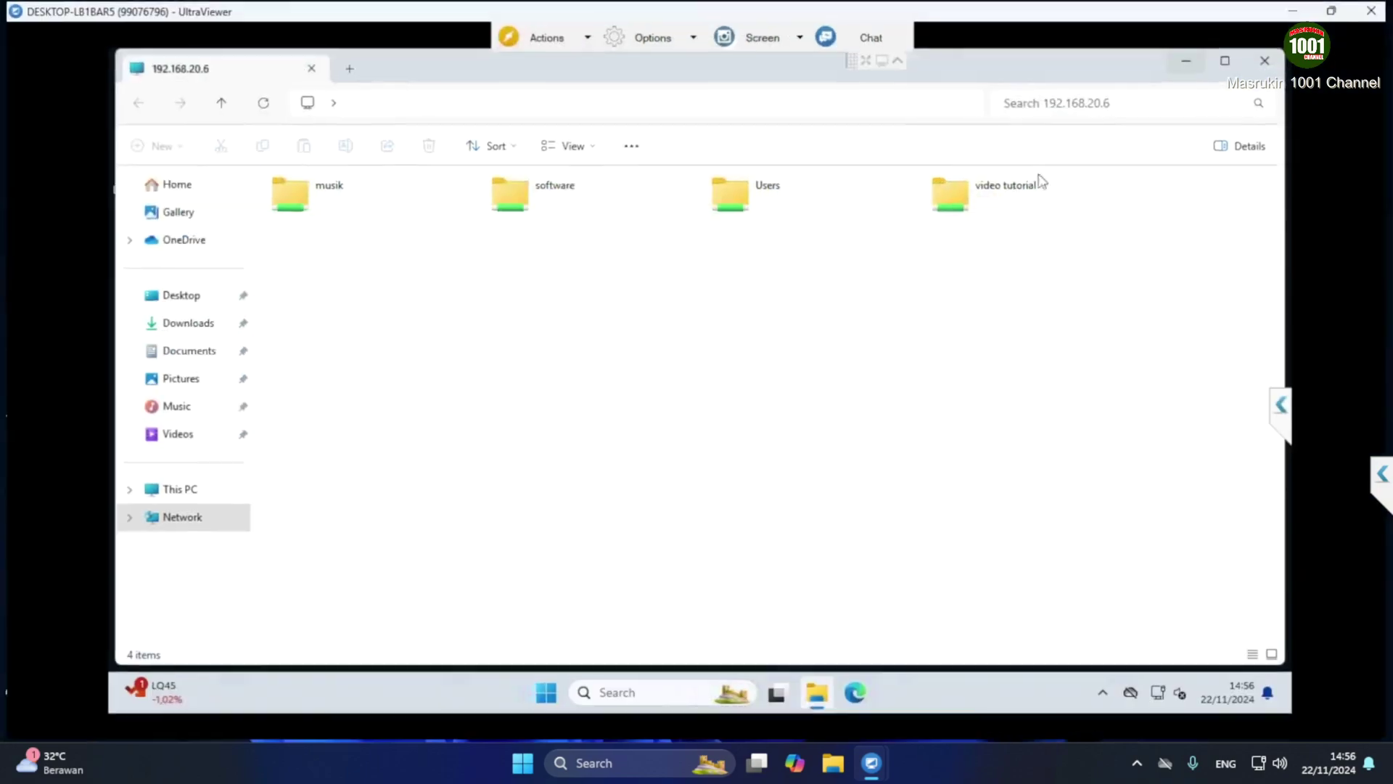
right_click(778, 352)
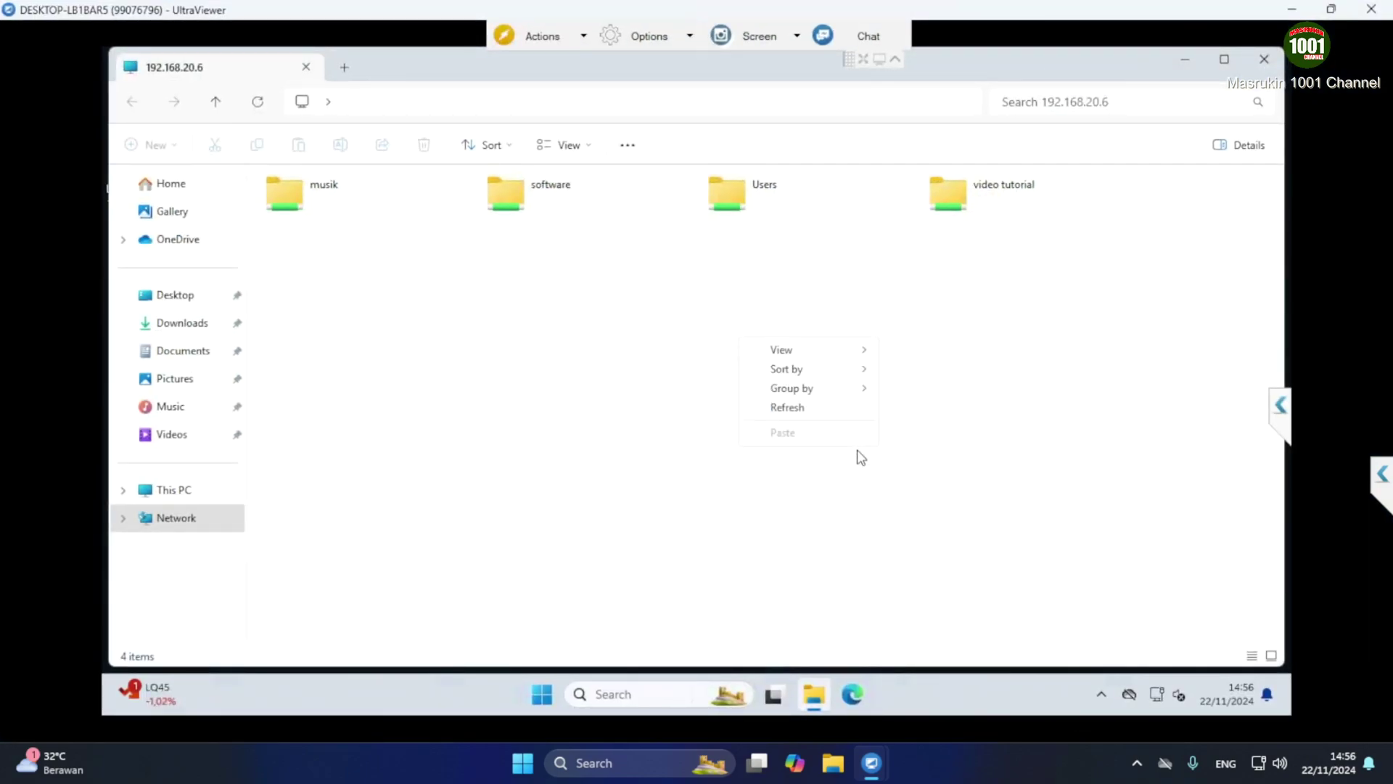
left_click(804, 407)
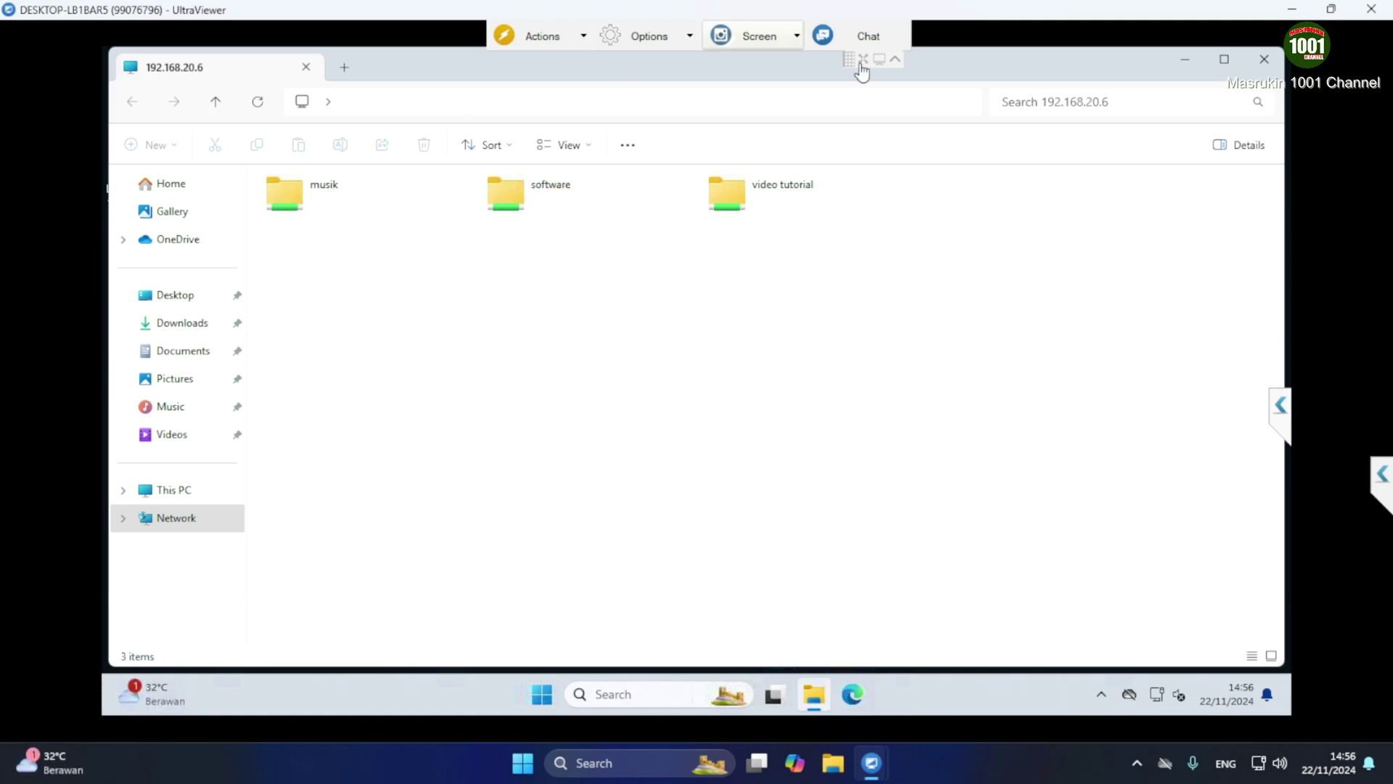
Verify software opens and video tutorial is denied with a network access error
double_click(512, 187)
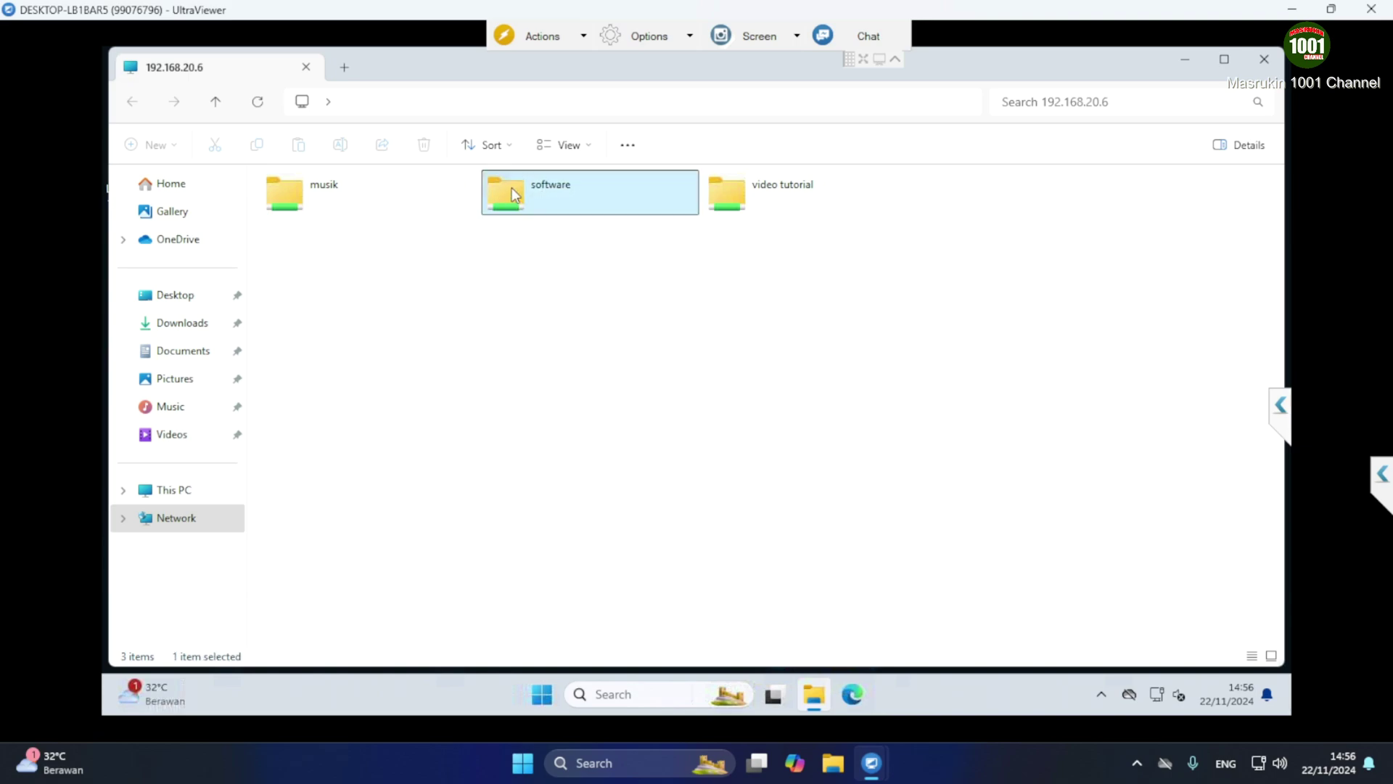
left_click(132, 106)
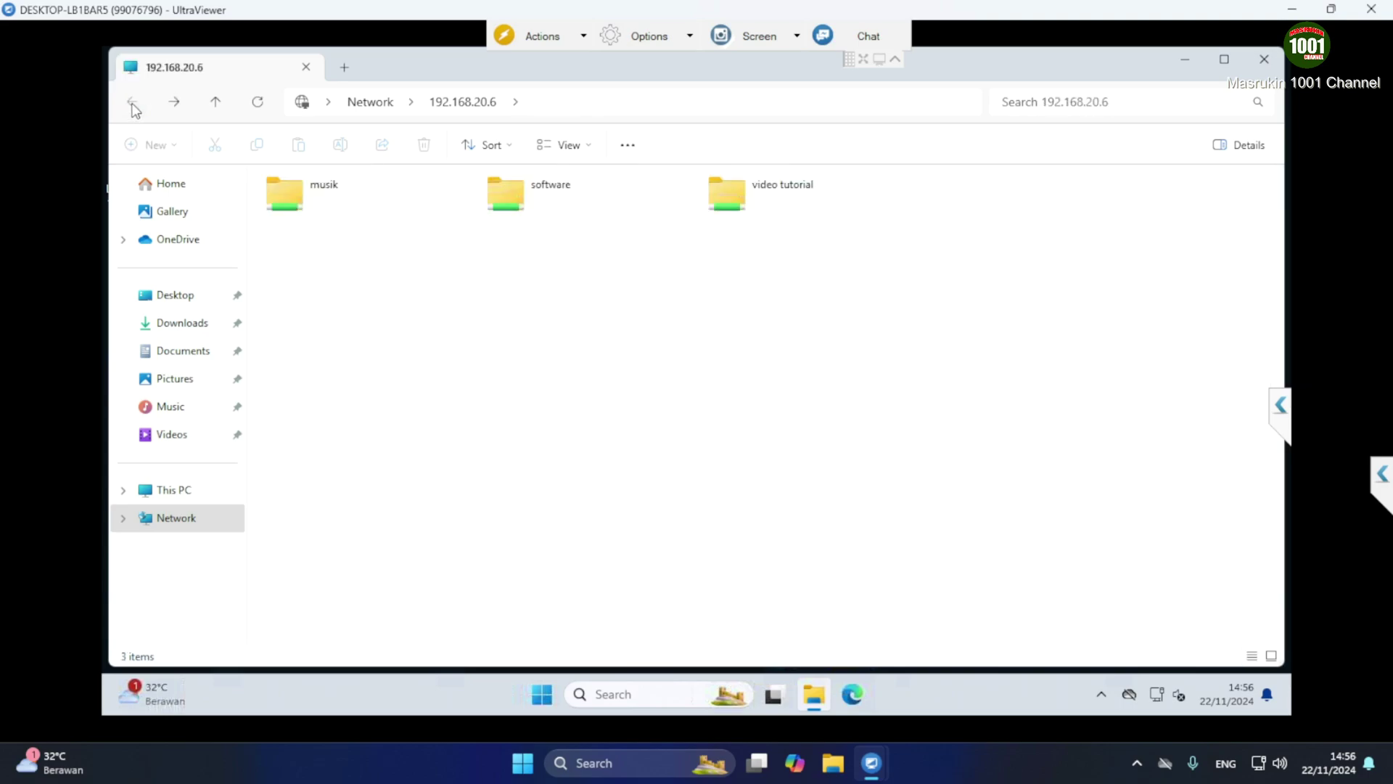
left_click(740, 189)
double_click(738, 185)
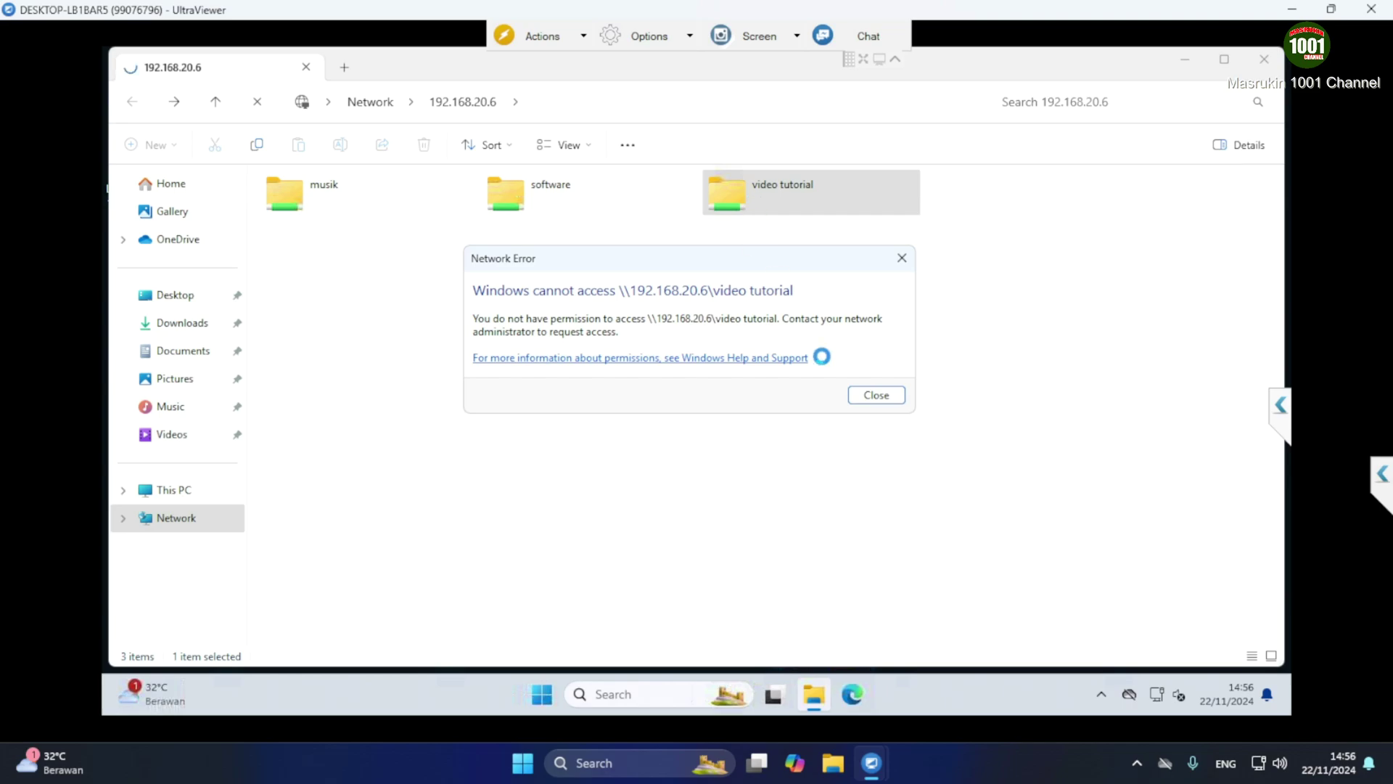
left_click(877, 395)
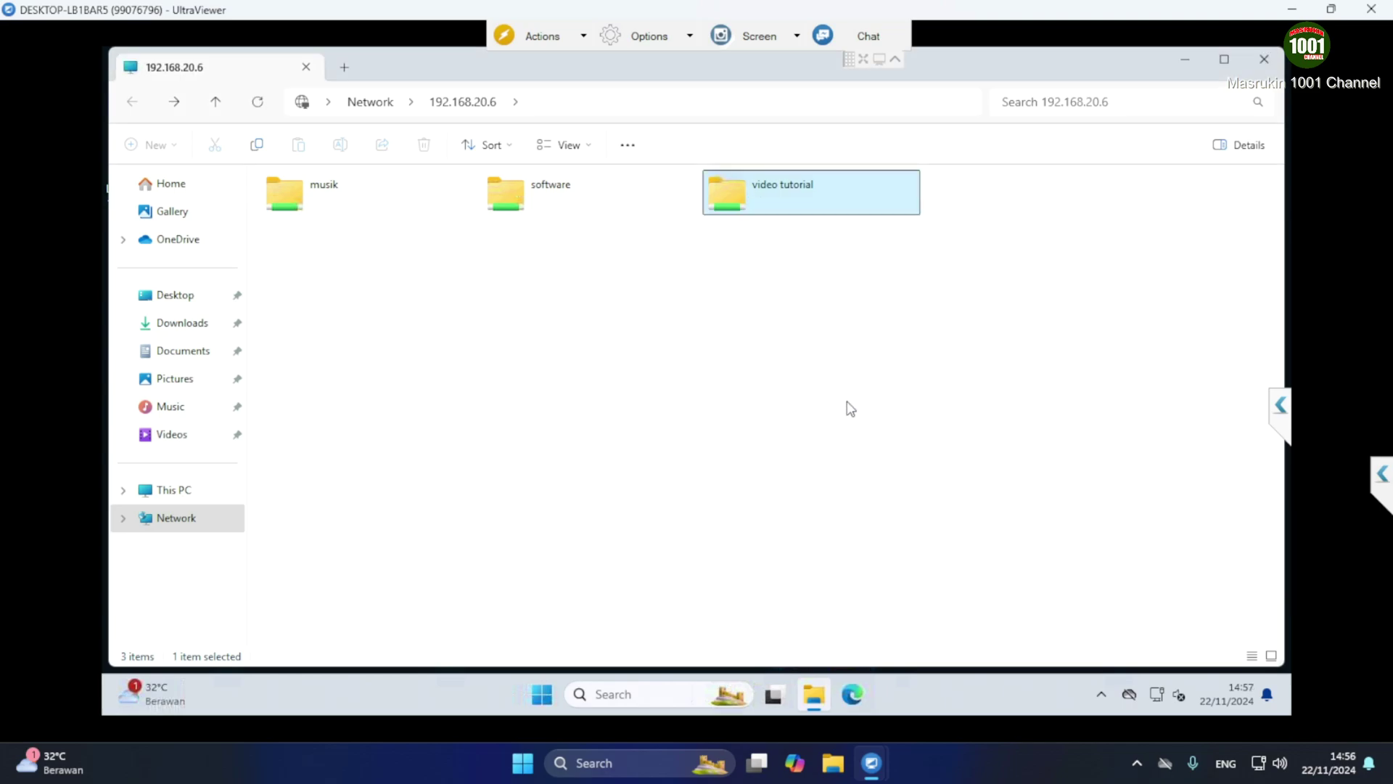
Confirm musik opens but creating a new text document is denied, then close Explorer
double_click(290, 186)
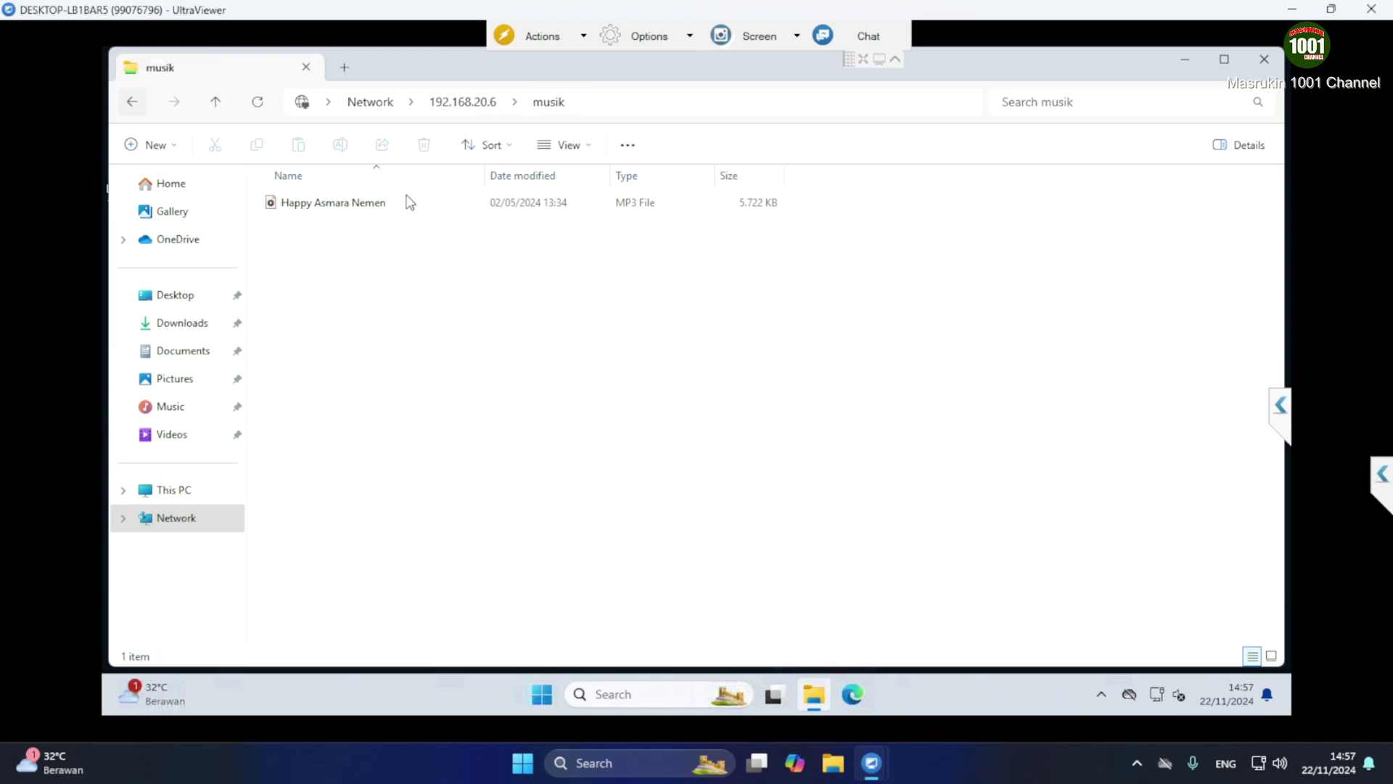
right_click(341, 249)
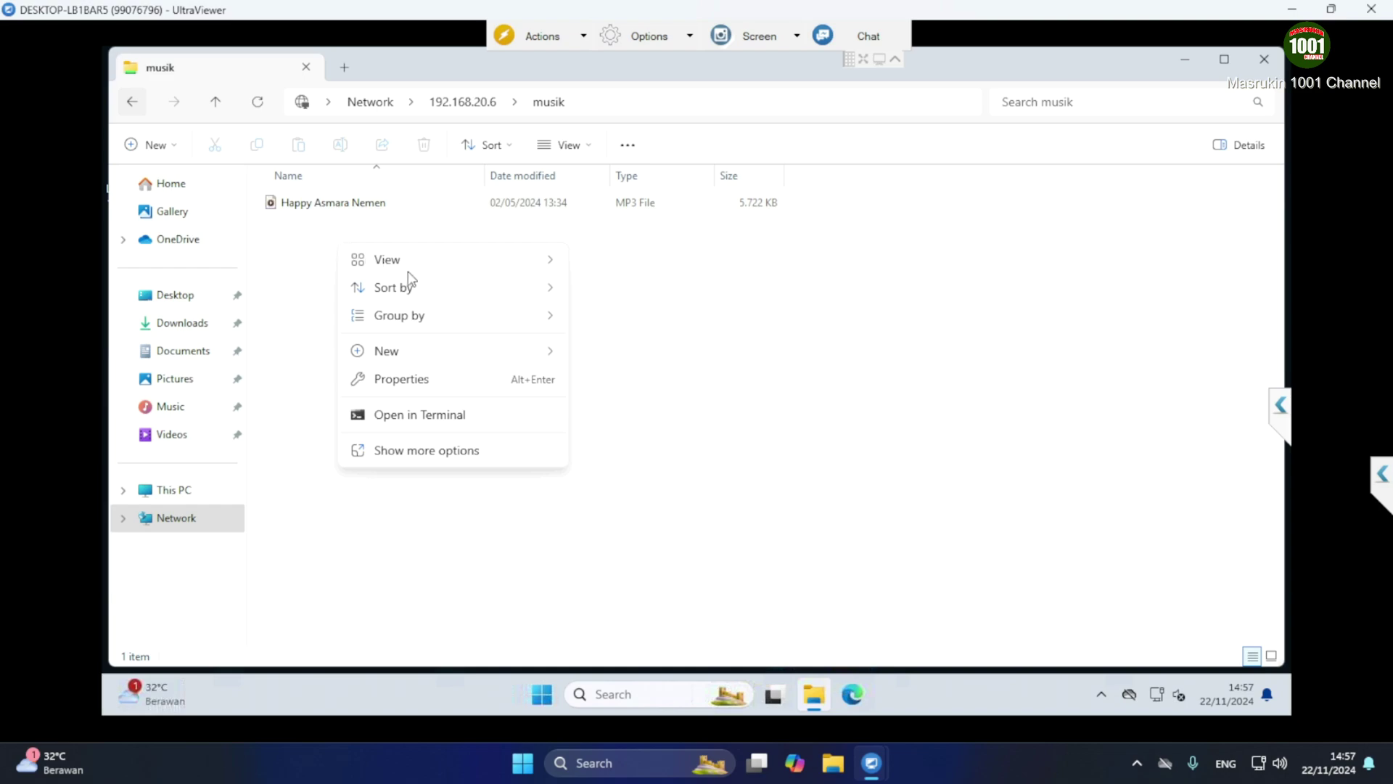
mouse_move(517, 353)
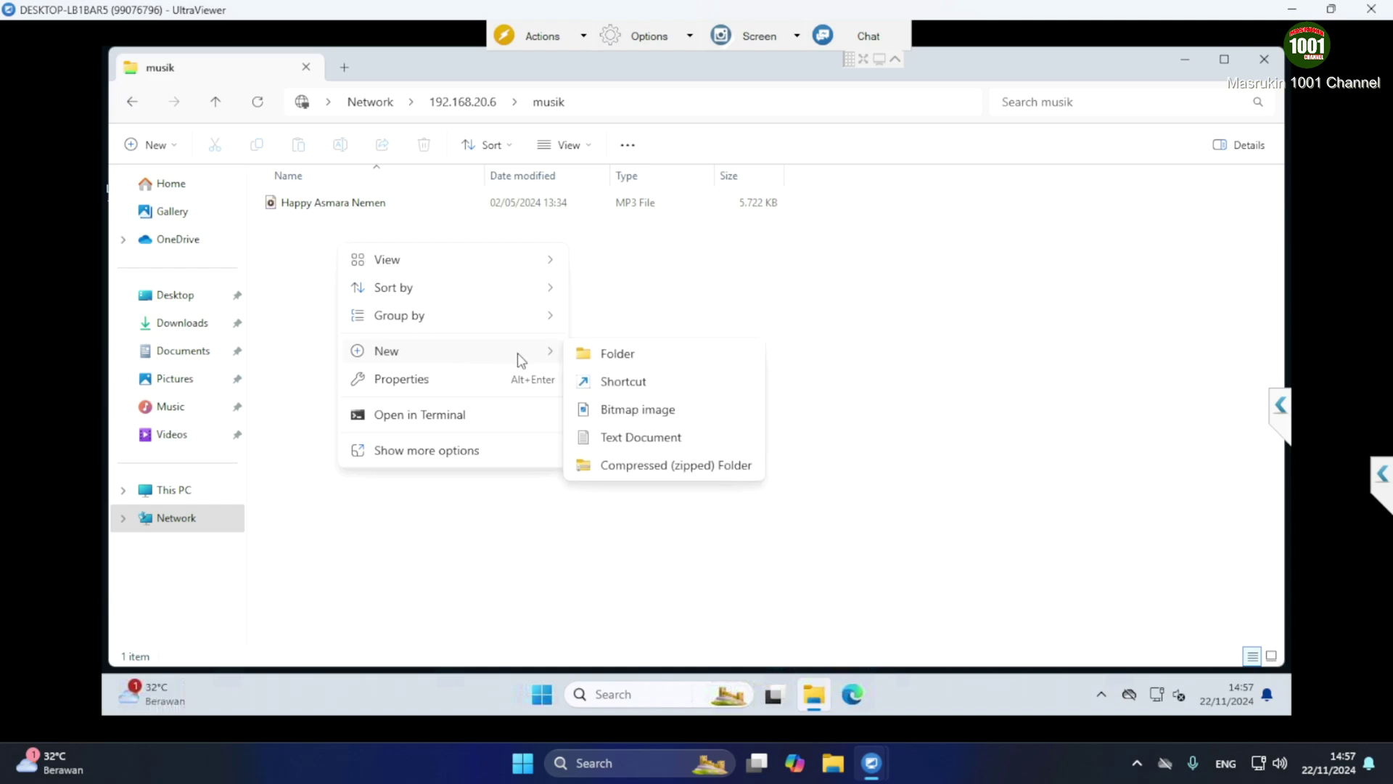
left_click(617, 436)
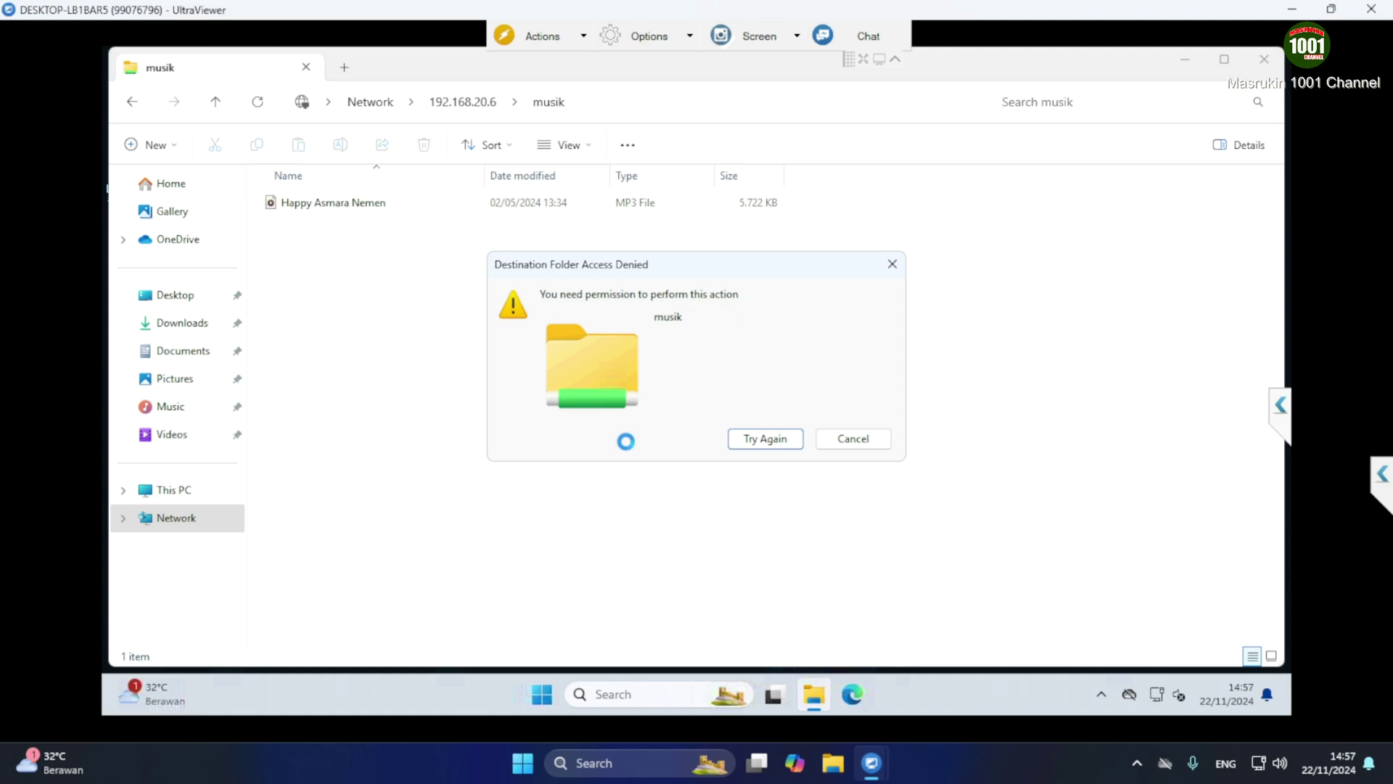
left_click(859, 444)
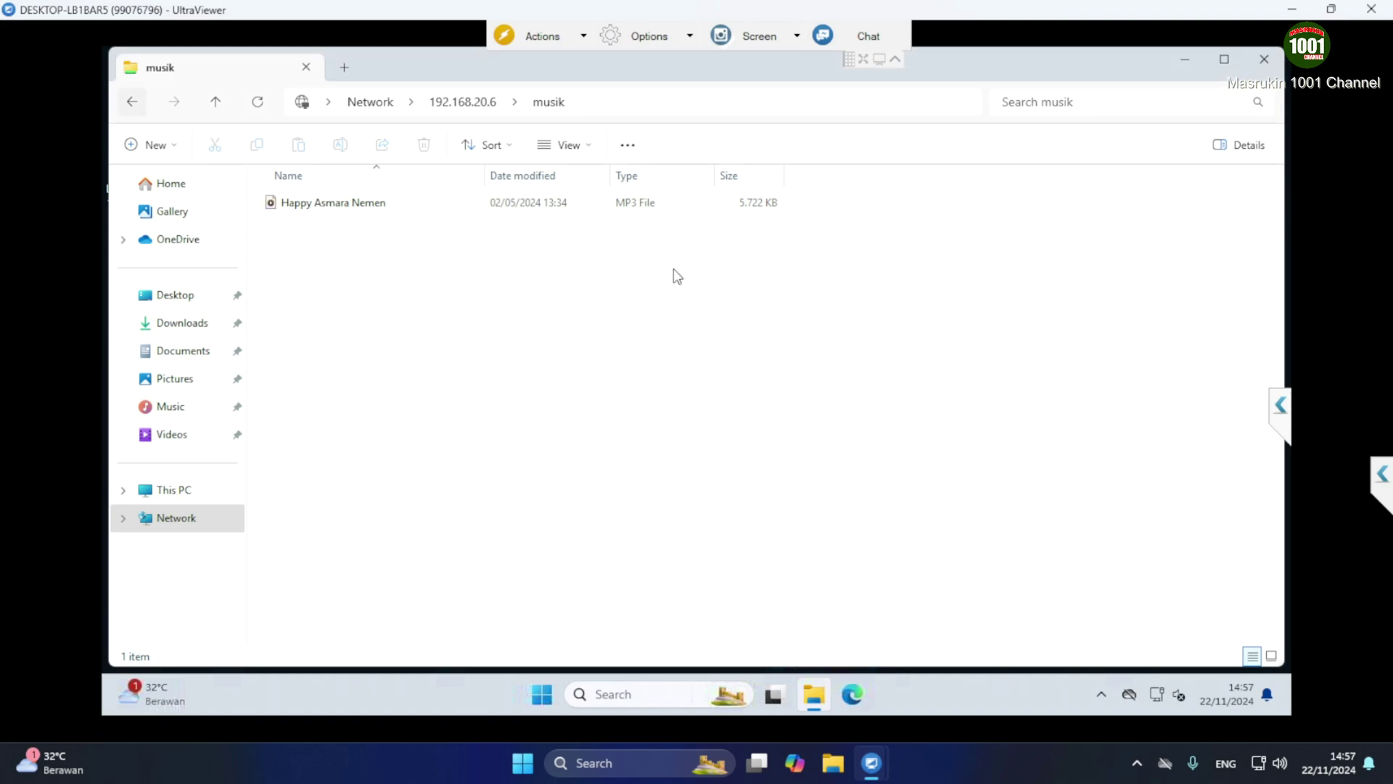
left_click(1263, 59)
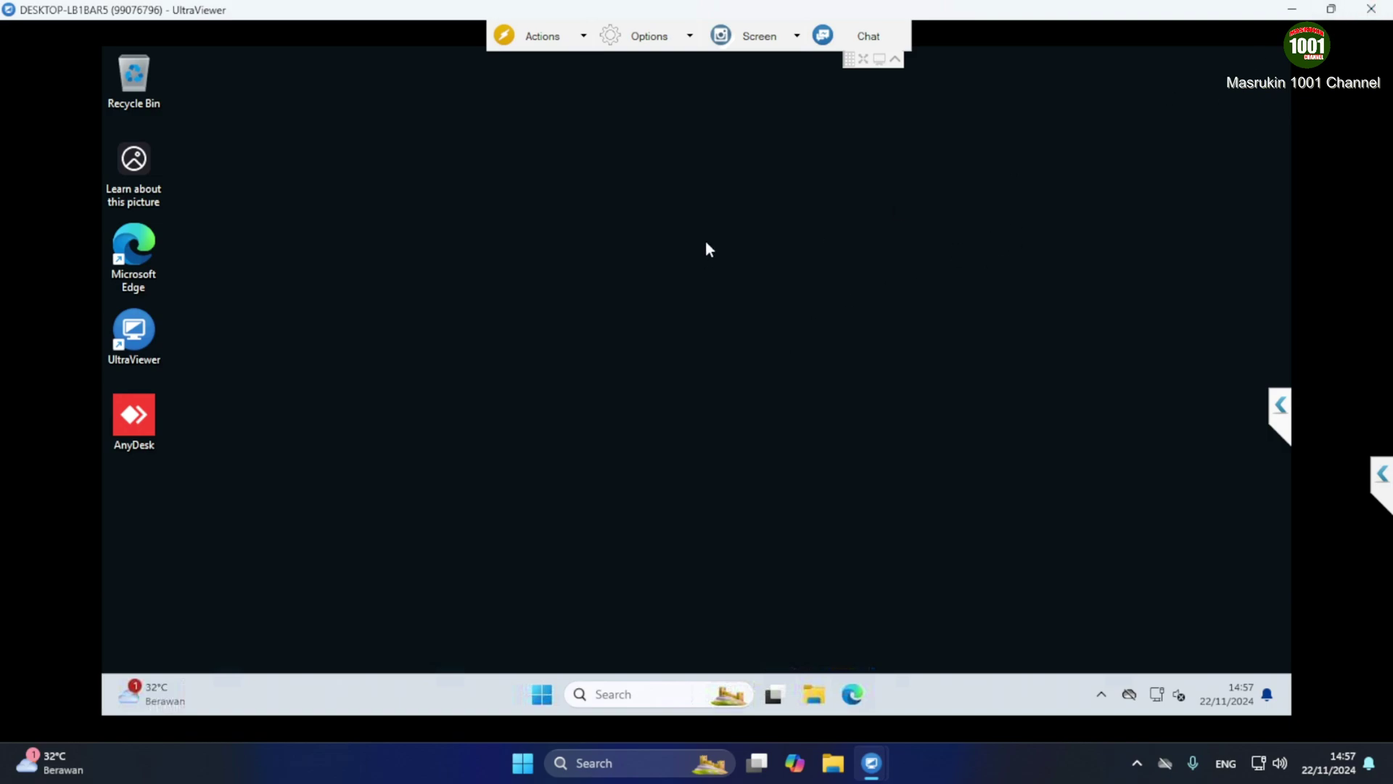
End the remote session and close the UltraViewer main window
left_click(1372, 10)
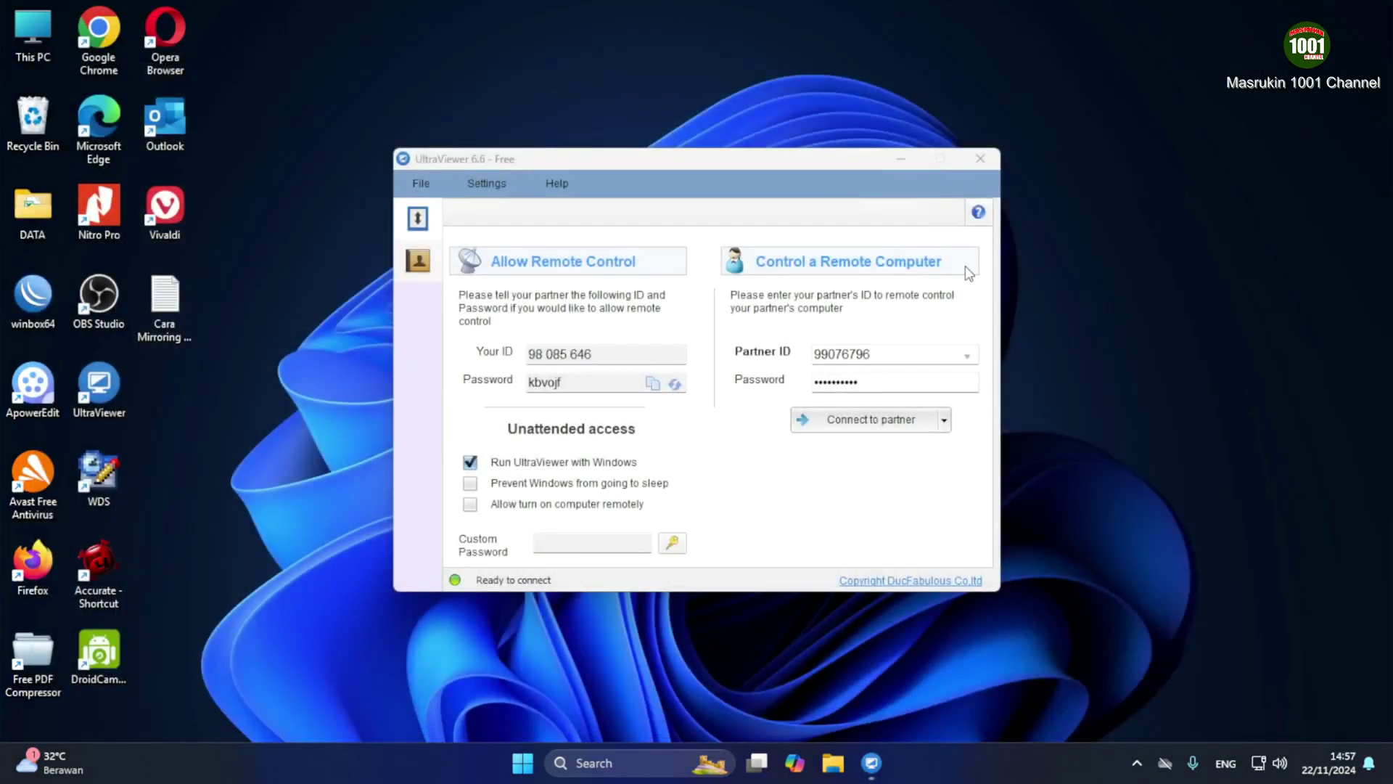
left_click(981, 158)
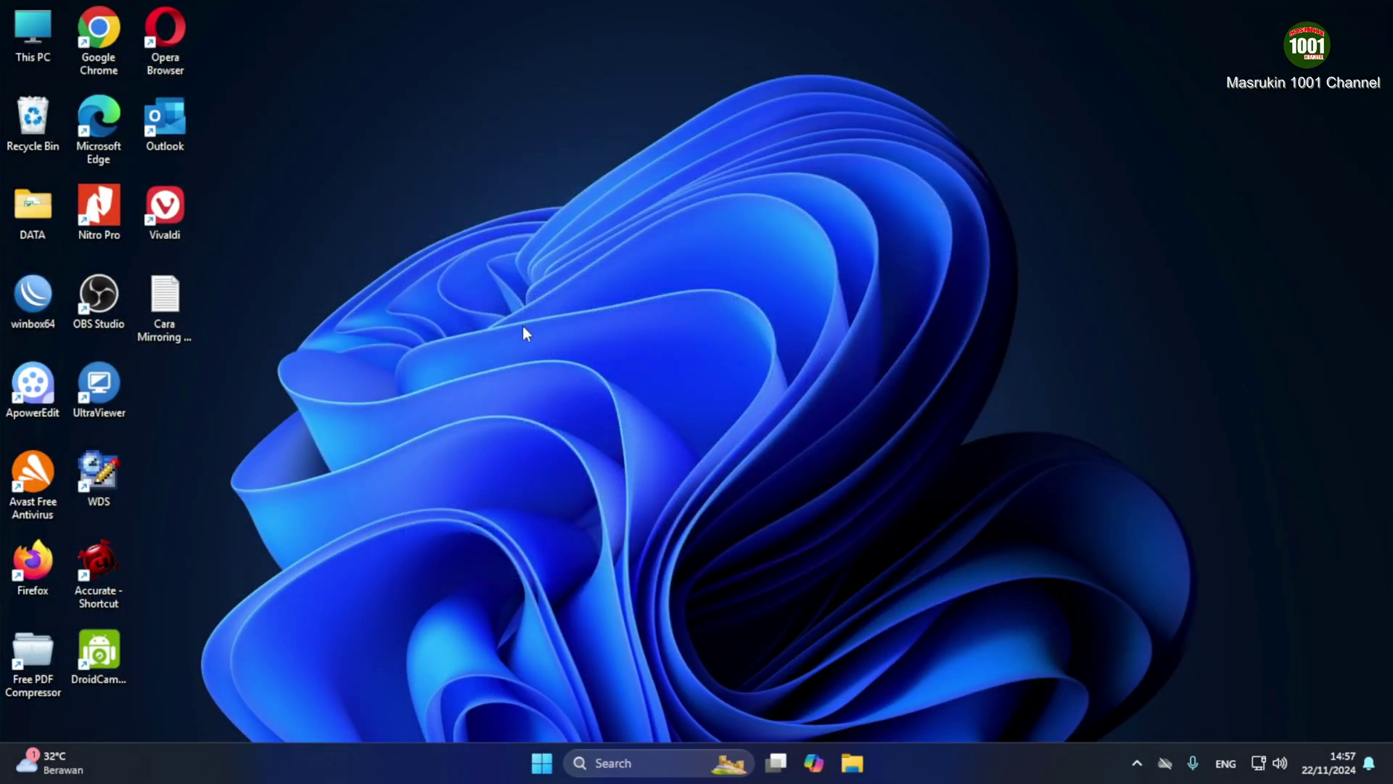